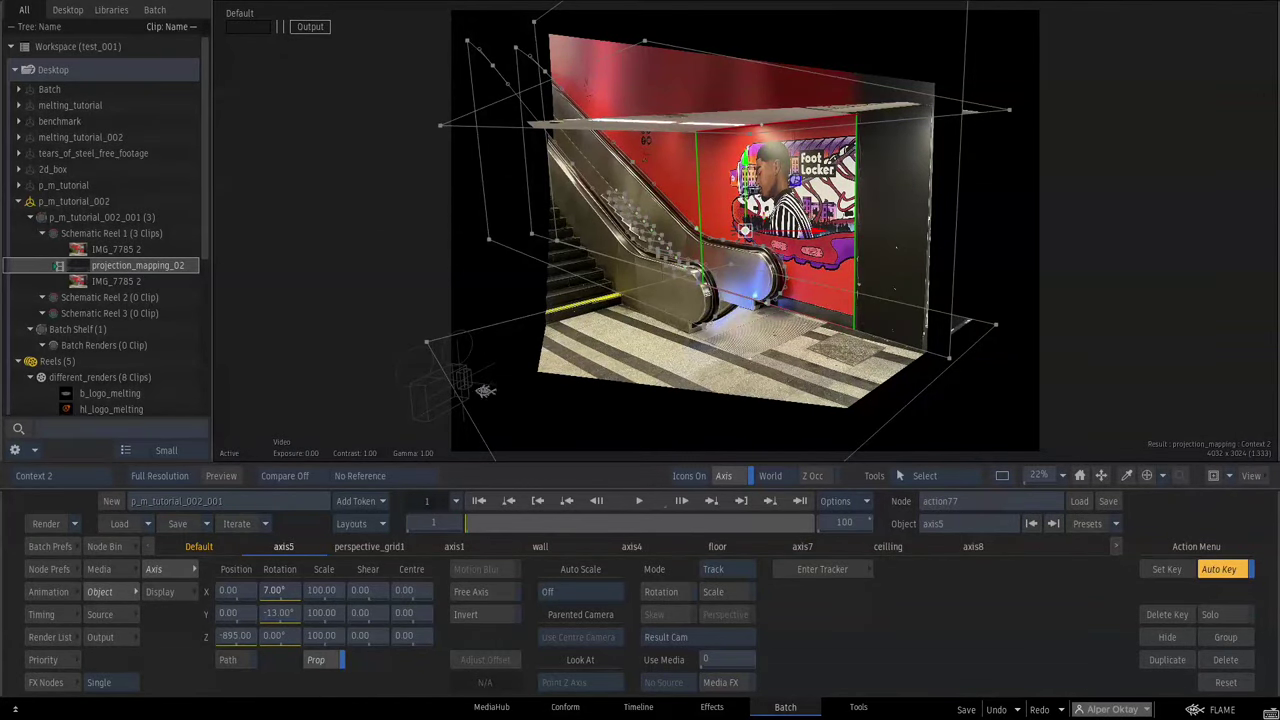
Rotate the parent axis of the finished projection scene to inspect the escalator set from different angles
{"action": "key", "text": "3"}
{"action": "key", "text": "2"}
{"action": "key", "text": "3"}
{"action": "key", "text": "2"}
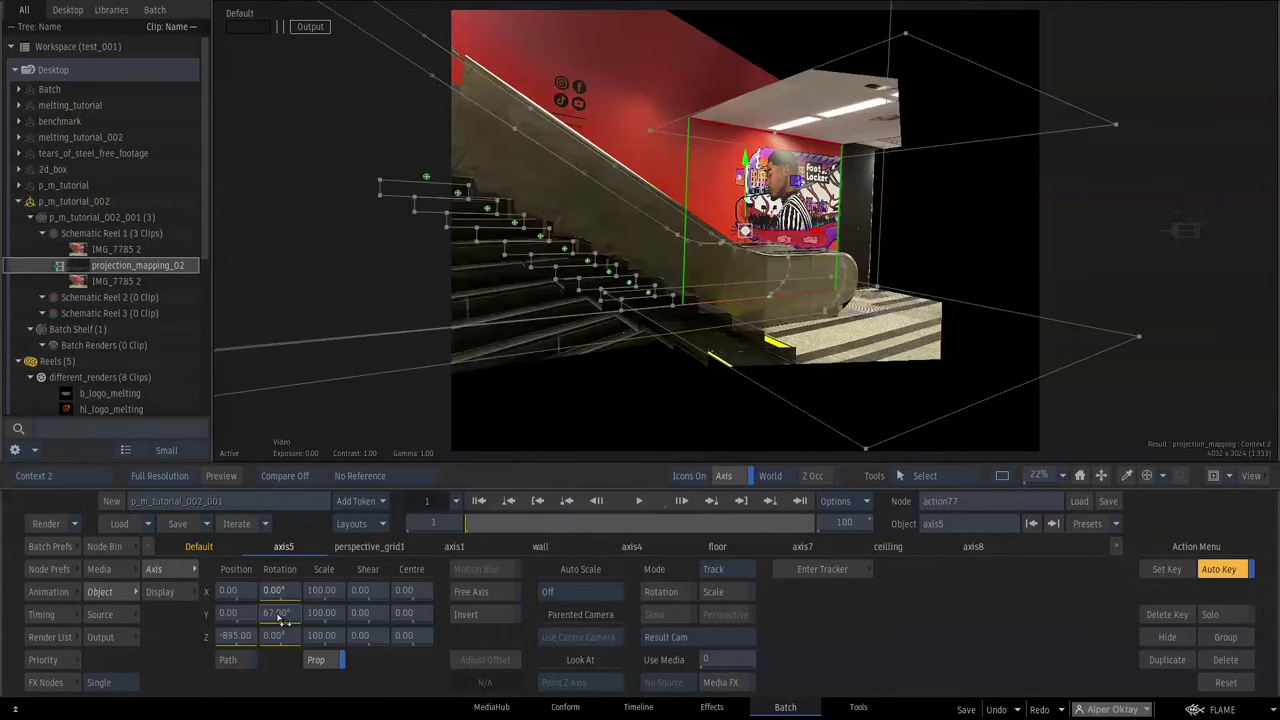
{"action": "left_click_drag", "start_coordinate": [280, 616], "coordinate": [230, 621]}
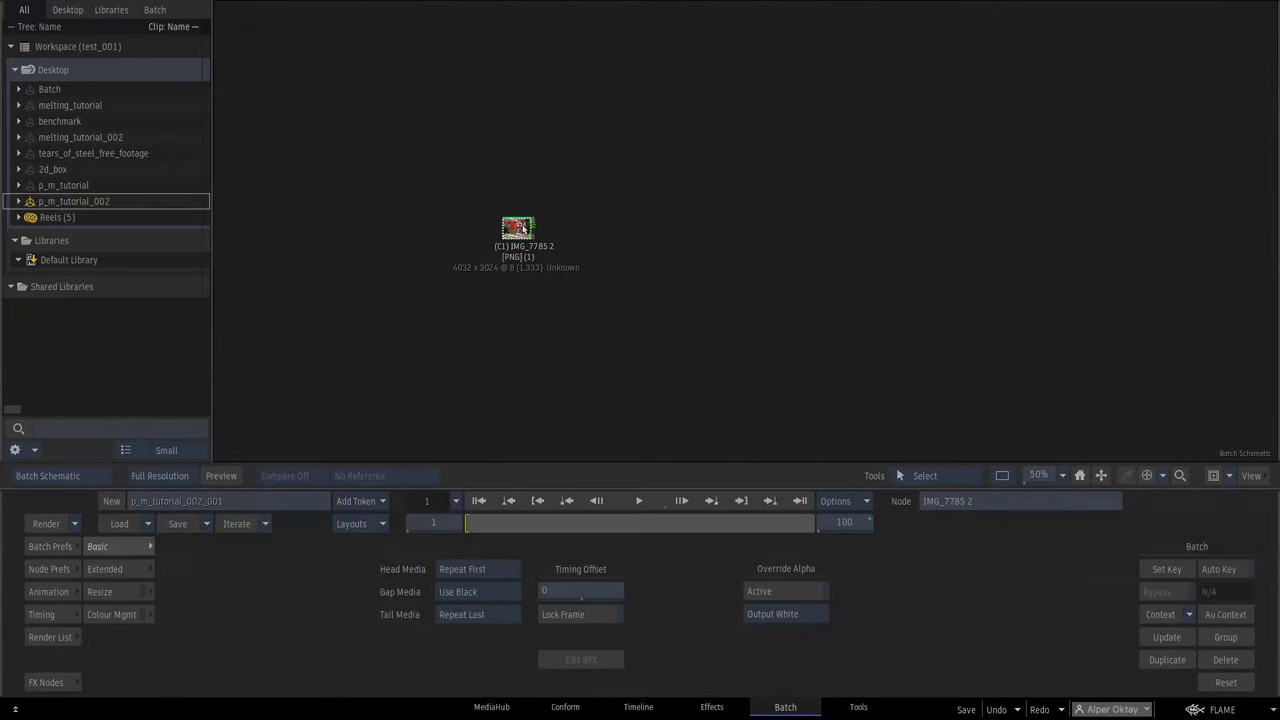
Check the IMG_7785 2 clip's image, then add an Action node fed by it and open its schematic
{"action": "key", "text": "F4"}
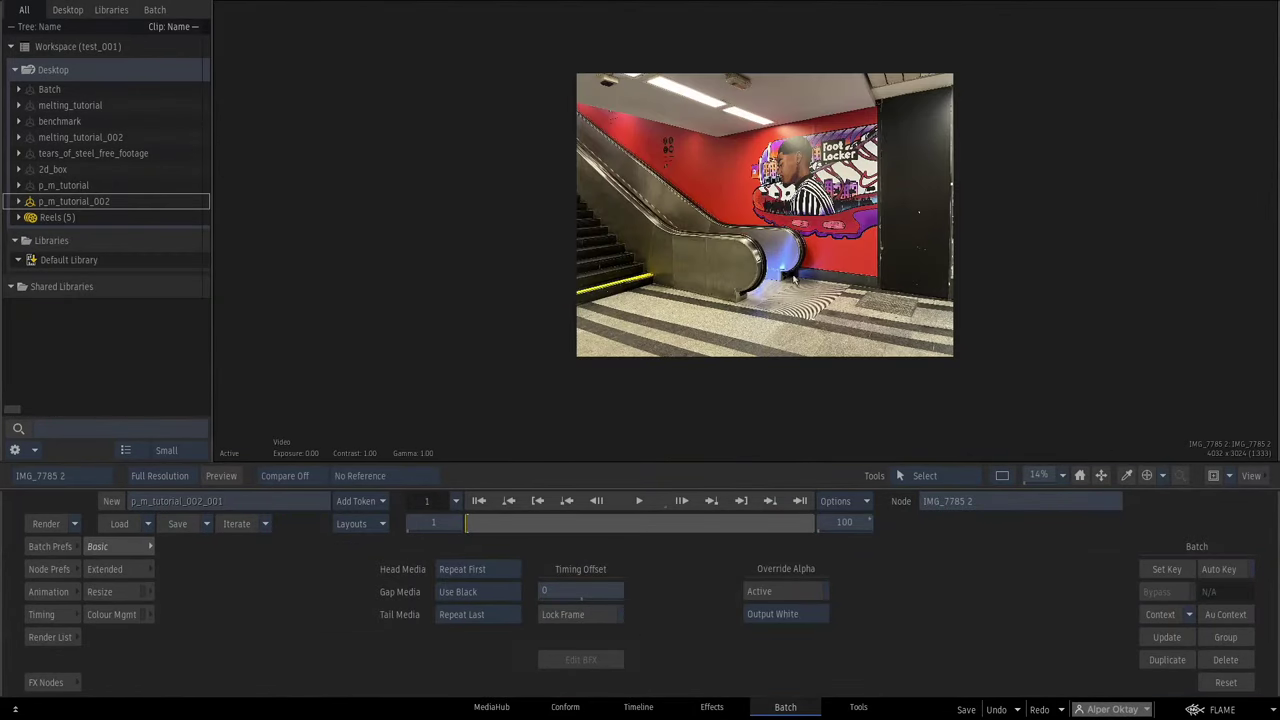
{"action": "key", "text": "Escape"}
{"action": "mouse_move", "coordinate": [0, 538]}
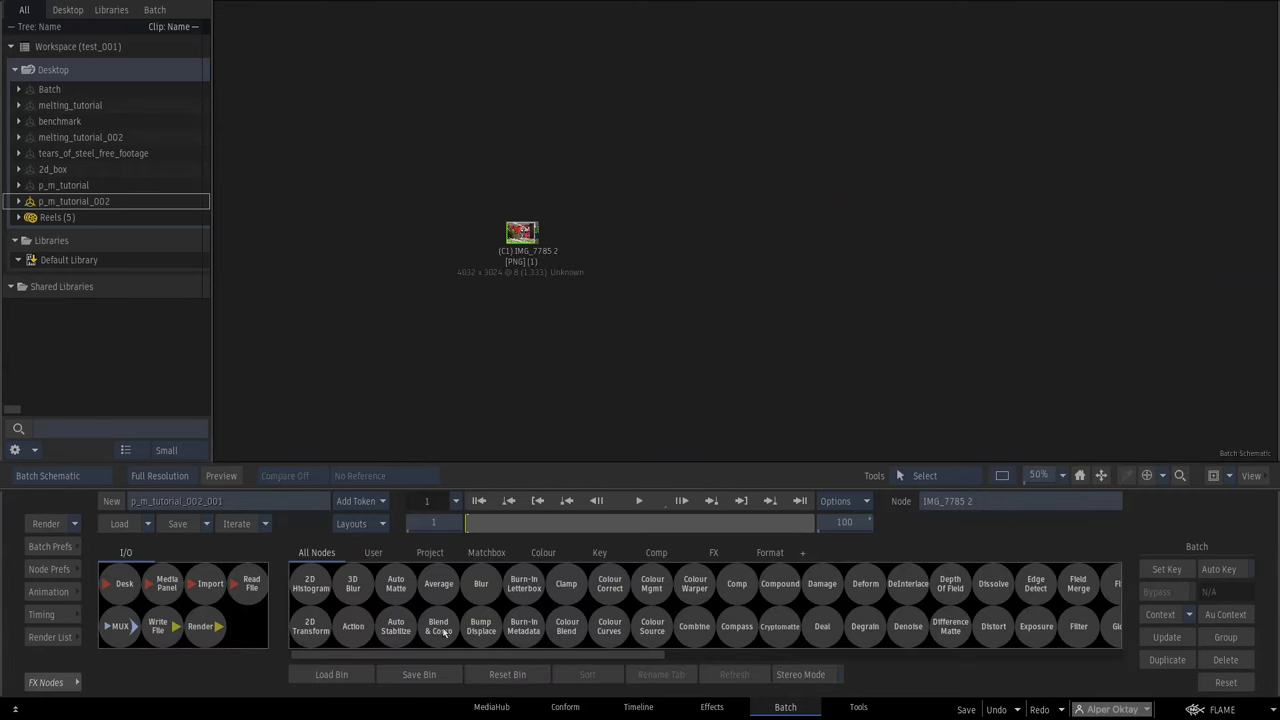
{"action": "key", "text": "a"}
{"action": "left_click_drag", "start_coordinate": [354, 632], "coordinate": [638, 239]}
{"action": "key", "text": "Escape"}
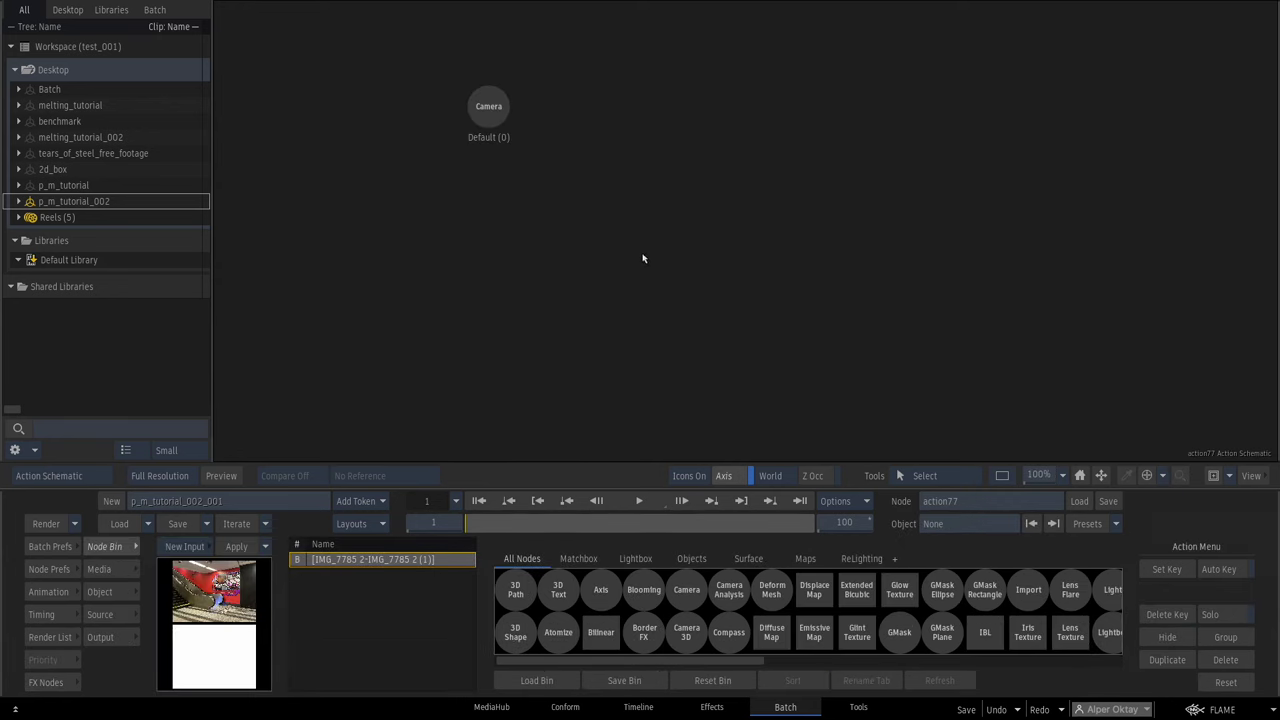
Add a Perspective Grid node to the Action schematic and show it over the output image
{"action": "left_click_drag", "start_coordinate": [812, 256], "coordinate": [690, 298]}
{"action": "key", "text": "p"}
{"action": "left_click_drag", "start_coordinate": [936, 590], "coordinate": [689, 186]}
{"action": "key", "text": "F4"}
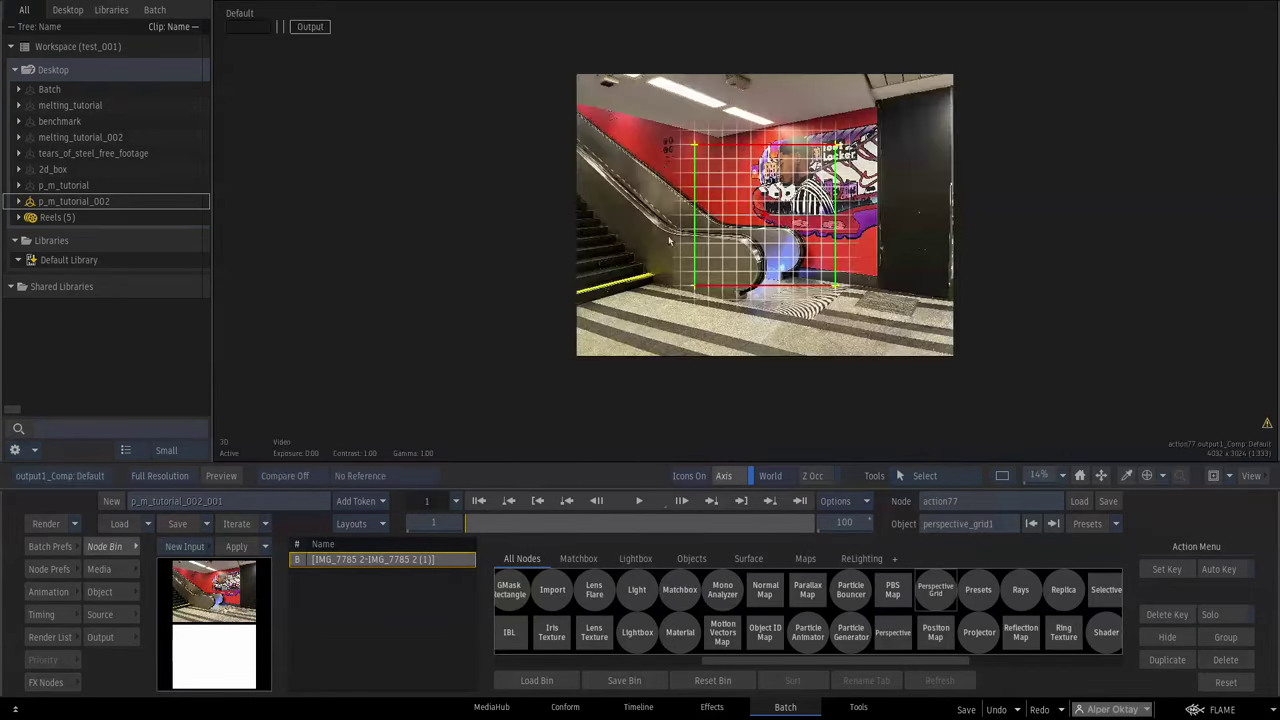
Align the perspective grid's two upper corners with the top edge of the red wall under the ceiling
{"action": "left_click_drag", "start_coordinate": [968, 250], "coordinate": [928, 290]}
{"action": "left_click_drag", "start_coordinate": [1042, 474], "coordinate": [1067, 474]}
{"action": "left_click_drag", "start_coordinate": [493, 105], "coordinate": [562, 82]}
{"action": "left_click_drag", "start_coordinate": [886, 104], "coordinate": [970, 36]}
{"action": "left_click_drag", "start_coordinate": [968, 100], "coordinate": [850, 205]}
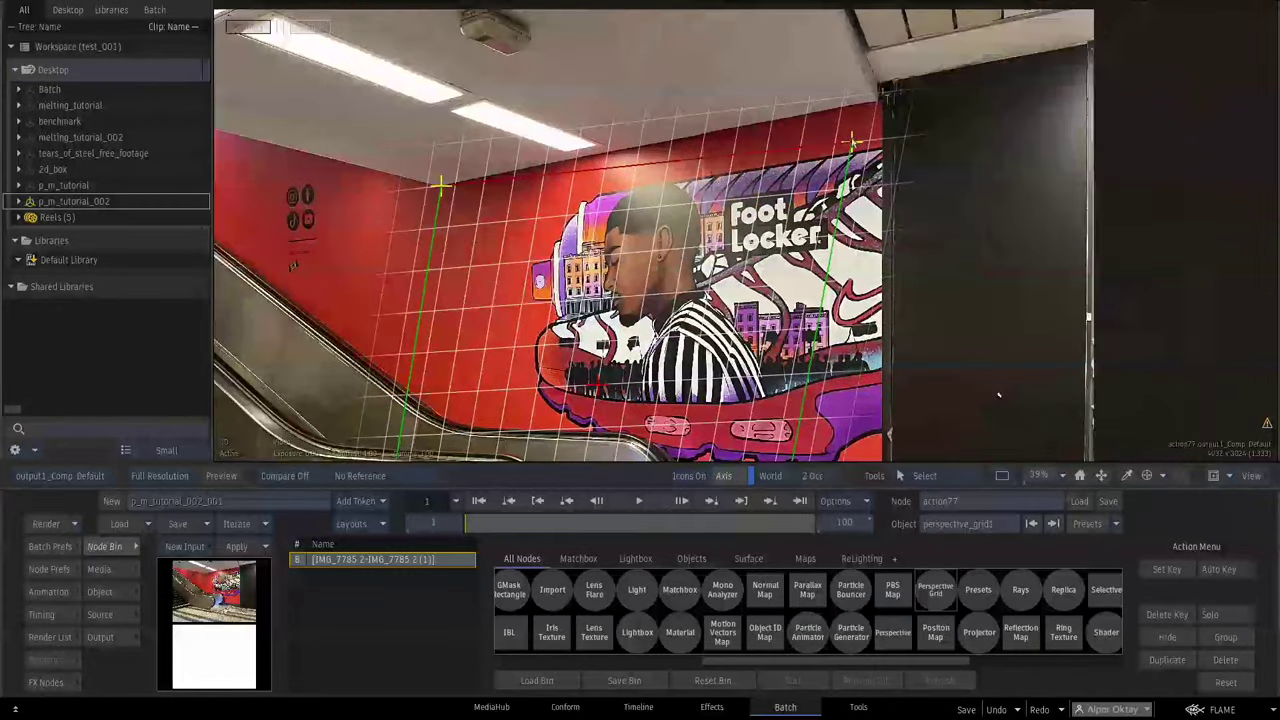
{"action": "left_click_drag", "start_coordinate": [854, 140], "coordinate": [884, 110]}
Align the perspective grid's two lower corners so its bottom edge follows the line where the red wall meets the floor
{"action": "left_click_drag", "start_coordinate": [954, 362], "coordinate": [908, 5]}
{"action": "left_click_drag", "start_coordinate": [720, 246], "coordinate": [836, 250]}
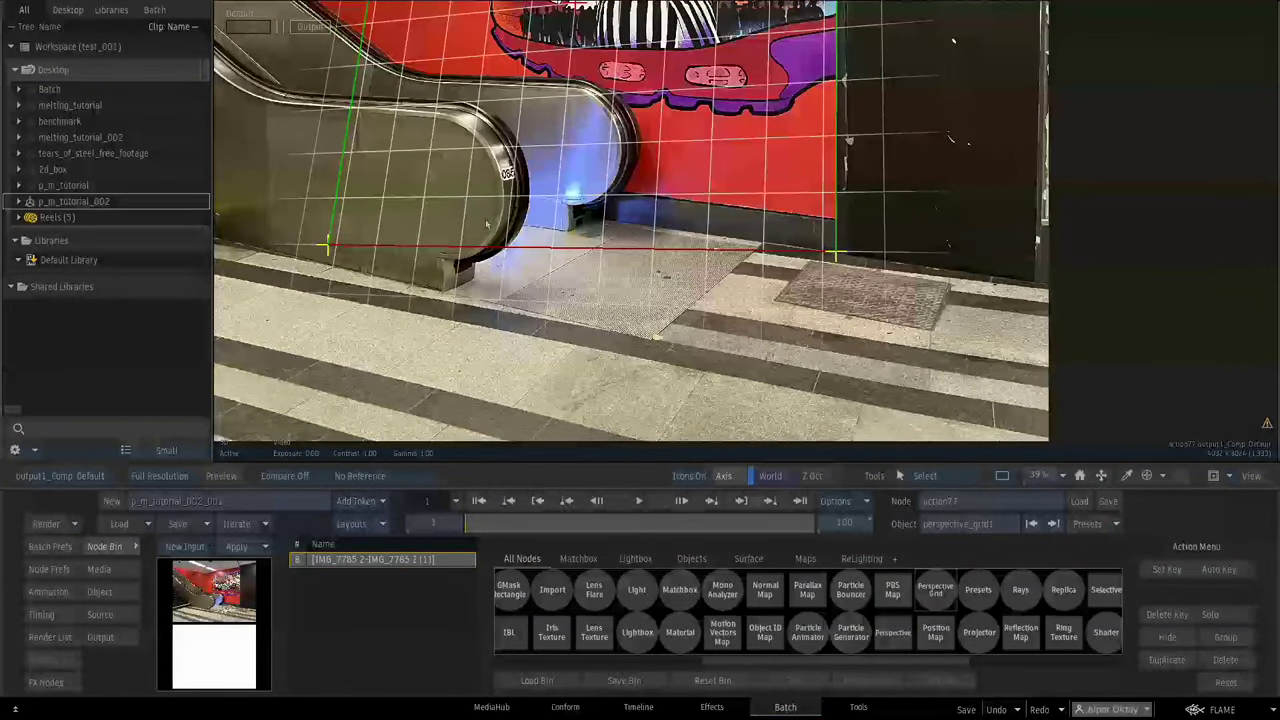
{"action": "left_click_drag", "start_coordinate": [340, 230], "coordinate": [466, 245]}
{"action": "left_click_drag", "start_coordinate": [1146, 130], "coordinate": [1140, 284]}
{"action": "left_click_drag", "start_coordinate": [1140, 284], "coordinate": [958, 535]}
{"action": "left_click_drag", "start_coordinate": [791, 220], "coordinate": [794, 219]}
{"action": "left_click_drag", "start_coordinate": [300, 370], "coordinate": [1063, 195]}
{"action": "left_click_drag", "start_coordinate": [296, 296], "coordinate": [334, 286]}
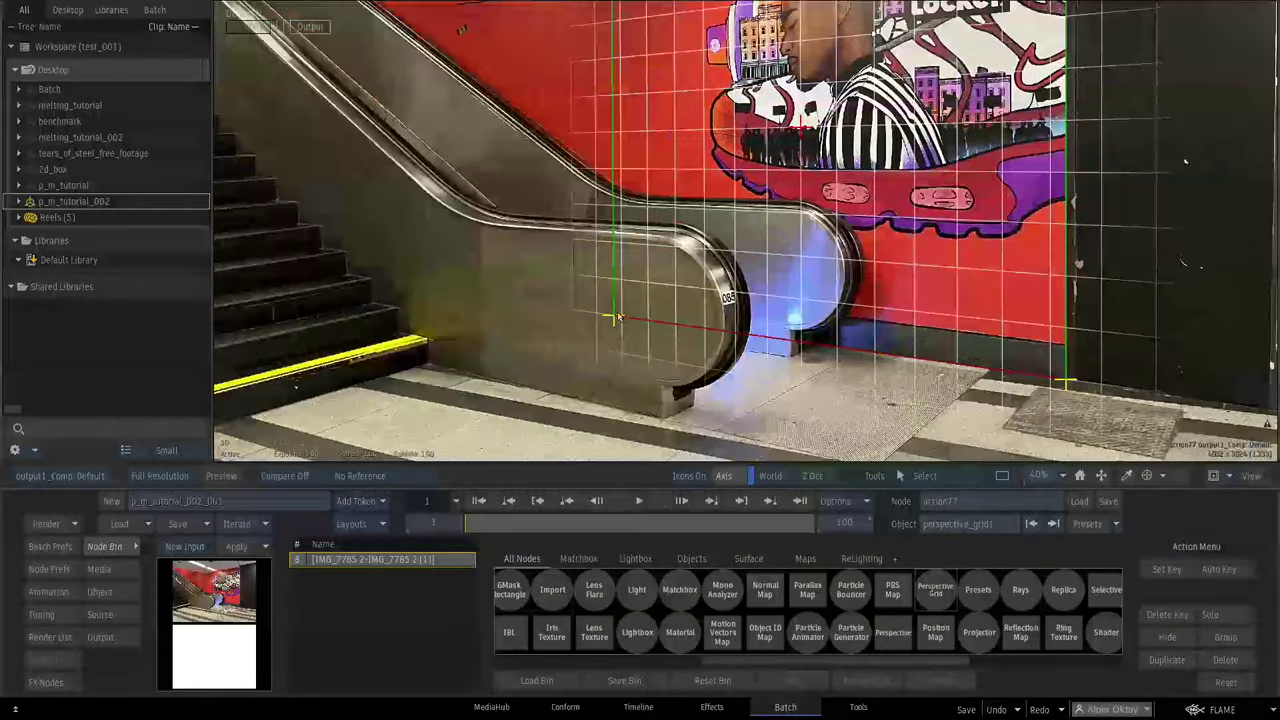
{"action": "left_click_drag", "start_coordinate": [1040, 486], "coordinate": [1084, 486]}
{"action": "left_click_drag", "start_coordinate": [1077, 384], "coordinate": [887, 158]}
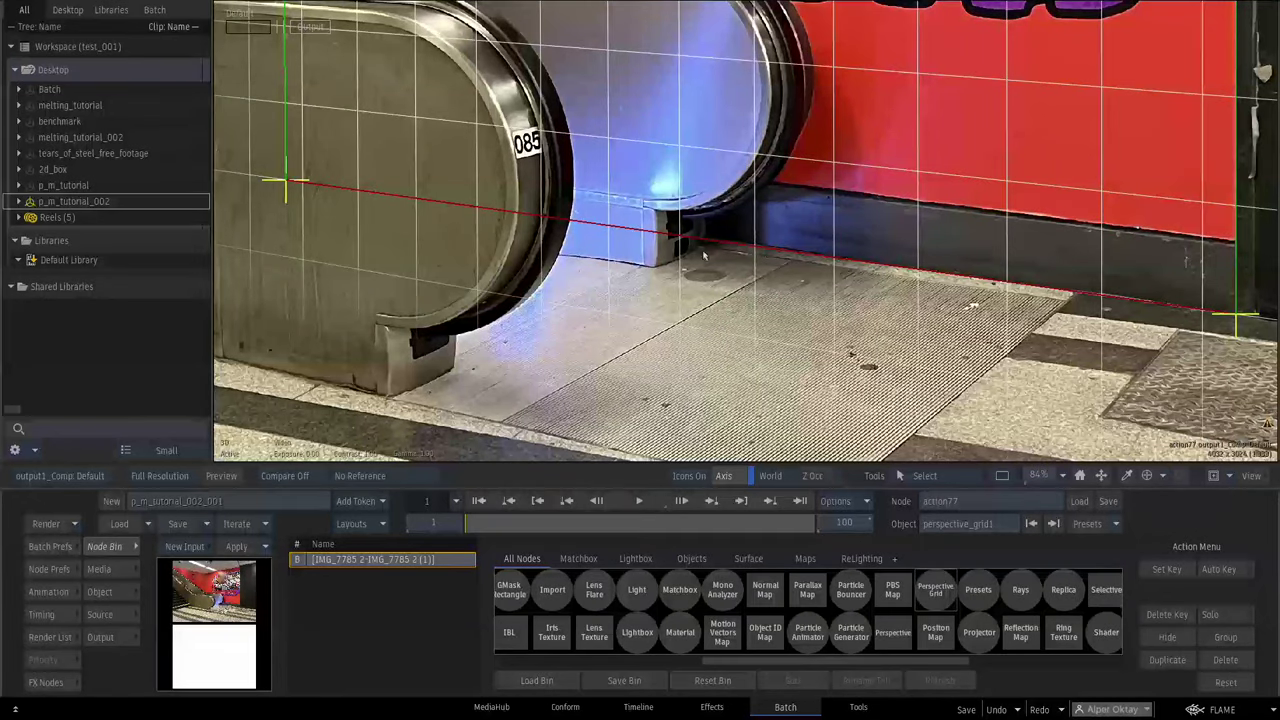
{"action": "left_click_drag", "start_coordinate": [286, 182], "coordinate": [287, 177]}
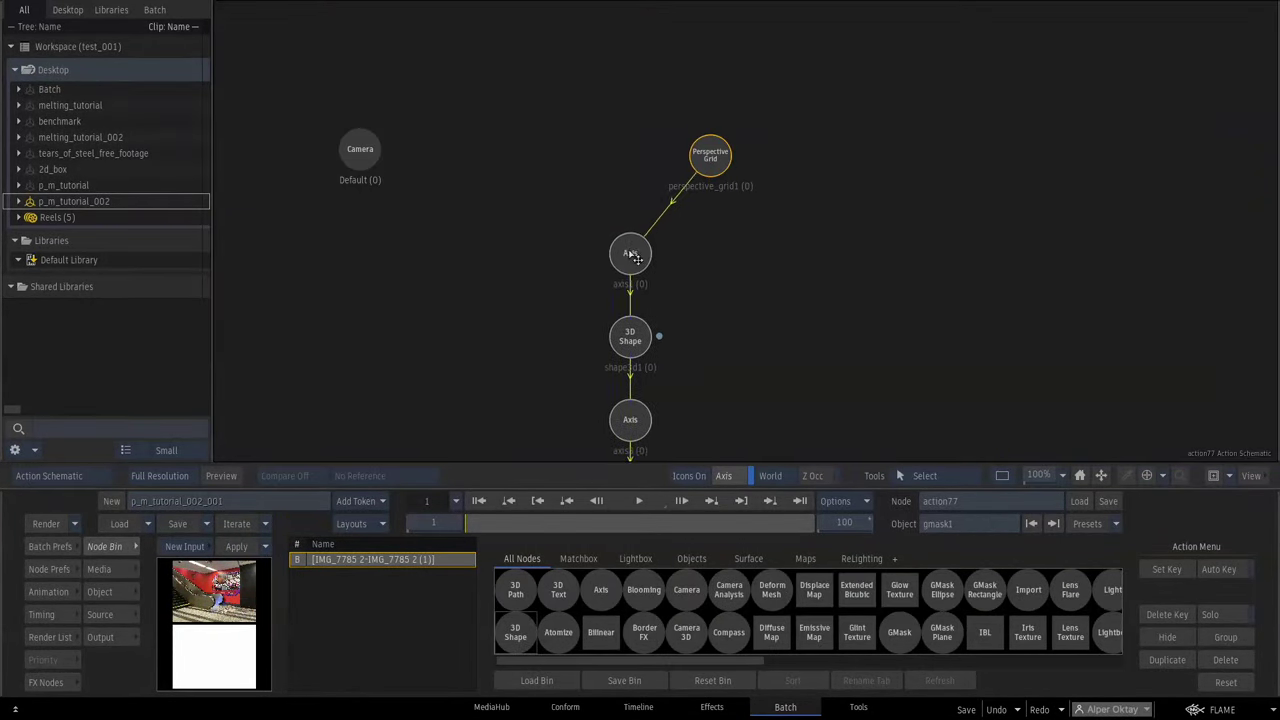
Separate the Axis and GMask pair from the 3D Shape under the perspective grid and delete it
{"action": "left_click_drag", "start_coordinate": [696, 283], "coordinate": [731, 228]}
{"action": "left_click_drag", "start_coordinate": [636, 265], "coordinate": [672, 265]}
{"action": "left_click_drag", "start_coordinate": [672, 314], "coordinate": [818, 274]}
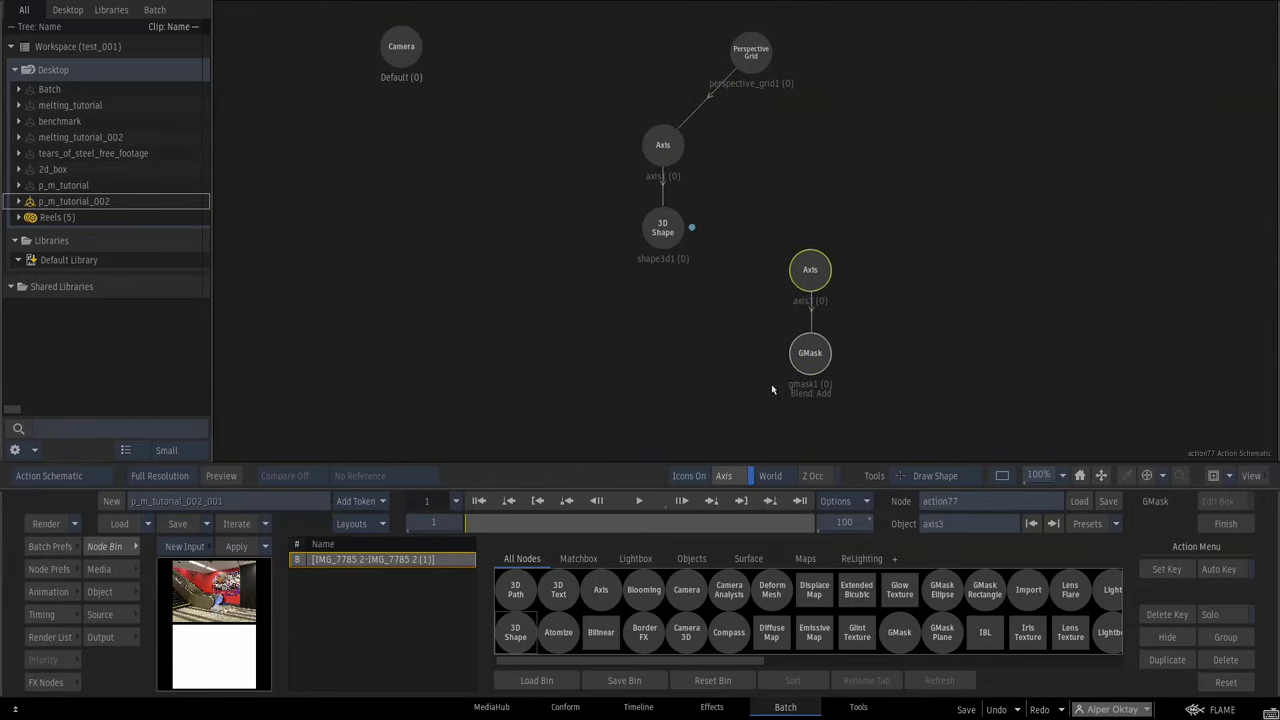
{"action": "key", "text": "Delete"}
Add a GMask Rectangle beneath the 3D Shape and display it on the output image
{"action": "left_click", "coordinate": [663, 233]}
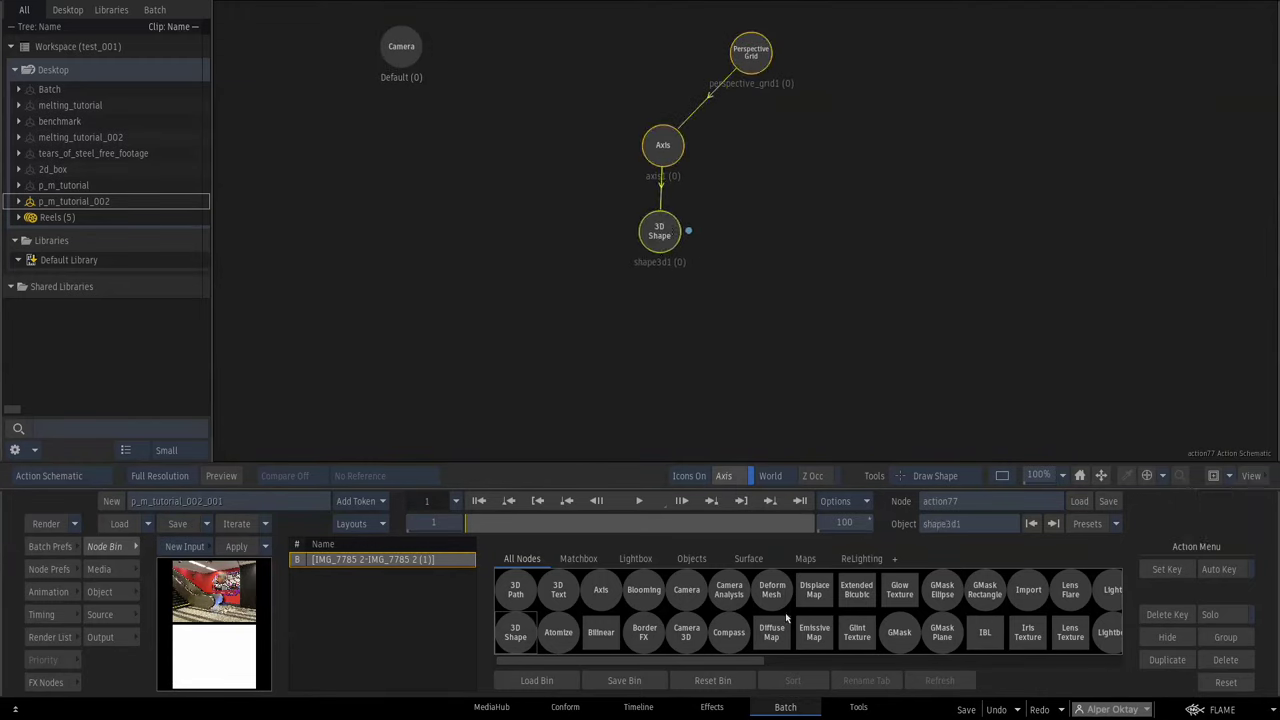
{"action": "key", "text": "g"}
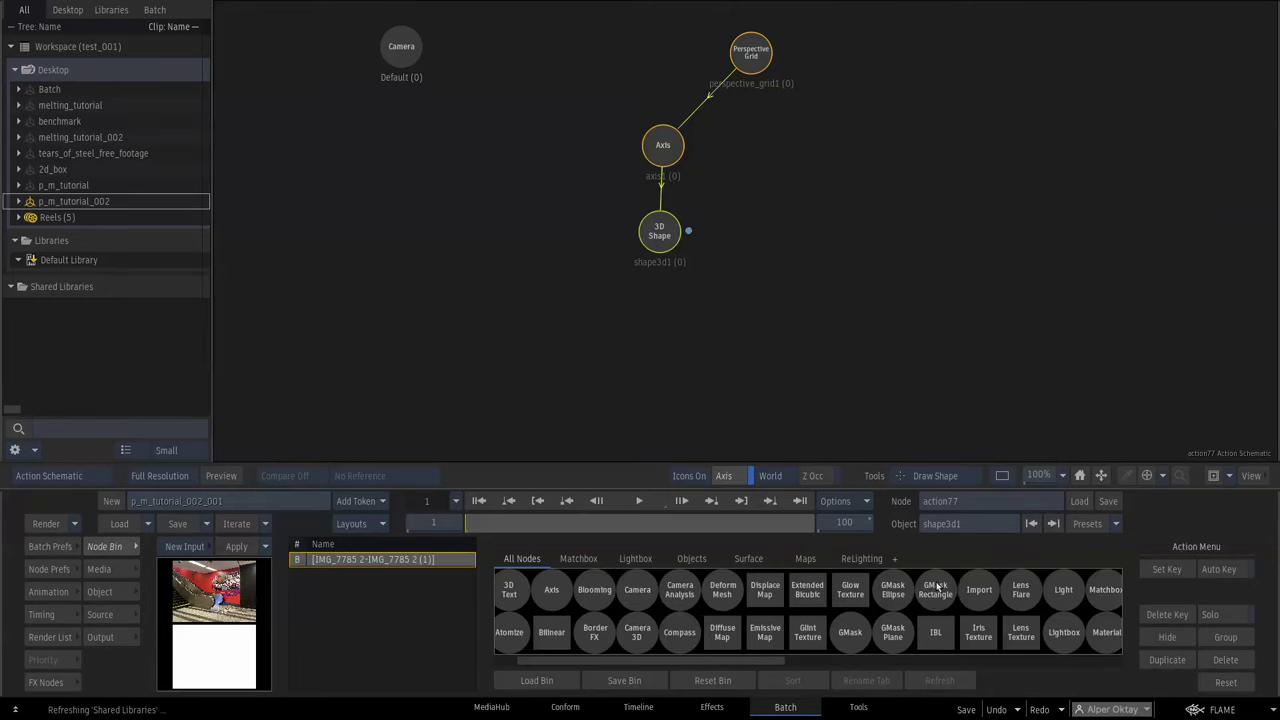
{"action": "left_click_drag", "start_coordinate": [934, 590], "coordinate": [646, 291]}
{"action": "key", "text": "F4"}
Raise the rectangle mask's top edge to the wall's ceiling line with a vertex Y translation of 53
{"action": "mouse_move", "coordinate": [732, 212]}
{"action": "left_mouse_down"}
{"action": "mouse_move", "coordinate": [776, 120]}
{"action": "mouse_move", "coordinate": [932, 92]}
{"action": "mouse_move", "coordinate": [950, 58]}
{"action": "left_mouse_up"}
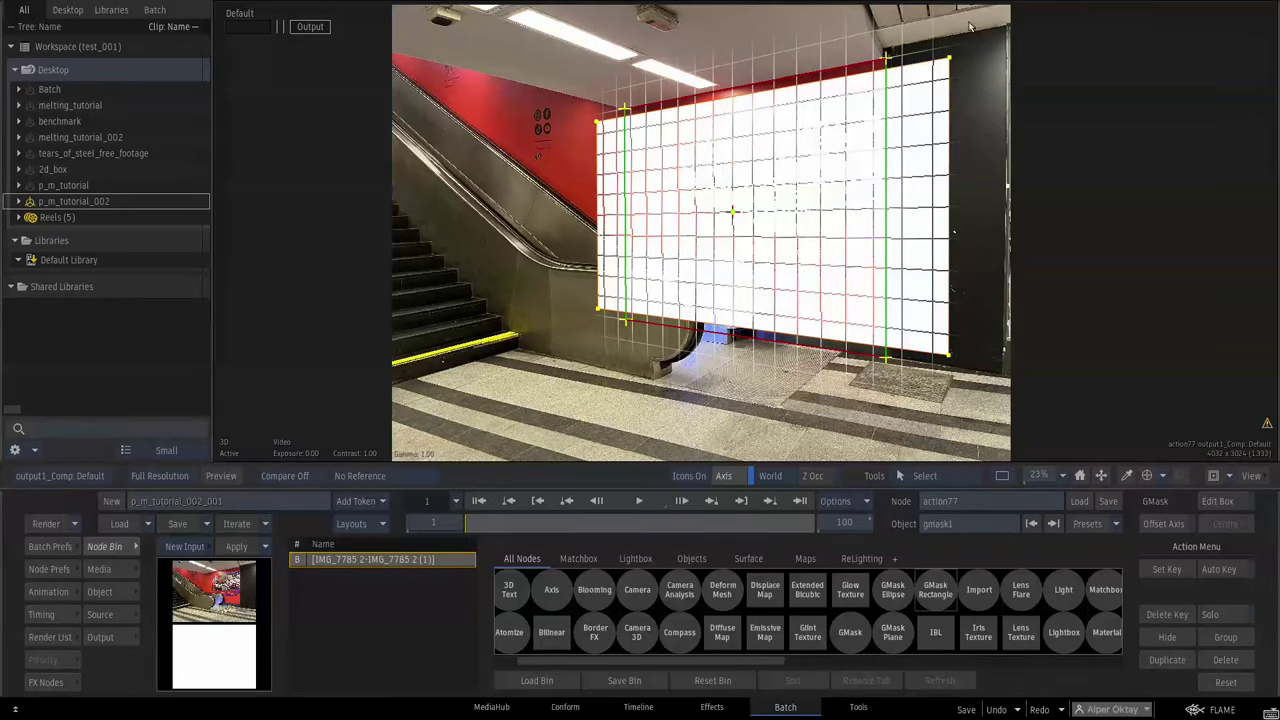
{"action": "left_click_drag", "start_coordinate": [1055, 192], "coordinate": [1011, 316]}
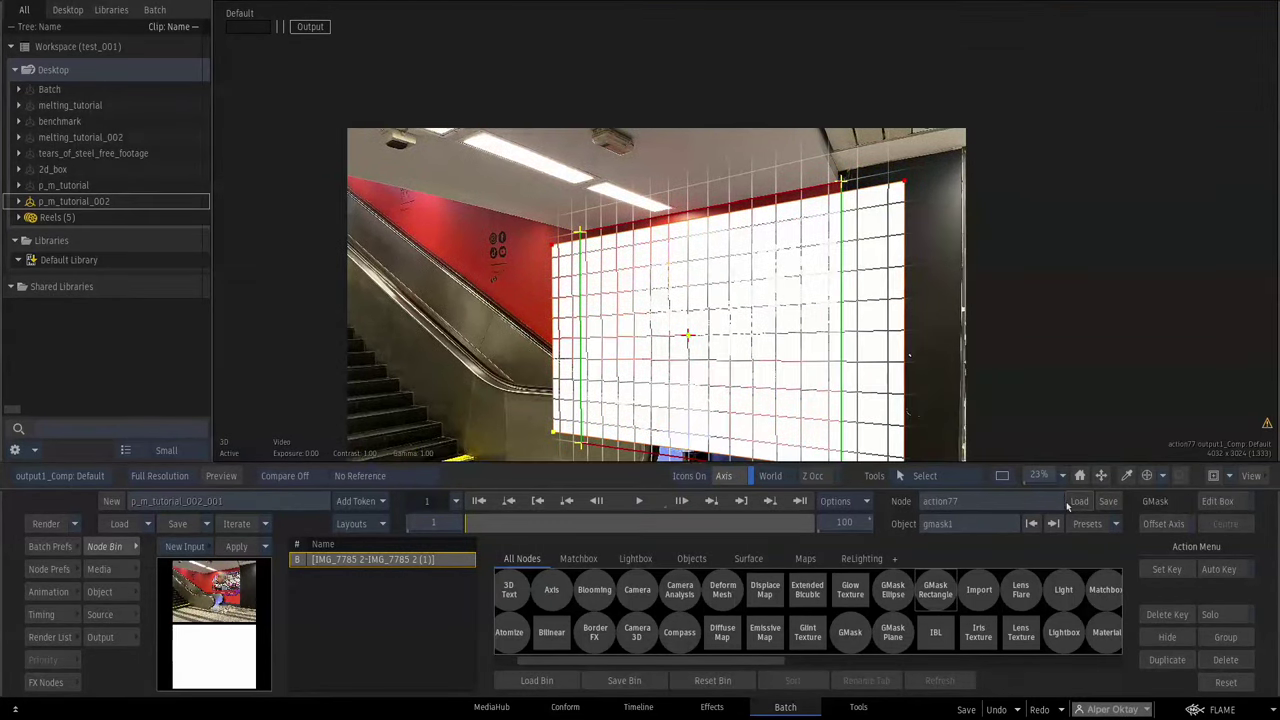
{"action": "left_click_drag", "start_coordinate": [1039, 476], "coordinate": [1114, 466]}
{"action": "left_click_drag", "start_coordinate": [988, 320], "coordinate": [966, 462]}
{"action": "left_click", "coordinate": [100, 591]}
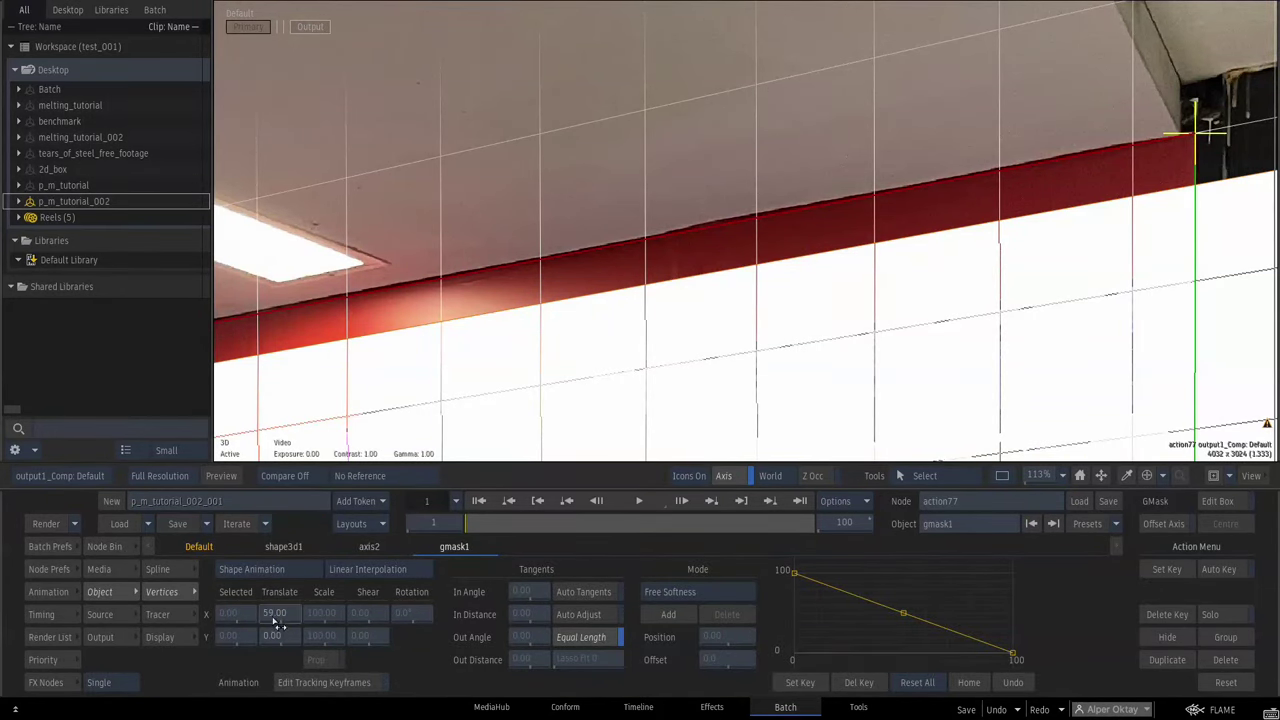
{"action": "left_click_drag", "start_coordinate": [277, 642], "coordinate": [316, 634]}
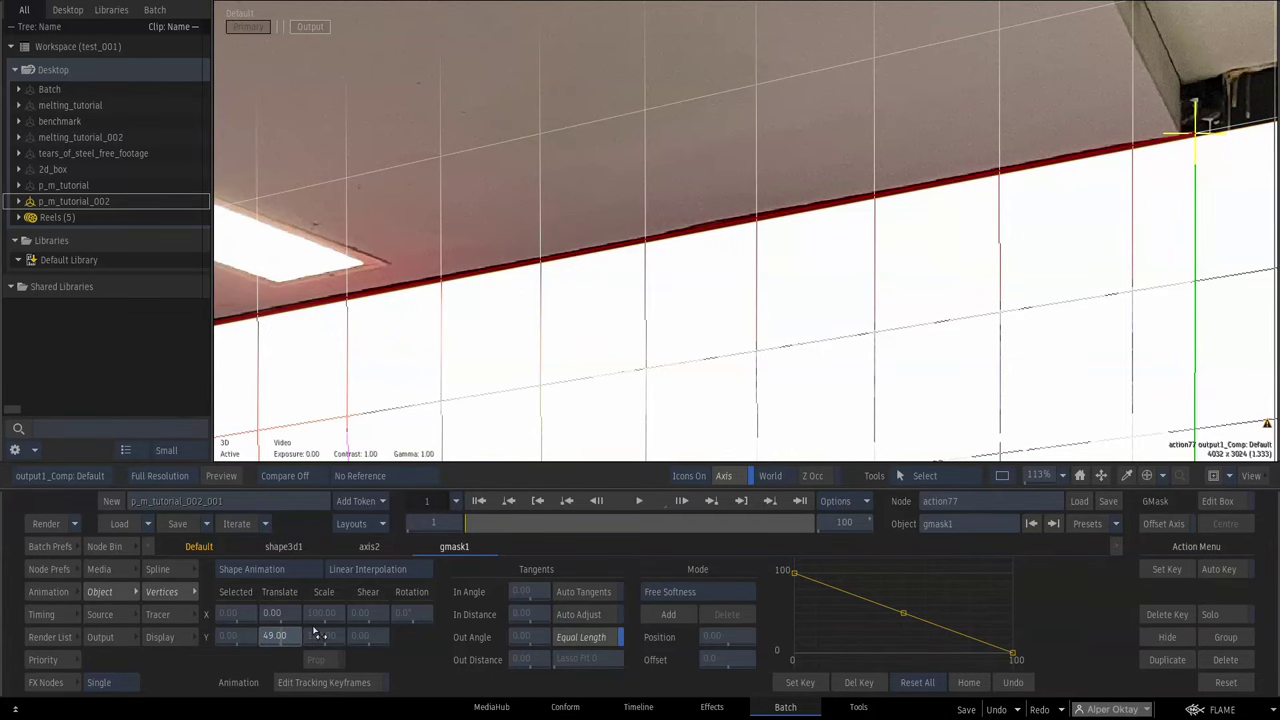
{"action": "left_click_drag", "start_coordinate": [1040, 477], "coordinate": [1079, 479]}
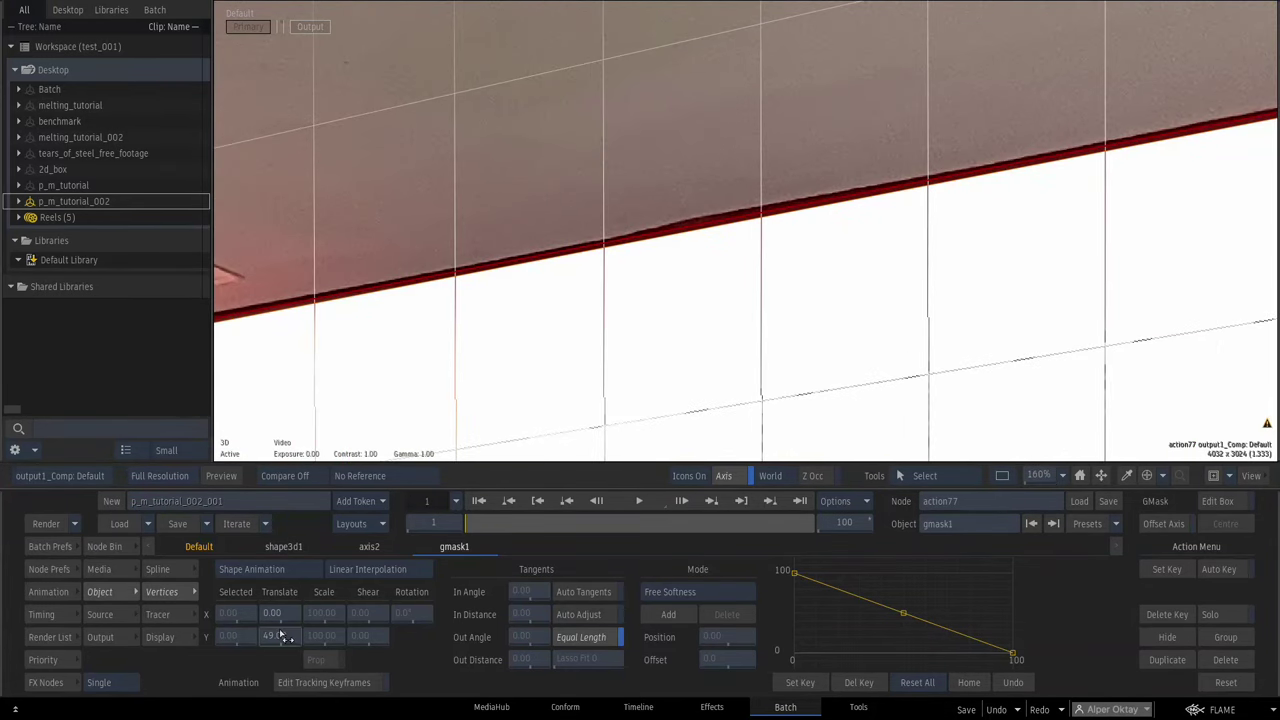
{"action": "left_click_drag", "start_coordinate": [283, 636], "coordinate": [290, 637]}
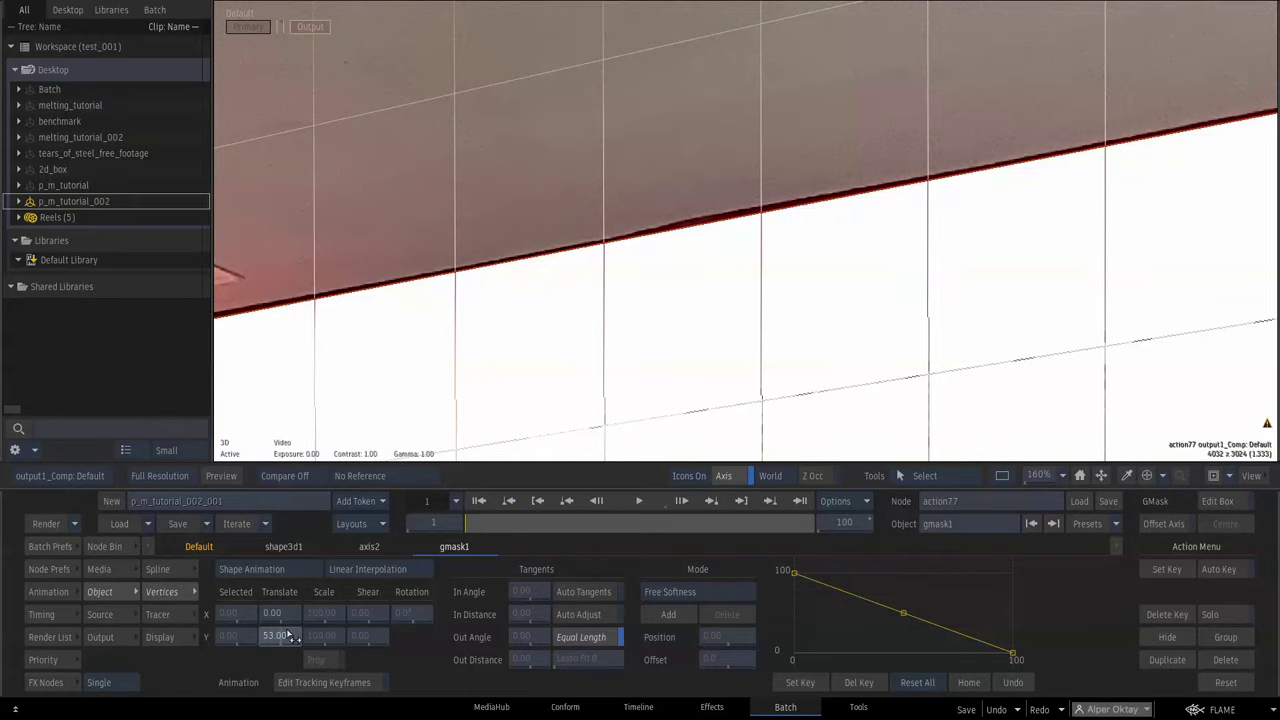
{"action": "left_click", "coordinate": [1061, 476]}
{"action": "left_click", "coordinate": [977, 456]}
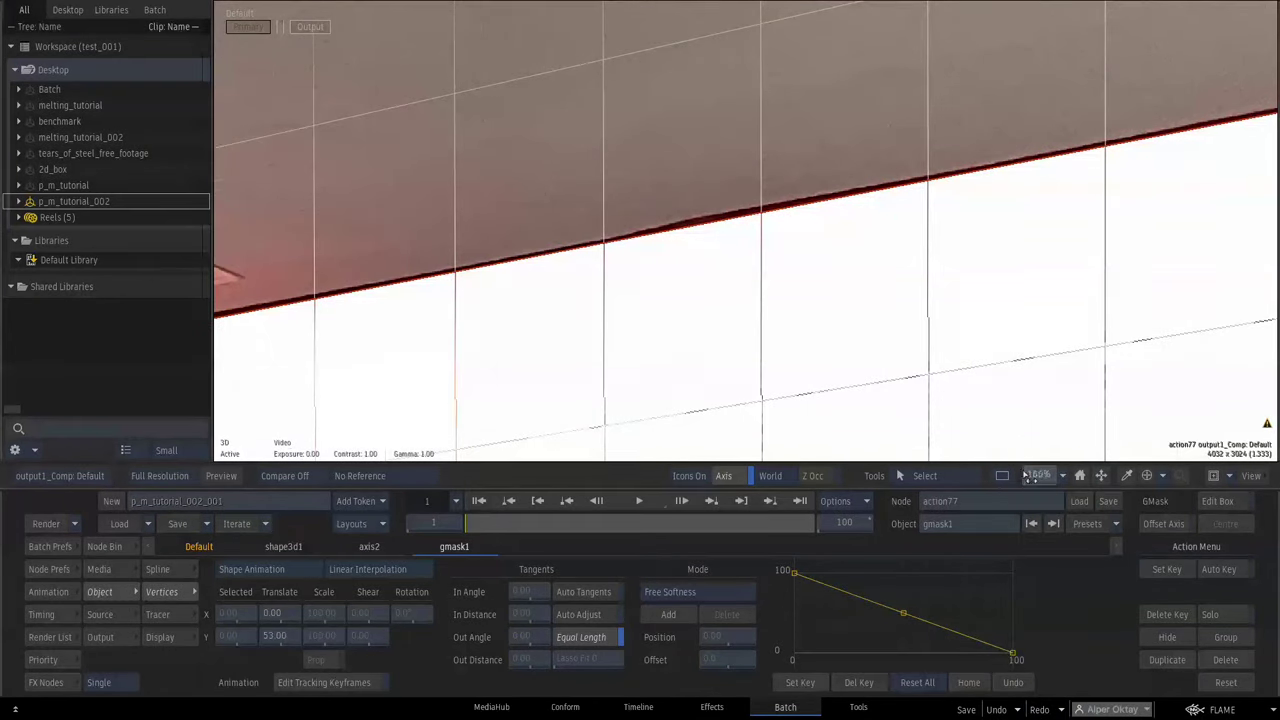
Lower the rectangle mask's bottom edge vertically until it meets the line between wall and floor
{"action": "left_click_drag", "start_coordinate": [1039, 476], "coordinate": [949, 441]}
{"action": "left_click_drag", "start_coordinate": [955, 328], "coordinate": [953, 55]}
{"action": "left_click_drag", "start_coordinate": [1060, 142], "coordinate": [306, 491]}
{"action": "left_click_drag", "start_coordinate": [1040, 330], "coordinate": [957, 275]}
{"action": "left_click_drag", "start_coordinate": [1039, 477], "coordinate": [1086, 472]}
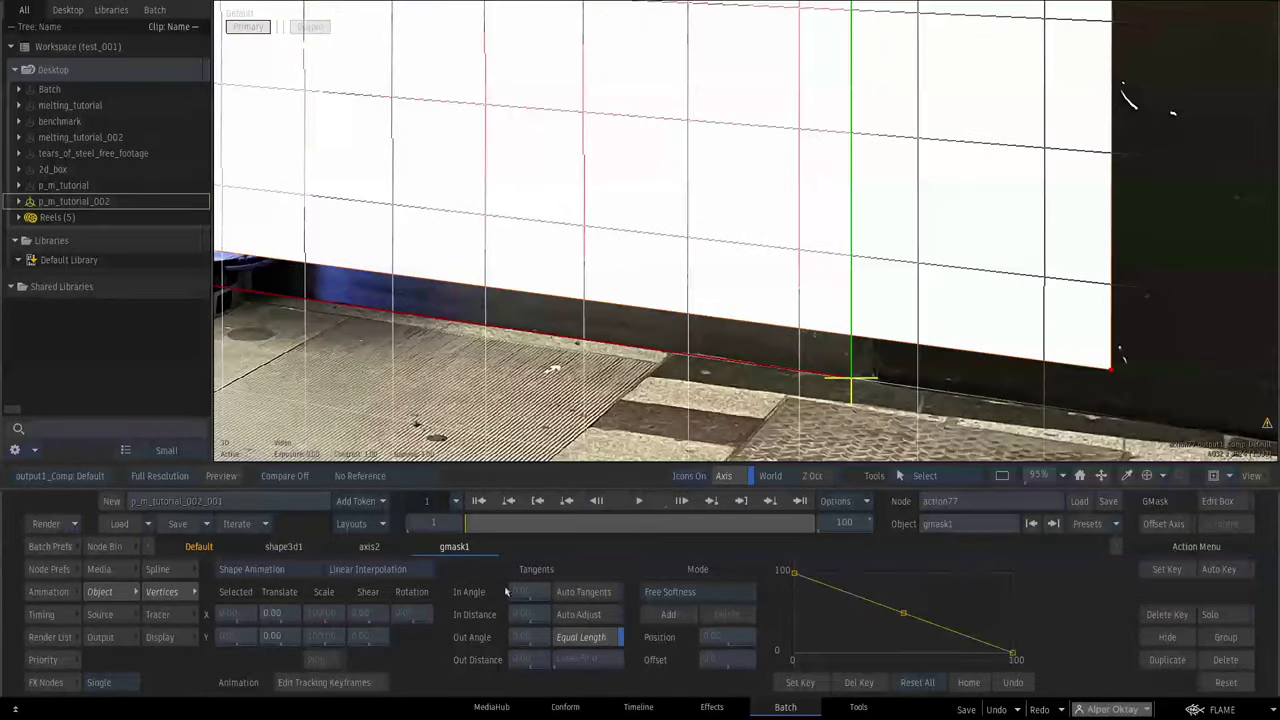
{"action": "left_click_drag", "start_coordinate": [278, 643], "coordinate": [262, 643]}
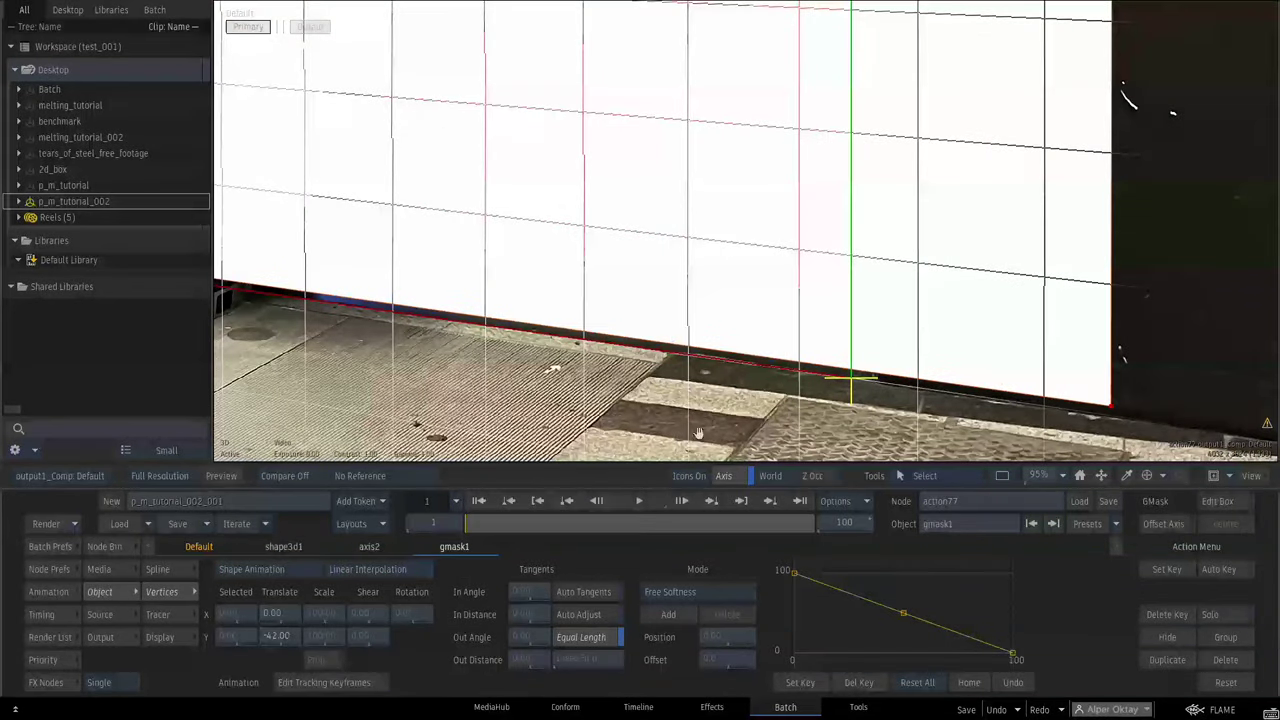
{"action": "scroll", "coordinate": [820, 395], "scroll_direction": "up", "scroll_amount": 2}
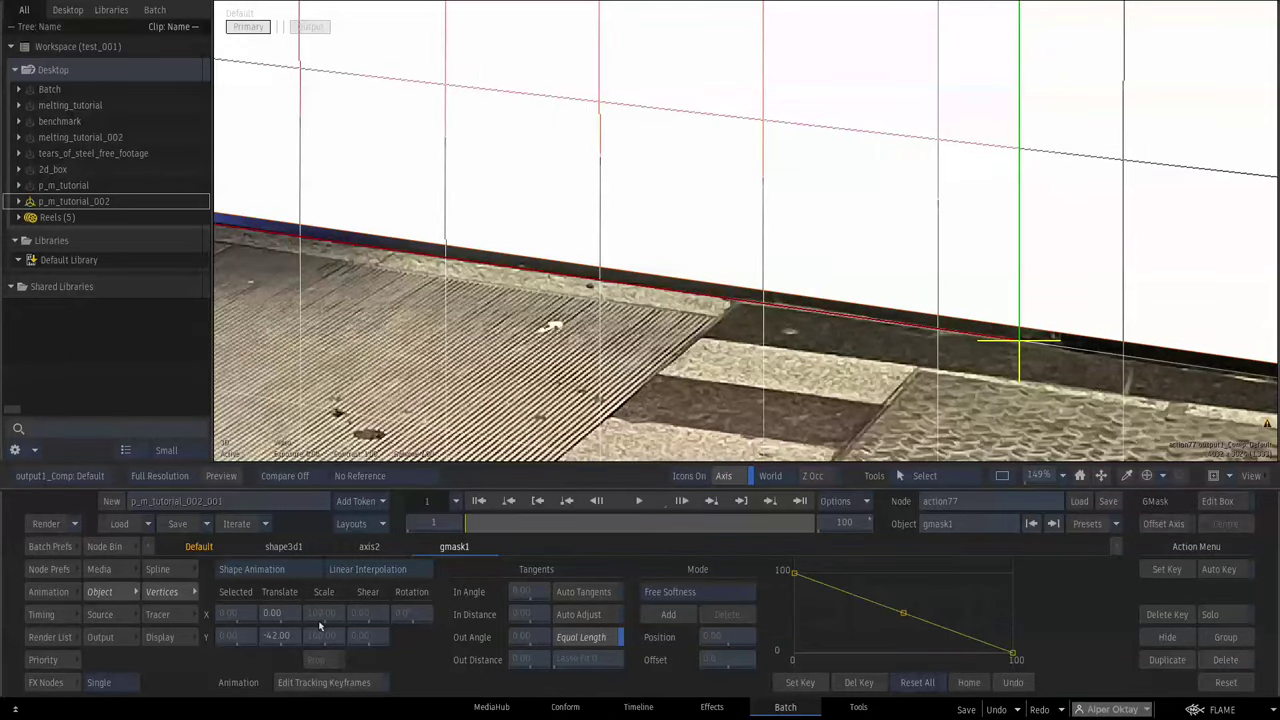
{"action": "left_click_drag", "start_coordinate": [288, 637], "coordinate": [273, 637]}
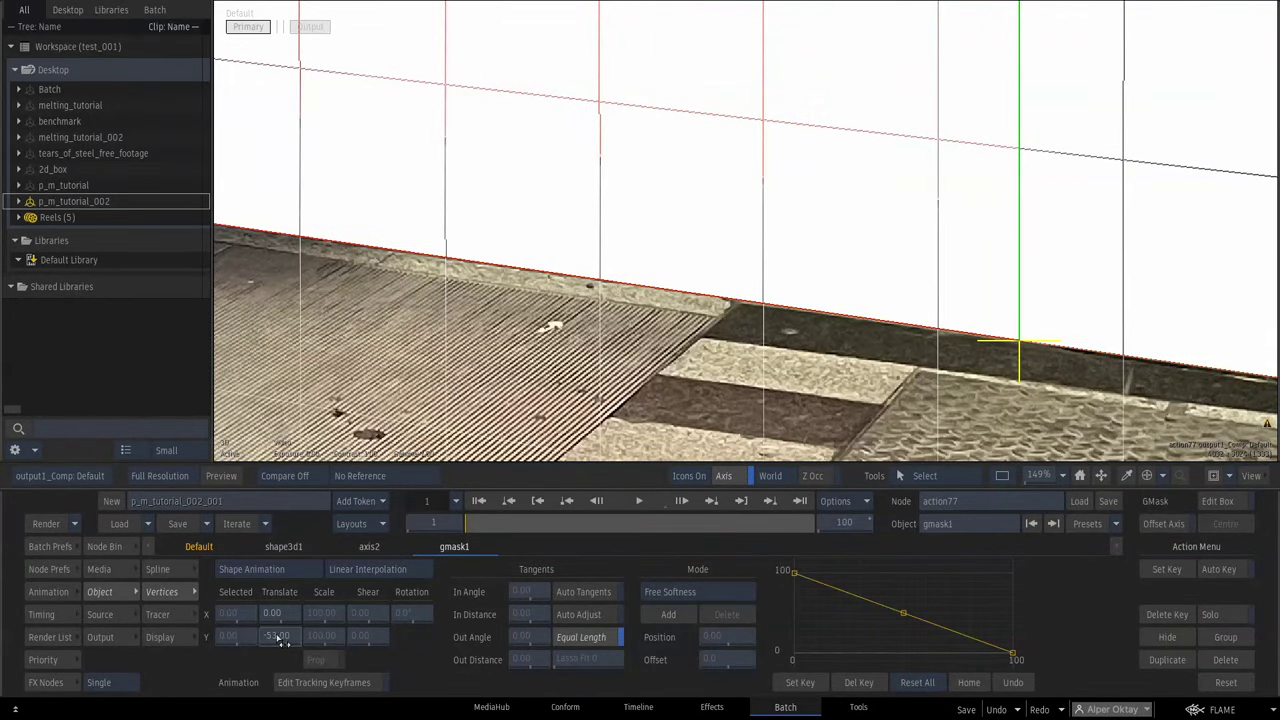
Duplicate the wall's Axis, 3D Shape and GMask branch and parent the copy to the Perspective Grid
{"action": "key", "text": "F4"}
{"action": "left_click_drag", "start_coordinate": [669, 150], "coordinate": [649, 160]}
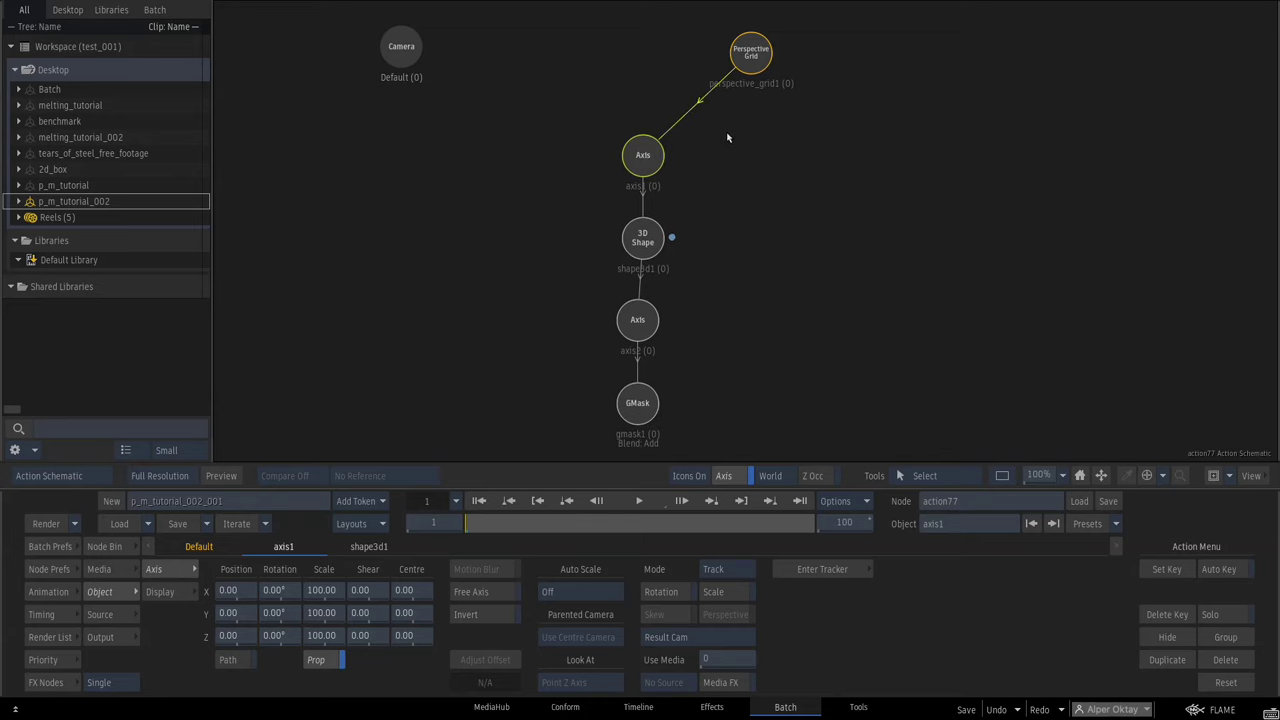
{"action": "key", "text": "ctrl+v"}
{"action": "left_click_drag", "start_coordinate": [754, 148], "coordinate": [743, 333]}
{"action": "left_click_drag", "start_coordinate": [724, 77], "coordinate": [755, 371]}
{"action": "left_click_drag", "start_coordinate": [770, 299], "coordinate": [746, 165]}
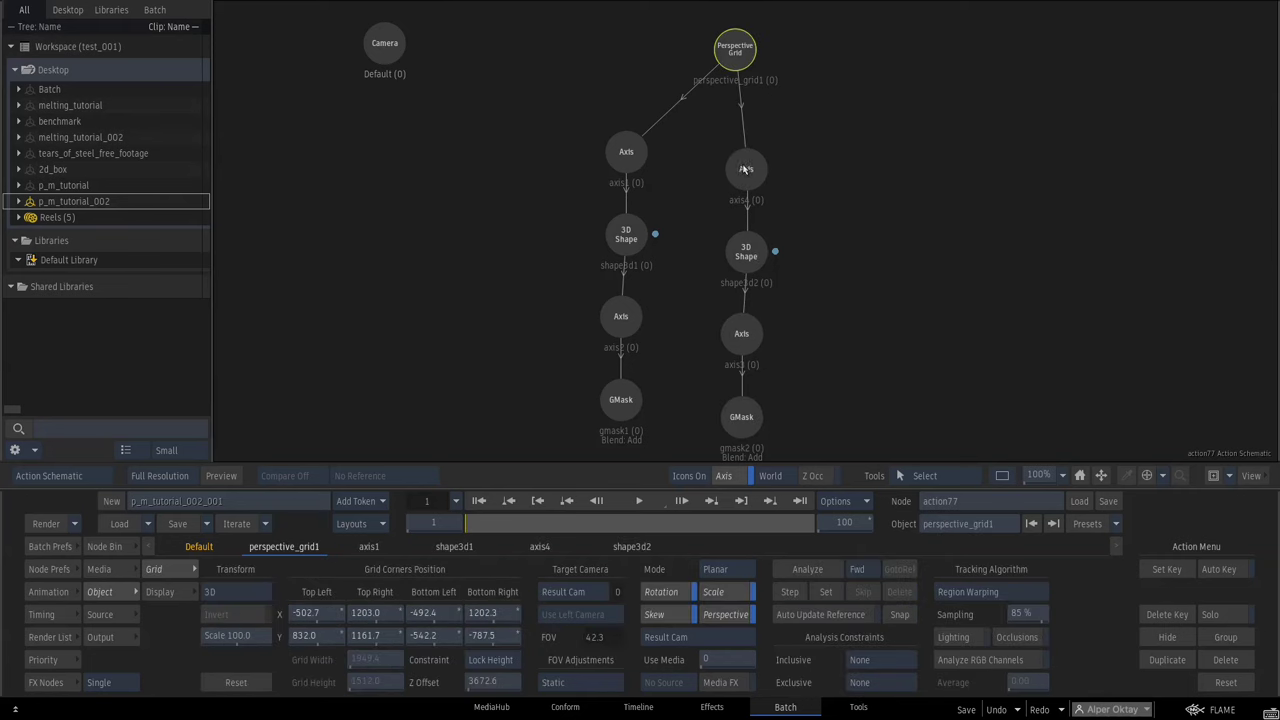
Rotate the duplicated branch's top axis to -90° in X so its surface lies horizontally
{"action": "key", "text": "F4"}
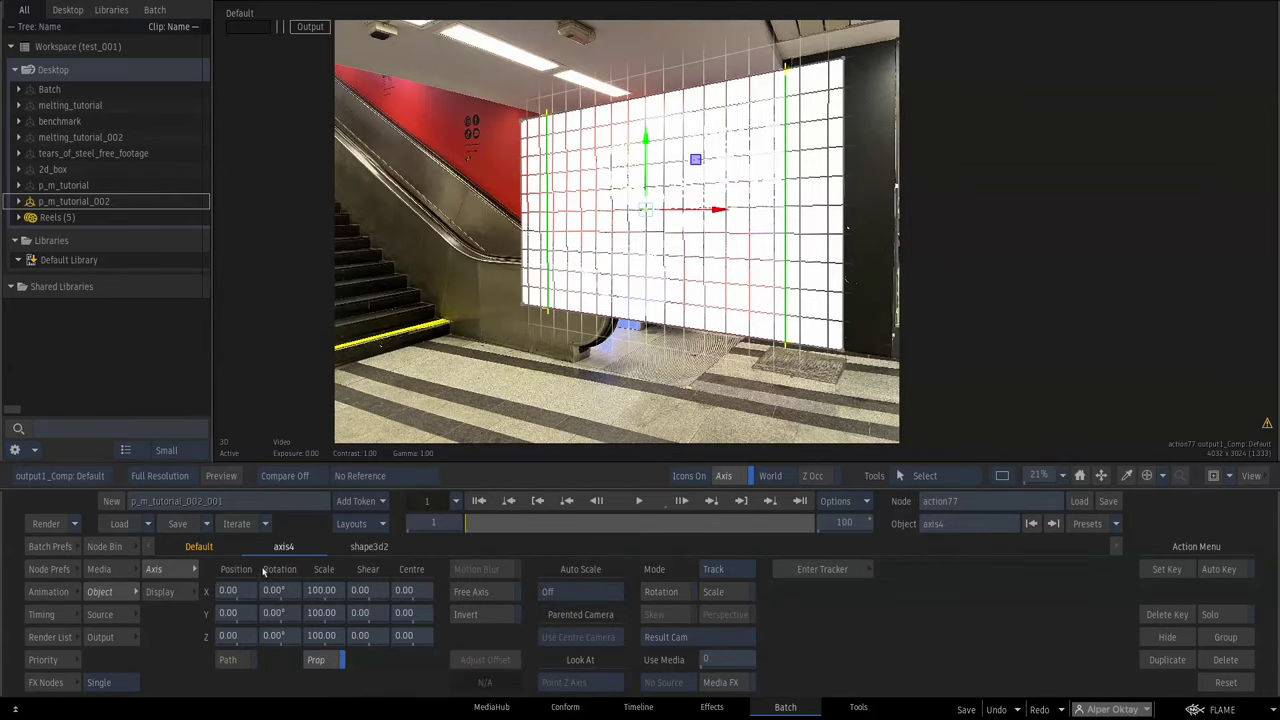
{"action": "left_click_drag", "start_coordinate": [285, 596], "coordinate": [285, 608]}
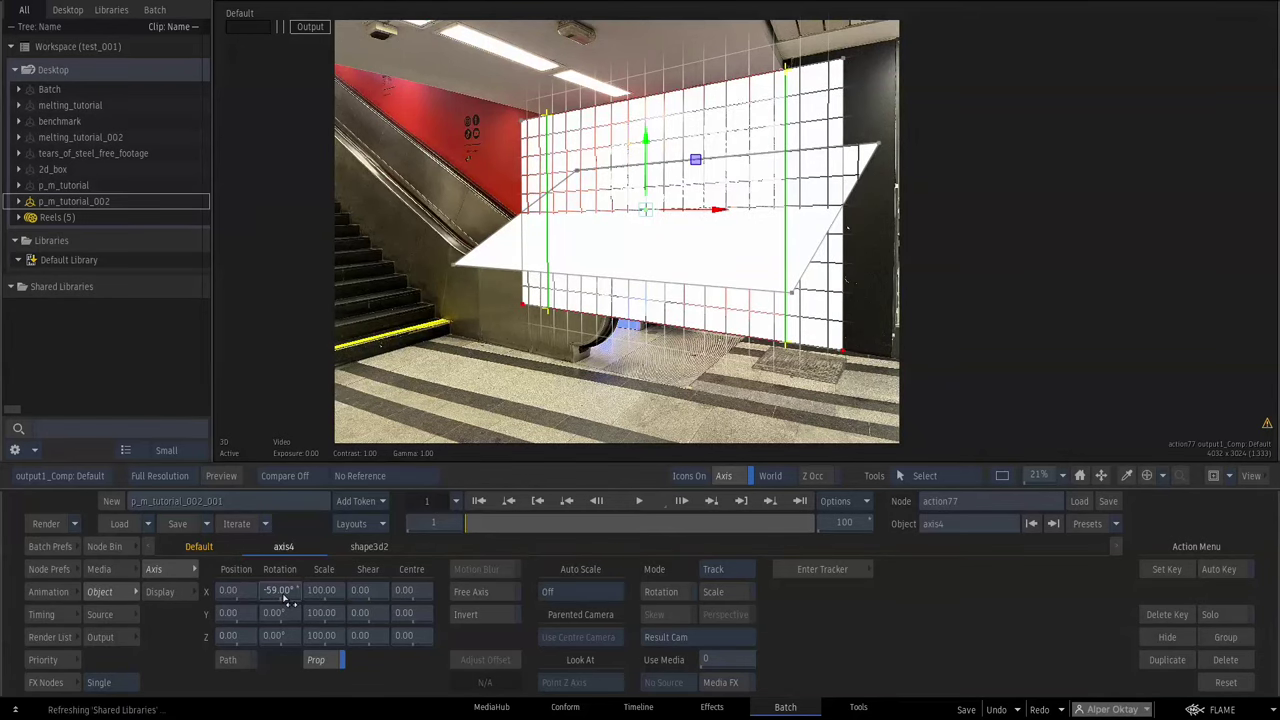
{"action": "left_click", "coordinate": [286, 596]}
{"action": "left_click", "coordinate": [321, 568]}
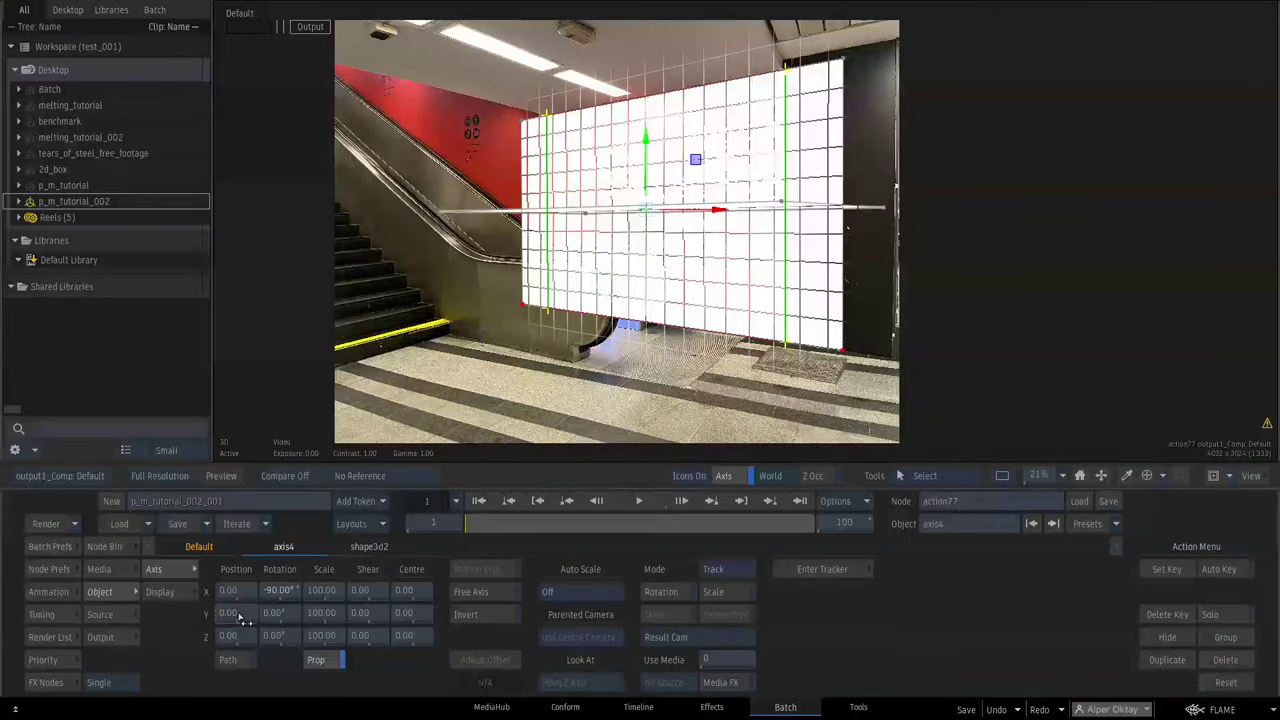
Set the horizontal surface's axis Y position to -756 so it meets the base of the wall as the floor
{"action": "left_click_drag", "start_coordinate": [240, 617], "coordinate": [100, 600]}
{"action": "left_click_drag", "start_coordinate": [1101, 476], "coordinate": [1027, 370]}
{"action": "left_click_drag", "start_coordinate": [1042, 476], "coordinate": [1085, 460]}
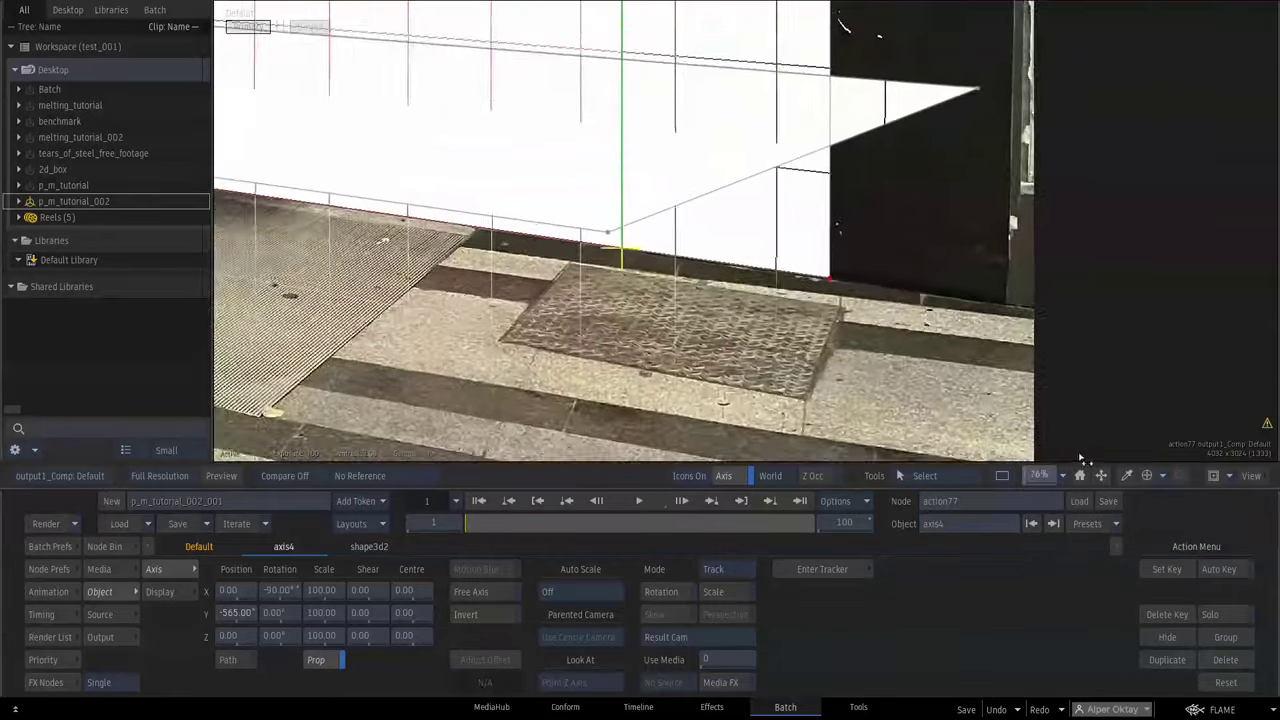
{"action": "scroll", "coordinate": [1080, 458], "scroll_direction": "up", "scroll_amount": 1}
{"action": "left_click_drag", "start_coordinate": [240, 612], "coordinate": [150, 592]}
{"action": "scroll", "coordinate": [865, 297], "scroll_direction": "up", "scroll_amount": 3}
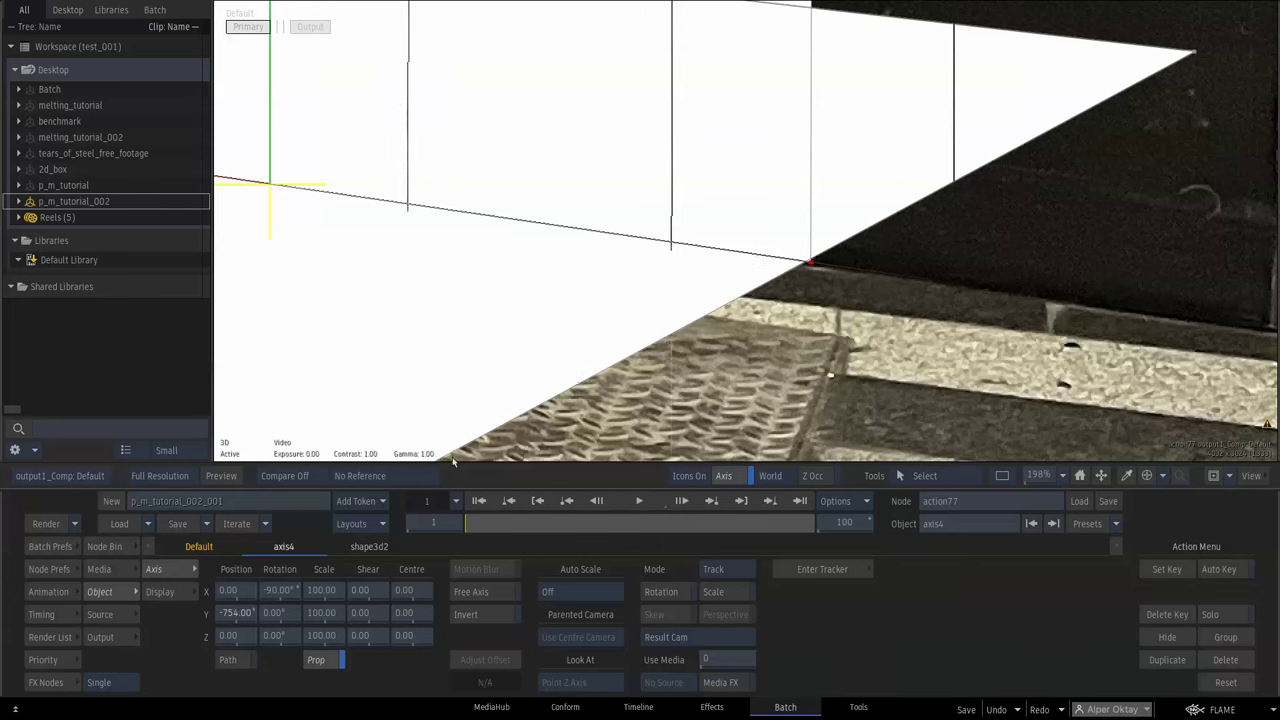
{"action": "left_click_drag", "start_coordinate": [250, 620], "coordinate": [245, 617]}
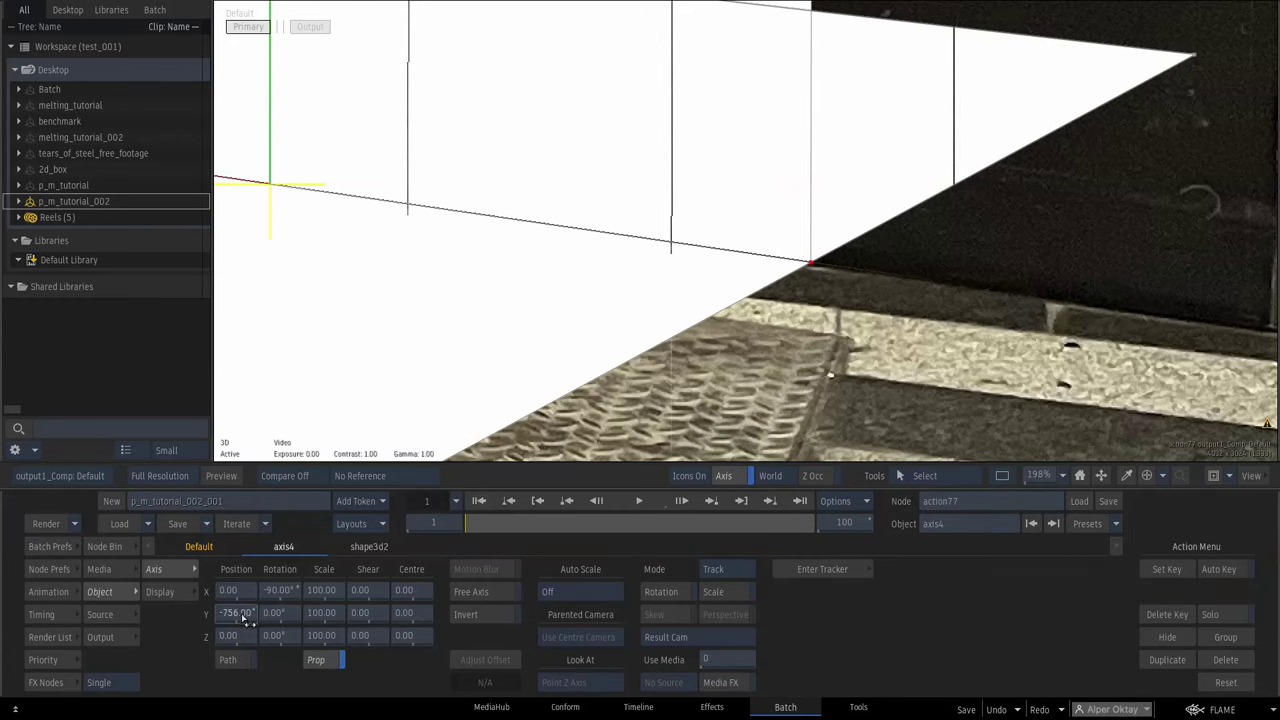
Add an Axis node above the Perspective Grid as the parent of both surface branches
{"action": "key", "text": "Escape"}
{"action": "left_click_drag", "start_coordinate": [840, 183], "coordinate": [844, 265]}
{"action": "left_click", "coordinate": [104, 546]}
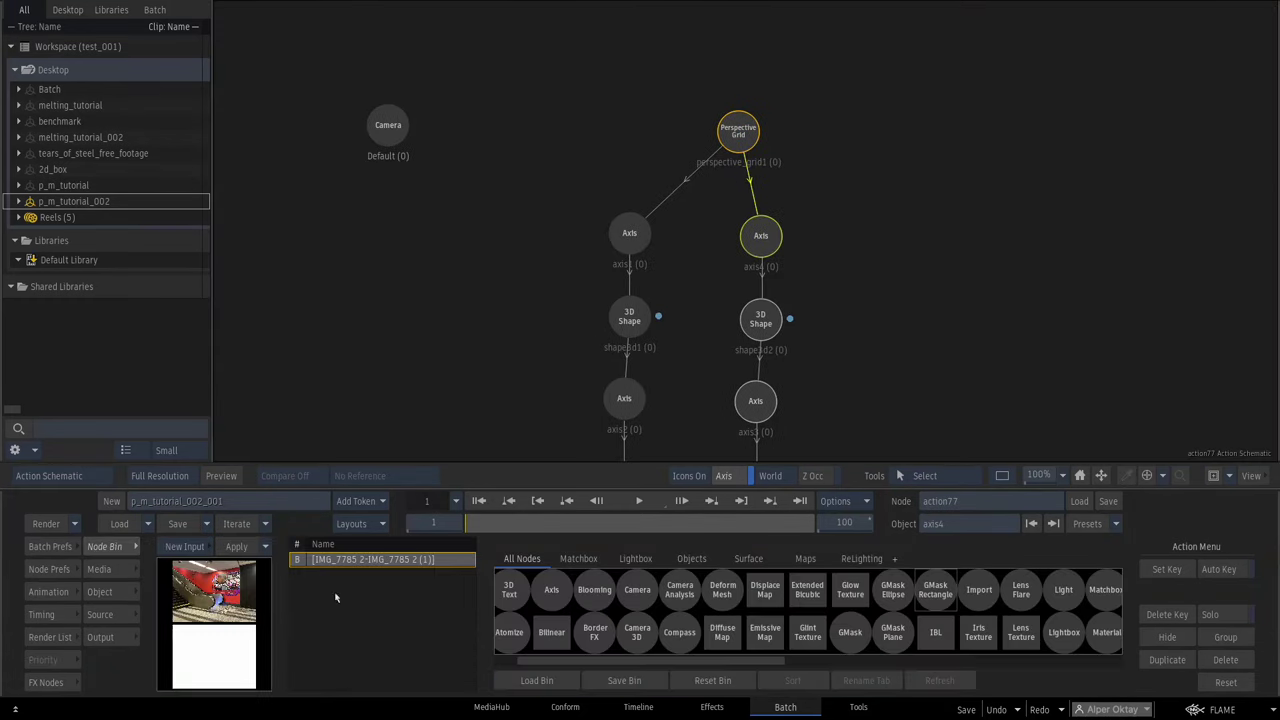
{"action": "left_click_drag", "start_coordinate": [600, 590], "coordinate": [818, 113]}
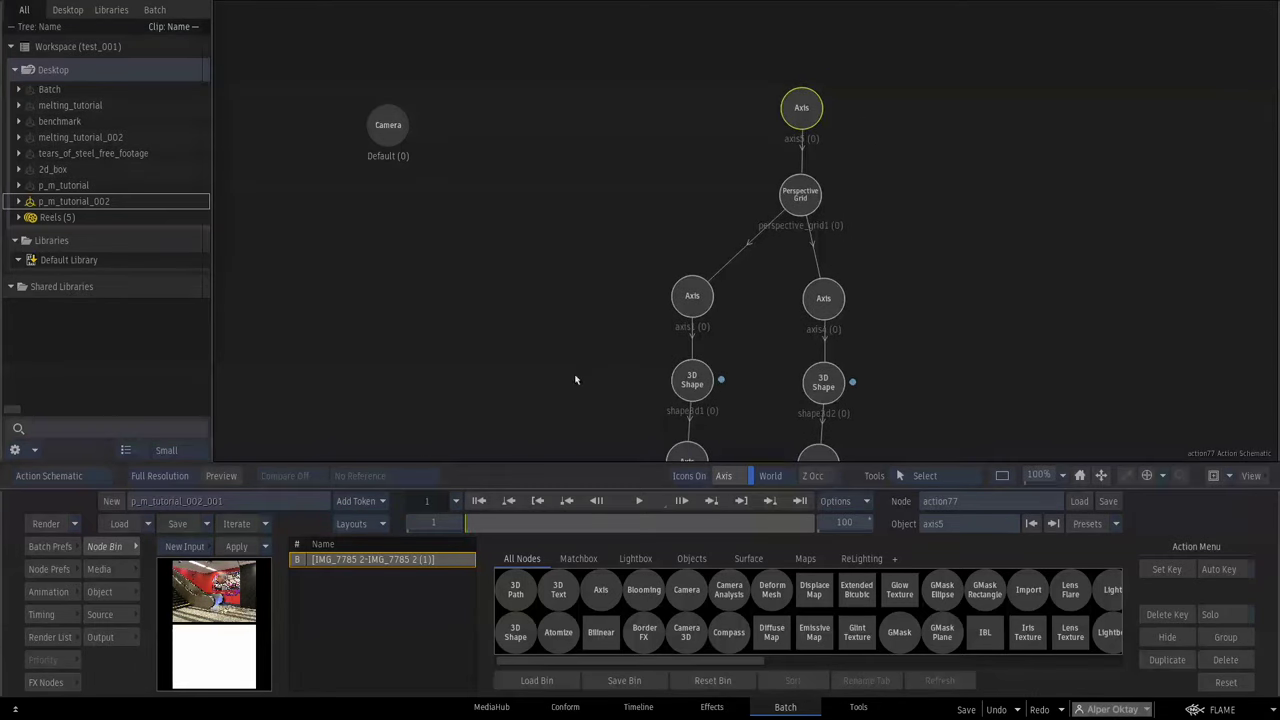
Rotate the parent axis above the Perspective Grid to -7° in X and -40° in Y to inspect the joint between wall and floor
{"action": "left_click", "coordinate": [116, 597]}
{"action": "key", "text": "F4"}
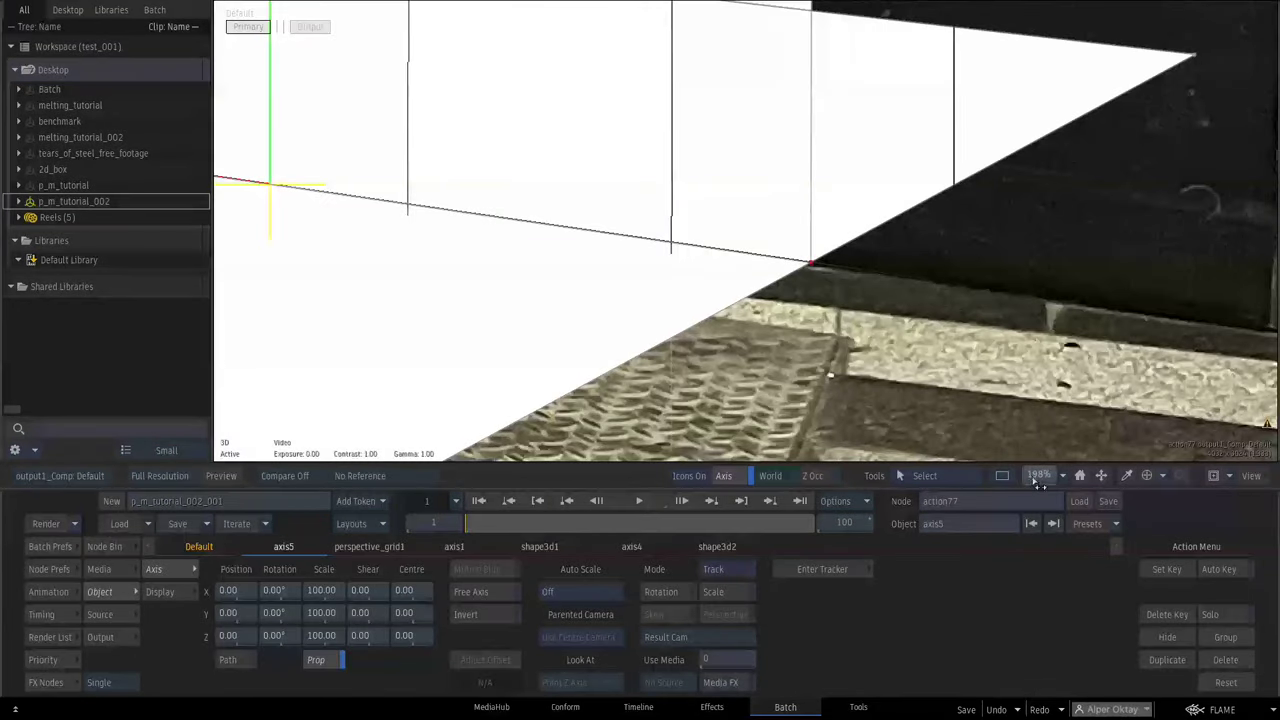
{"action": "left_click_drag", "start_coordinate": [1038, 478], "coordinate": [931, 433]}
{"action": "left_click_drag", "start_coordinate": [982, 389], "coordinate": [1008, 494]}
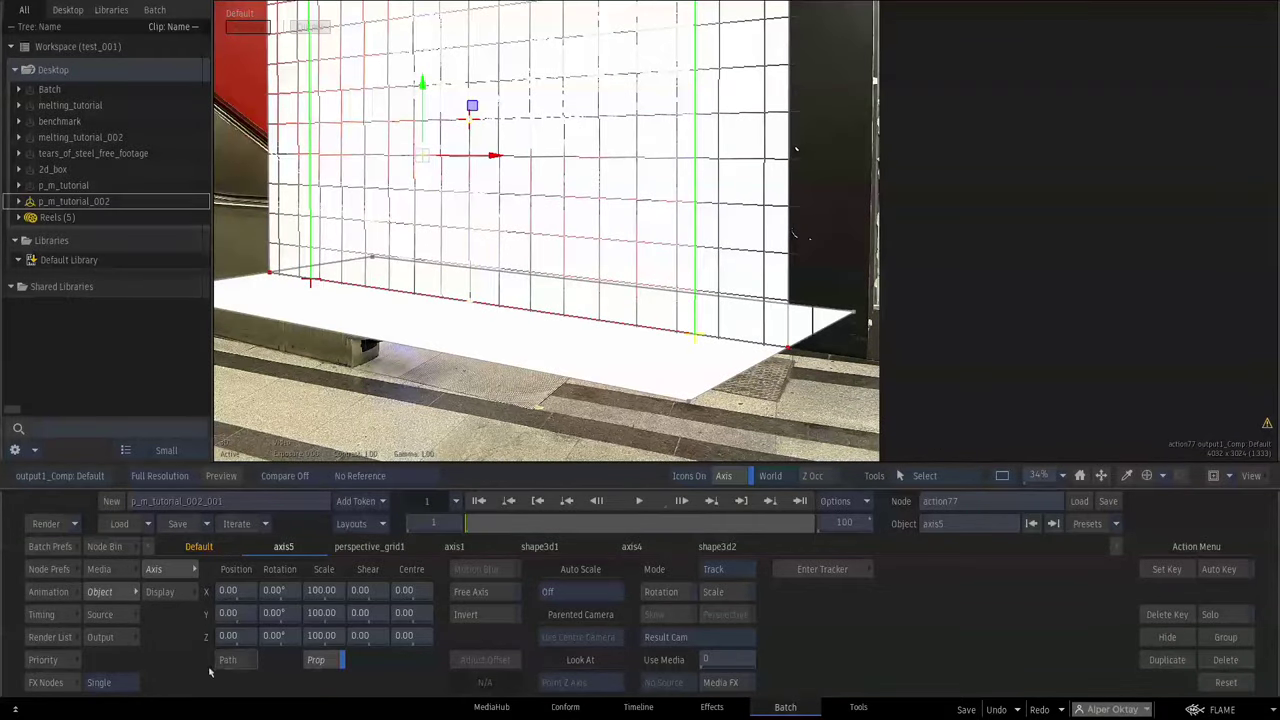
{"action": "left_click_drag", "start_coordinate": [285, 620], "coordinate": [243, 618]}
{"action": "left_click_drag", "start_coordinate": [357, 597], "coordinate": [614, 460]}
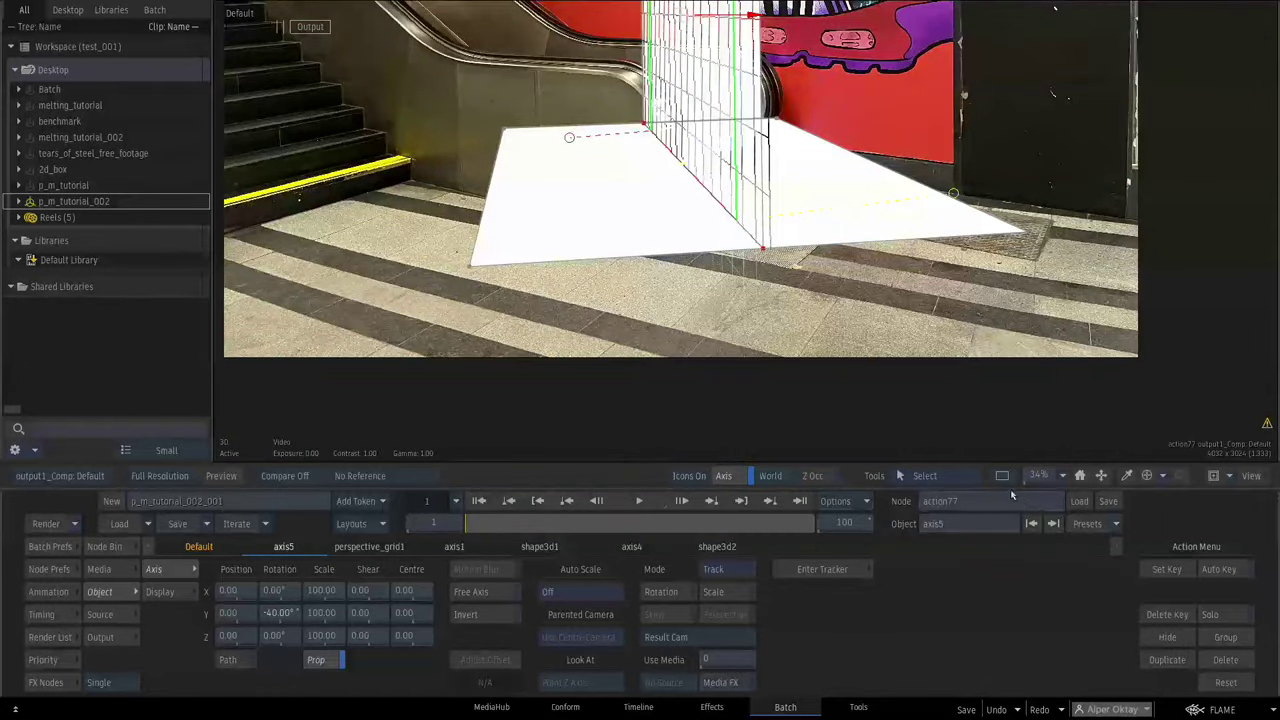
{"action": "left_click_drag", "start_coordinate": [1038, 476], "coordinate": [1080, 450]}
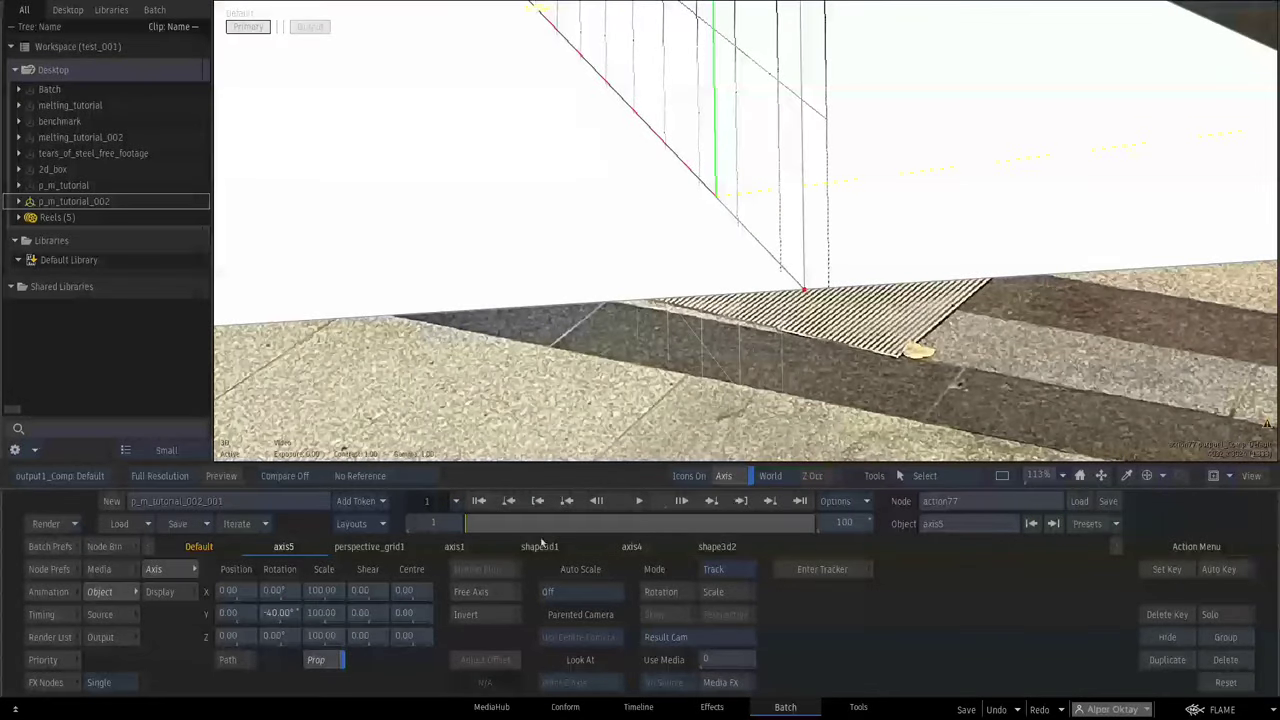
{"action": "left_click_drag", "start_coordinate": [269, 595], "coordinate": [262, 593]}
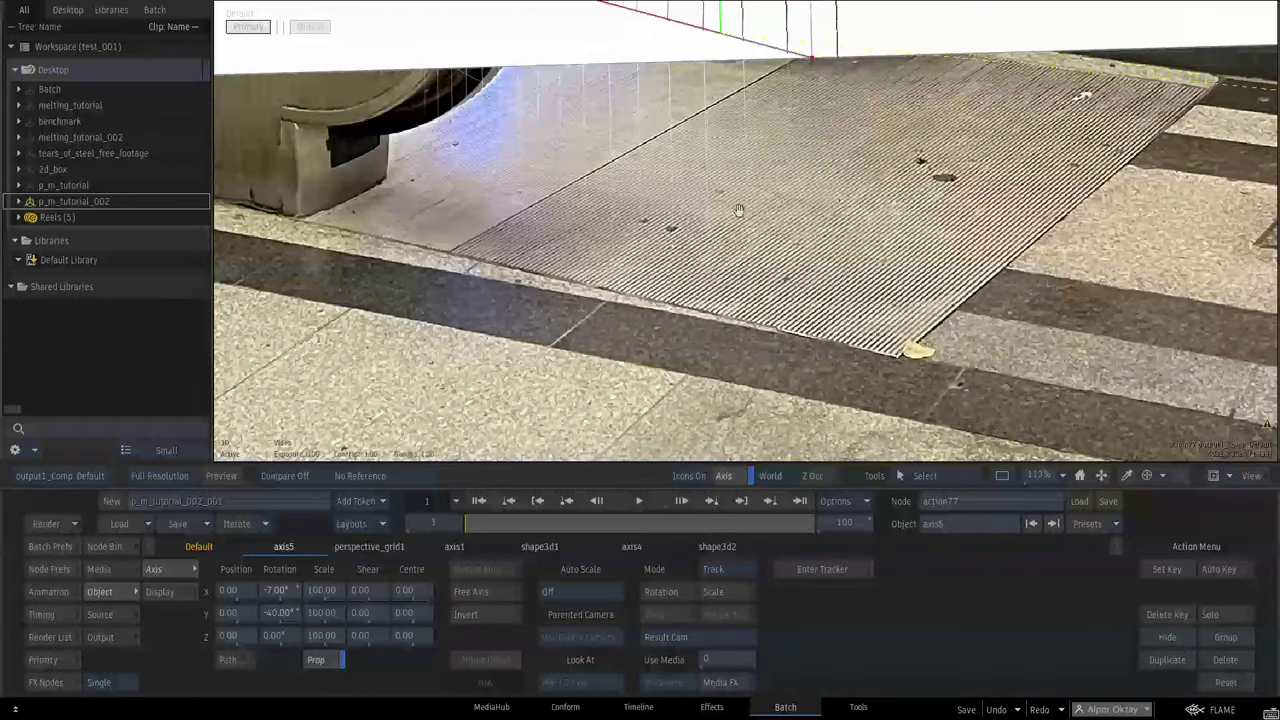
{"action": "left_click_drag", "start_coordinate": [908, 224], "coordinate": [777, 438]}
{"action": "left_click_drag", "start_coordinate": [1036, 476], "coordinate": [1080, 462]}
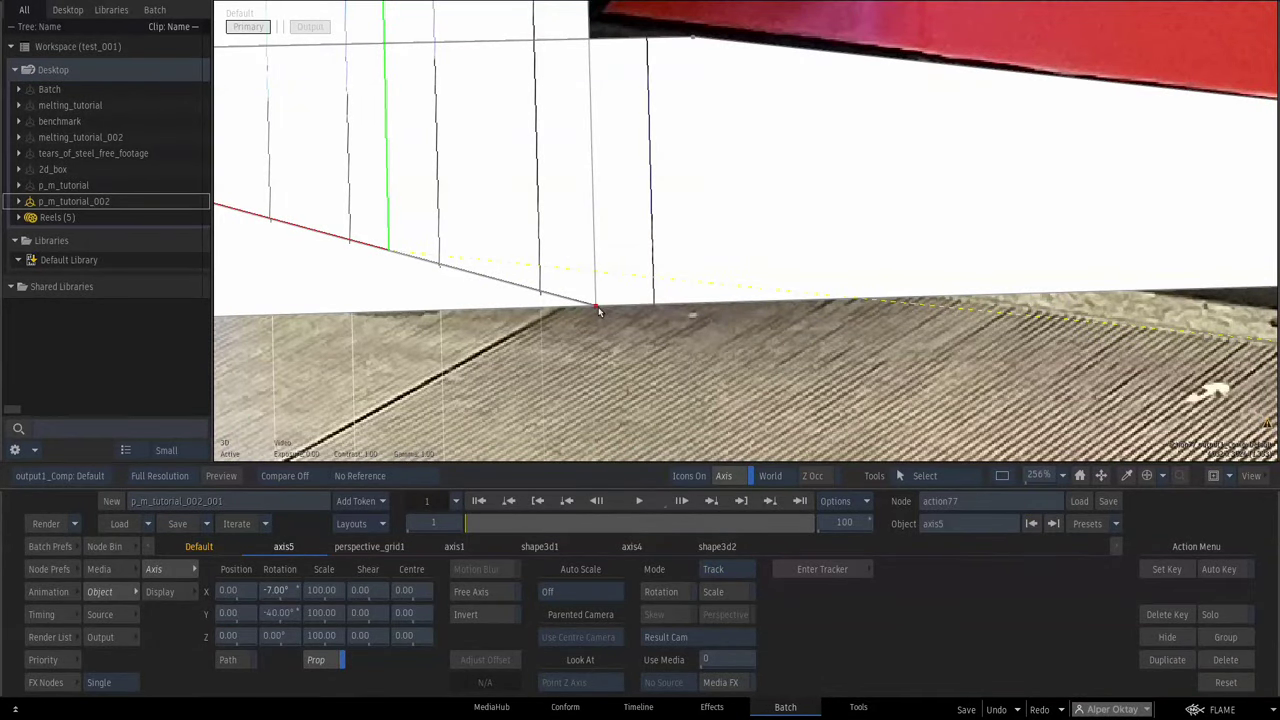
Reset the parent axis's X and Y rotation to 0° after inspecting the wall and floor joint
{"action": "key", "text": "Escape"}
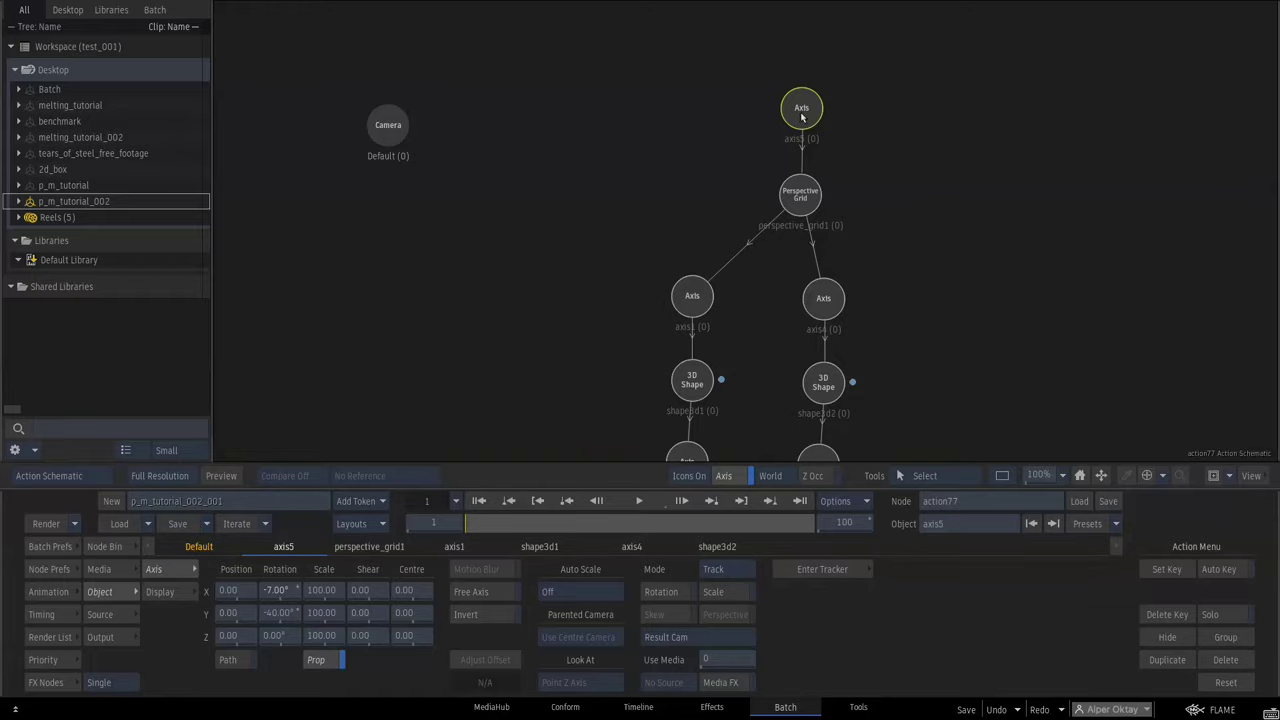
{"action": "left_click", "coordinate": [274, 620], "text": "ctrl+alt"}
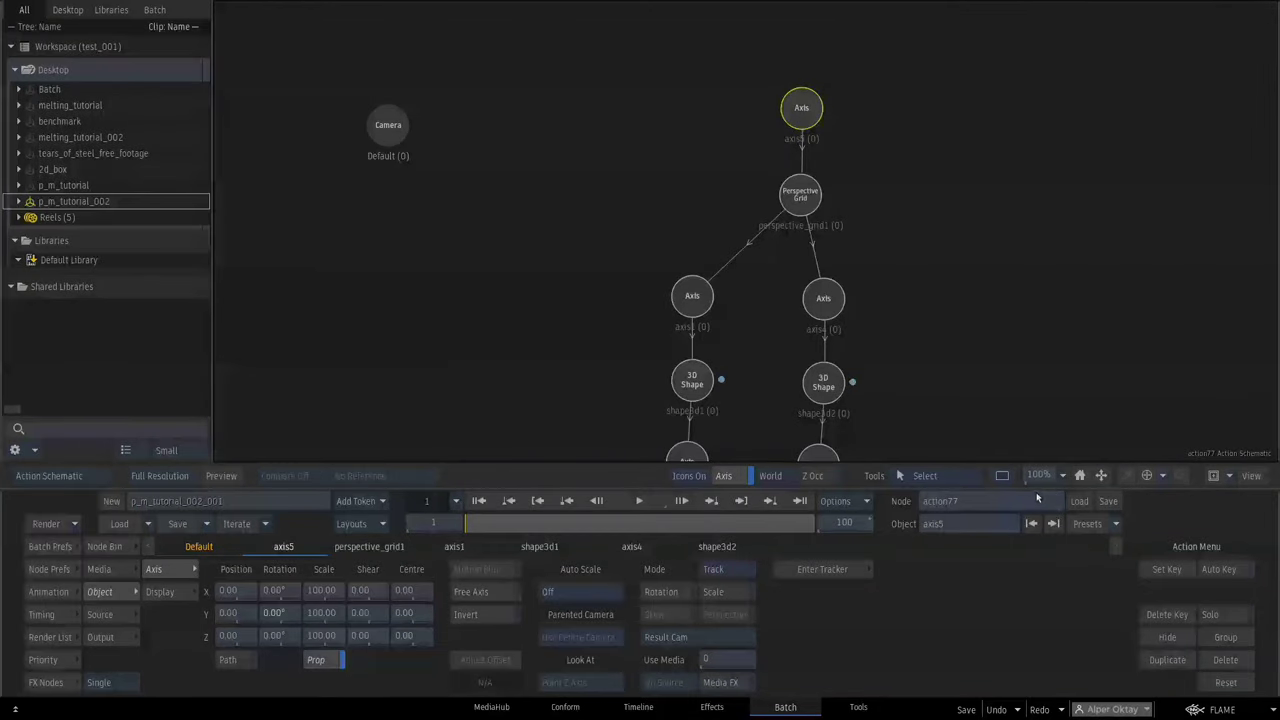
{"action": "key", "text": "F4"}
{"action": "left_click_drag", "start_coordinate": [1037, 478], "coordinate": [998, 465]}
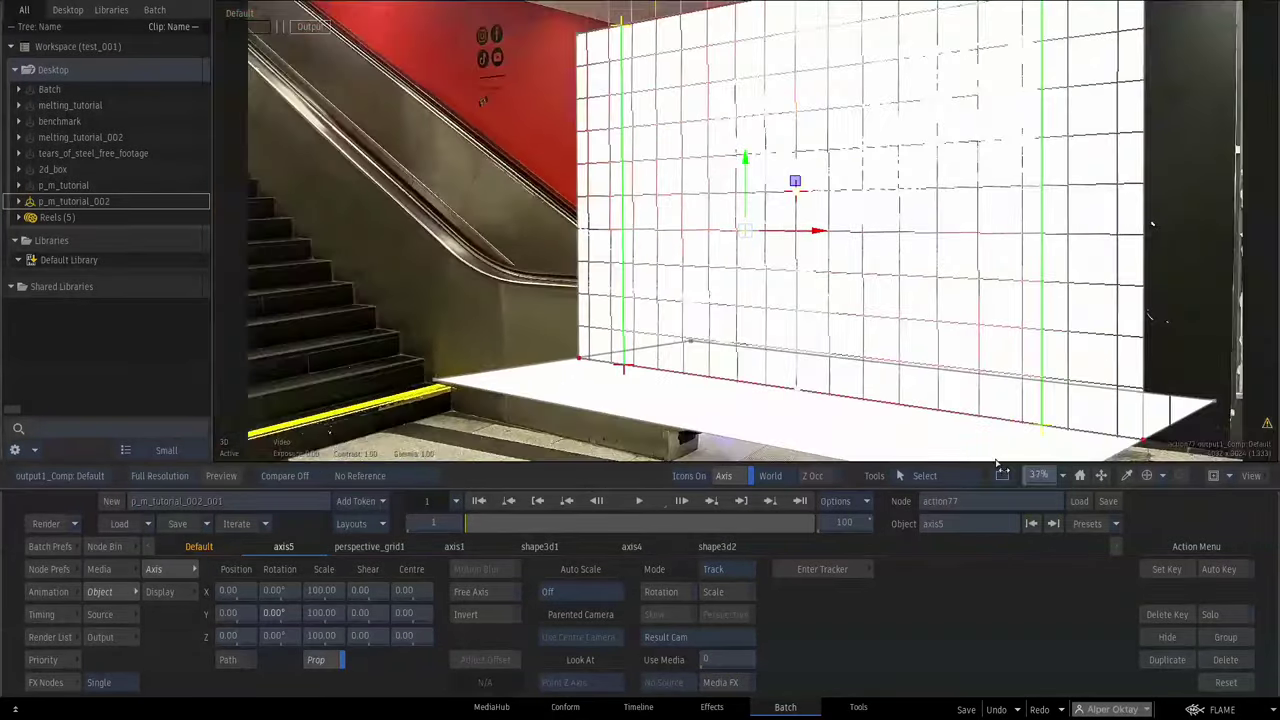
Duplicate the wall's Axis, 3D Shape and GMask branch as a third branch parented to the Perspective Grid
{"action": "key", "text": "F4"}
{"action": "left_click", "coordinate": [691, 297]}
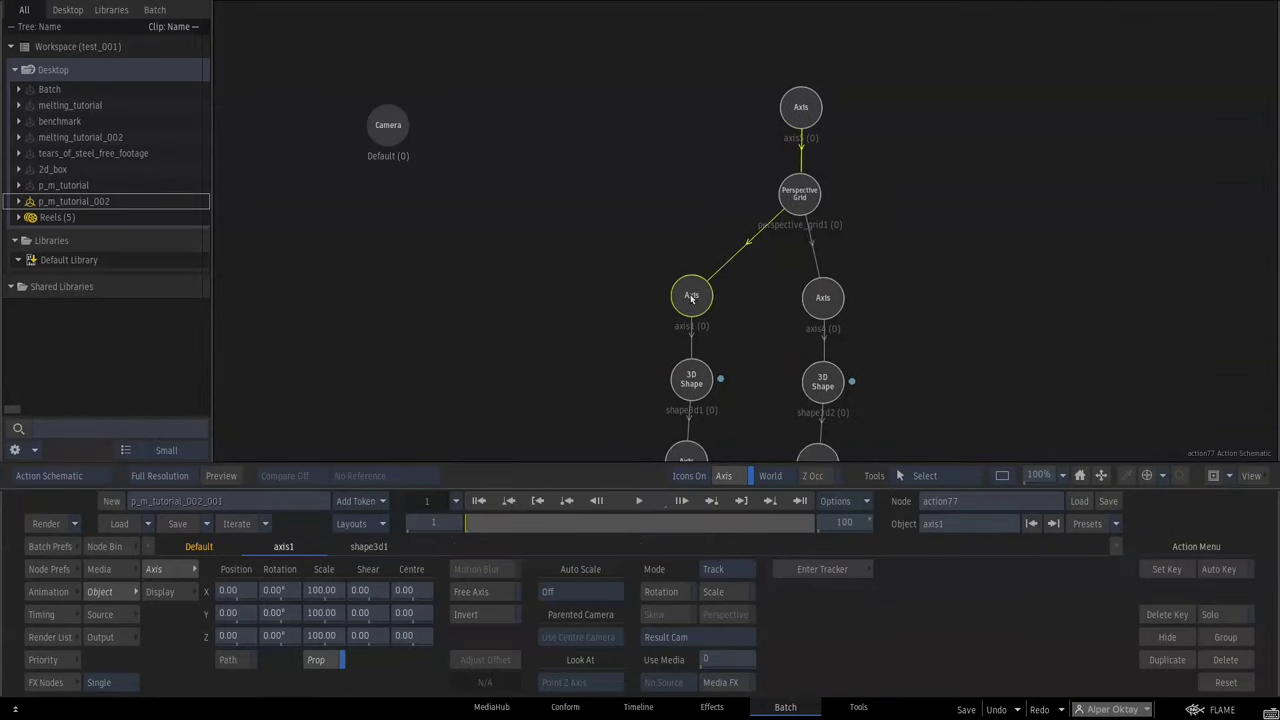
{"action": "left_click_drag", "start_coordinate": [743, 340], "coordinate": [569, 210]}
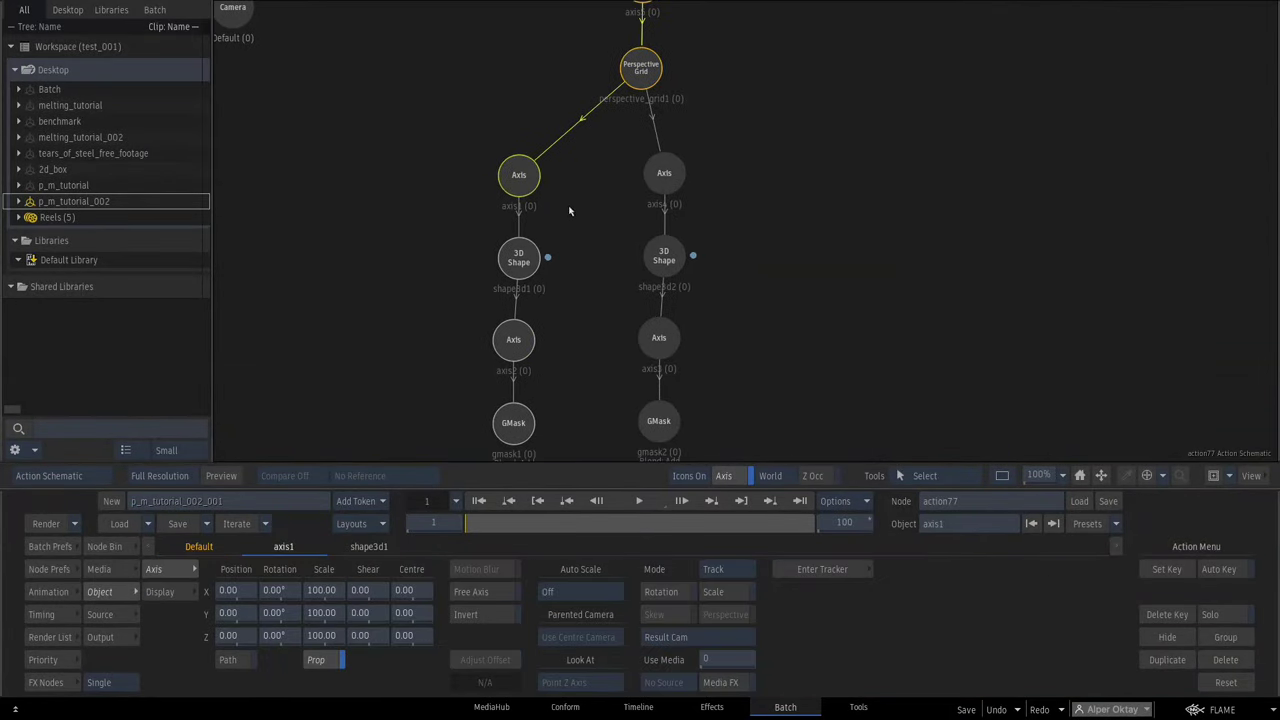
{"action": "key", "text": "ctrl+c"}
{"action": "key", "text": "ctrl+v"}
{"action": "left_click_drag", "start_coordinate": [627, 73], "coordinate": [615, 218]}
{"action": "left_click_drag", "start_coordinate": [591, 82], "coordinate": [785, 277]}
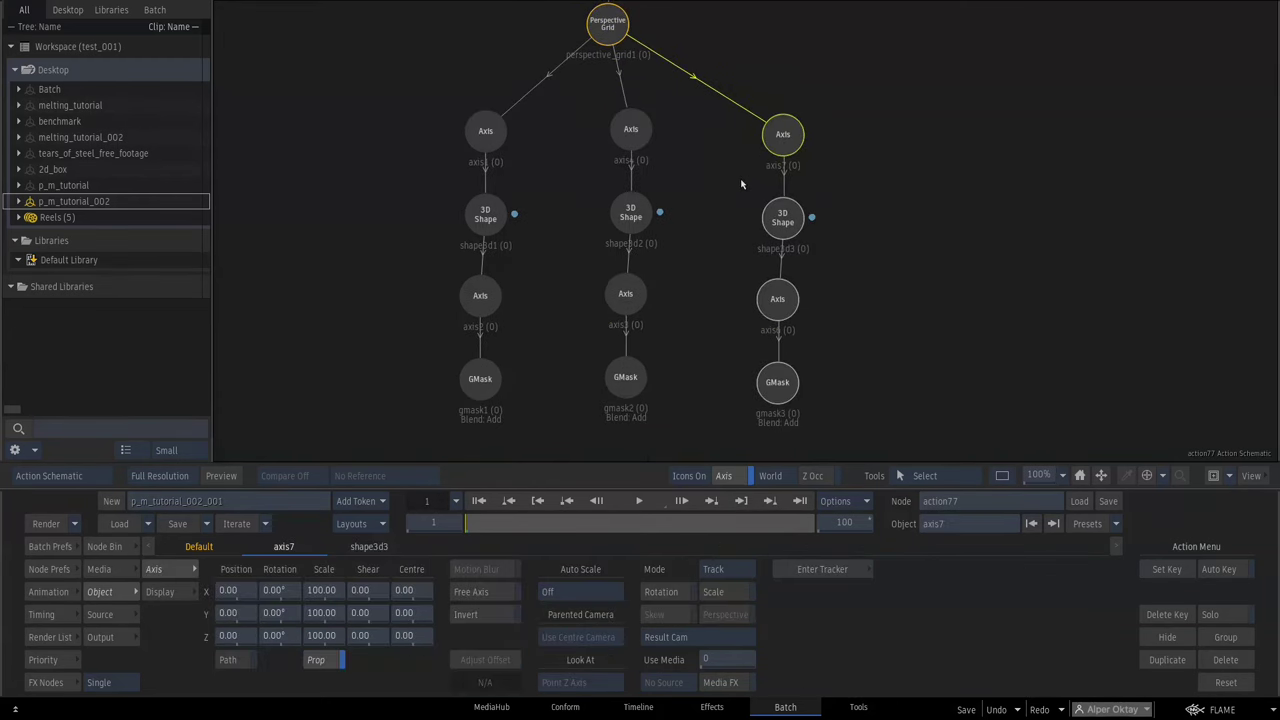
Rotate the third branch's top axis to 90° in X so its surface lies horizontally
{"action": "key", "text": "F1"}
{"action": "left_click_drag", "start_coordinate": [285, 595], "coordinate": [1062, 361]}
{"action": "left_click", "coordinate": [279, 596]}
{"action": "type", "text": "90"}
{"action": "key", "text": "Return"}
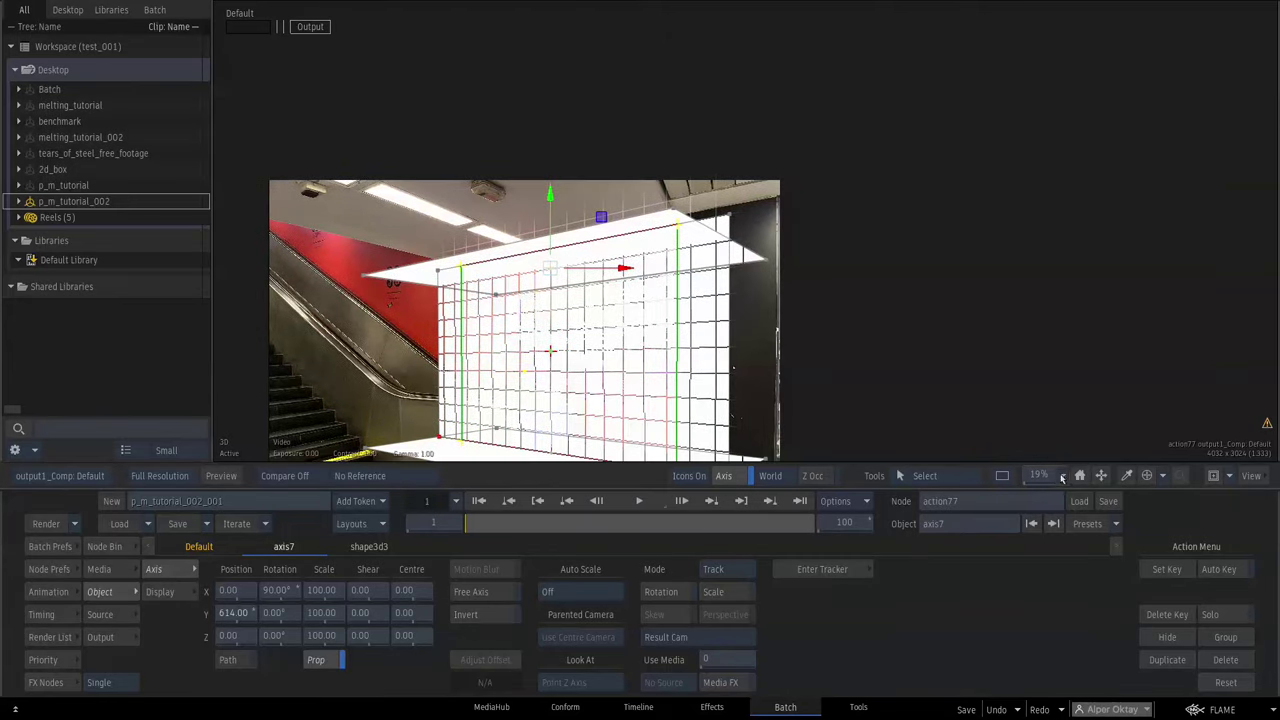
Set the third surface's axis Y position to 756 so it meets the wall's upper edge as the ceiling
{"action": "left_click_drag", "start_coordinate": [1046, 478], "coordinate": [1175, 430]}
{"action": "left_click_drag", "start_coordinate": [240, 625], "coordinate": [480, 163]}
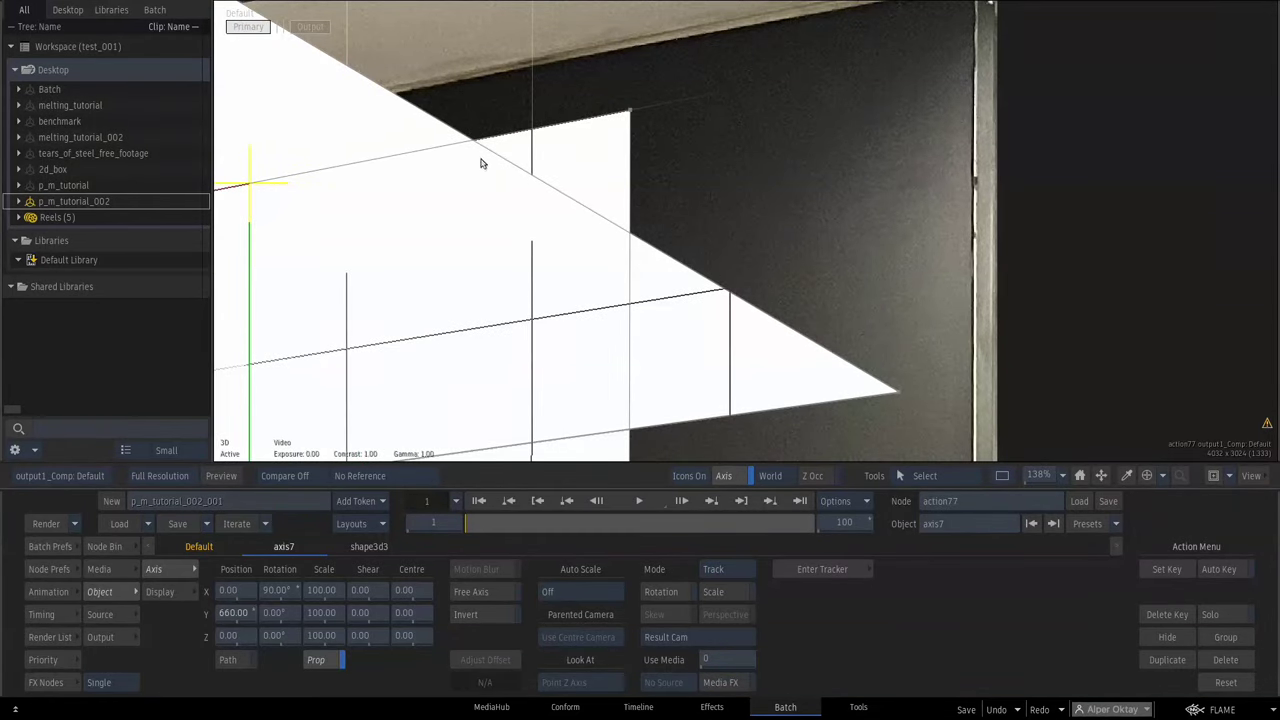
{"action": "left_click_drag", "start_coordinate": [224, 618], "coordinate": [296, 578]}
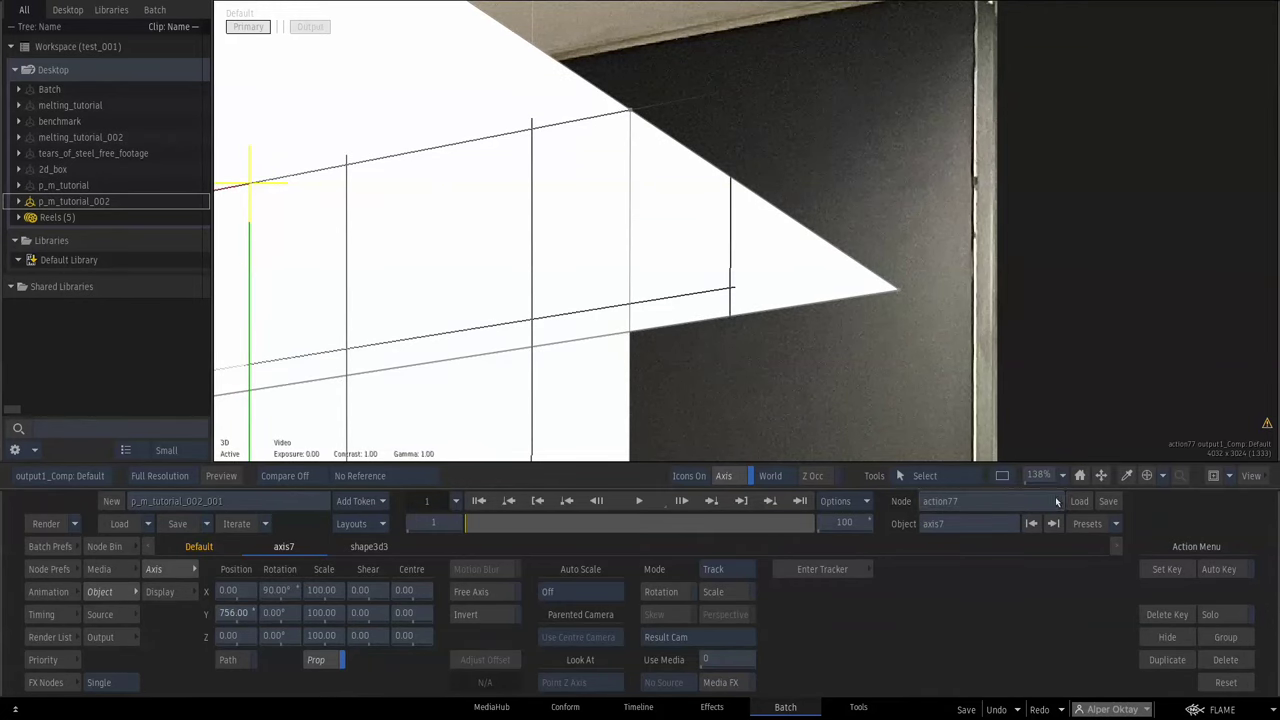
{"action": "left_click_drag", "start_coordinate": [1040, 476], "coordinate": [935, 448]}
Rotate the parent axis to 4° in X and -34° in Y to inspect the joint between wall and ceiling
{"action": "key", "text": "F8"}
{"action": "left_click_drag", "start_coordinate": [624, 42], "coordinate": [611, 110]}
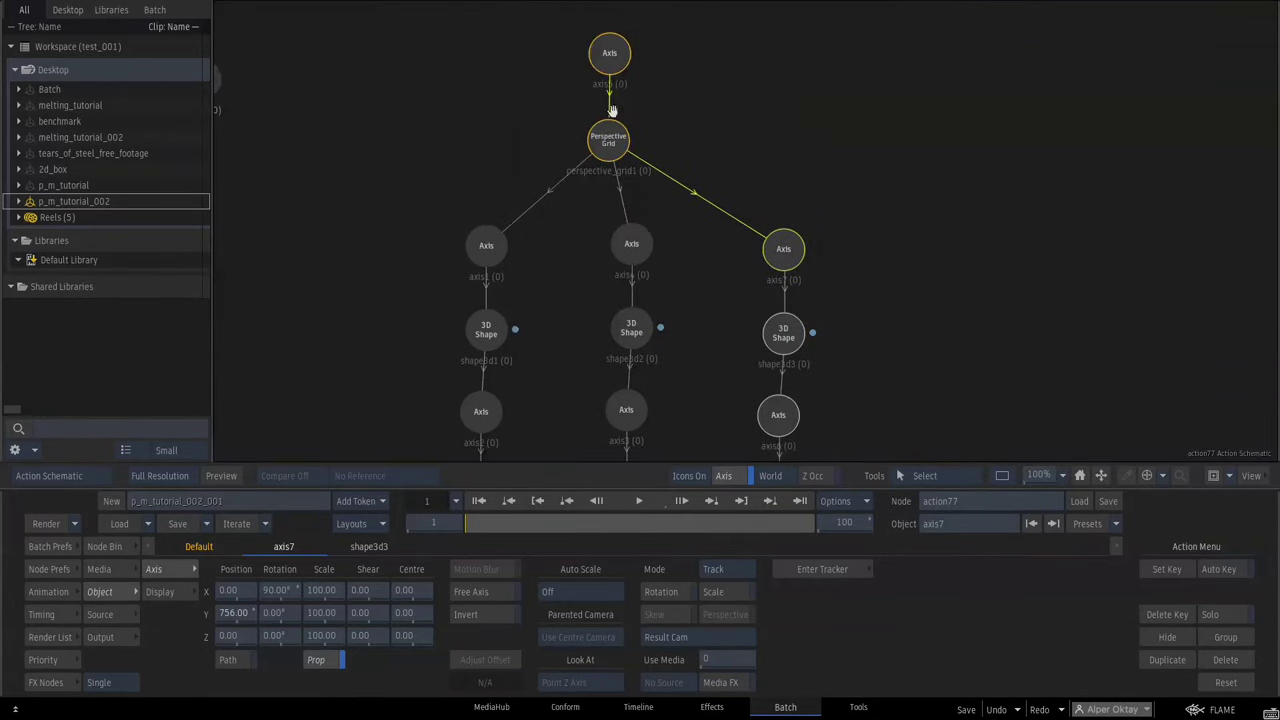
{"action": "left_click", "coordinate": [609, 57]}
{"action": "key", "text": "F4"}
{"action": "mouse_move", "coordinate": [279, 619]}
{"action": "left_mouse_down"}
{"action": "mouse_move", "coordinate": [257, 614]}
{"action": "mouse_move", "coordinate": [280, 594]}
{"action": "mouse_move", "coordinate": [289, 603]}
{"action": "left_mouse_up"}
{"action": "left_click_drag", "start_coordinate": [981, 355], "coordinate": [1121, 394]}
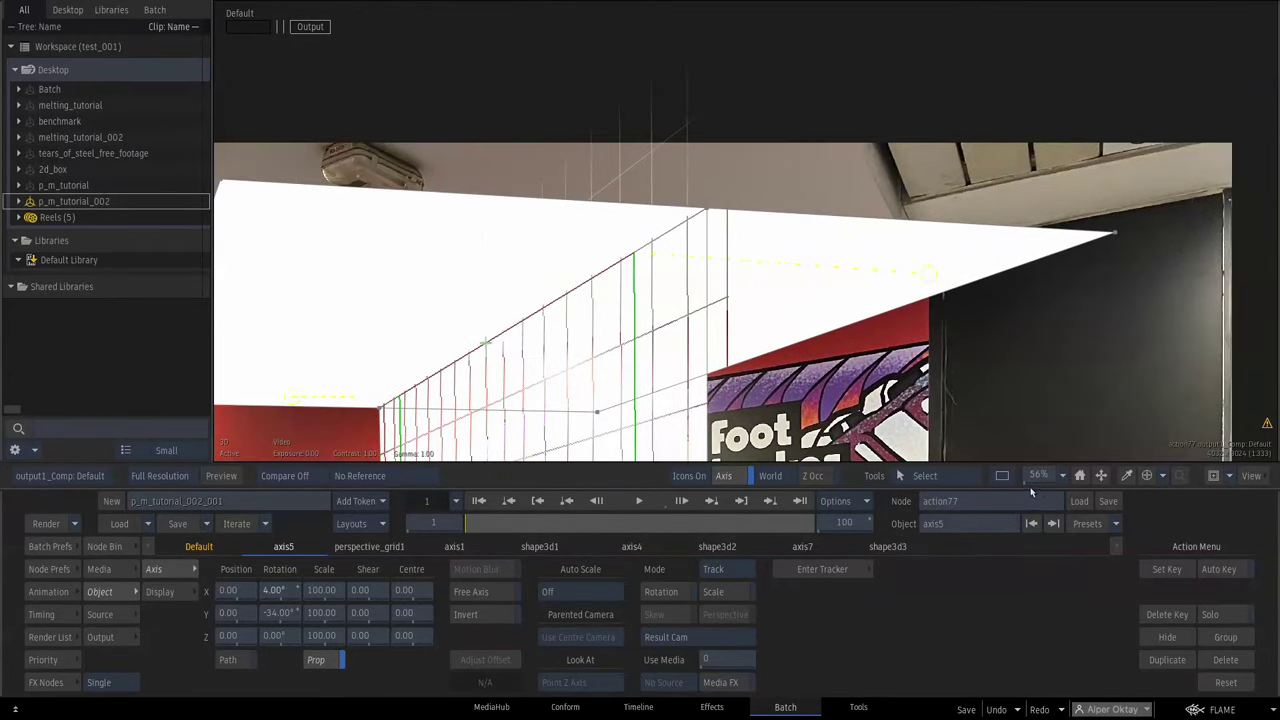
{"action": "left_click_drag", "start_coordinate": [1035, 480], "coordinate": [1092, 450]}
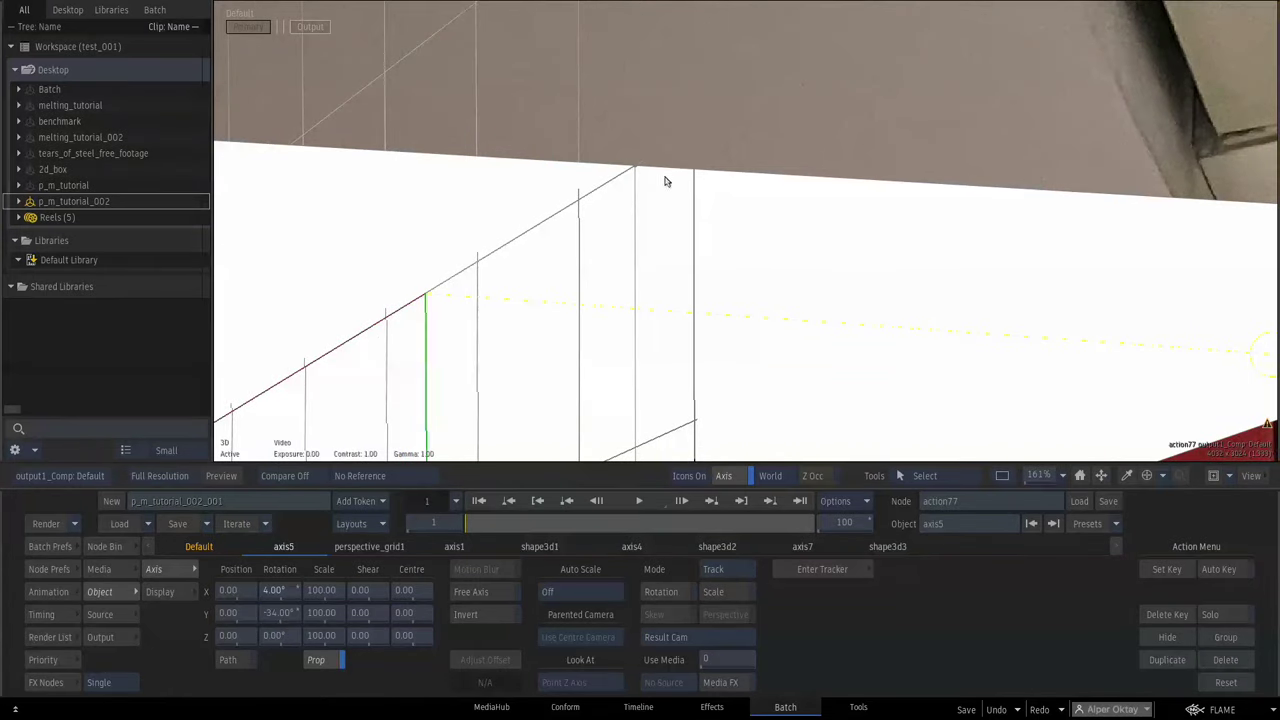
{"action": "scroll", "coordinate": [887, 256], "scroll_direction": "down", "scroll_amount": 8}
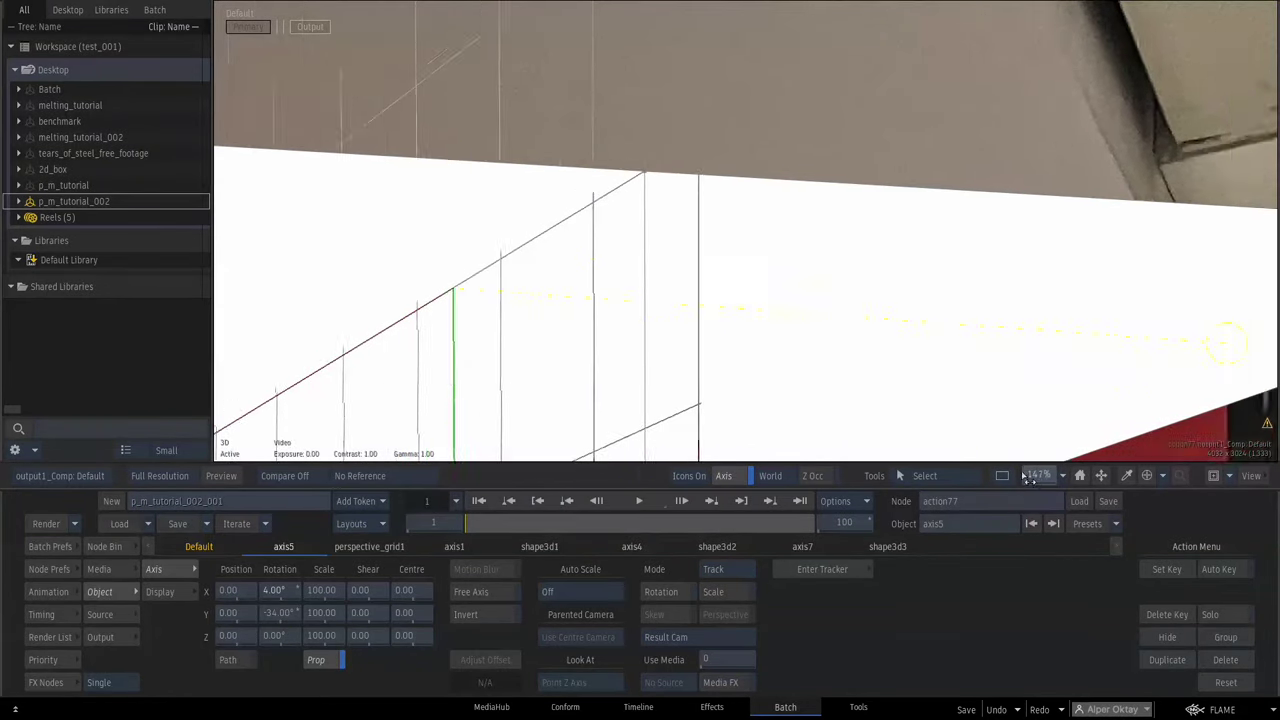
Return the parent axis's X and Y rotation to 0° so the three surfaces match the photo again
{"action": "key", "text": "F4"}
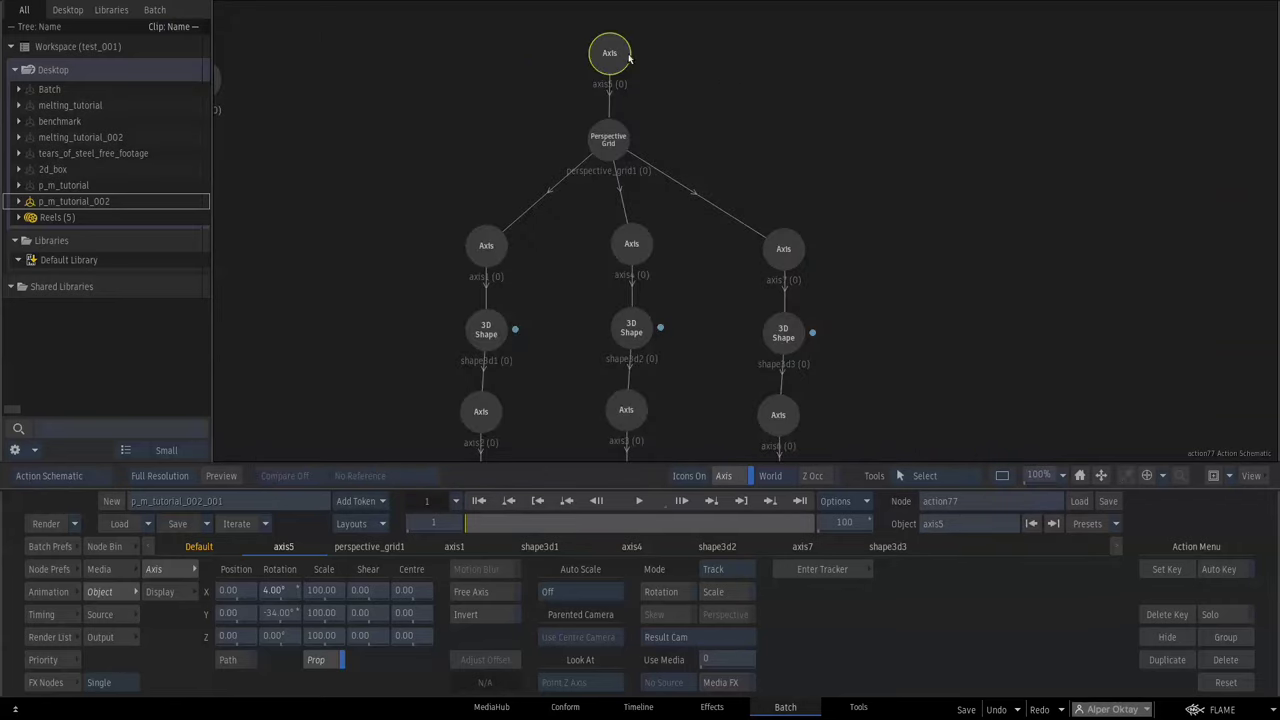
{"action": "key", "text": "F4"}
{"action": "left_click", "coordinate": [281, 591], "text": "ctrl"}
{"action": "left_click", "coordinate": [280, 614], "text": "ctrl"}
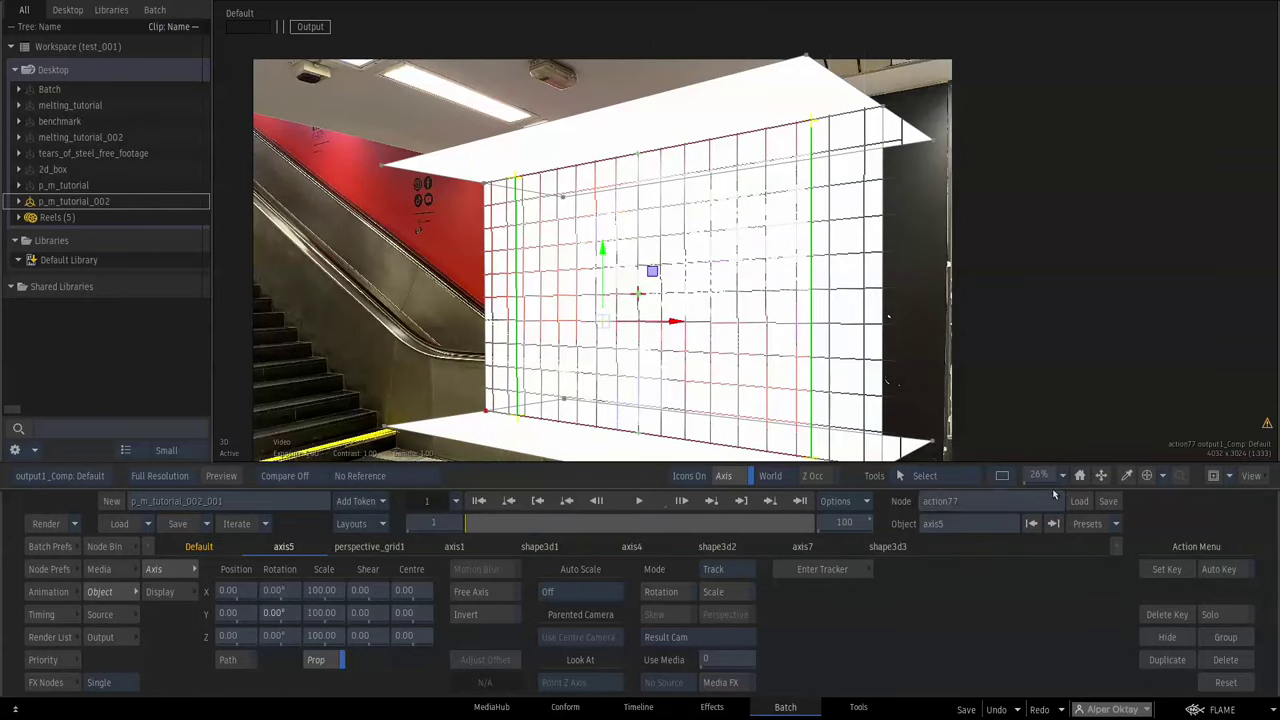
{"action": "left_click_drag", "start_coordinate": [1038, 480], "coordinate": [1031, 480]}
{"action": "left_click_drag", "start_coordinate": [1040, 417], "coordinate": [1028, 365]}
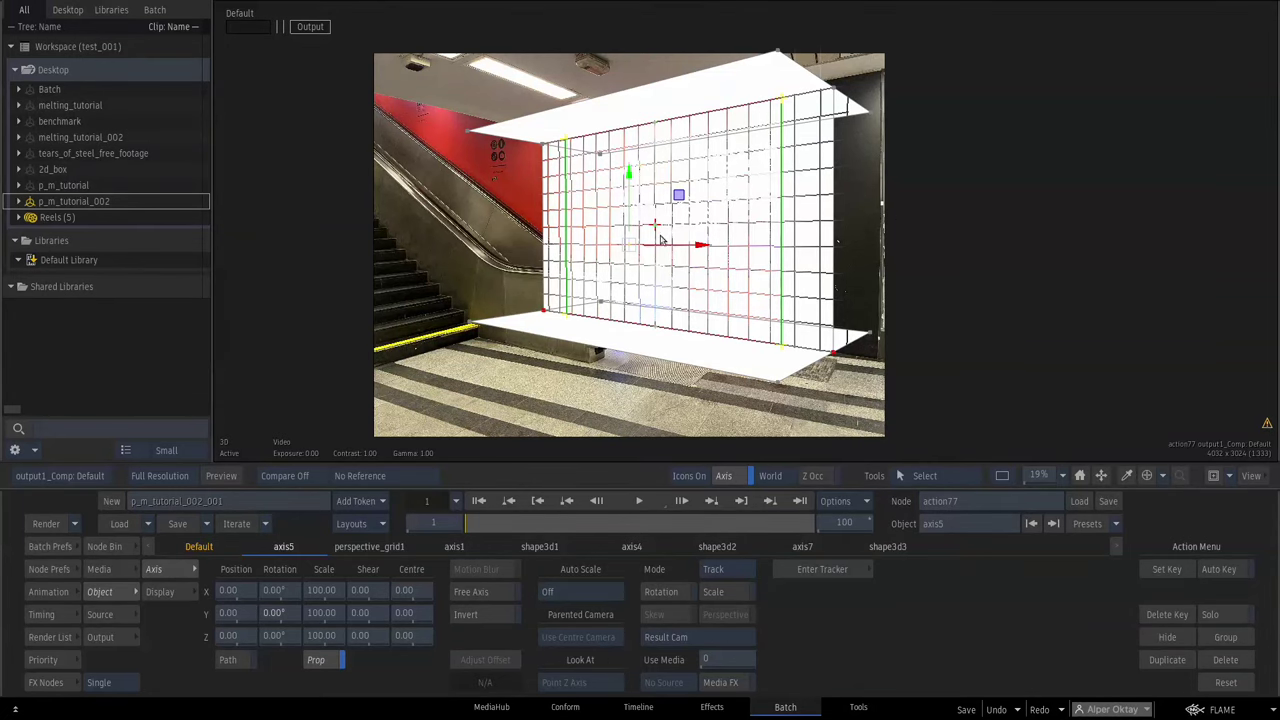
Add a Comp node in the Batch schematic and feed it the Action output as front and the photo clip as back
{"action": "key", "text": "Escape"}
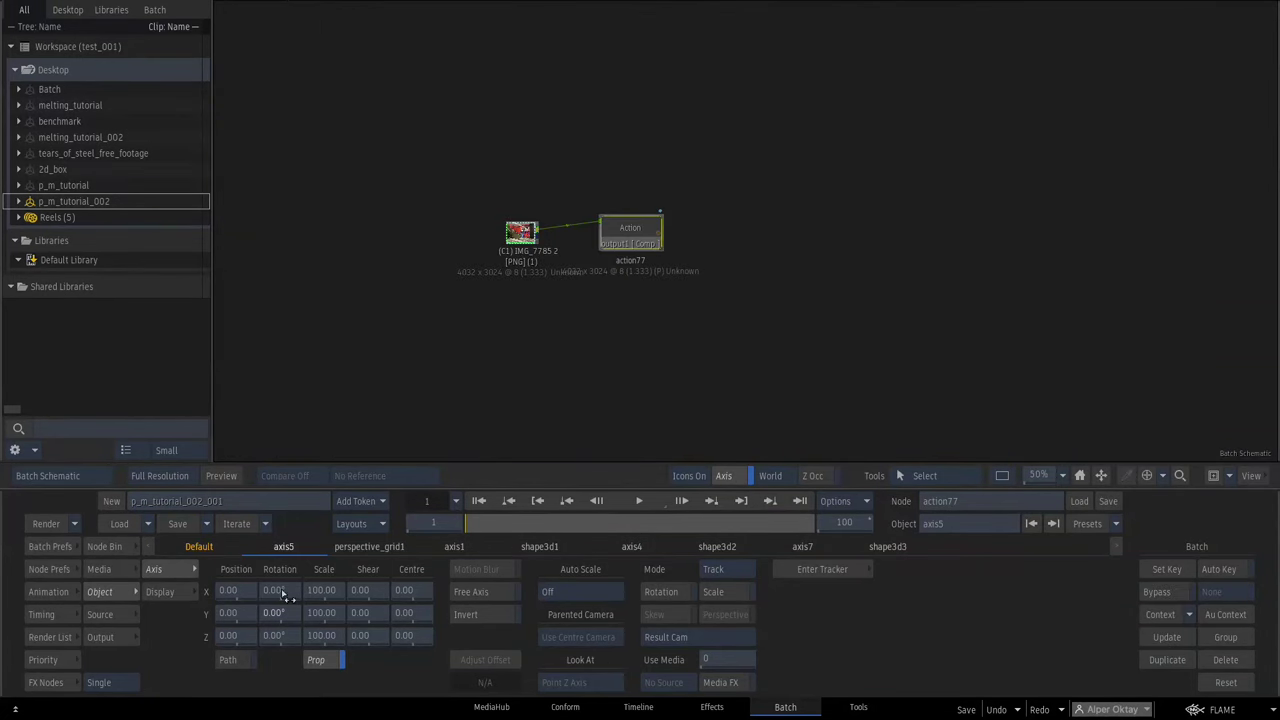
{"action": "key", "text": "ctrl+f"}
{"action": "type", "text": "c"}
{"action": "left_click_drag", "start_coordinate": [722, 262], "coordinate": [625, 208]}
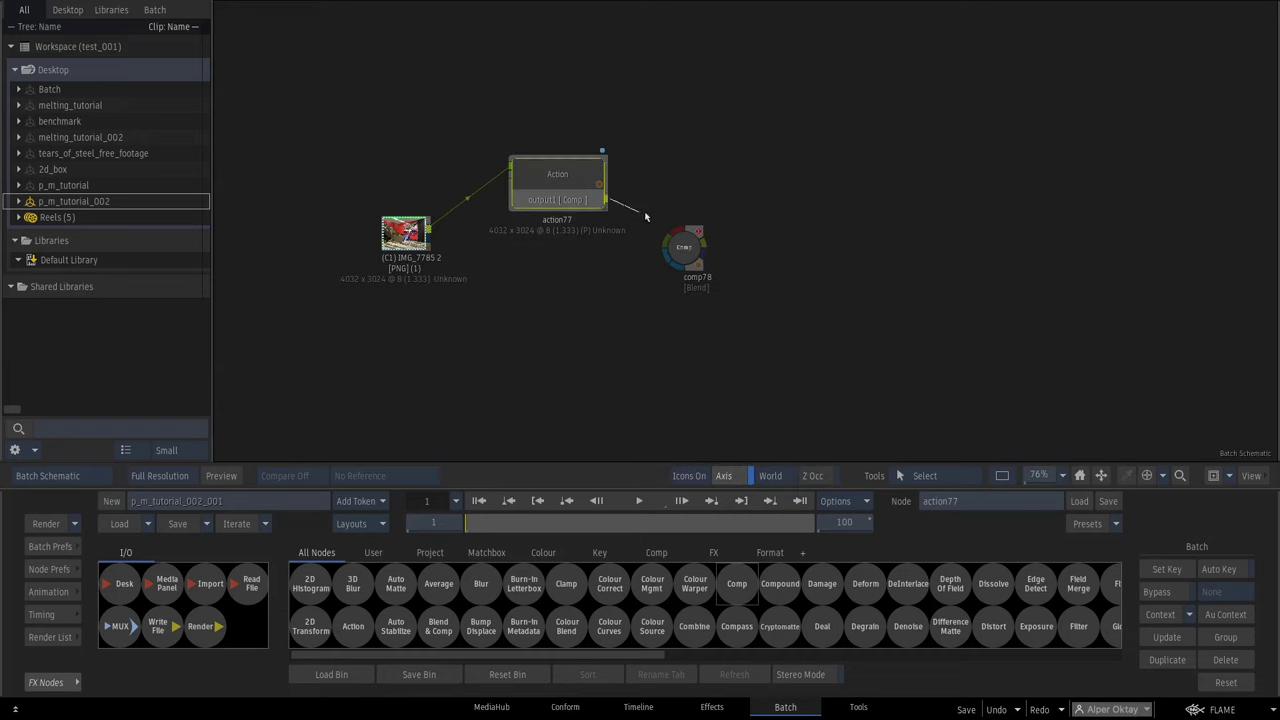
{"action": "left_click_drag", "start_coordinate": [420, 256], "coordinate": [688, 262]}
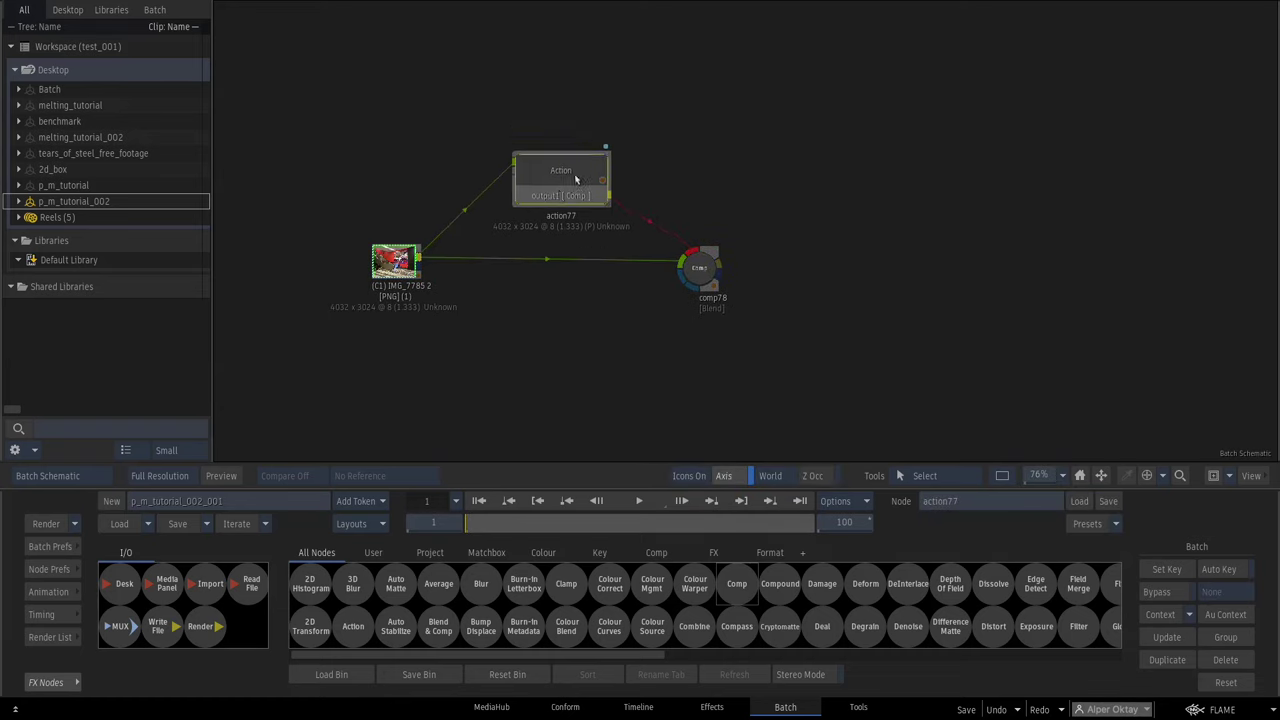
Set the Comp node's Input 1 transparency to 30% so the photo shows through the white surfaces
{"action": "double_click", "coordinate": [700, 270]}
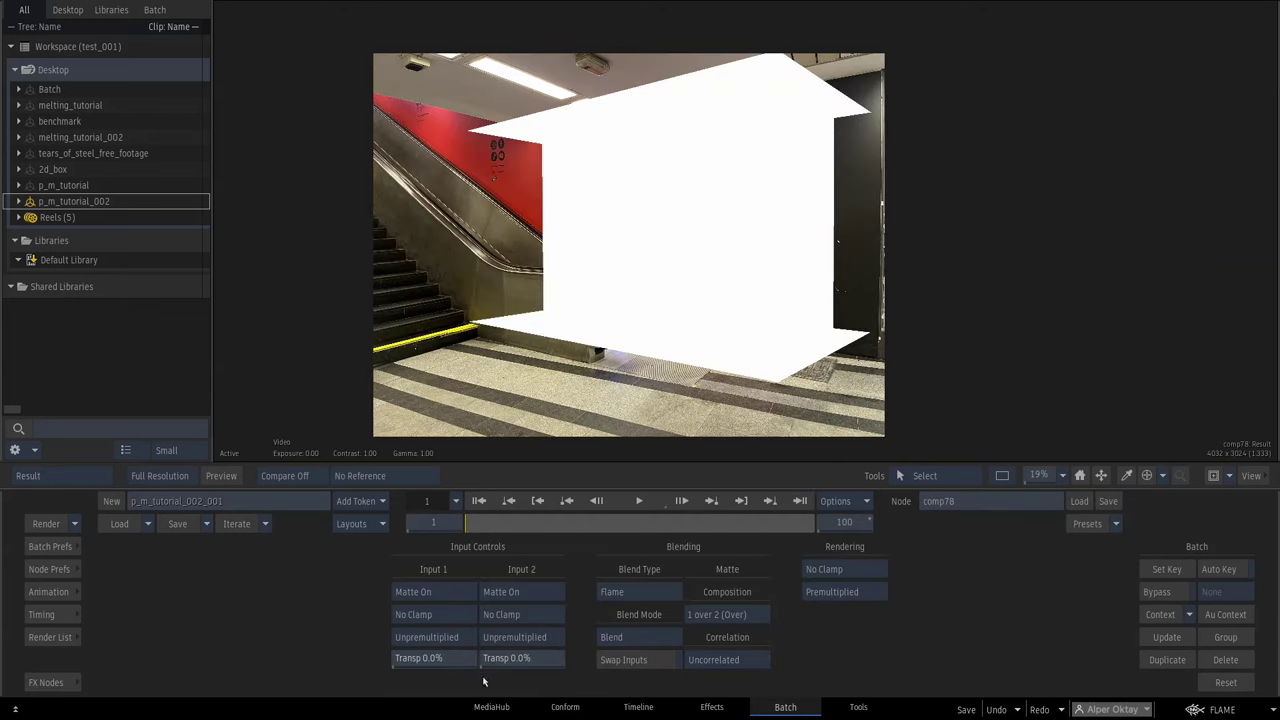
{"action": "left_click", "coordinate": [445, 660]}
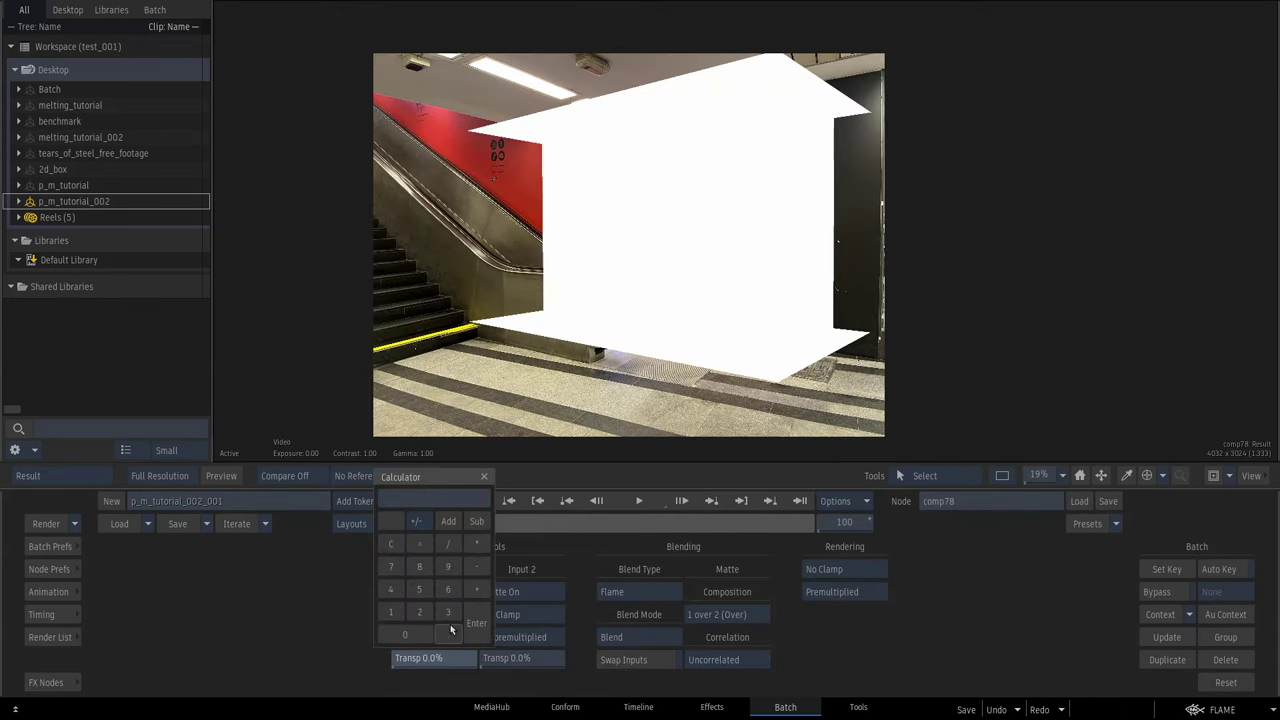
{"action": "key", "text": "Return"}
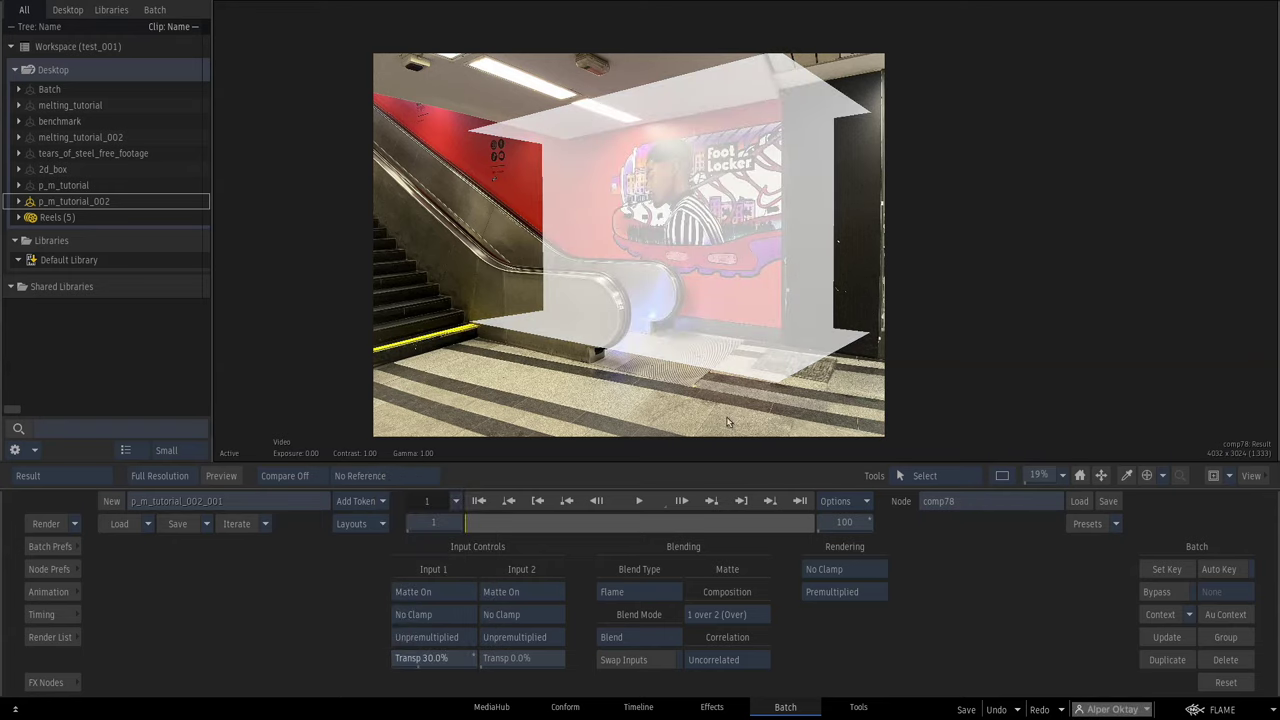
Assign the Comp node to Context 2
{"action": "key", "text": "Escape"}
{"action": "left_click_drag", "start_coordinate": [699, 268], "coordinate": [704, 263]}
{"action": "key", "text": "c"}
{"action": "left_click", "coordinate": [701, 262]}
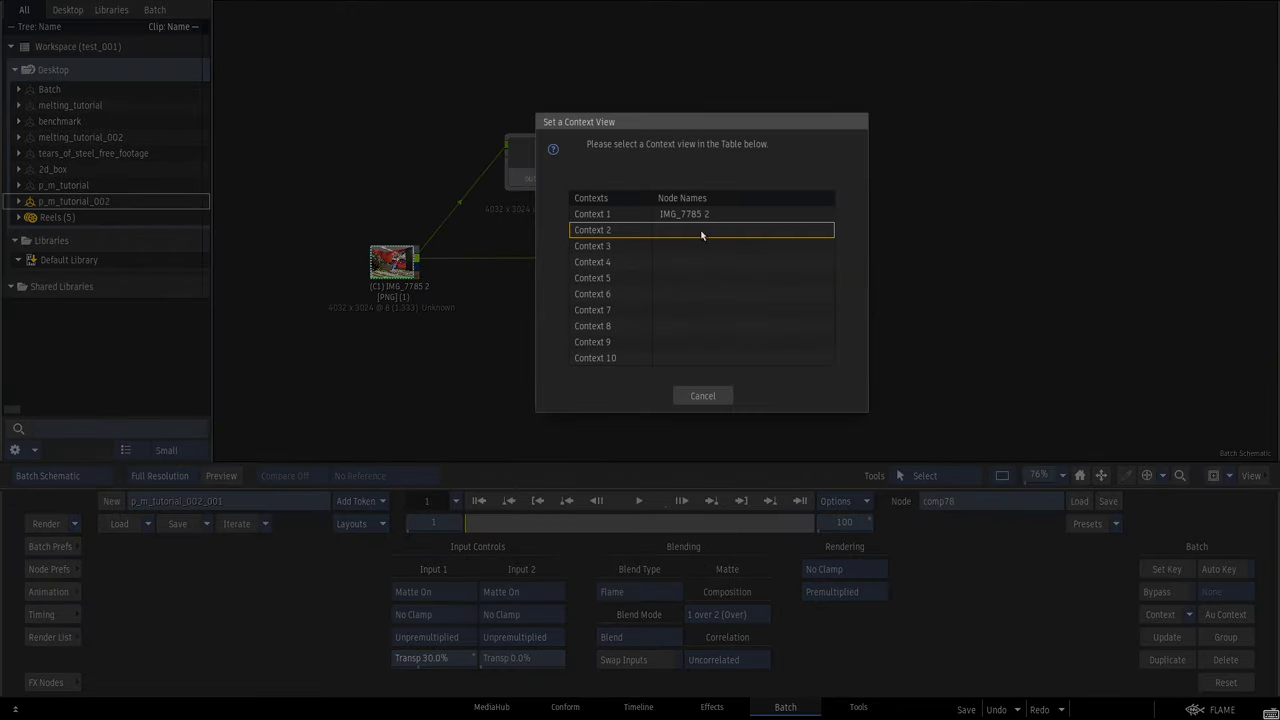
{"action": "left_click", "coordinate": [701, 234]}
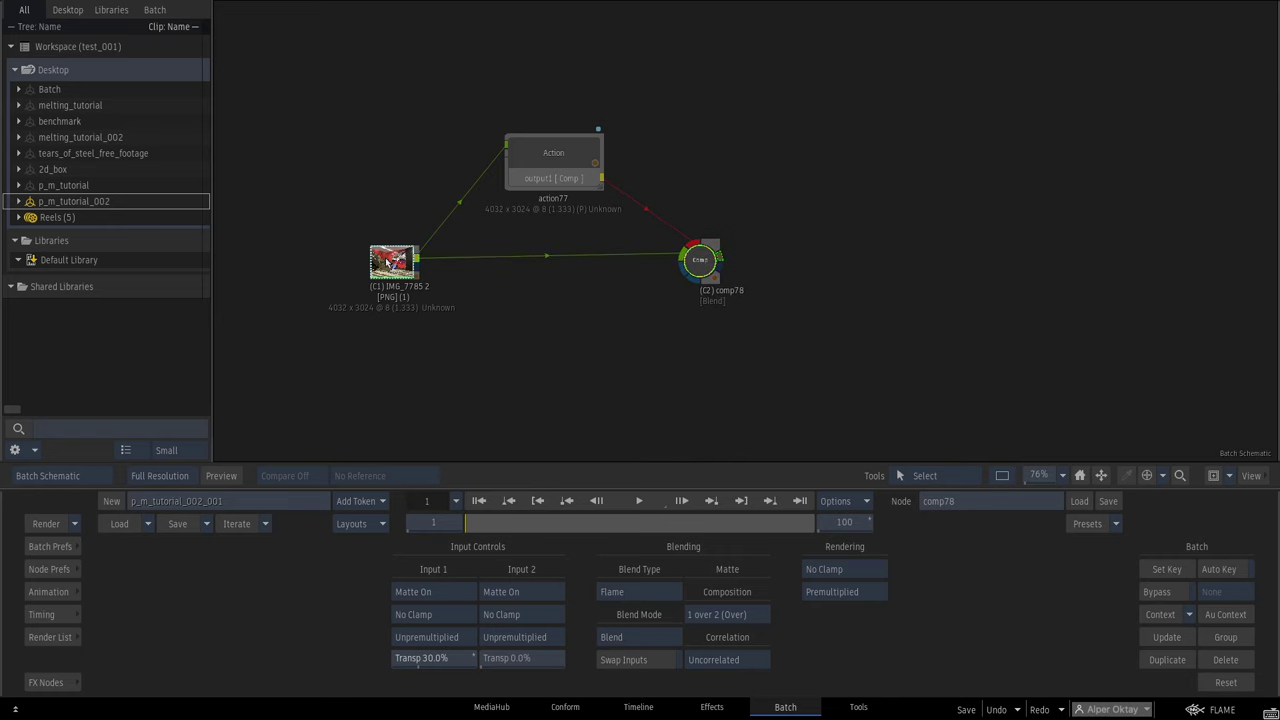
Compare the photo clip in Context 1 with the semi-transparent composite in Context 2
{"action": "key", "text": "ctrl+shift+c"}
{"action": "left_click", "coordinate": [380, 208]}
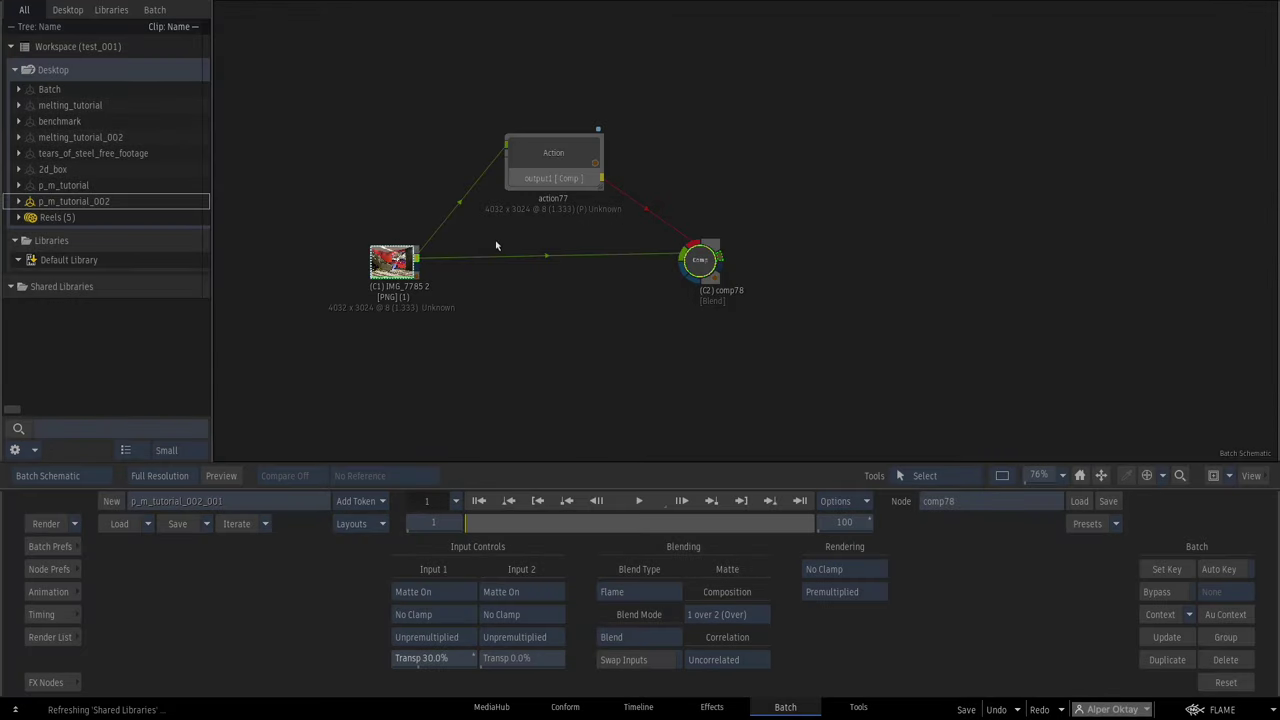
{"action": "key", "text": "1"}
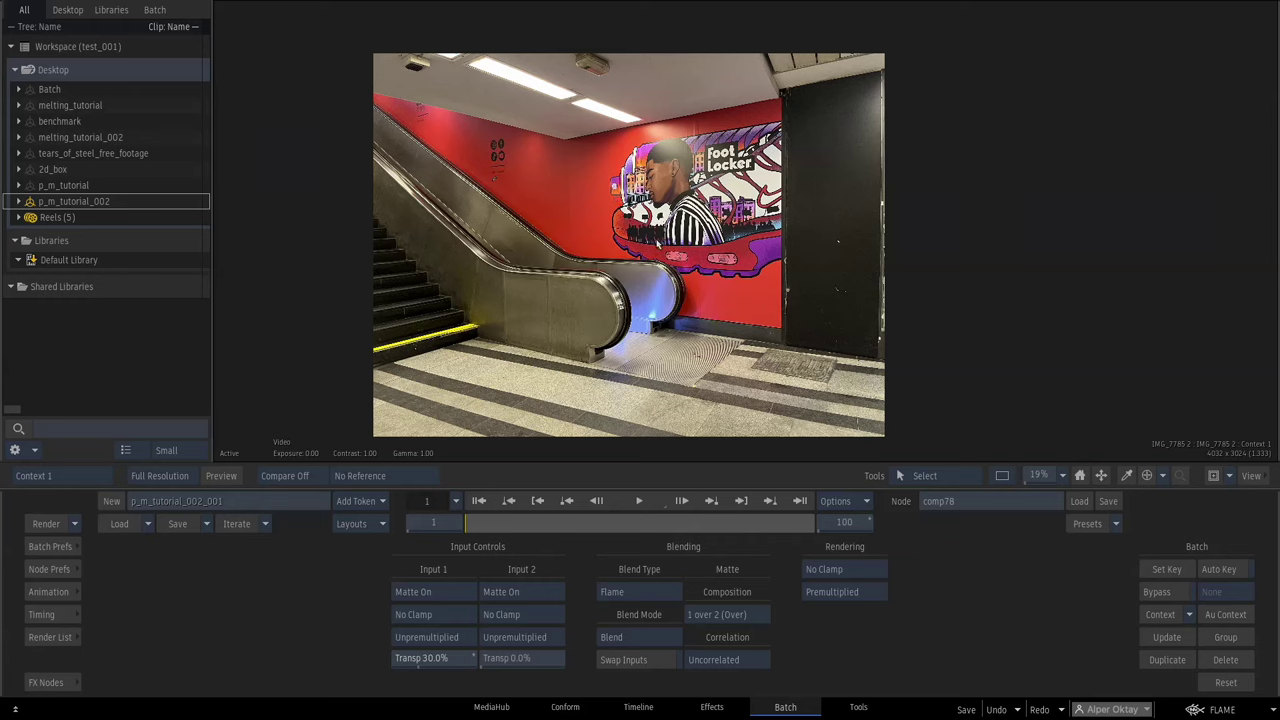
{"action": "key", "text": "F2"}
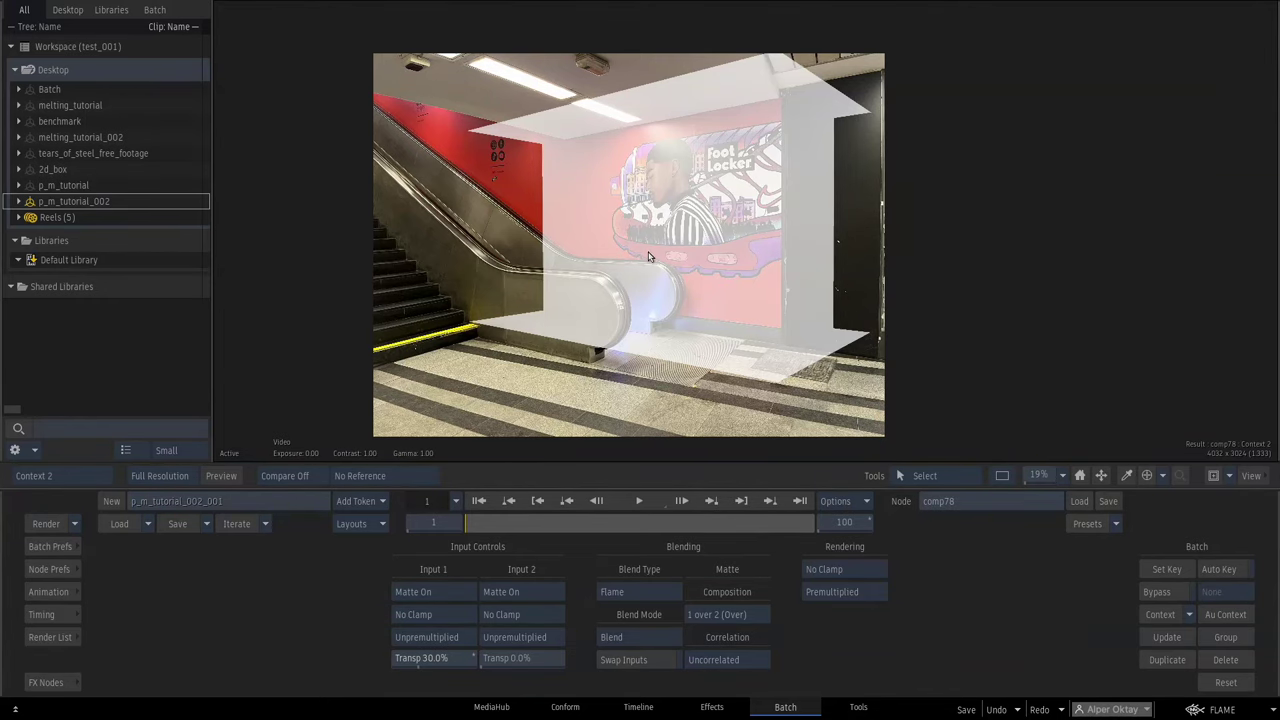
Add a Light node to the Action schematic and view the shading on the three surfaces
{"action": "key", "text": "Escape"}
{"action": "left_click", "coordinate": [114, 547]}
{"action": "left_click_drag", "start_coordinate": [755, 657], "coordinate": [767, 657]}
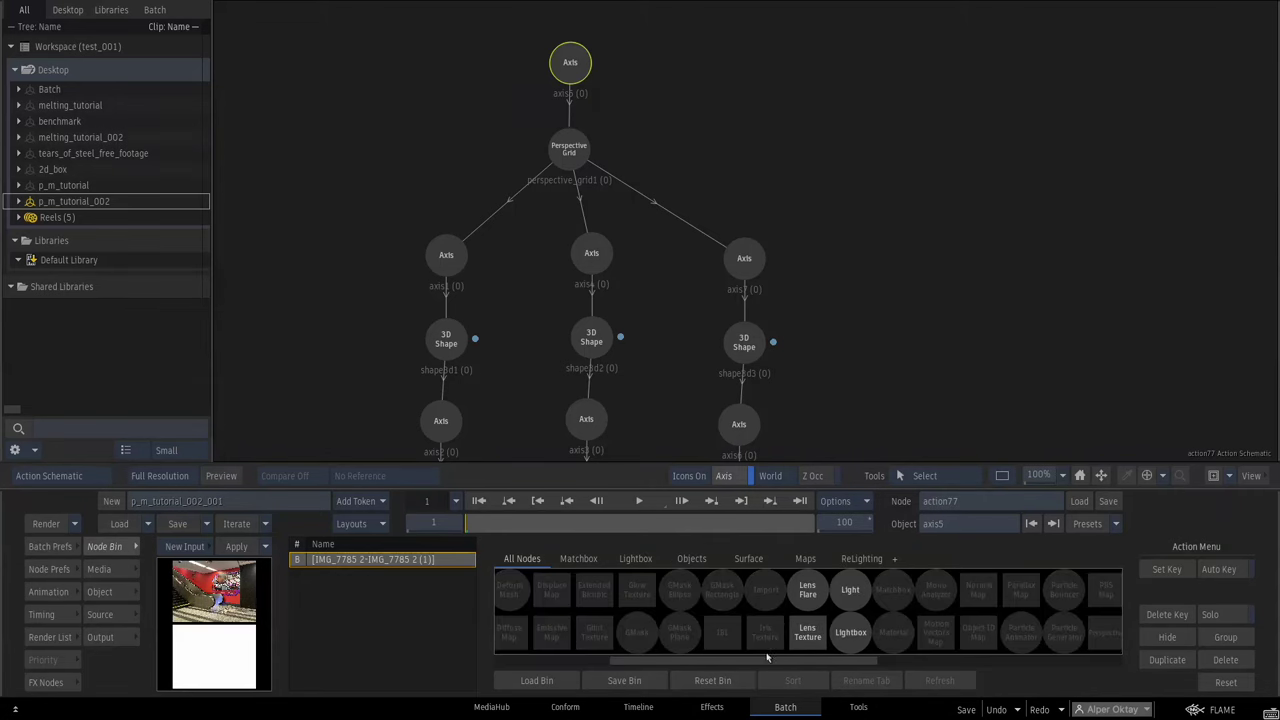
{"action": "left_click_drag", "start_coordinate": [851, 590], "coordinate": [831, 83]}
{"action": "key", "text": "F4"}
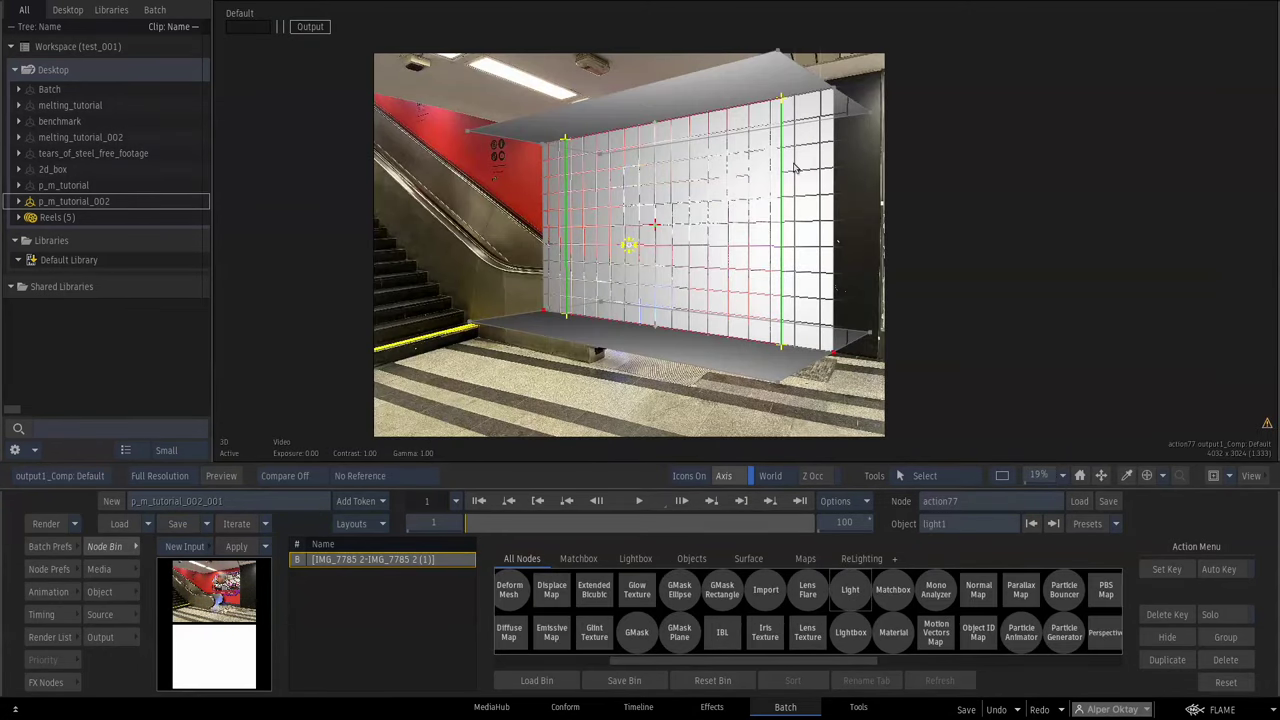
Rename the first 3D Shape node in the Action schematic as wall
{"action": "key", "text": "2"}
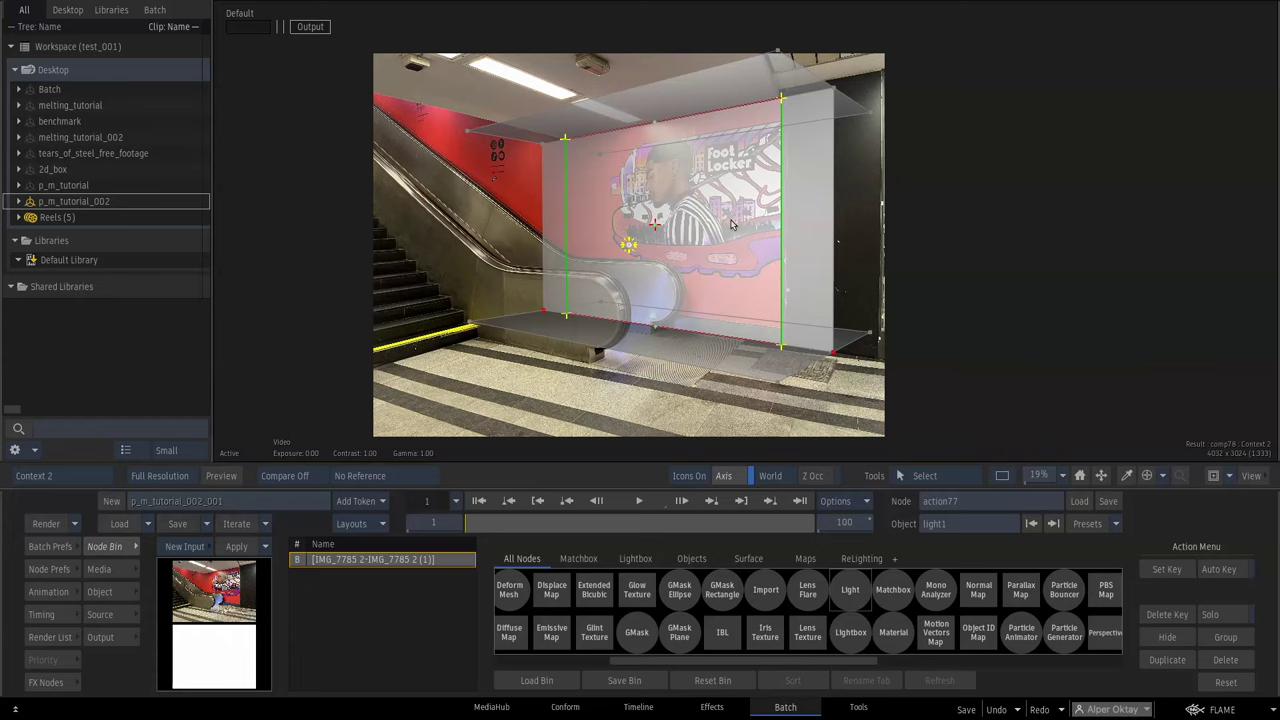
{"action": "key", "text": "F4"}
{"action": "left_click", "coordinate": [510, 185]}
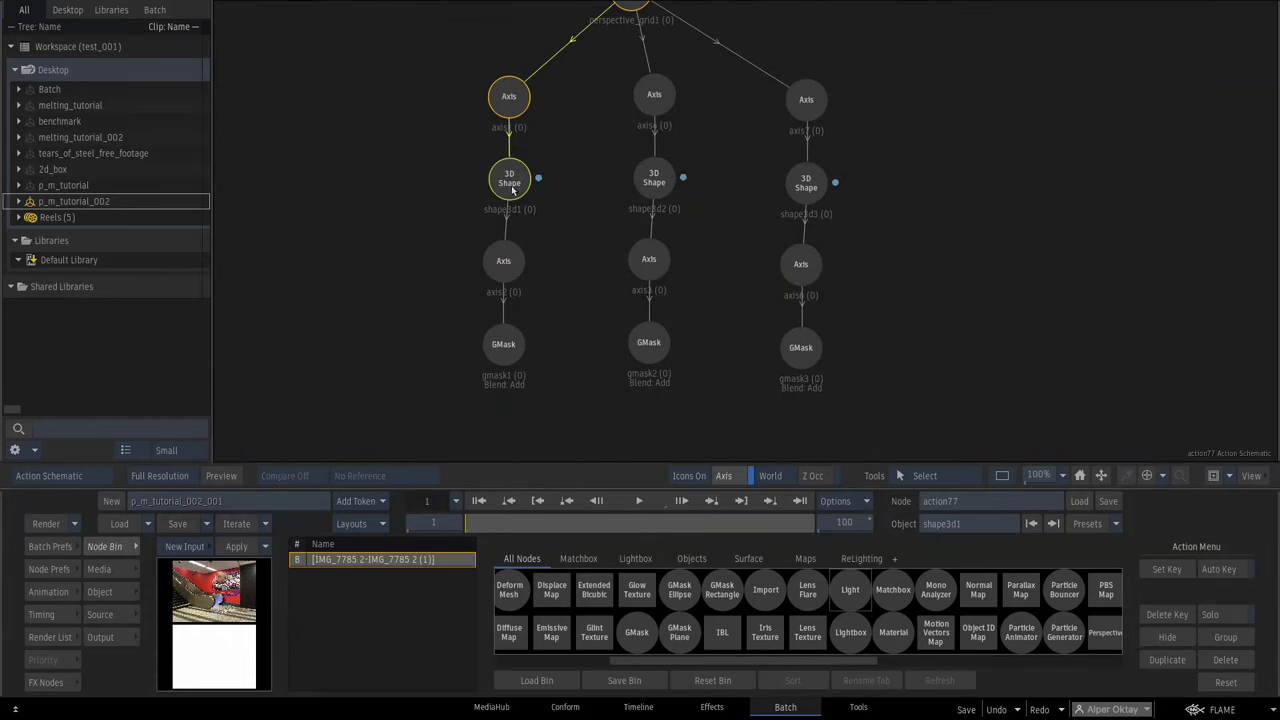
{"action": "left_click", "coordinate": [965, 523]}
{"action": "key", "text": "BackSpace"}
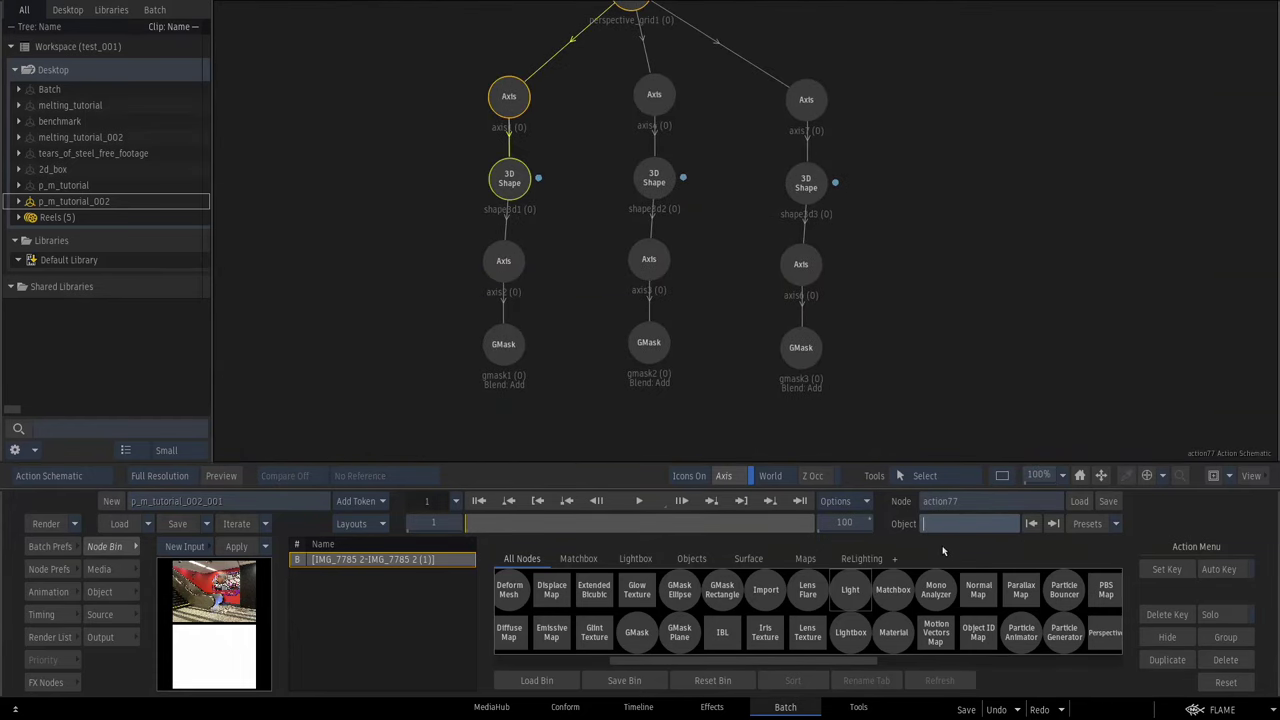
{"action": "type", "text": "wall"}
{"action": "key", "text": "Return"}
Rename the middle 3D Shape node in the Action schematic as floor
{"action": "left_click", "coordinate": [654, 180]}
{"action": "key", "text": "2"}
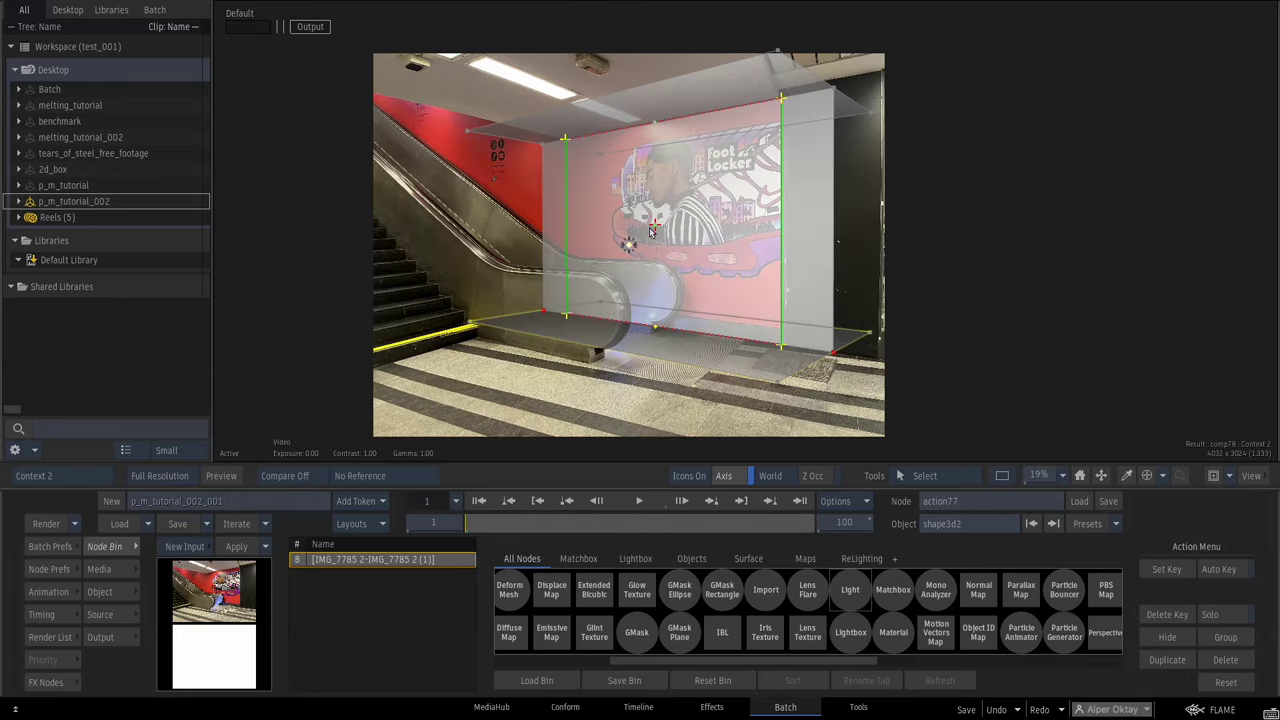
{"action": "key", "text": "F8"}
{"action": "left_click", "coordinate": [963, 522]}
{"action": "type", "text": "floor"}
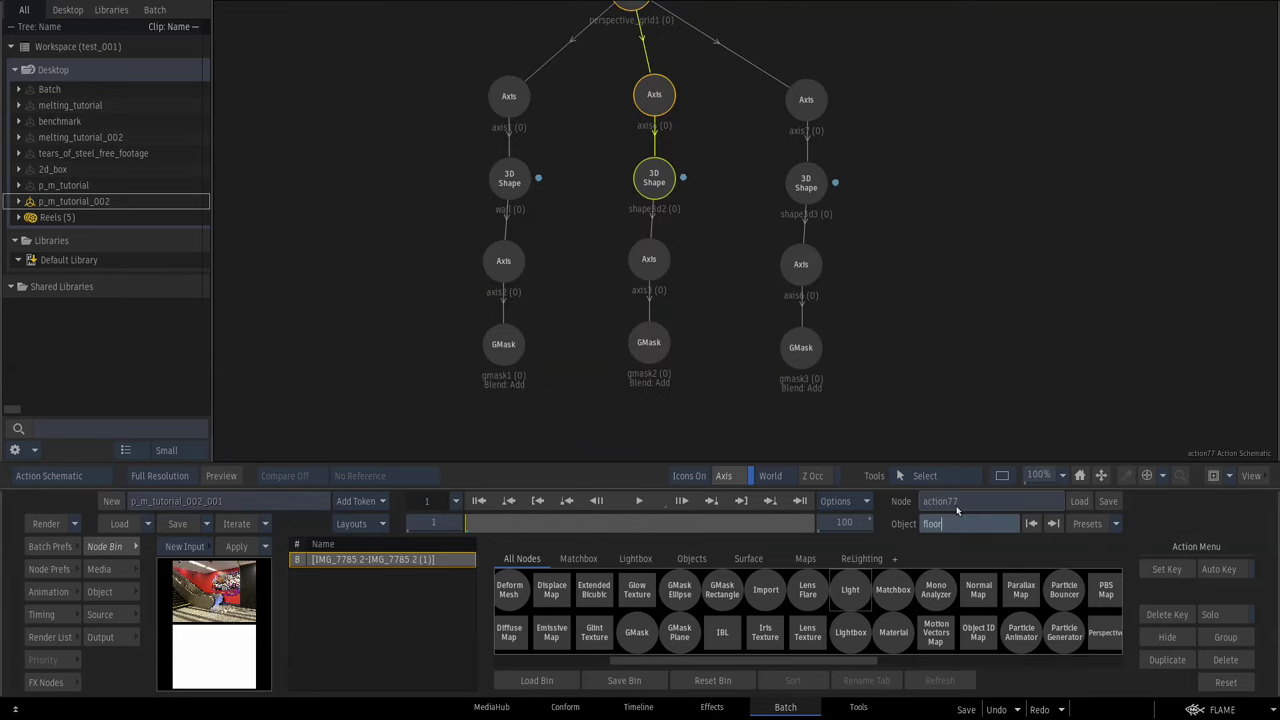
{"action": "key", "text": "Return"}
Rename the third 3D Shape node in the Action schematic as ceilling
{"action": "left_click", "coordinate": [806, 184]}
{"action": "left_click", "coordinate": [952, 523]}
{"action": "key", "text": "BackSpace"}
{"action": "type", "text": "gmask2"}
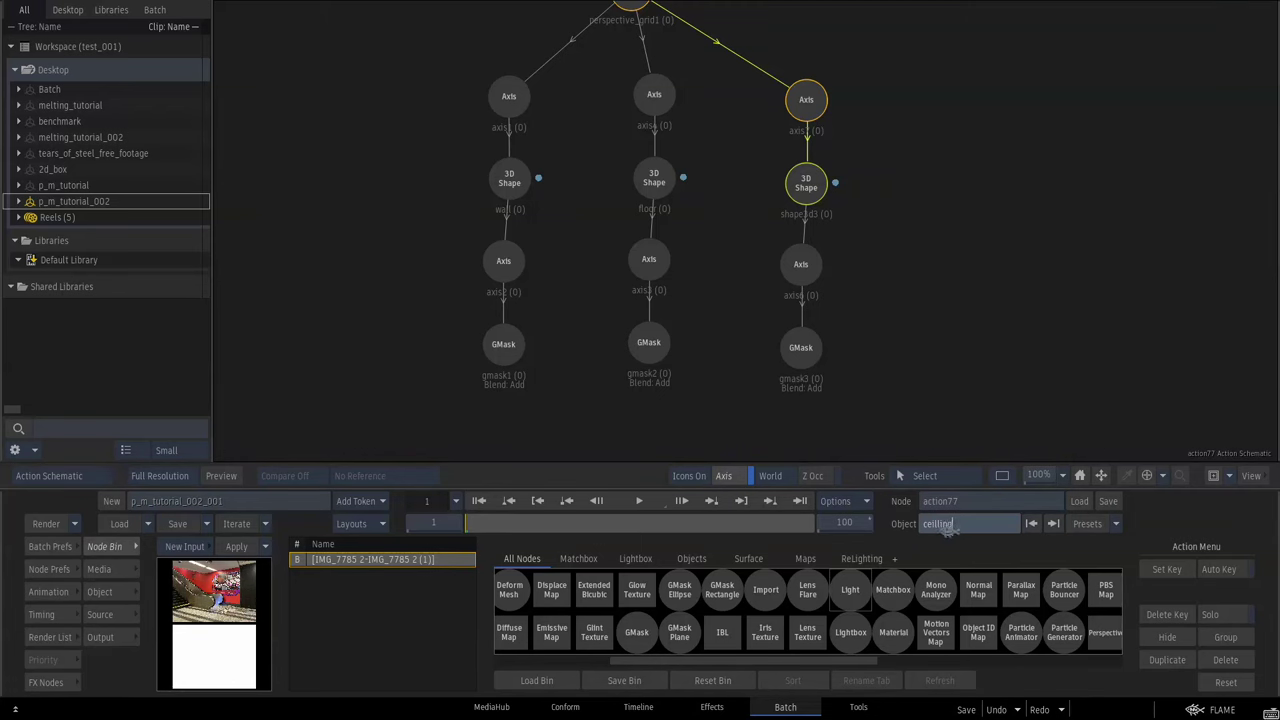
{"action": "key", "text": "Return"}
Translate the front points of the floor's gmask2 by -1477 in Y to extend the floor toward the camera
{"action": "key", "text": "F1"}
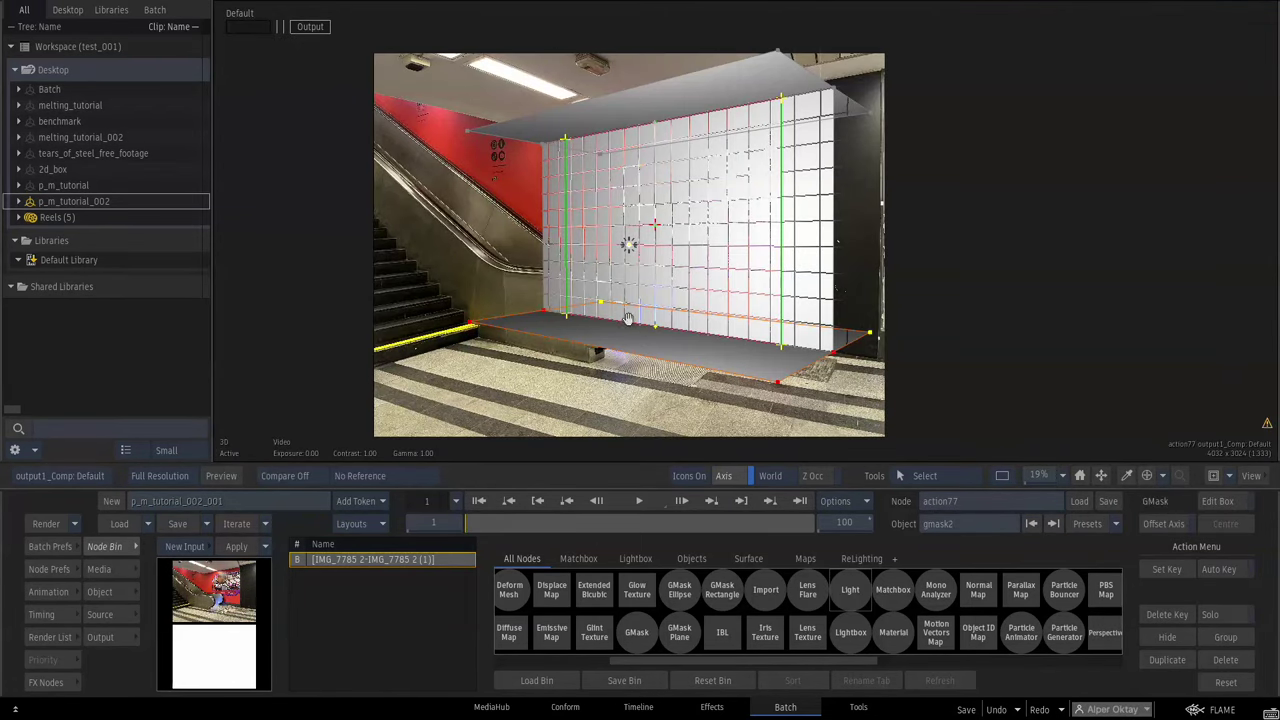
{"action": "left_click_drag", "start_coordinate": [629, 319], "coordinate": [650, 209]}
{"action": "left_click", "coordinate": [99, 591]}
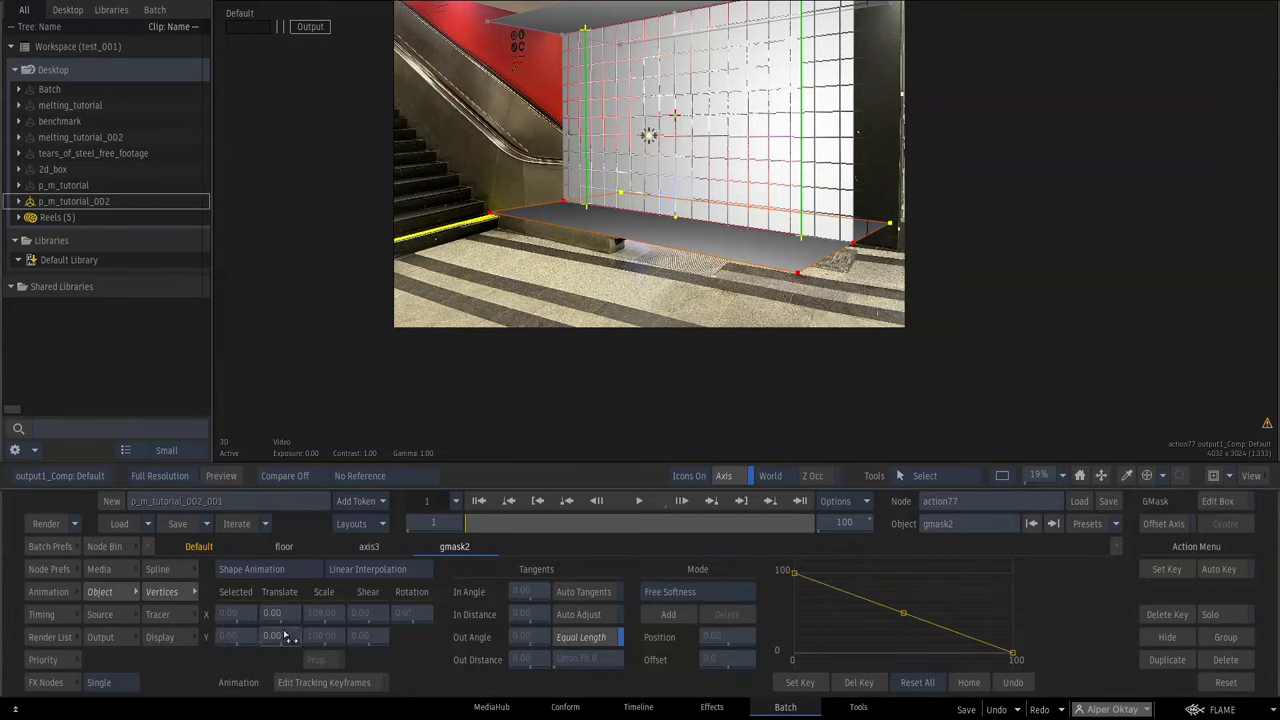
{"action": "left_click_drag", "start_coordinate": [287, 636], "coordinate": [63, 617]}
{"action": "left_click_drag", "start_coordinate": [286, 651], "coordinate": [151, 622]}
{"action": "key", "text": "2"}
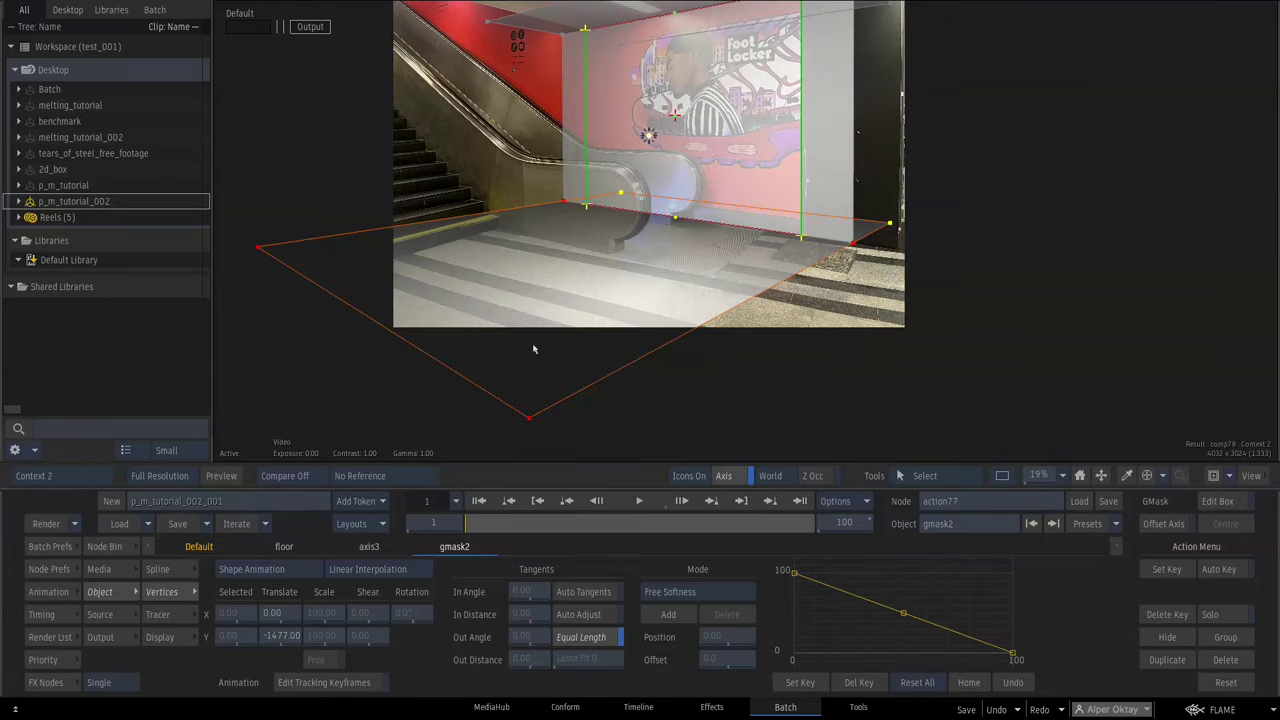
{"action": "left_click_drag", "start_coordinate": [685, 250], "coordinate": [688, 342]}
Translate the front points of the ceiling's gmask3 by 1268 in Y to extend the ceiling toward the camera
{"action": "key", "text": "F8"}
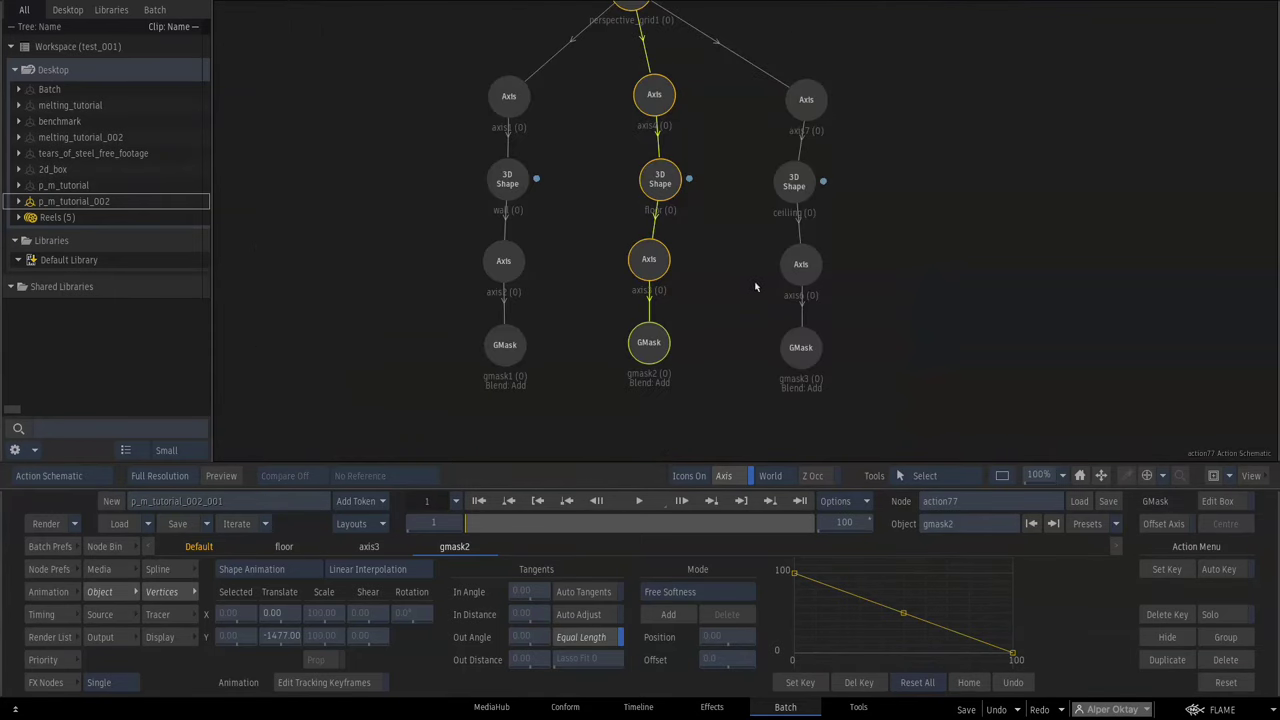
{"action": "left_click", "coordinate": [801, 346]}
{"action": "key", "text": "2"}
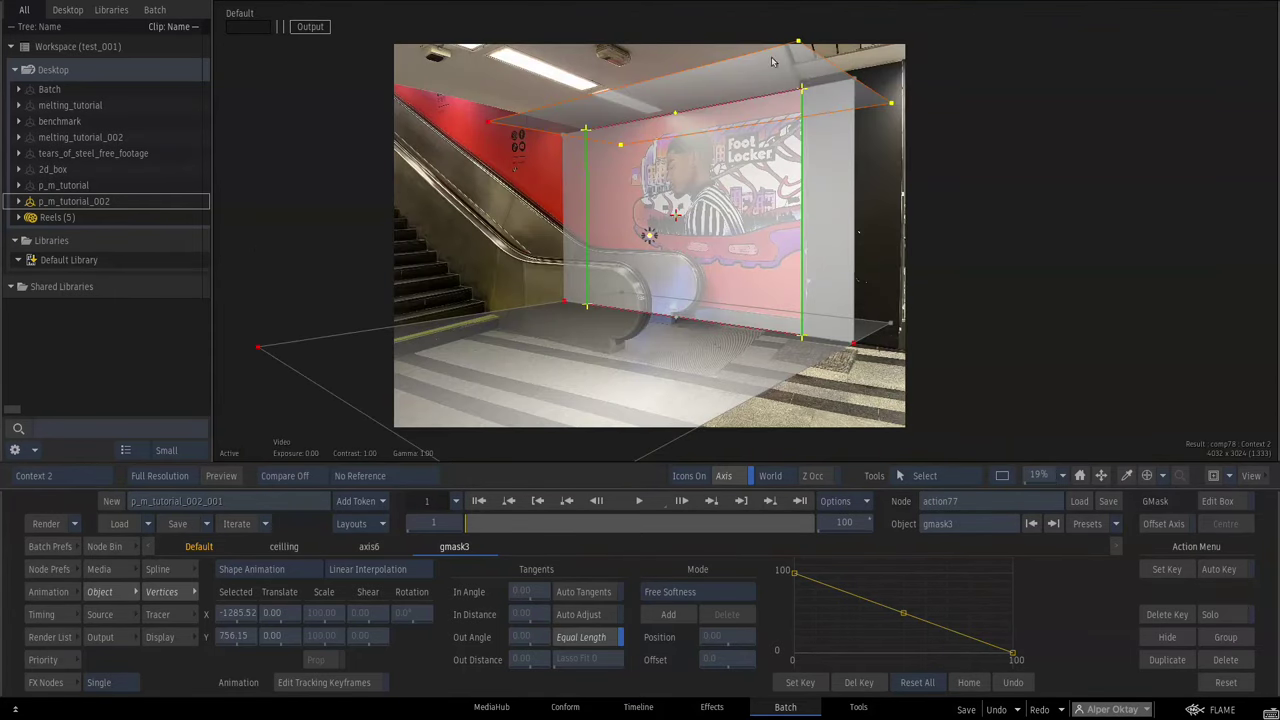
{"action": "left_click", "coordinate": [798, 42]}
{"action": "left_click_drag", "start_coordinate": [278, 636], "coordinate": [834, 387]}
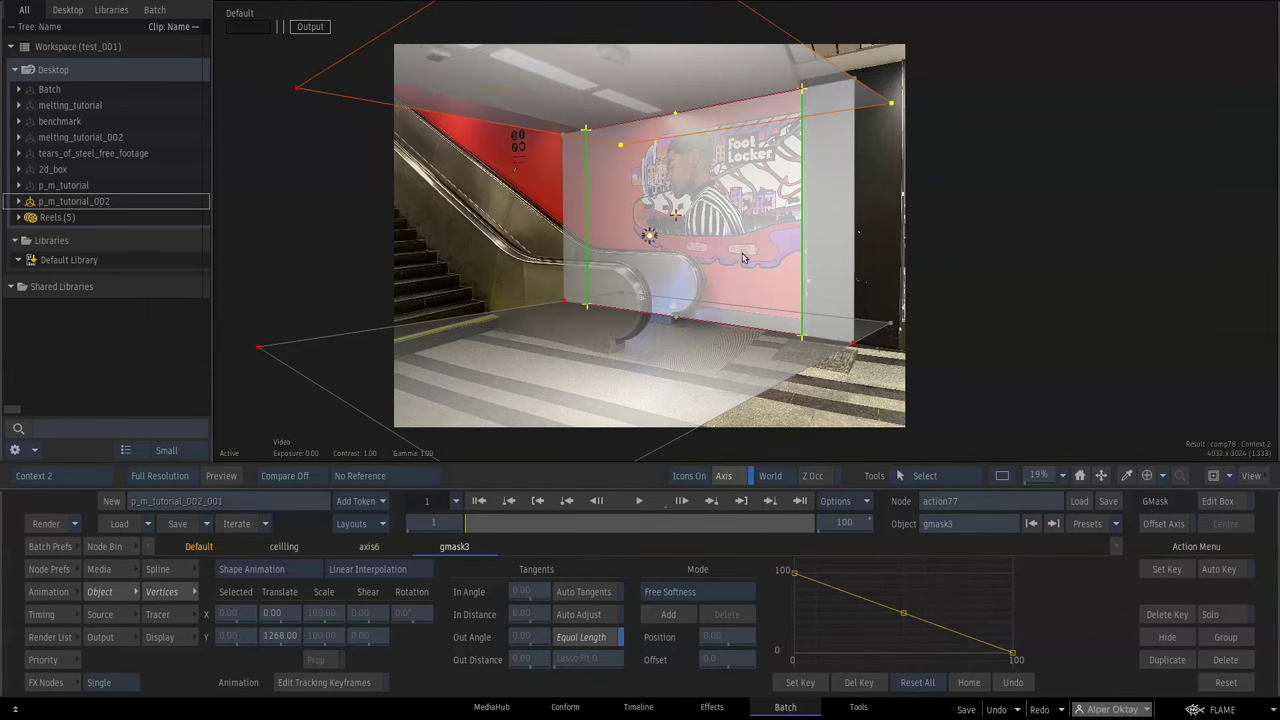
{"action": "left_click_drag", "start_coordinate": [728, 288], "coordinate": [736, 254]}
{"action": "left_click_drag", "start_coordinate": [758, 186], "coordinate": [764, 230]}
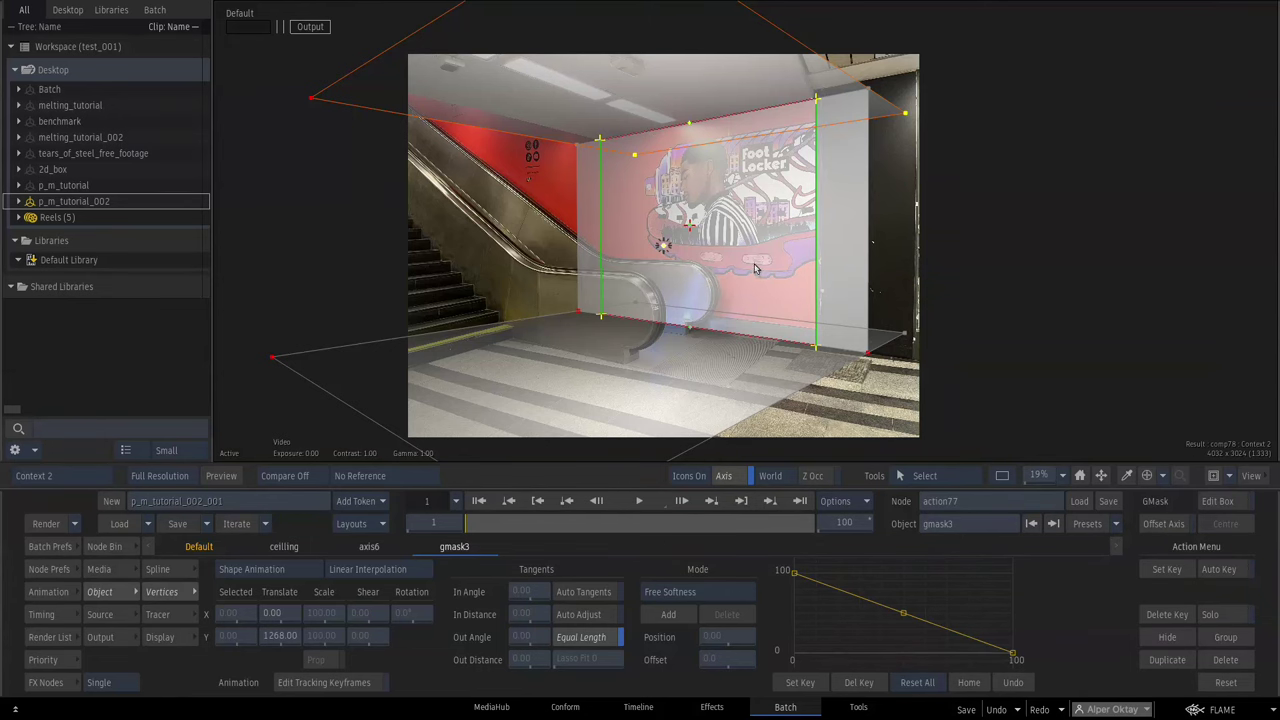
Set the Perspective Grid's Bottom Left X to -464.4, aligning the floor surface's edge with the base of the escalator stairs
{"action": "key", "text": "Escape"}
{"action": "left_click_drag", "start_coordinate": [688, 225], "coordinate": [711, 383]}
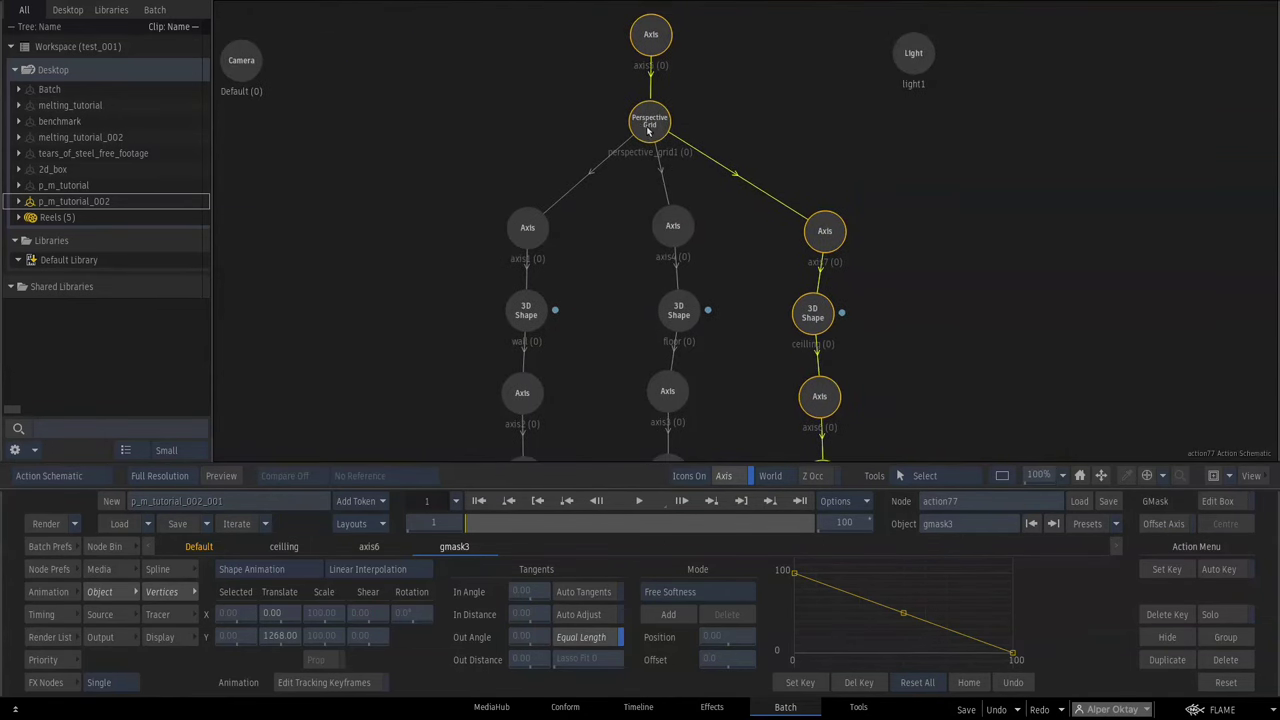
{"action": "double_click", "coordinate": [649, 128]}
{"action": "key", "text": "Escape"}
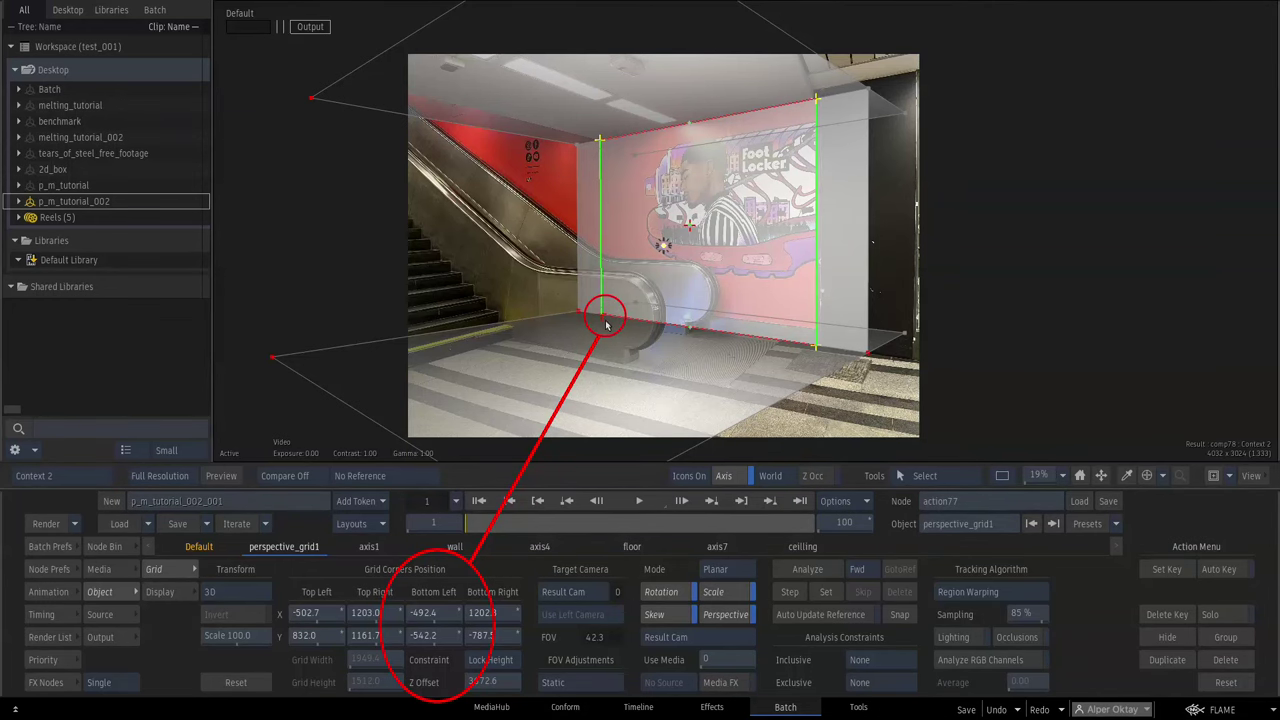
{"action": "left_click_drag", "start_coordinate": [648, 342], "coordinate": [681, 273]}
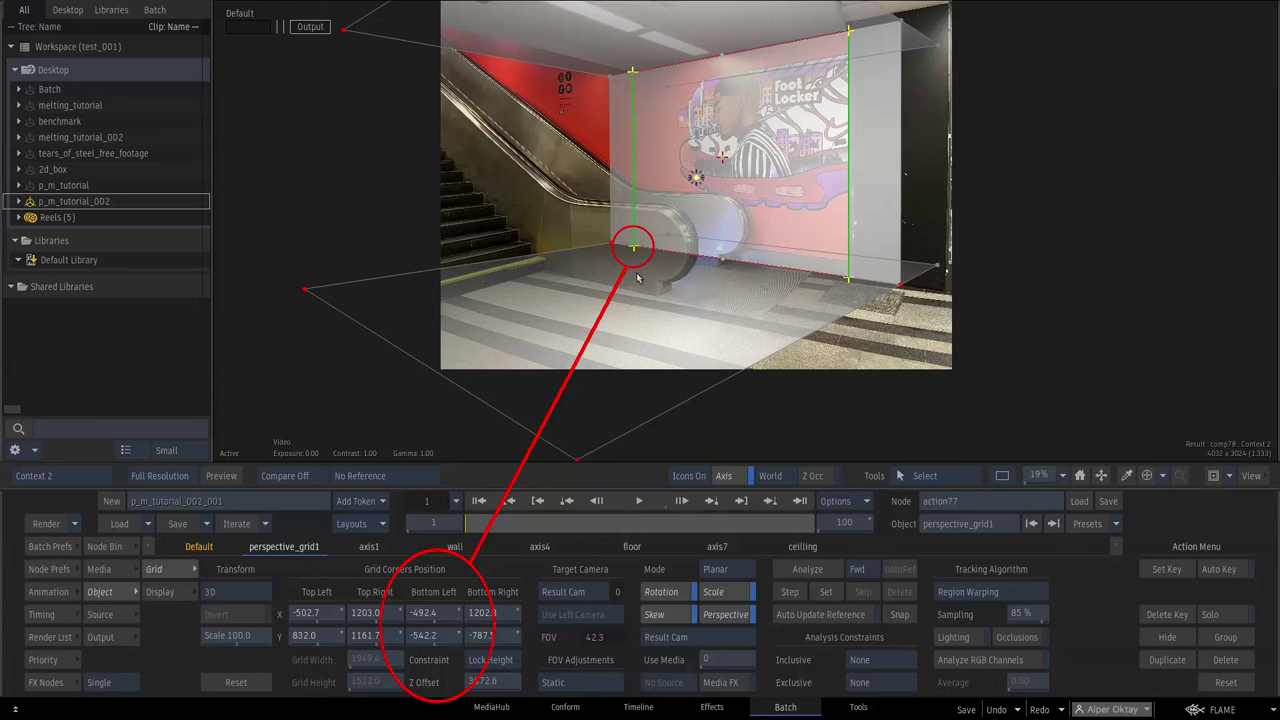
{"action": "left_click_drag", "start_coordinate": [423, 614], "coordinate": [451, 626]}
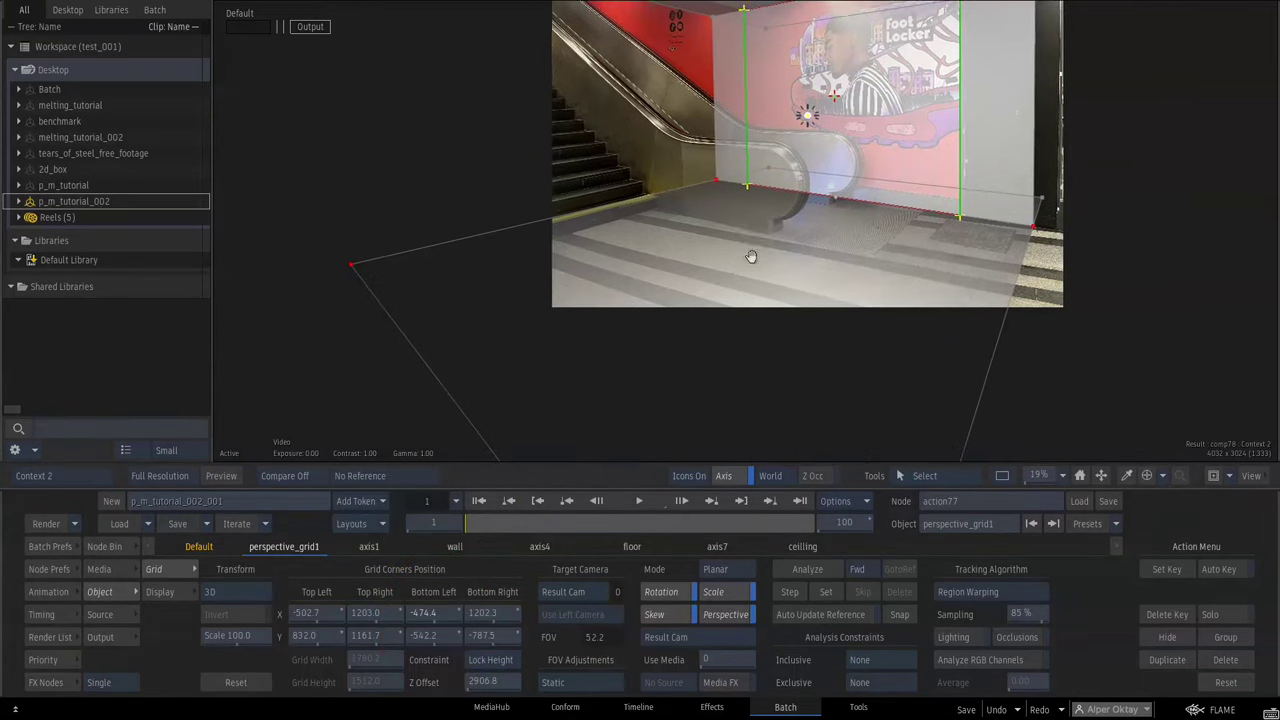
{"action": "left_click_drag", "start_coordinate": [617, 326], "coordinate": [749, 257]}
{"action": "left_click_drag", "start_coordinate": [1035, 476], "coordinate": [1077, 460]}
{"action": "left_click_drag", "start_coordinate": [749, 345], "coordinate": [902, 382]}
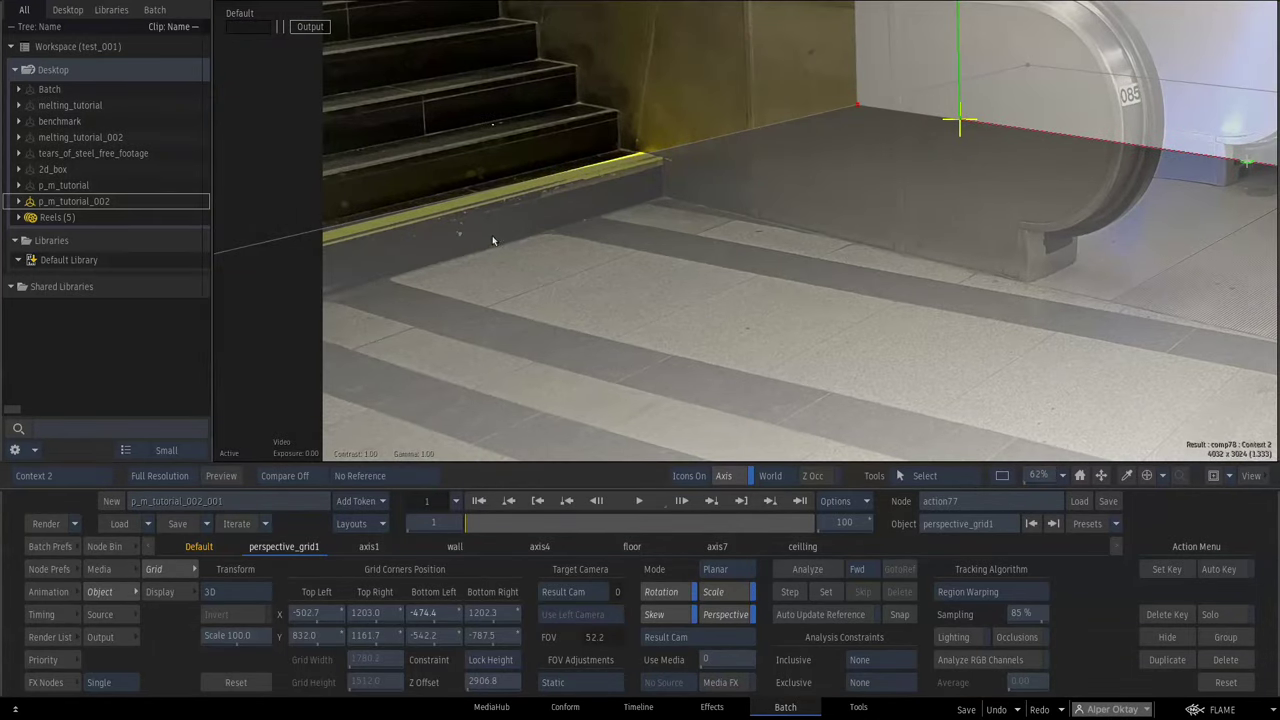
{"action": "left_click_drag", "start_coordinate": [430, 614], "coordinate": [445, 620]}
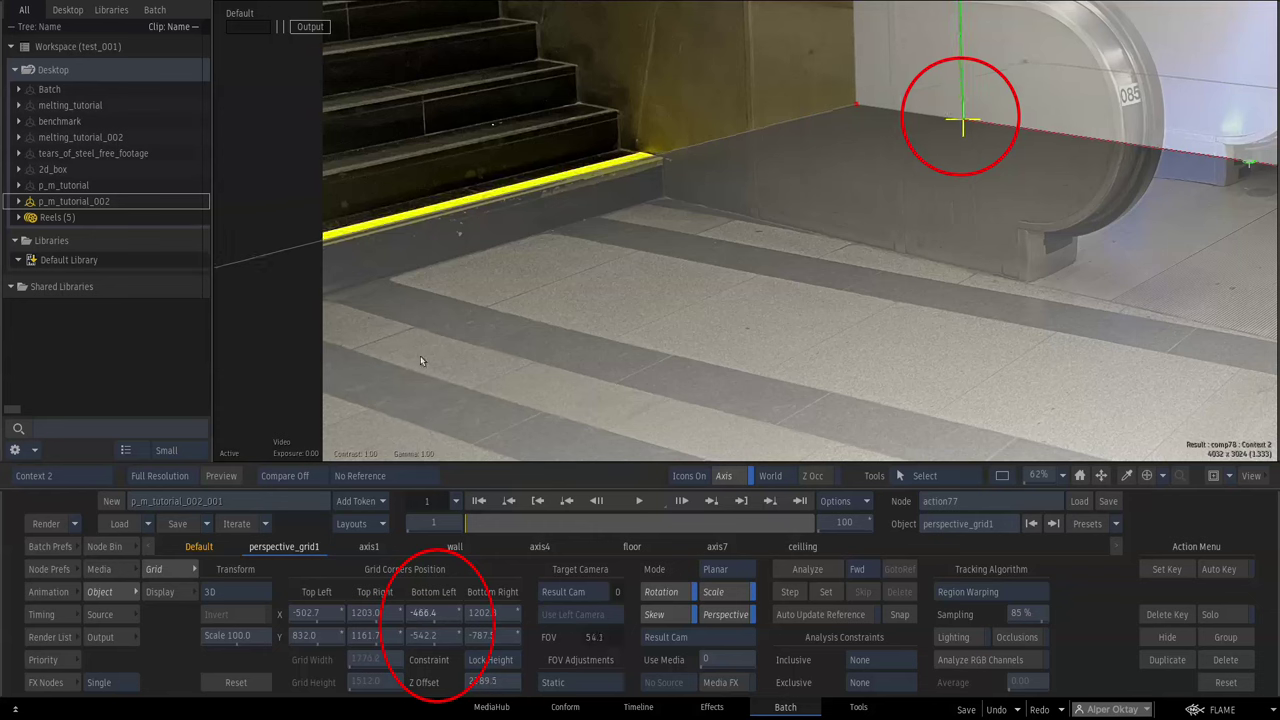
{"action": "left_click_drag", "start_coordinate": [433, 620], "coordinate": [437, 617]}
Translate the right-side points of the ceiling's gmask3 by 289 in X to widen the ceiling
{"action": "left_click_drag", "start_coordinate": [1035, 475], "coordinate": [999, 466]}
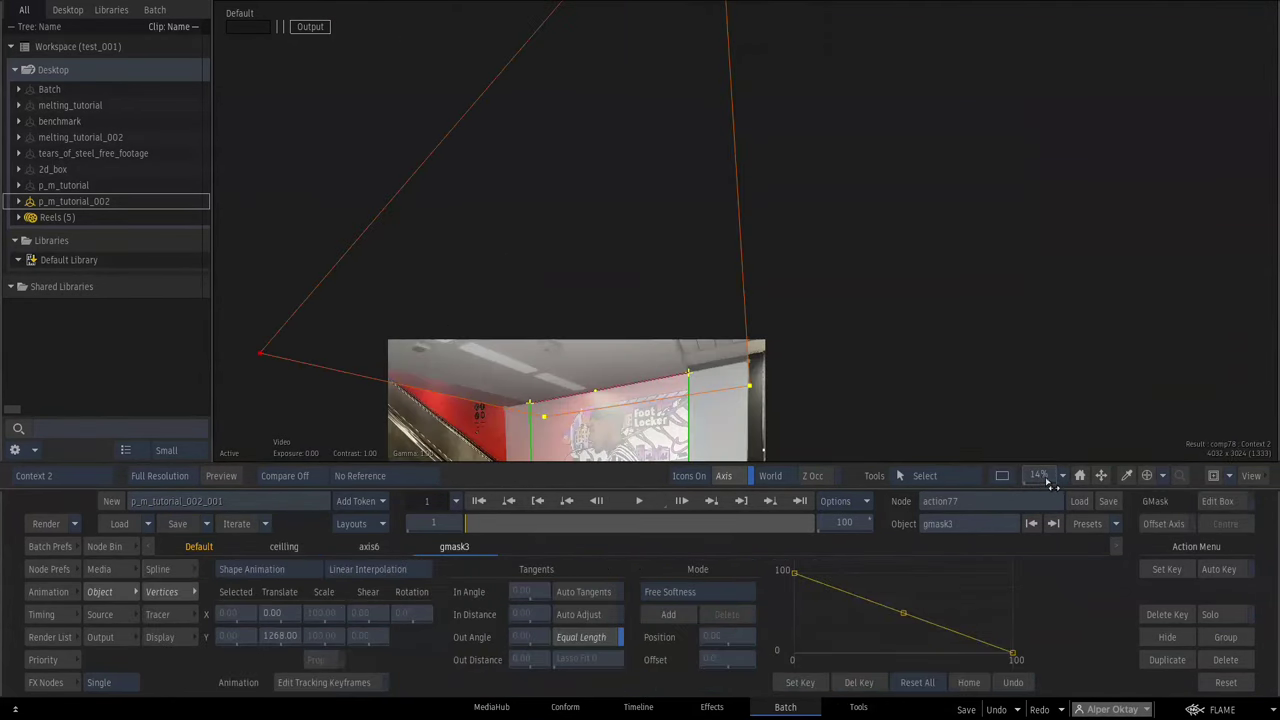
{"action": "left_click_drag", "start_coordinate": [1043, 477], "coordinate": [1036, 475]}
{"action": "left_click_drag", "start_coordinate": [839, 3], "coordinate": [697, 345]}
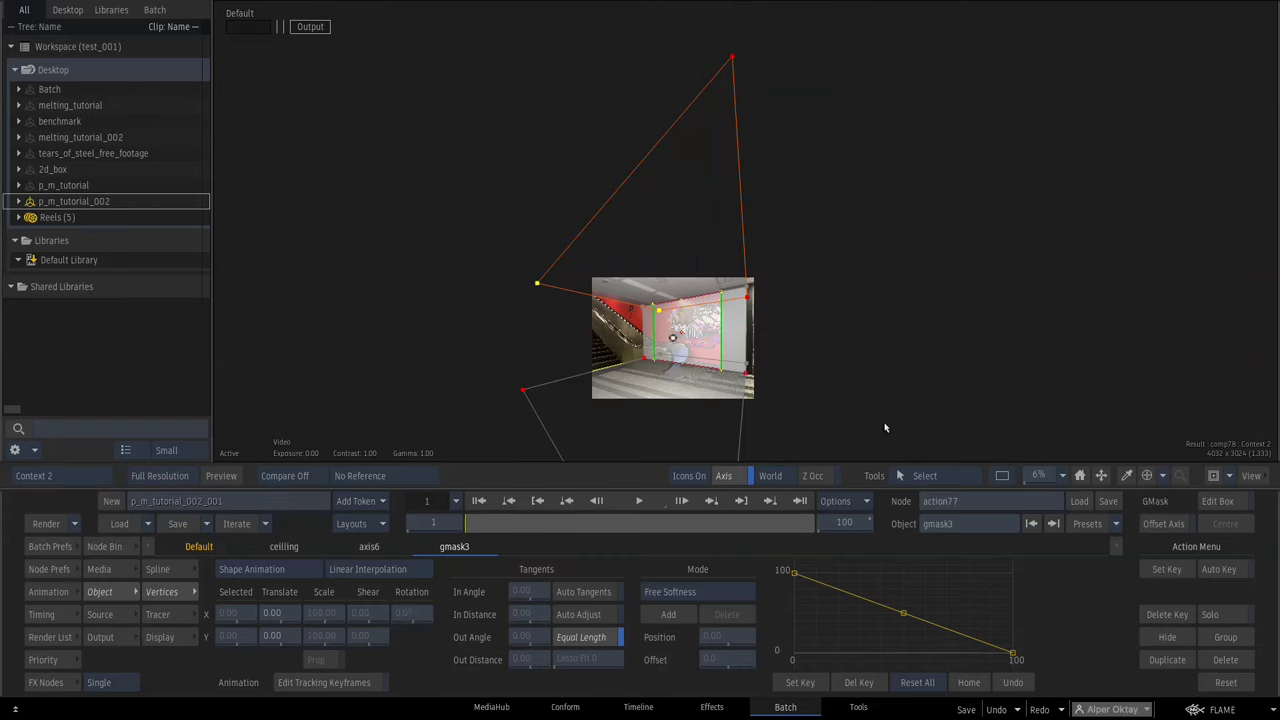
{"action": "left_click_drag", "start_coordinate": [865, 354], "coordinate": [883, 320]}
{"action": "left_click_drag", "start_coordinate": [291, 612], "coordinate": [415, 490]}
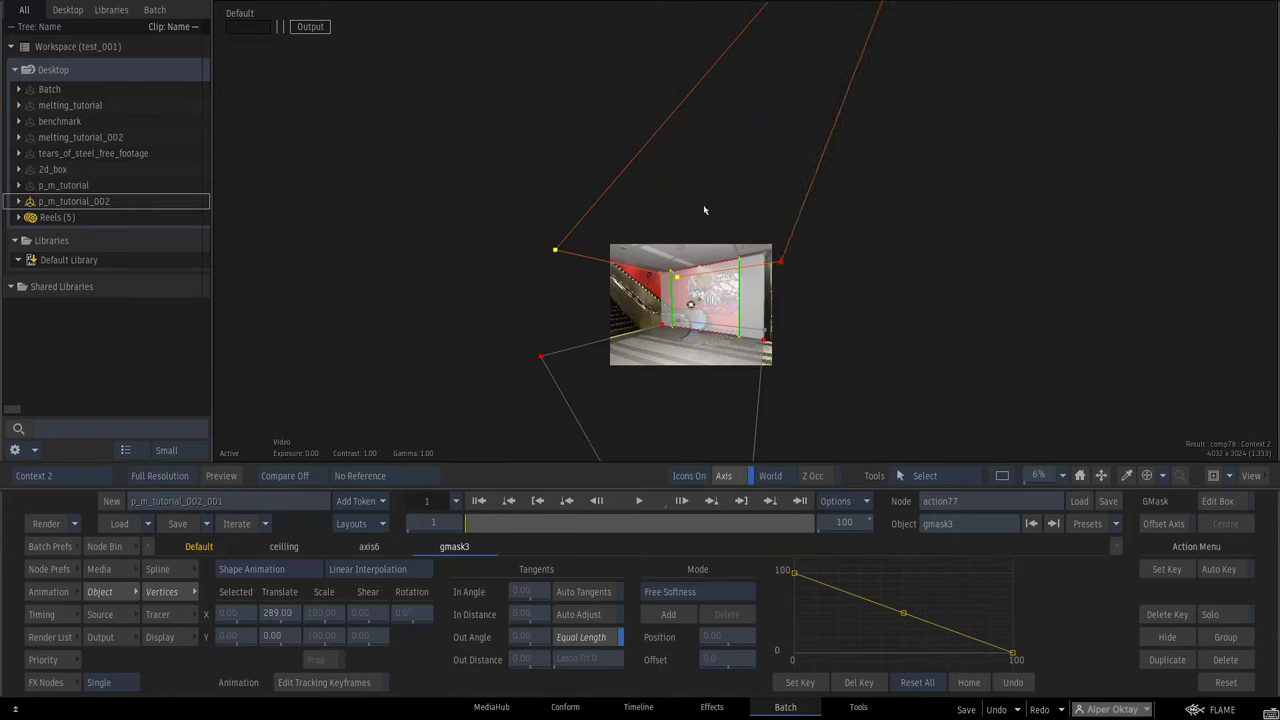
Translate the left-side points of the ceiling's gmask3 by 379 in X to match the ceiling line above the red wall
{"action": "left_click_drag", "start_coordinate": [719, 171], "coordinate": [507, 299]}
{"action": "left_click_drag", "start_coordinate": [1040, 476], "coordinate": [1054, 475]}
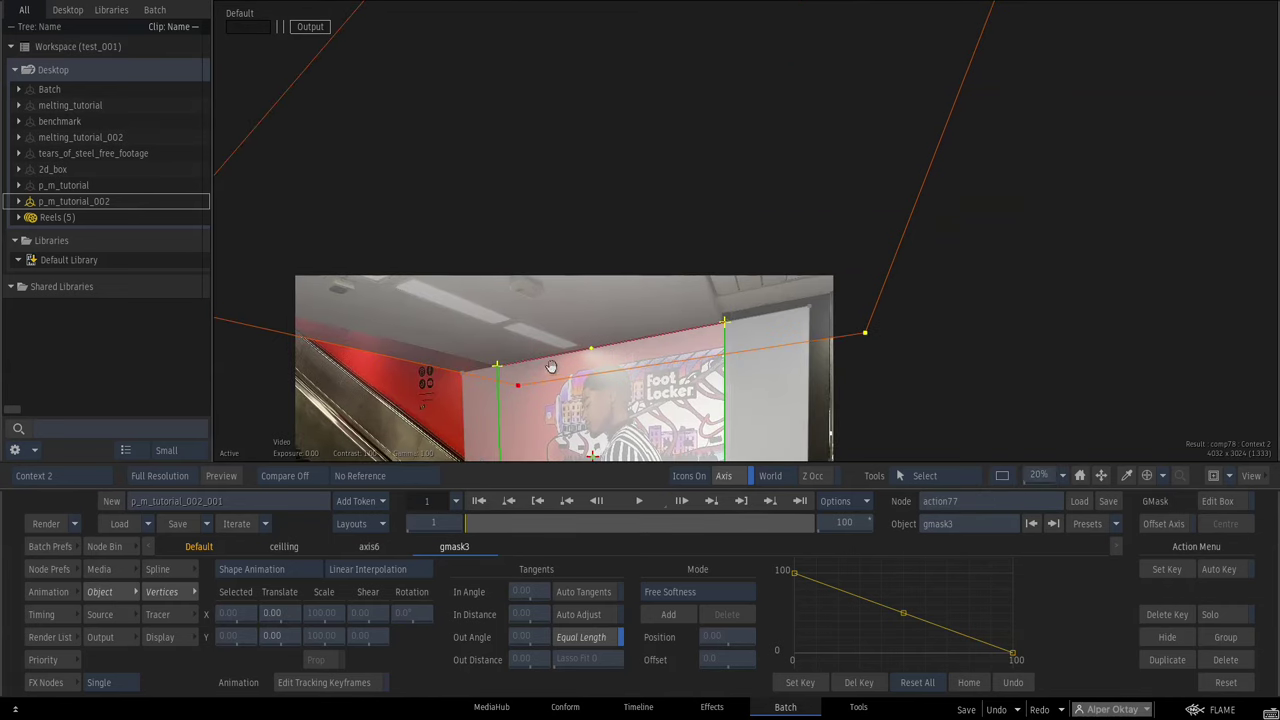
{"action": "left_click_drag", "start_coordinate": [551, 367], "coordinate": [696, 337]}
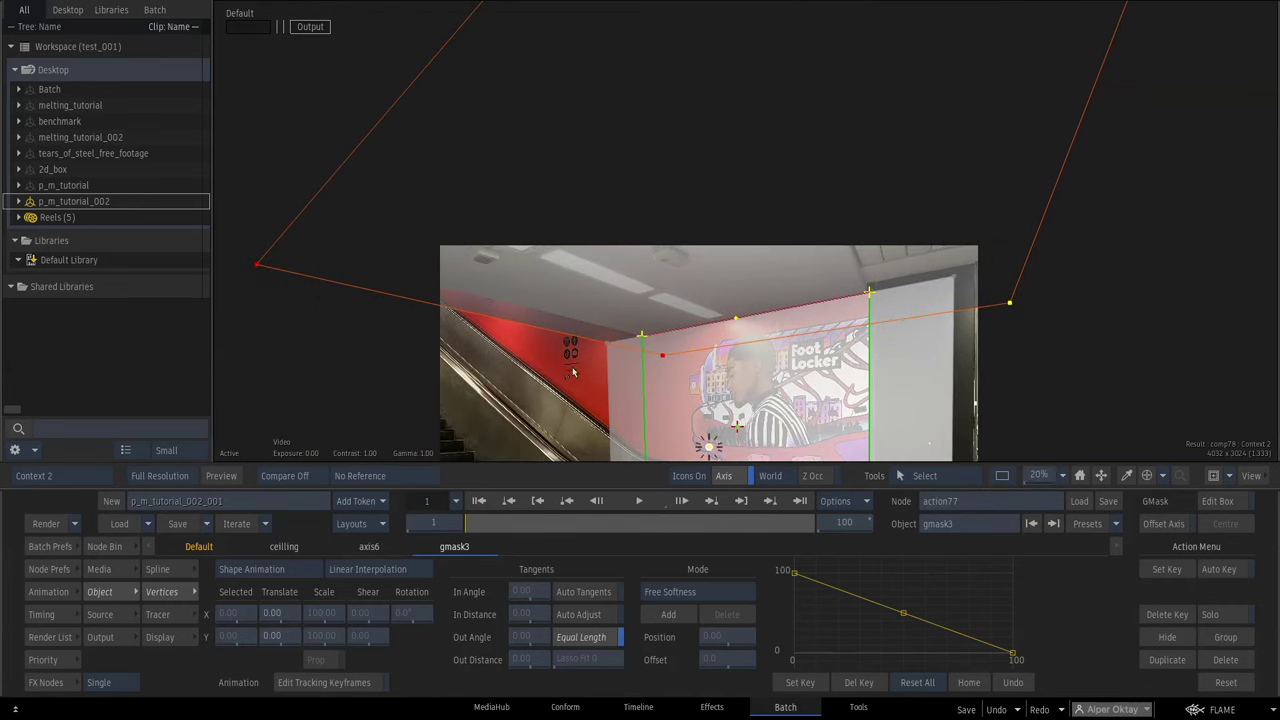
{"action": "left_click_drag", "start_coordinate": [277, 612], "coordinate": [491, 563]}
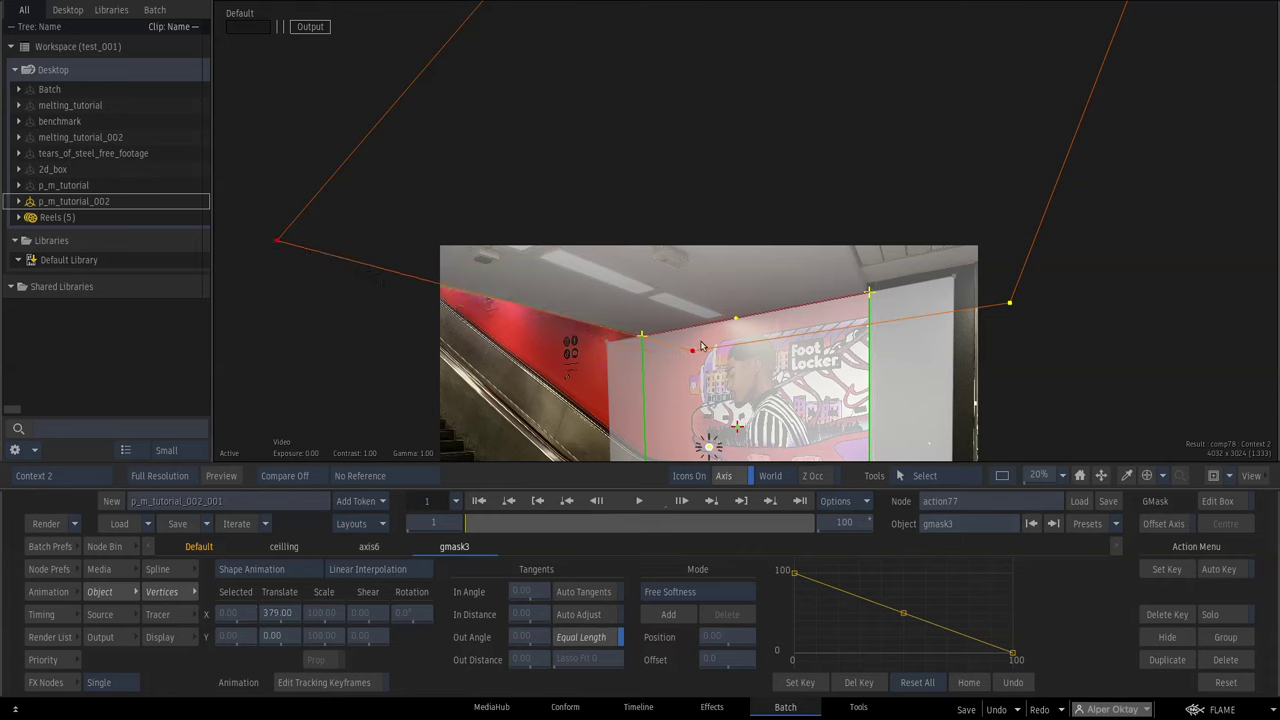
{"action": "left_click_drag", "start_coordinate": [775, 384], "coordinate": [786, 95]}
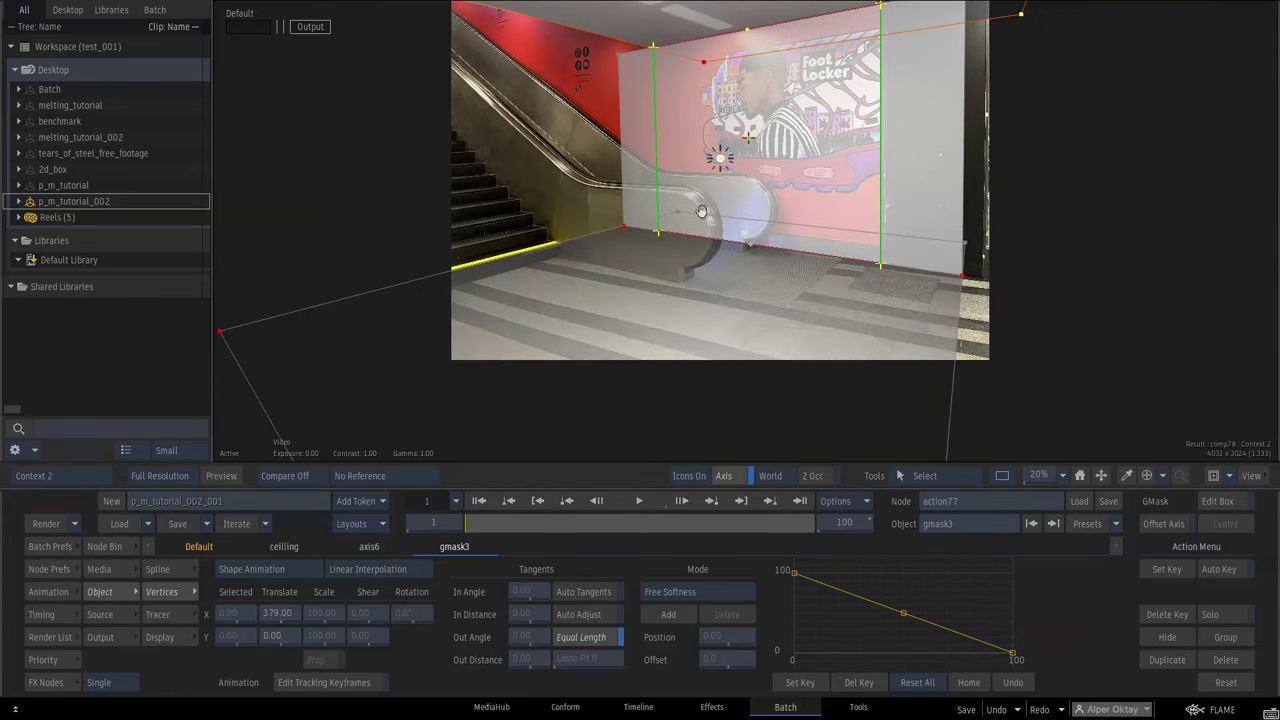
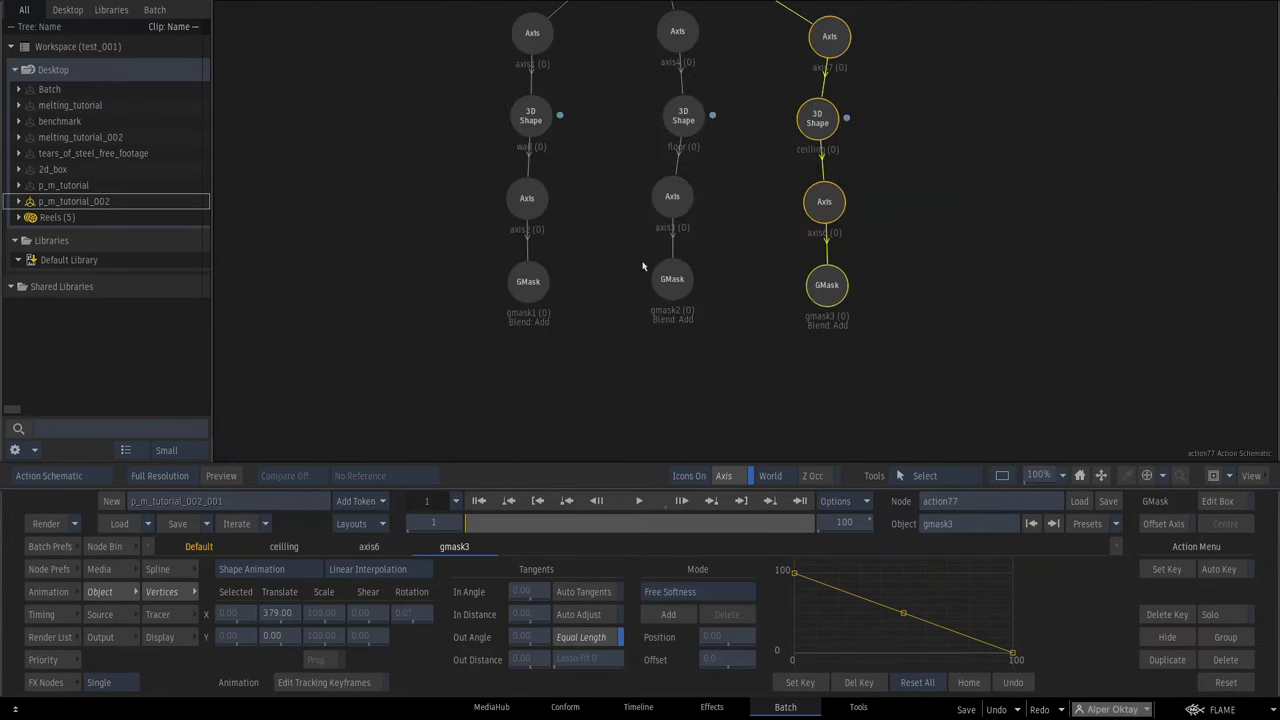
Extend the wall's gmask1 horizontally by moving its right and left edge points outward past the photo's borders
{"action": "left_click", "coordinate": [524, 284]}
{"action": "key", "text": "Escape"}
{"action": "left_click_drag", "start_coordinate": [922, 70], "coordinate": [831, 300]}
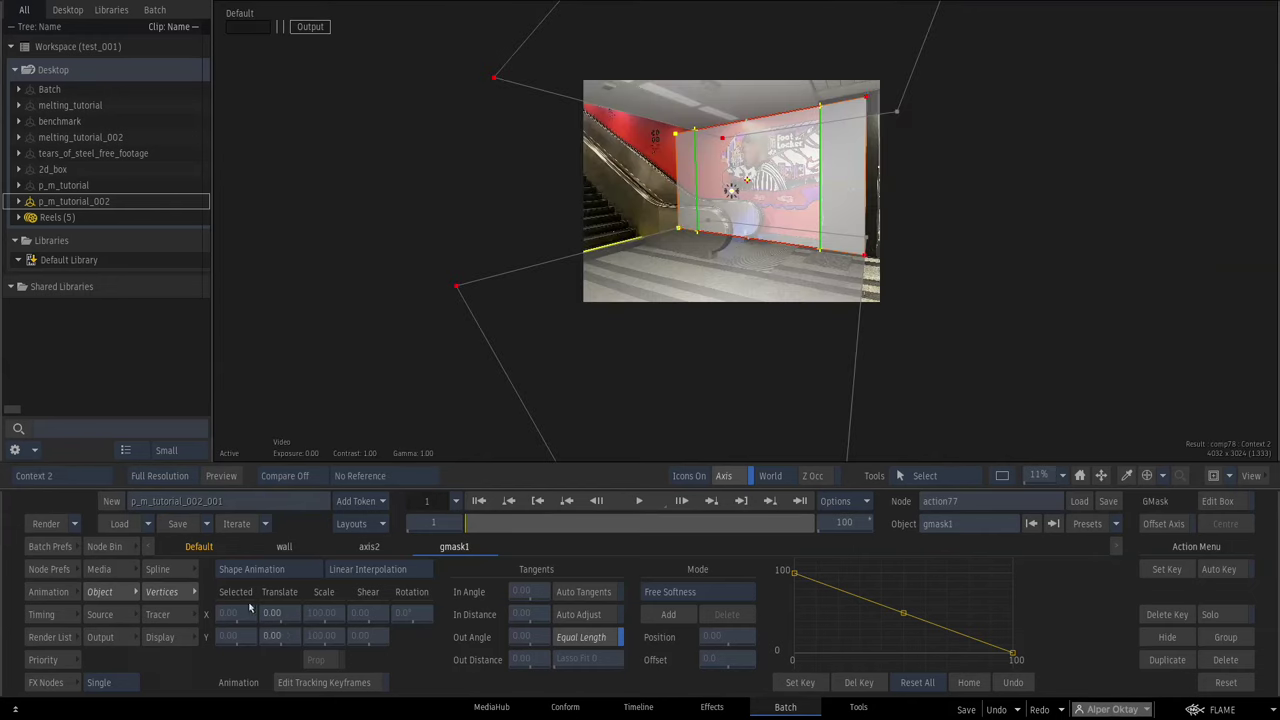
{"action": "left_click_drag", "start_coordinate": [278, 617], "coordinate": [424, 560]}
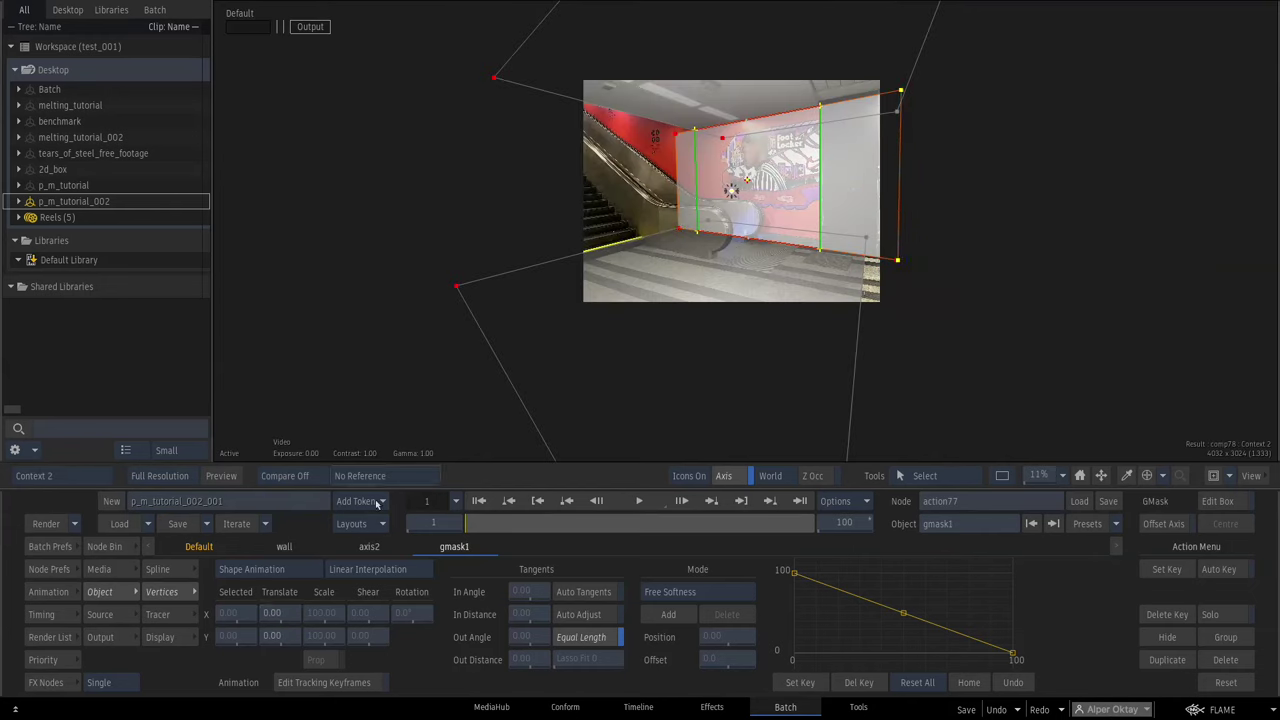
{"action": "left_click_drag", "start_coordinate": [257, 617], "coordinate": [14, 565]}
Move the right-side points of the floor's gmask2 outward in X to widen the floor
{"action": "left_click_drag", "start_coordinate": [827, 332], "coordinate": [808, 303]}
{"action": "left_click_drag", "start_coordinate": [280, 614], "coordinate": [400, 581]}
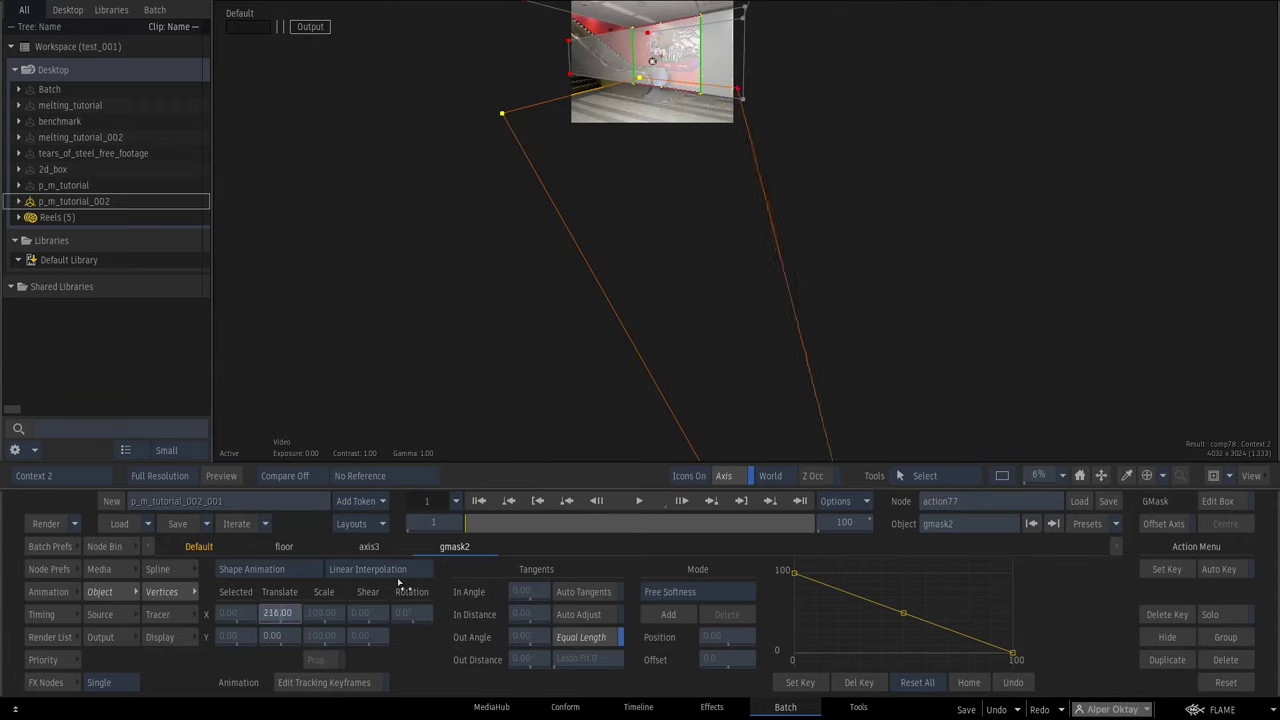
{"action": "left_click_drag", "start_coordinate": [400, 581], "coordinate": [425, 566]}
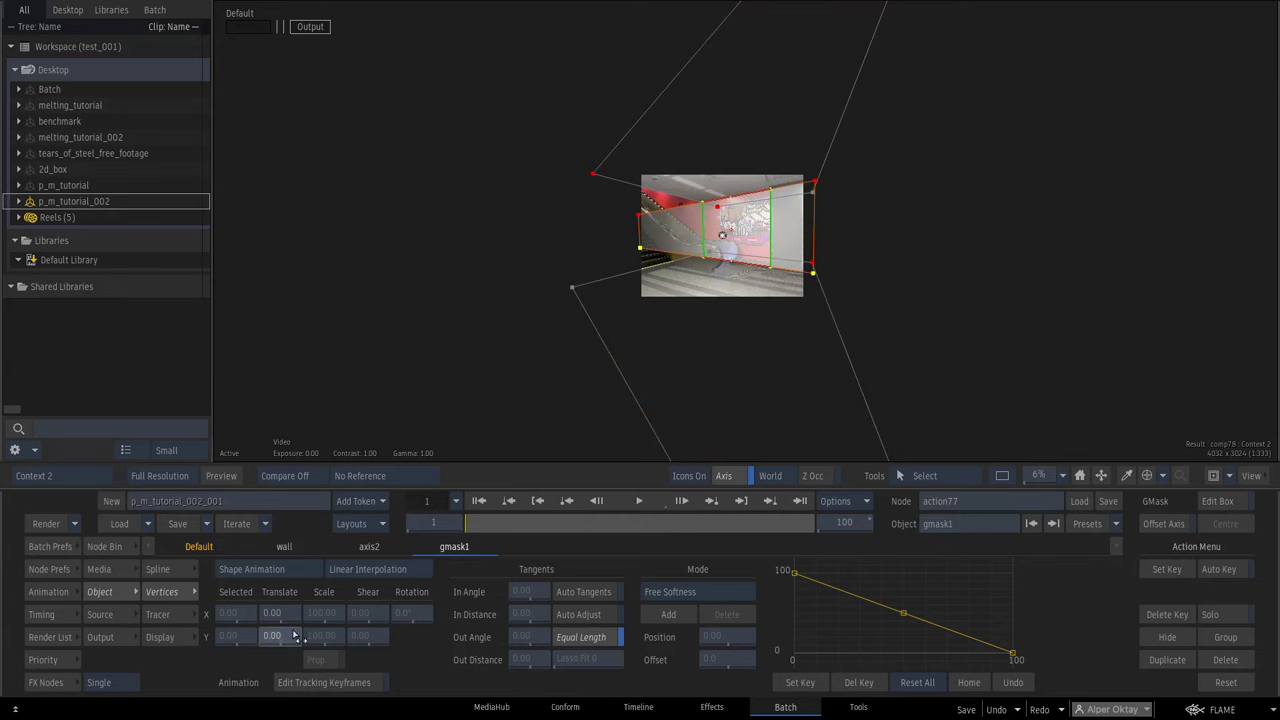
Translate the upper points of the wall's gmask1 by 1901 in Y to extend the wall above the ceiling
{"action": "left_click_drag", "start_coordinate": [295, 636], "coordinate": [1063, 160]}
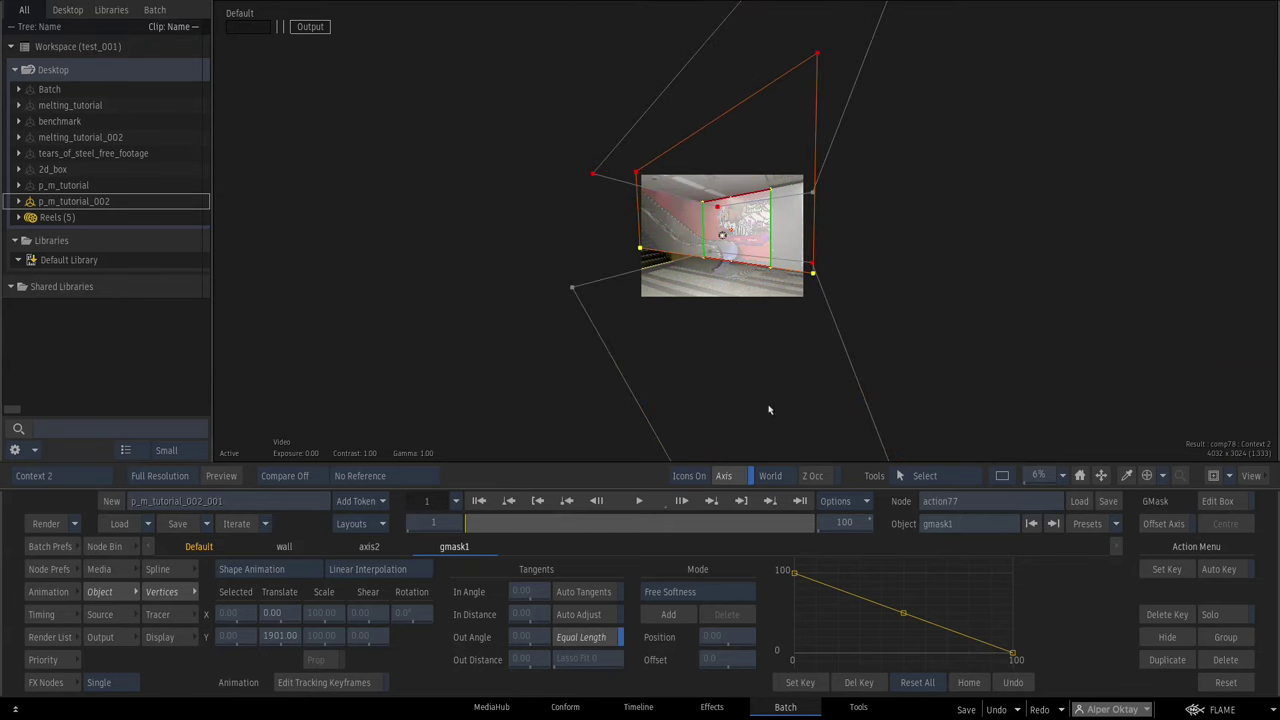
{"action": "left_click_drag", "start_coordinate": [1035, 477], "coordinate": [1049, 474]}
{"action": "key", "text": "Escape"}
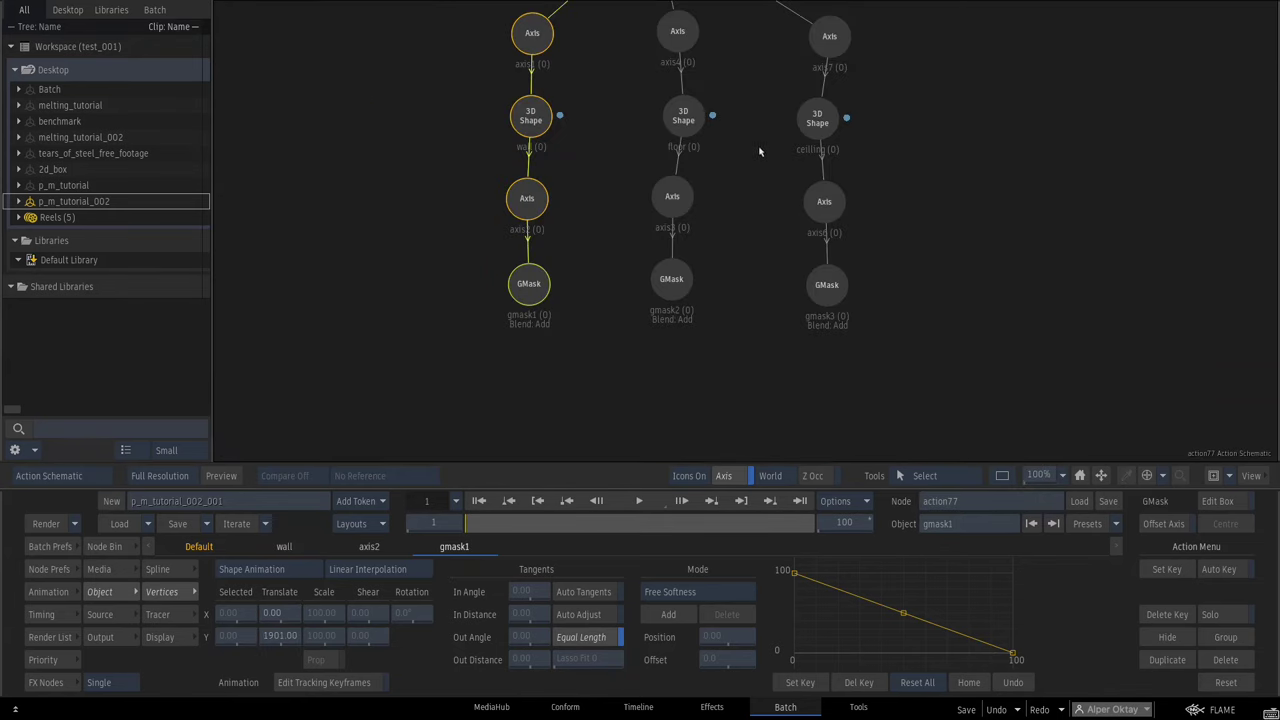
Hide the Perspective Grid node and view the lit wall, floor and ceiling surfaces in the Action output
{"action": "left_click_drag", "start_coordinate": [766, 194], "coordinate": [765, 364]}
{"action": "left_click", "coordinate": [692, 92]}
{"action": "left_click", "coordinate": [654, 91]}
{"action": "key", "text": "Escape"}
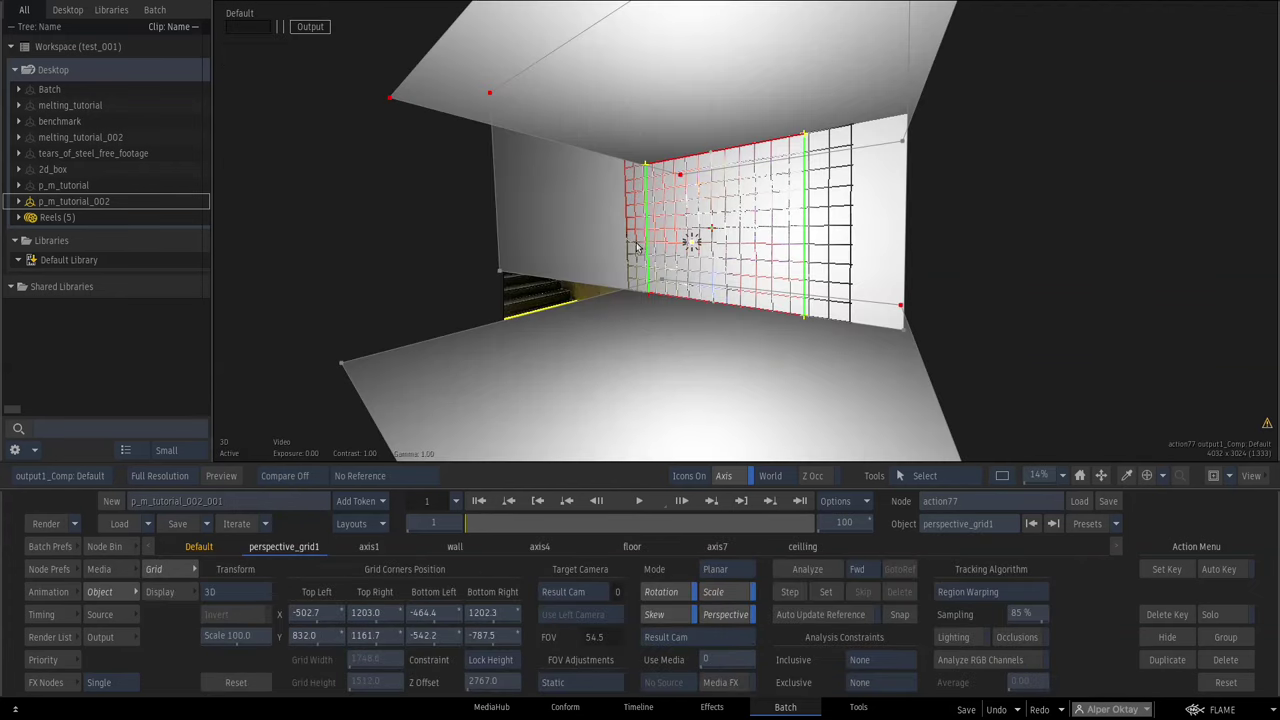
{"action": "key", "text": "h"}
{"action": "key", "text": "h"}
{"action": "key", "text": "h"}
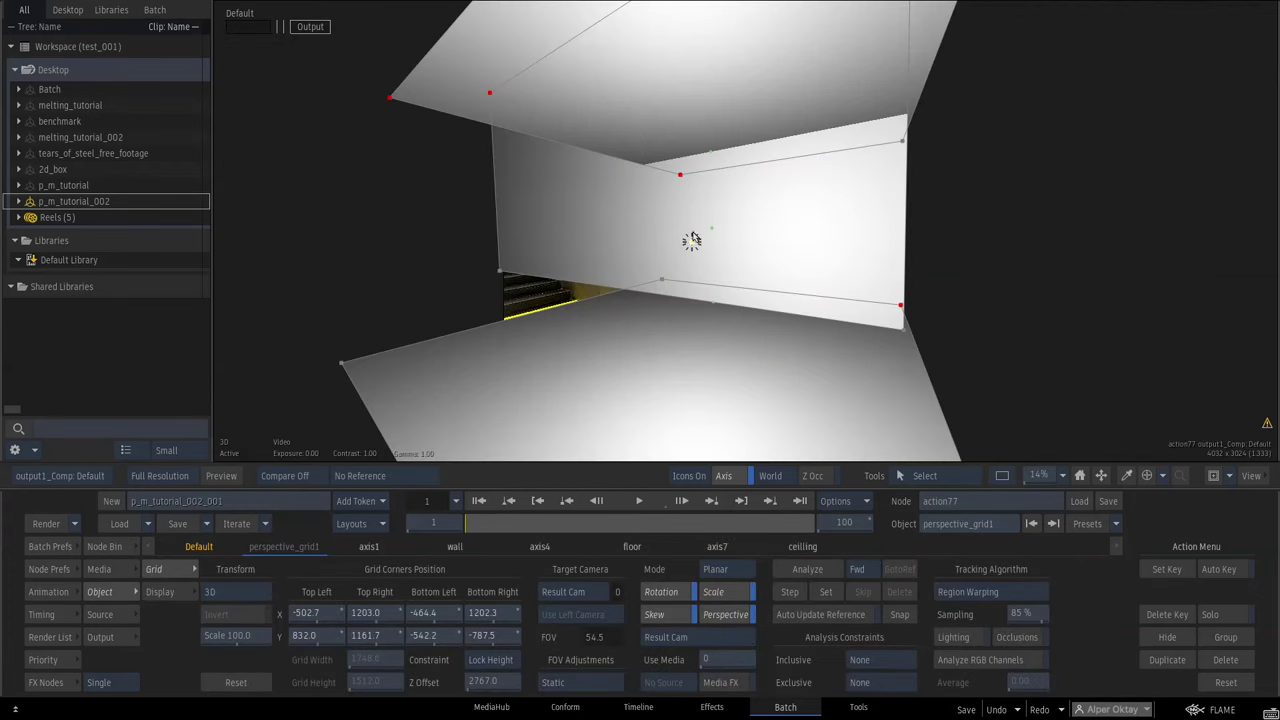
Add a new 3D Shape branch under the Perspective Grid node, next to the ceiling branch in the Action schematic
{"action": "key", "text": "h"}
{"action": "key", "text": "h"}
{"action": "key", "text": "2"}
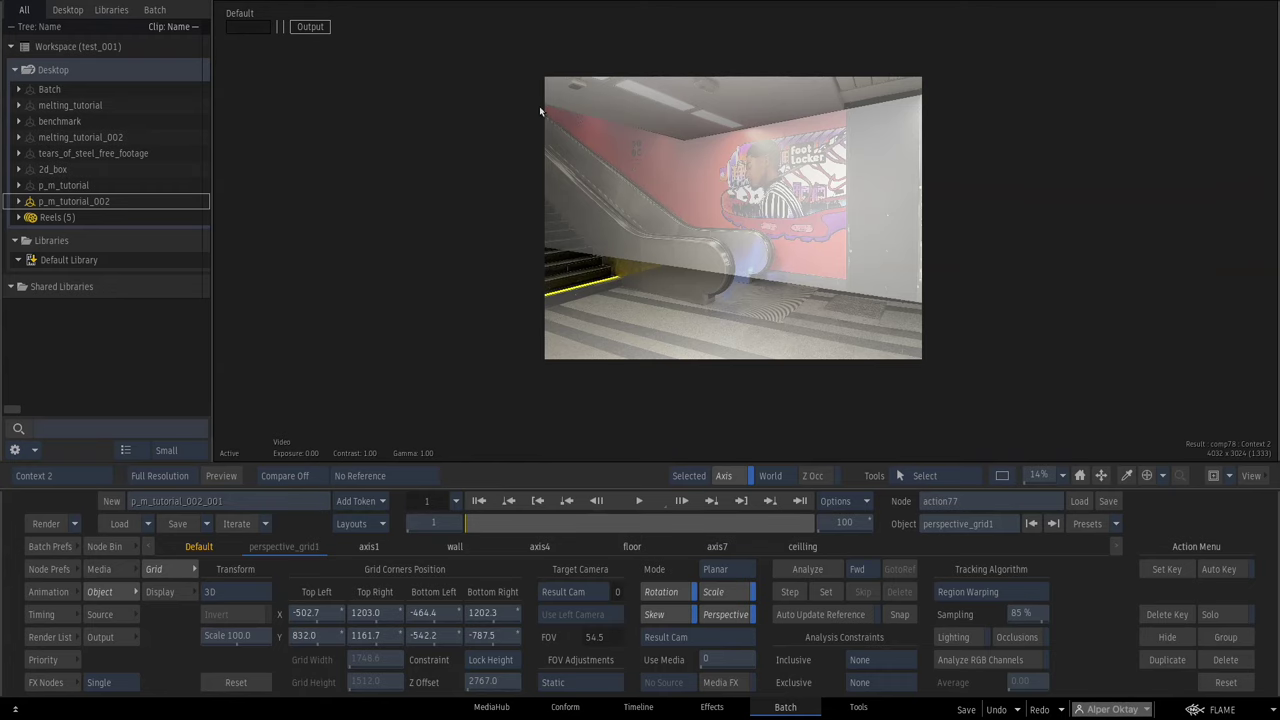
{"action": "key", "text": "F8"}
{"action": "mouse_move", "coordinate": [656, 98]}
{"action": "left_mouse_down"}
{"action": "mouse_move", "coordinate": [763, 113]}
{"action": "mouse_move", "coordinate": [644, 129]}
{"action": "mouse_move", "coordinate": [665, 115]}
{"action": "left_mouse_up"}
{"action": "left_click", "coordinate": [104, 546]}
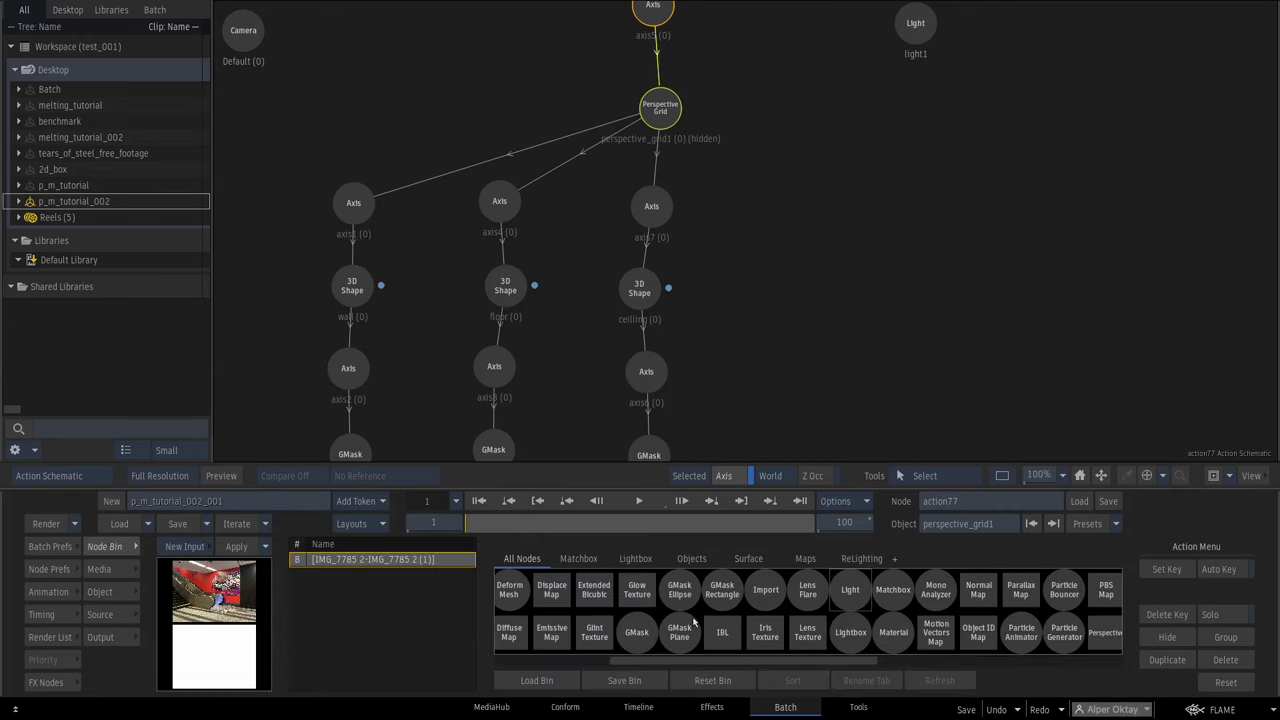
{"action": "left_click_drag", "start_coordinate": [680, 630], "coordinate": [782, 215]}
{"action": "left_click_drag", "start_coordinate": [818, 282], "coordinate": [827, 191]}
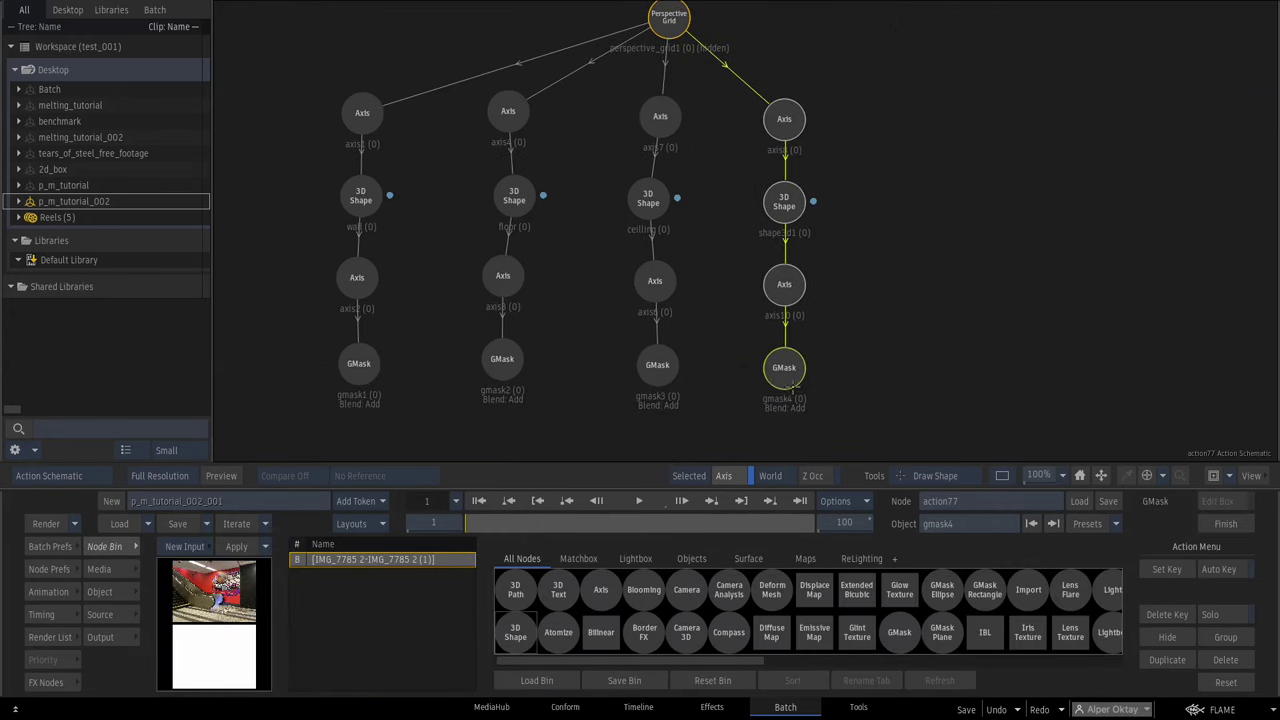
Trace the new shape's outline over the photo along the top of the far handrail, from the upper left to its rounded end
{"action": "key", "text": "2"}
{"action": "left_click_drag", "start_coordinate": [713, 224], "coordinate": [756, 277]}
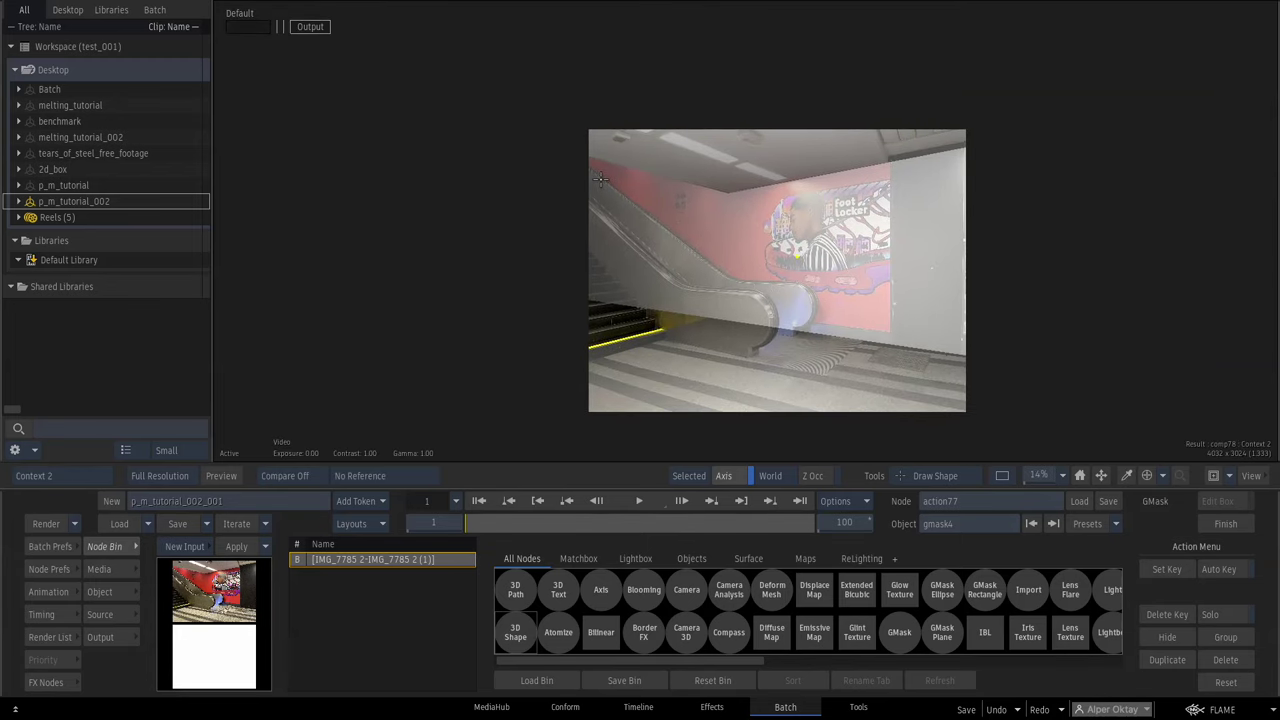
{"action": "key", "text": "alt+i"}
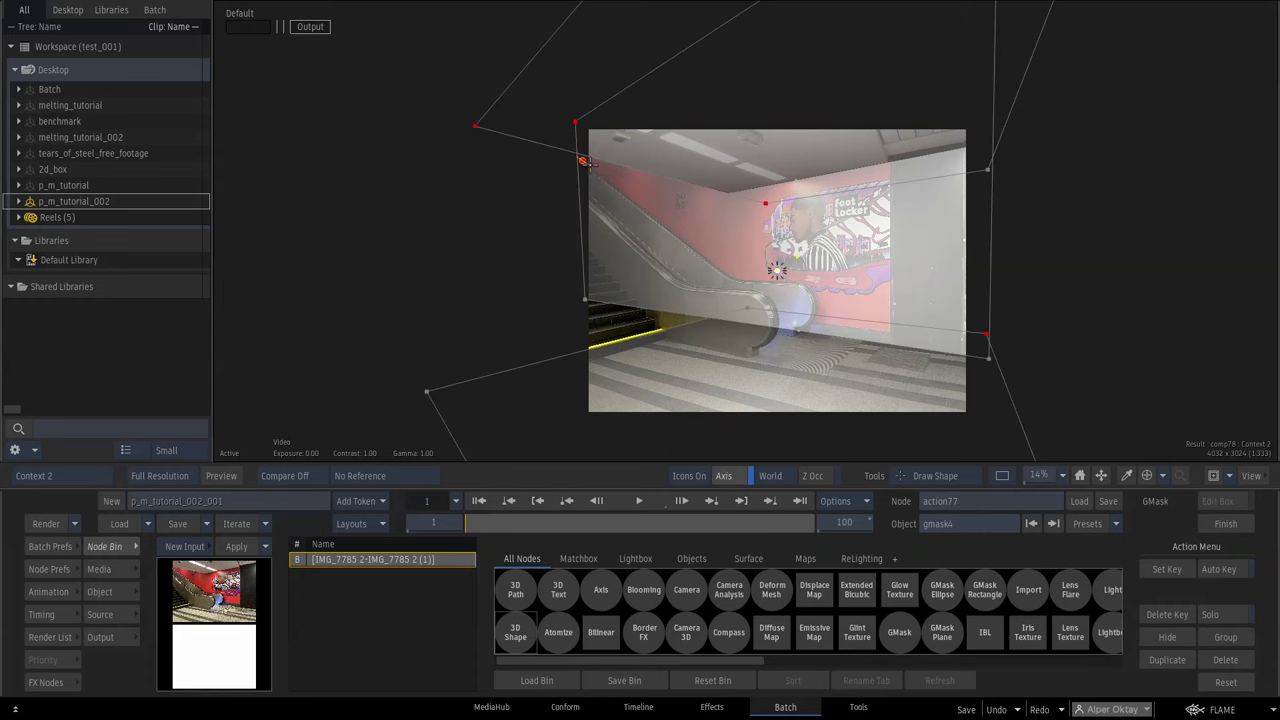
{"action": "left_click", "coordinate": [666, 227]}
{"action": "left_click", "coordinate": [729, 275]}
{"action": "left_click_drag", "start_coordinate": [974, 412], "coordinate": [899, 186]}
{"action": "left_click", "coordinate": [781, 202]}
{"action": "key", "text": "1"}
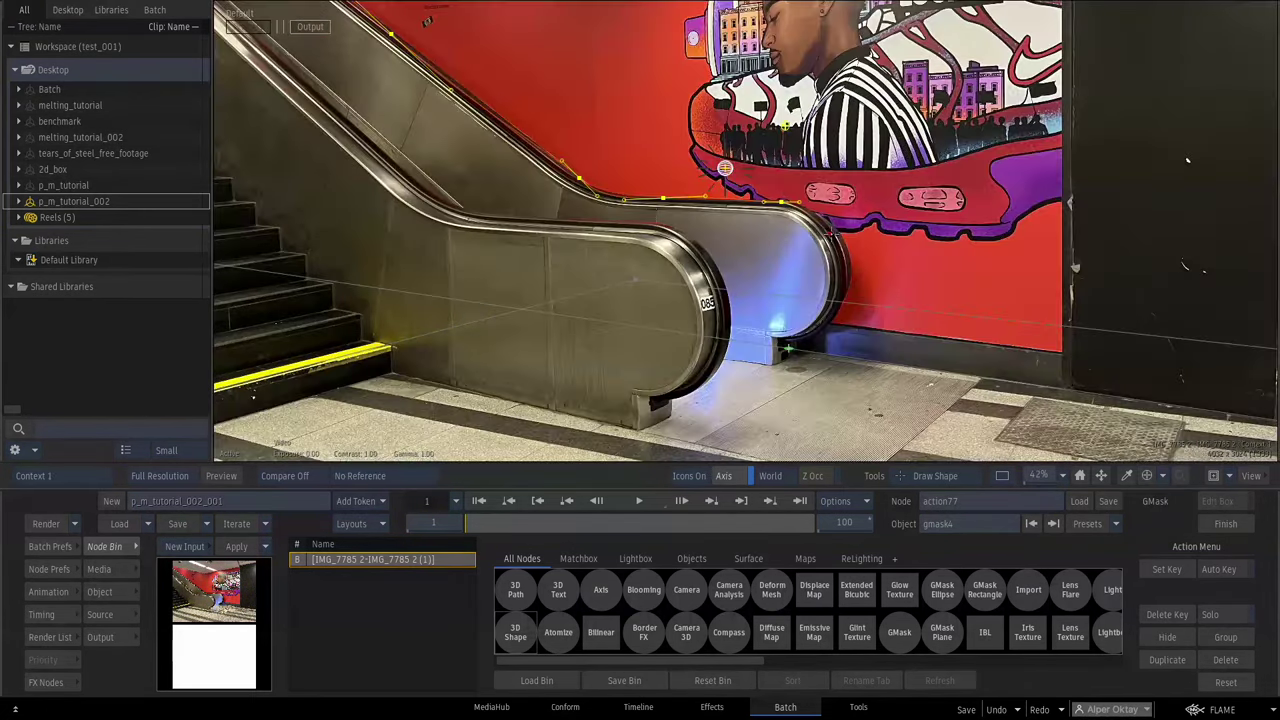
Continue the outline around the handrail's rounded end to the floor, extend it past the photo's left border and close it
{"action": "left_click_drag", "start_coordinate": [847, 249], "coordinate": [851, 268]}
{"action": "left_click_drag", "start_coordinate": [835, 317], "coordinate": [820, 333]}
{"action": "left_click_drag", "start_coordinate": [1038, 477], "coordinate": [1004, 474]}
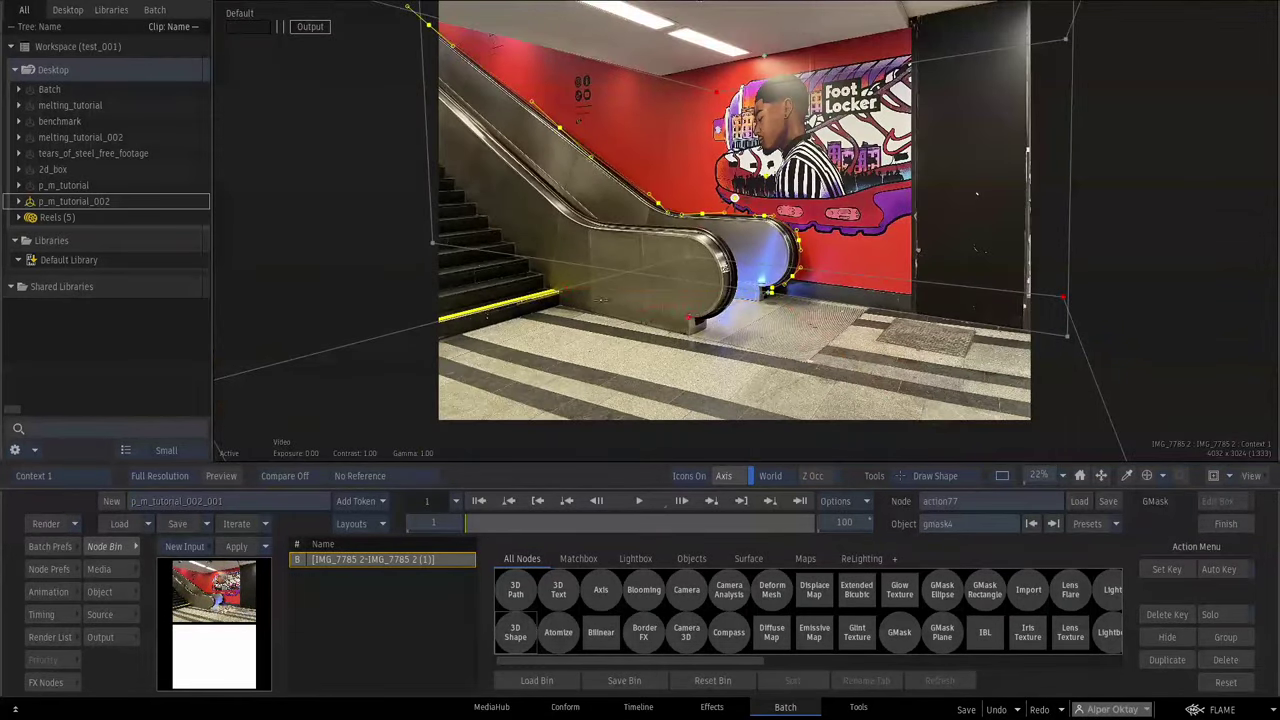
{"action": "left_click", "coordinate": [393, 237]}
{"action": "left_click_drag", "start_coordinate": [385, 100], "coordinate": [398, 155]}
{"action": "left_click", "coordinate": [405, 50]}
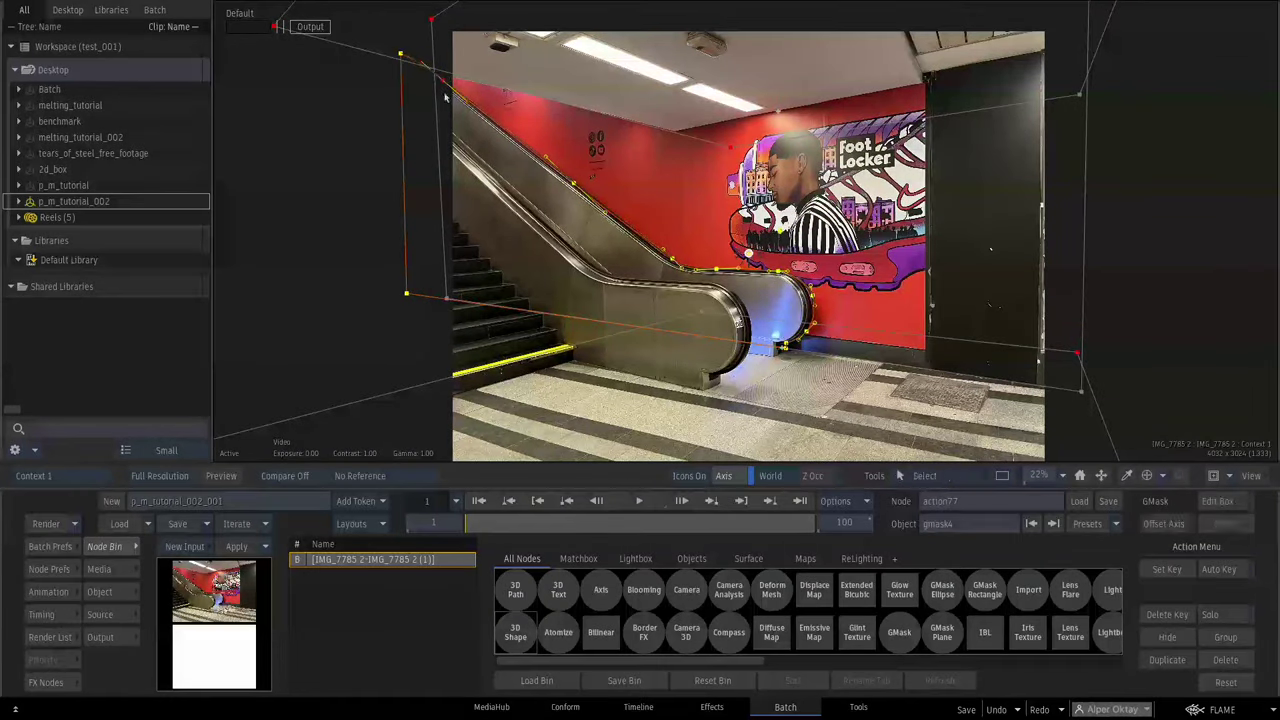
Adjust gmask4's points along the sloping part of the far handrail so the outline follows its upper edge
{"action": "left_click_drag", "start_coordinate": [1039, 475], "coordinate": [1080, 475]}
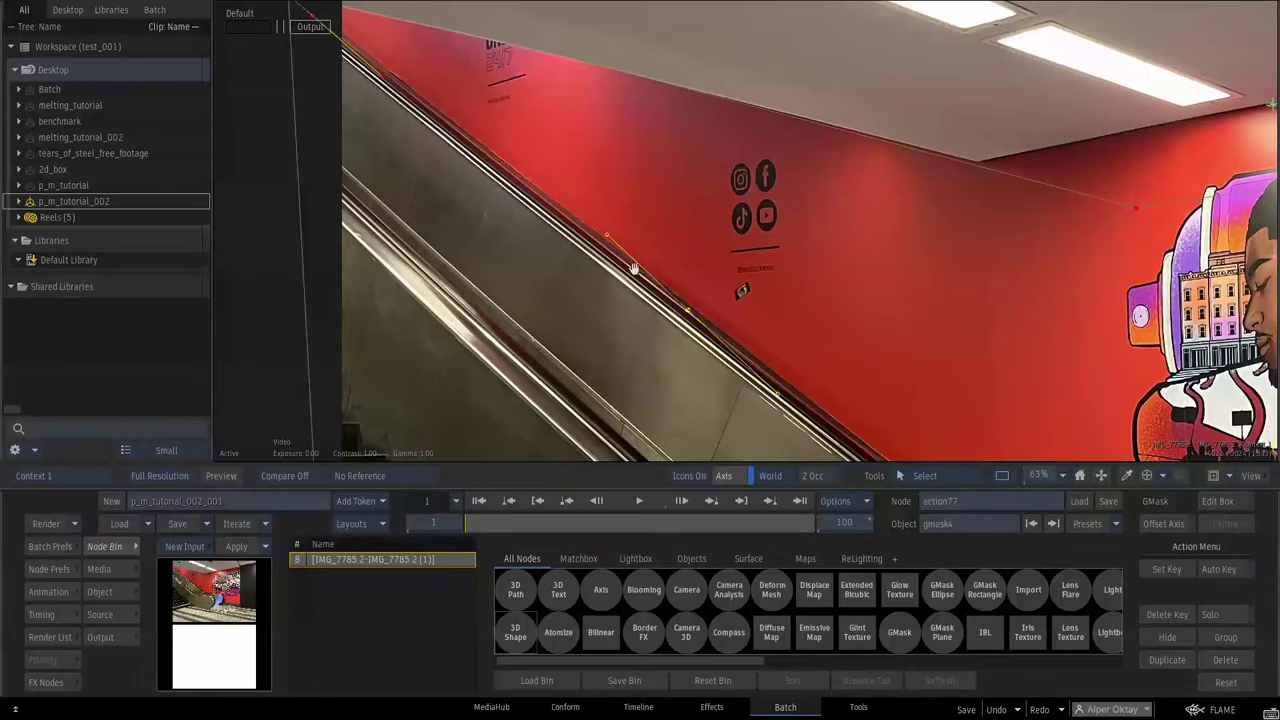
{"action": "left_click_drag", "start_coordinate": [634, 266], "coordinate": [720, 311]}
{"action": "left_click_drag", "start_coordinate": [396, 63], "coordinate": [399, 55]}
{"action": "left_click_drag", "start_coordinate": [470, 120], "coordinate": [471, 110]}
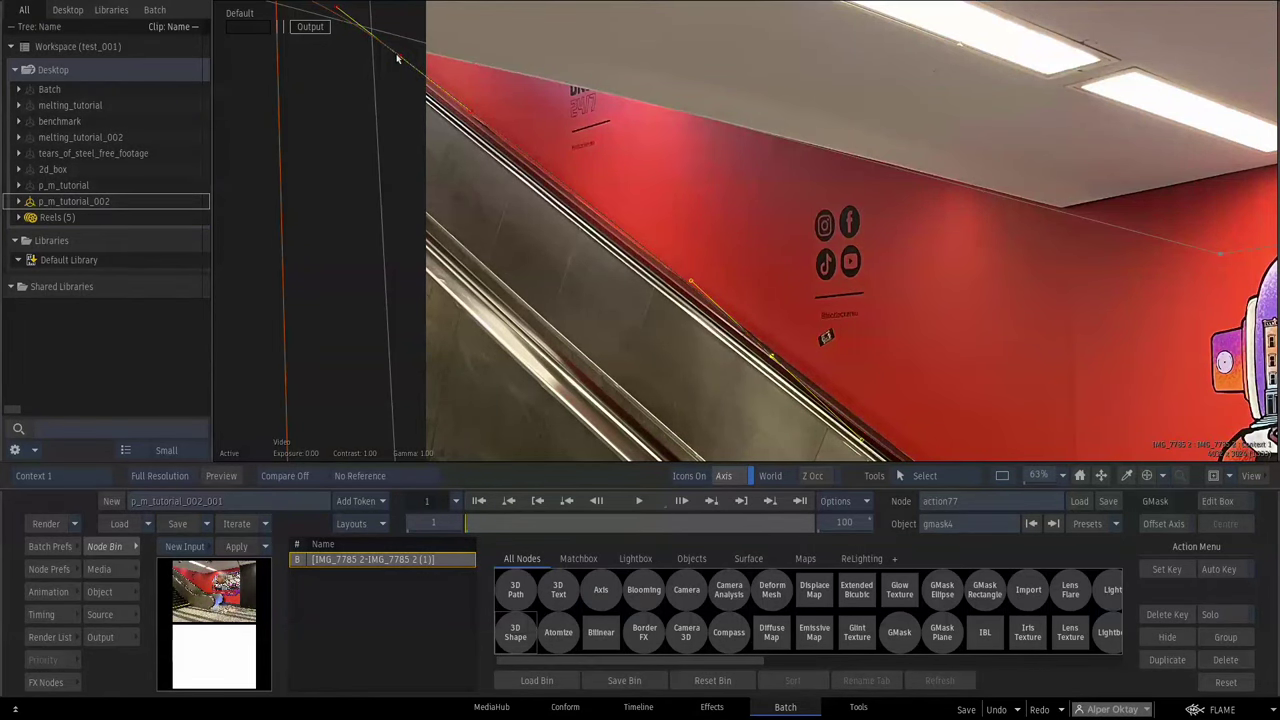
{"action": "left_click_drag", "start_coordinate": [397, 56], "coordinate": [397, 57]}
{"action": "left_click_drag", "start_coordinate": [711, 243], "coordinate": [521, 26]}
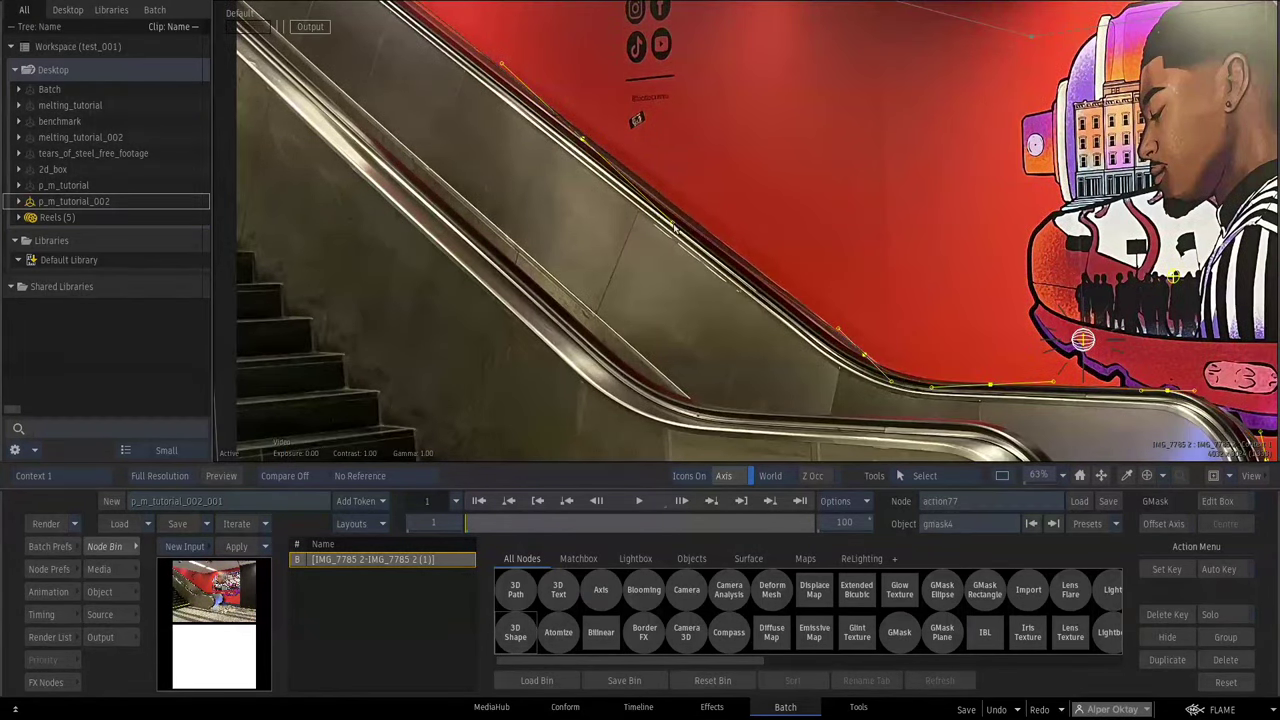
{"action": "left_click_drag", "start_coordinate": [673, 224], "coordinate": [680, 214]}
{"action": "left_click_drag", "start_coordinate": [584, 138], "coordinate": [582, 132]}
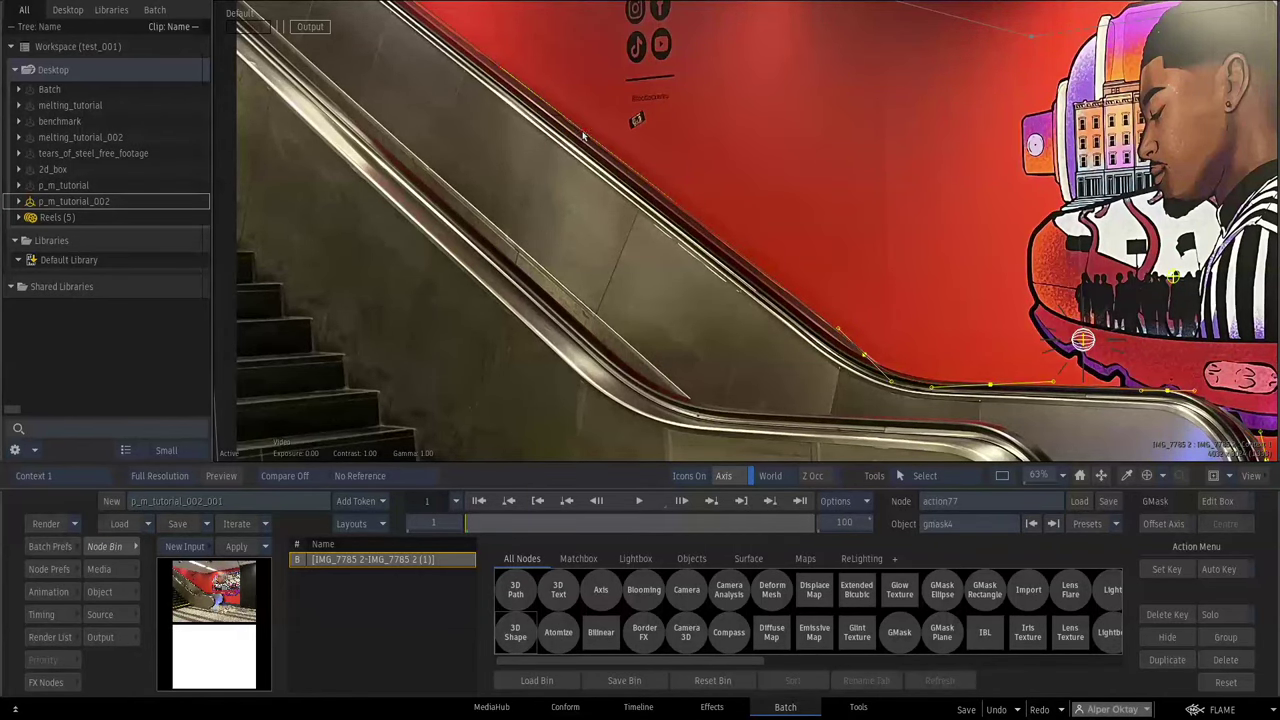
{"action": "left_click_drag", "start_coordinate": [857, 263], "coordinate": [620, 182]}
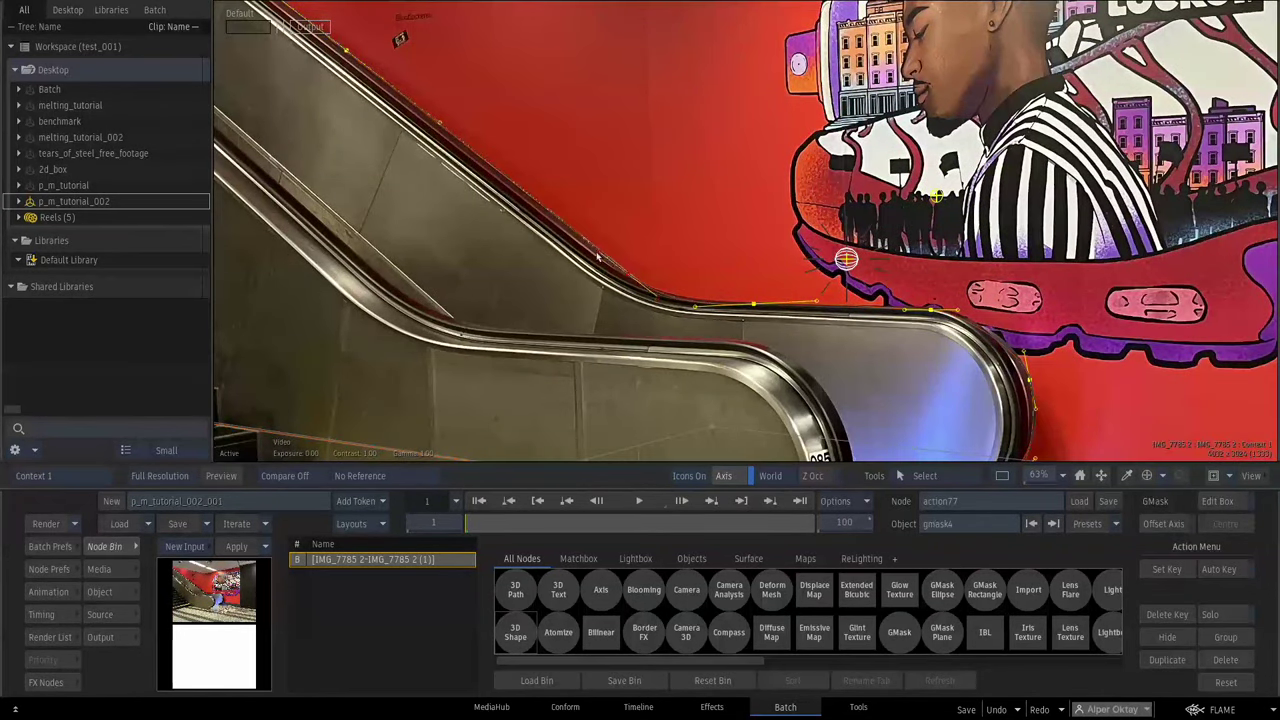
Refine gmask4's points and tangents at the handrail's lower bend and around its rounded end down to the floor
{"action": "left_click_drag", "start_coordinate": [1040, 476], "coordinate": [1010, 476]}
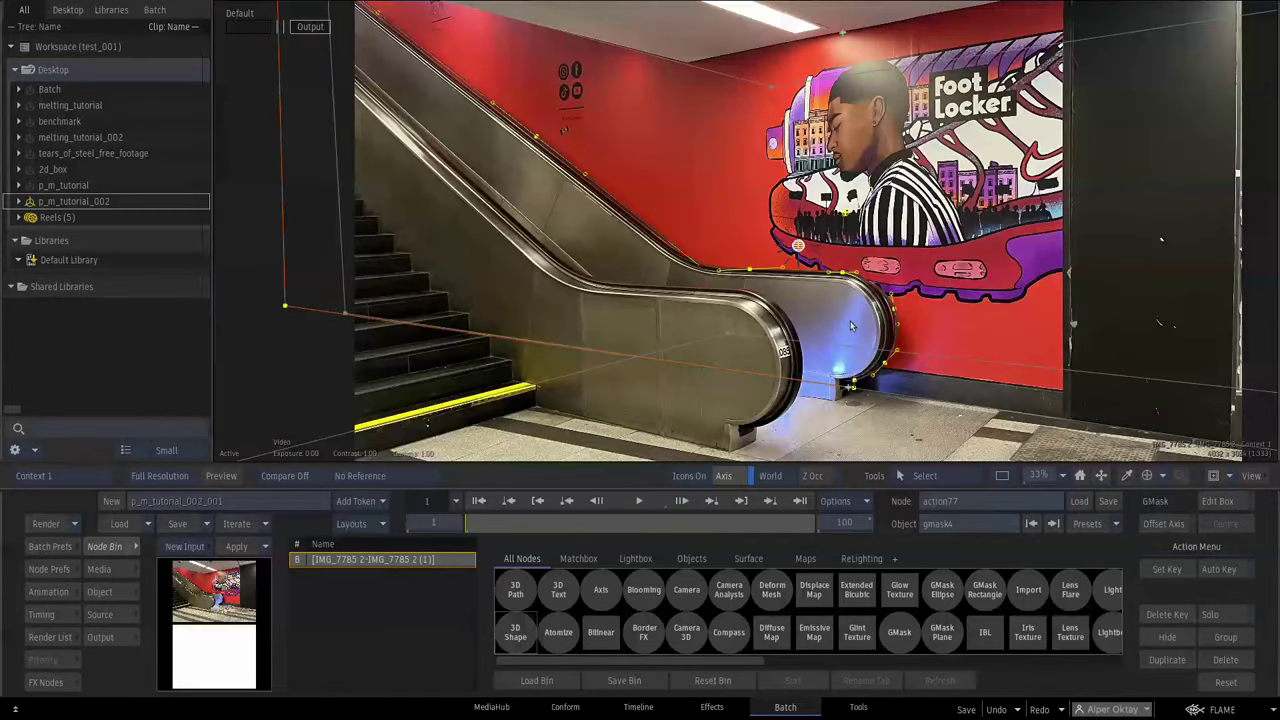
{"action": "left_click_drag", "start_coordinate": [838, 351], "coordinate": [896, 303]}
{"action": "scroll", "coordinate": [760, 215], "scroll_direction": "up", "scroll_amount": 4}
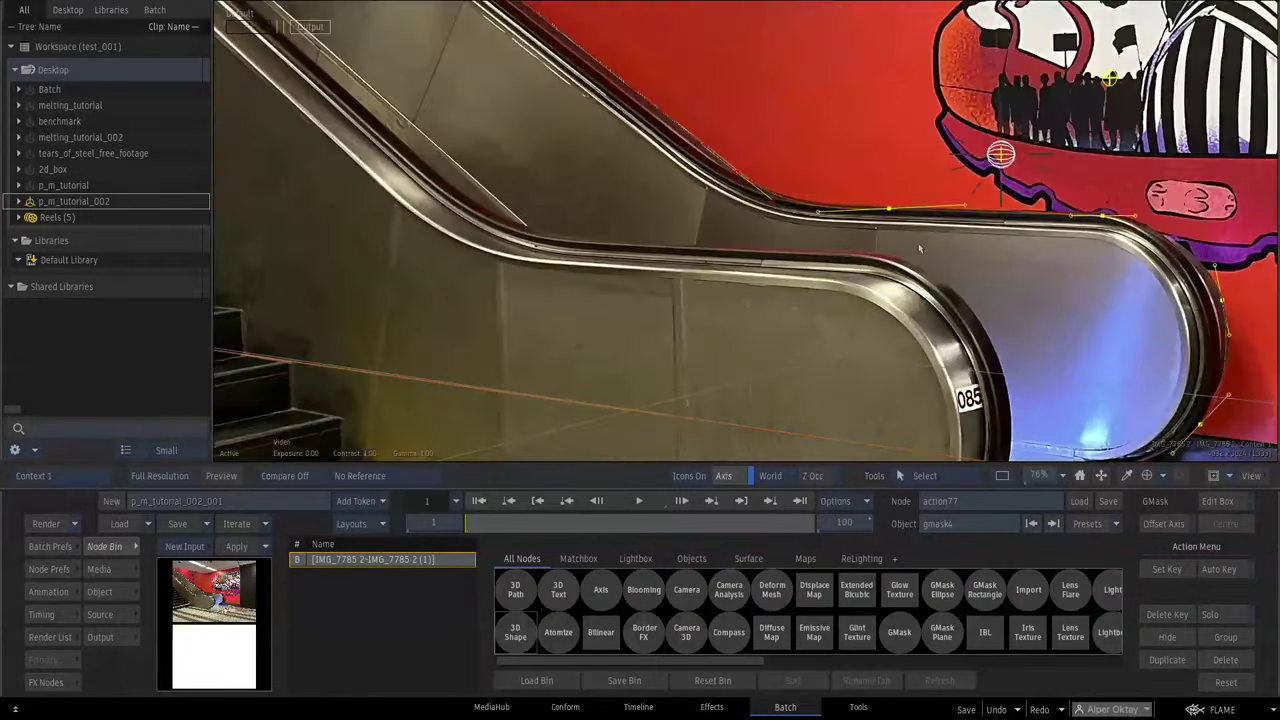
{"action": "left_click_drag", "start_coordinate": [736, 168], "coordinate": [737, 169]}
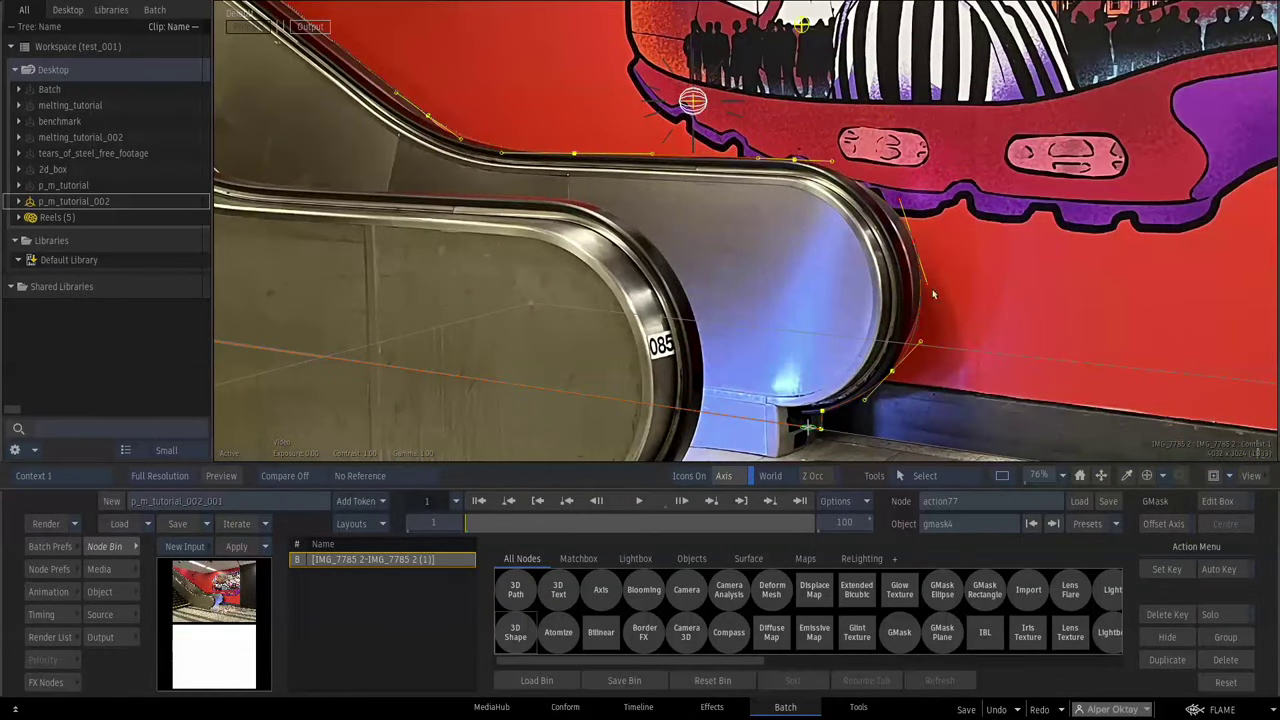
{"action": "left_click_drag", "start_coordinate": [933, 294], "coordinate": [929, 235]}
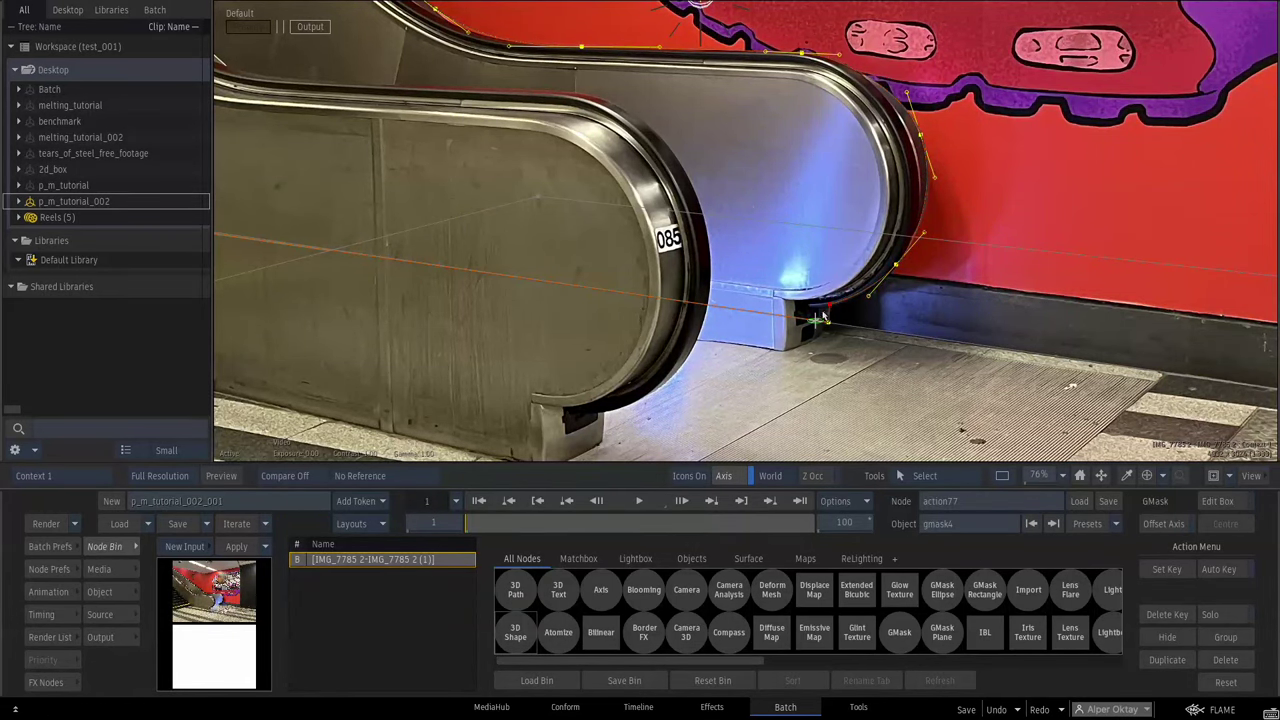
Set the extrusion direction of the new 3D Shape, shape3d1, to Front
{"action": "key", "text": "grave"}
{"action": "key", "text": "F4"}
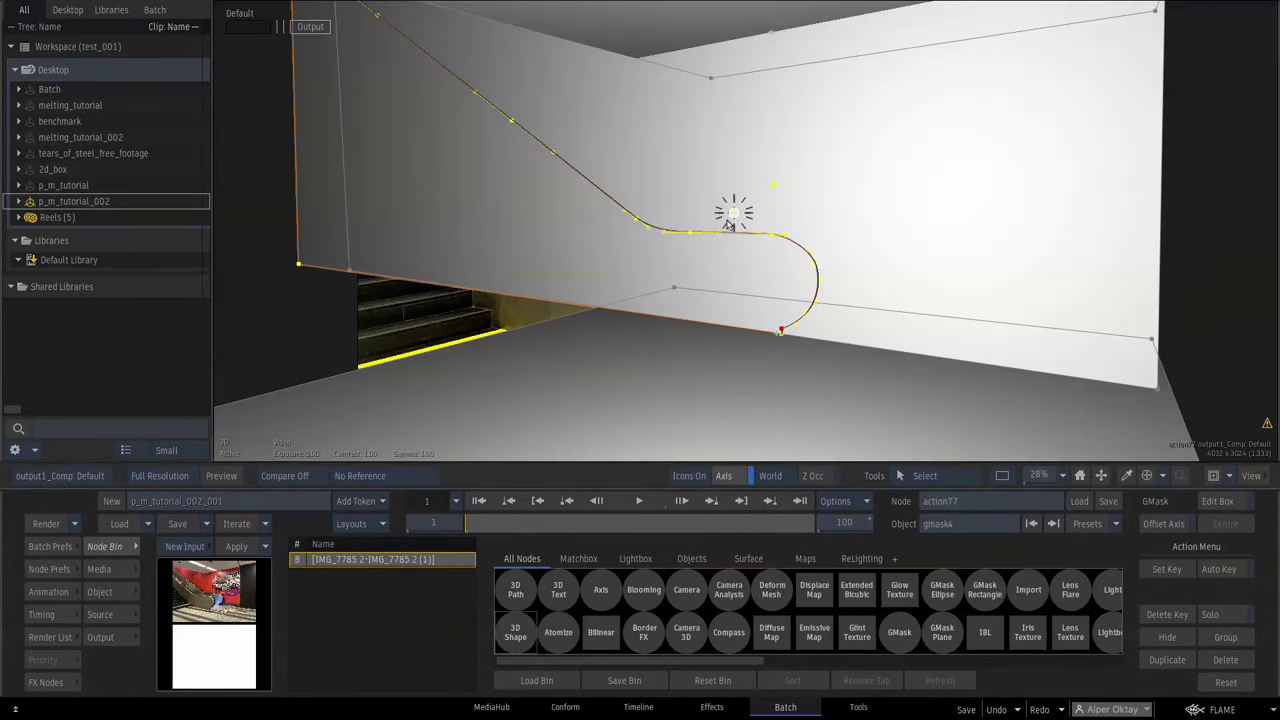
{"action": "key", "text": "F4"}
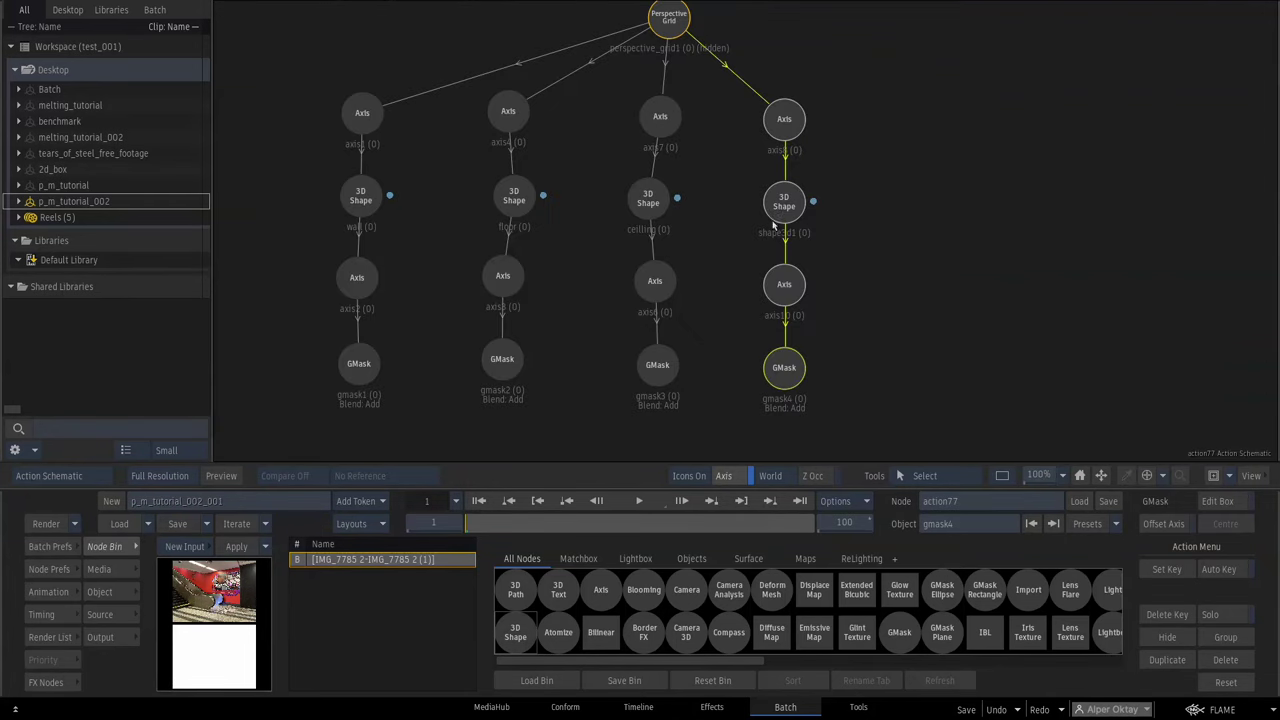
{"action": "left_click", "coordinate": [786, 206]}
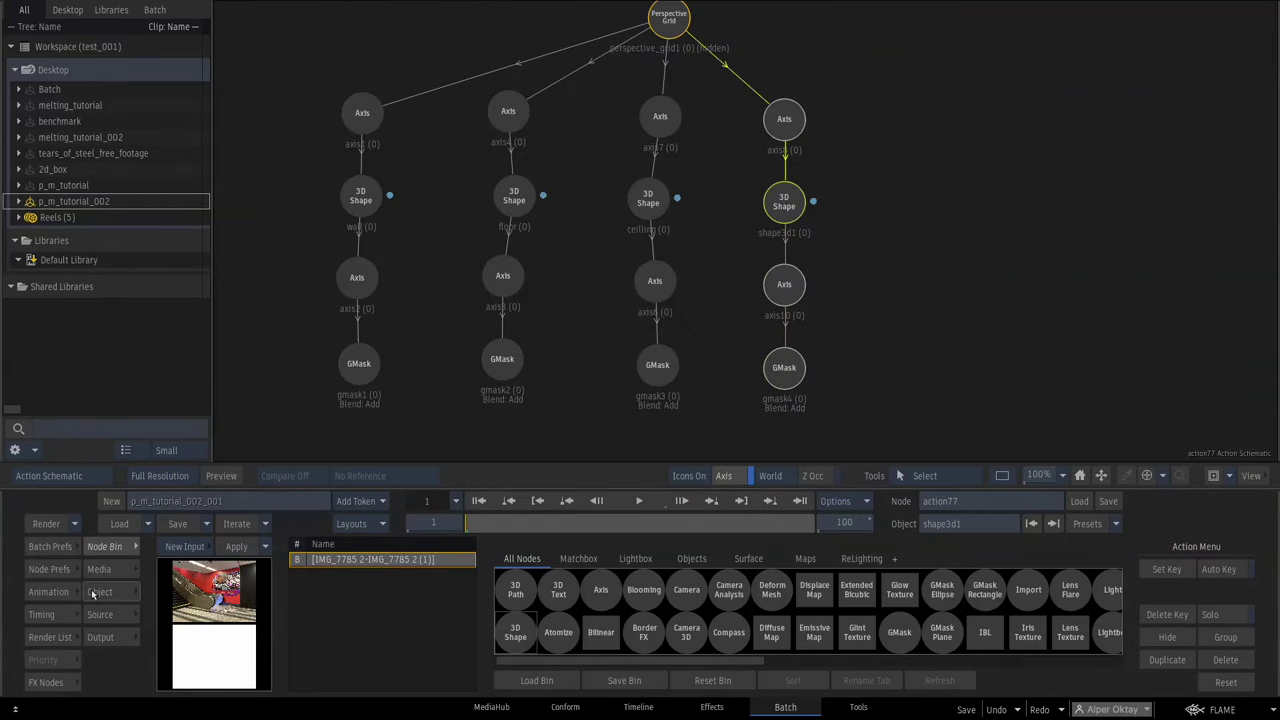
{"action": "left_click", "coordinate": [99, 591]}
{"action": "key", "text": "F1"}
{"action": "left_click", "coordinate": [259, 617]}
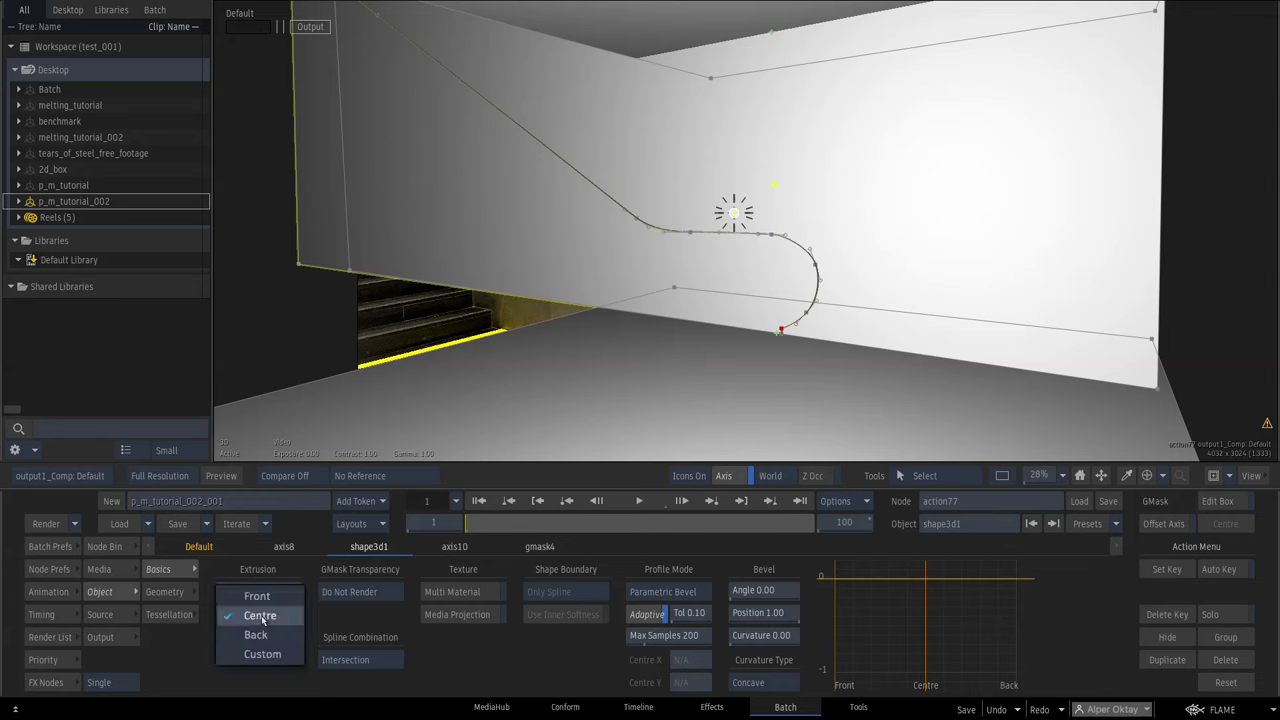
{"action": "left_click", "coordinate": [250, 591]}
Set shape3d1's extrusion depth to 197, matching the handrail's width against the photo overlay
{"action": "left_click_drag", "start_coordinate": [270, 591], "coordinate": [380, 574]}
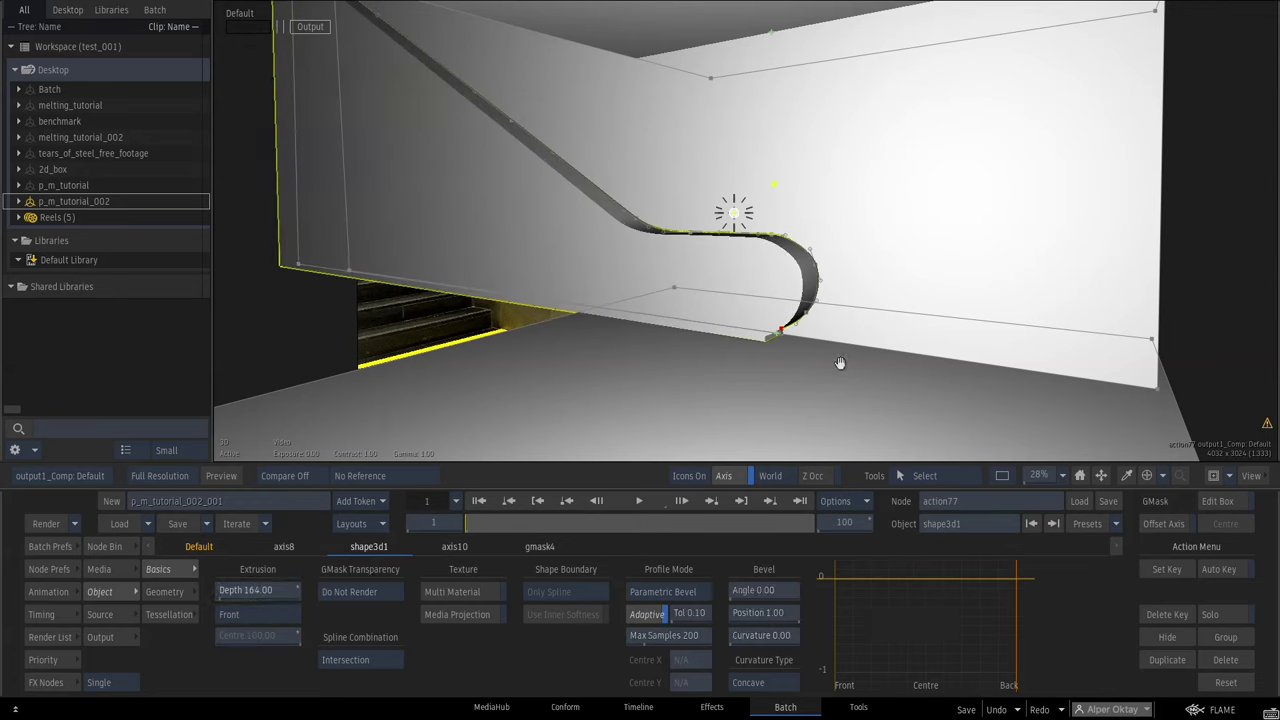
{"action": "key", "text": "2"}
{"action": "left_click_drag", "start_coordinate": [1045, 478], "coordinate": [1078, 459]}
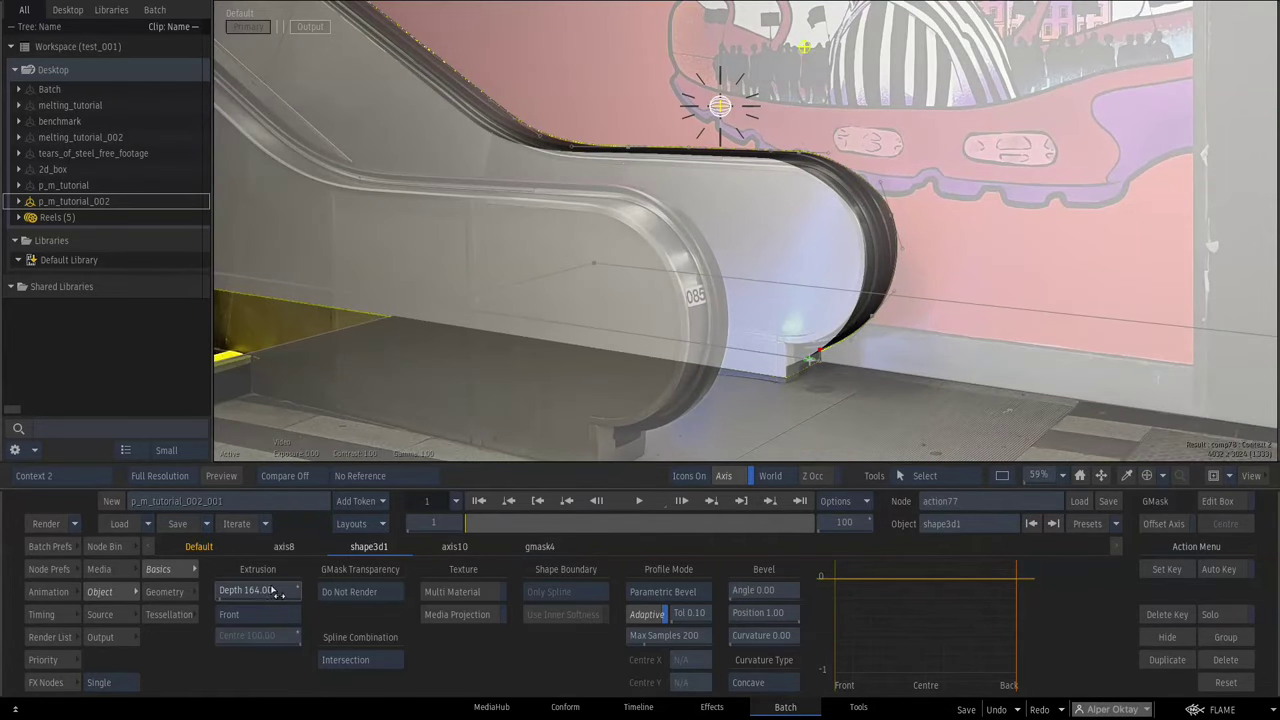
{"action": "left_click_drag", "start_coordinate": [277, 591], "coordinate": [323, 556]}
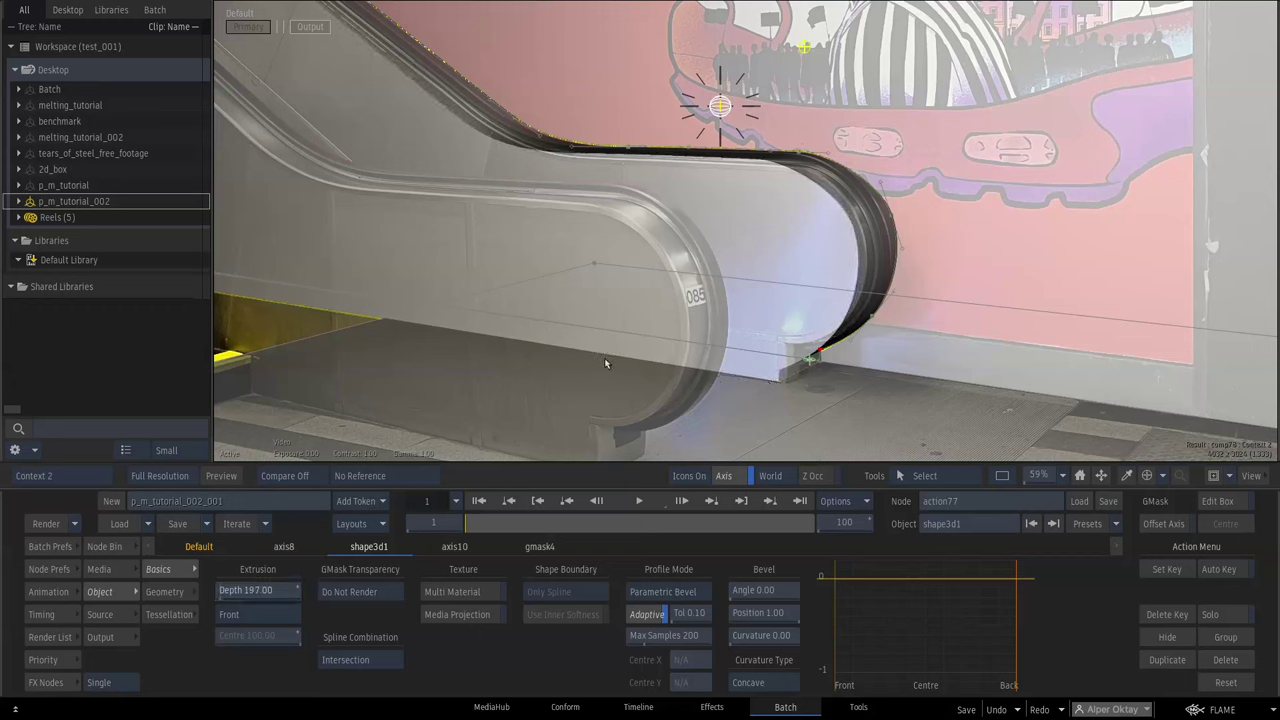
Adjust the tangents of gmask4's points at the rounded handrail end to fit the curve in the photo
{"action": "left_click", "coordinate": [886, 188]}
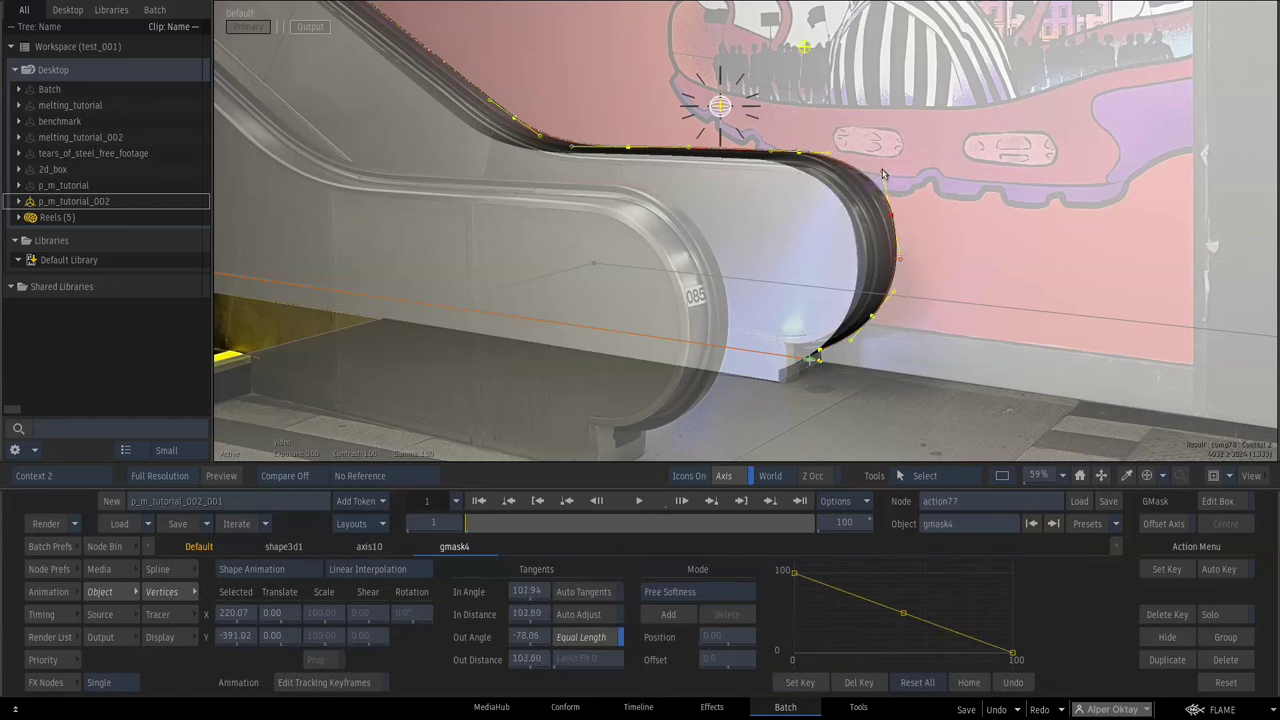
{"action": "left_click_drag", "start_coordinate": [883, 175], "coordinate": [842, 158]}
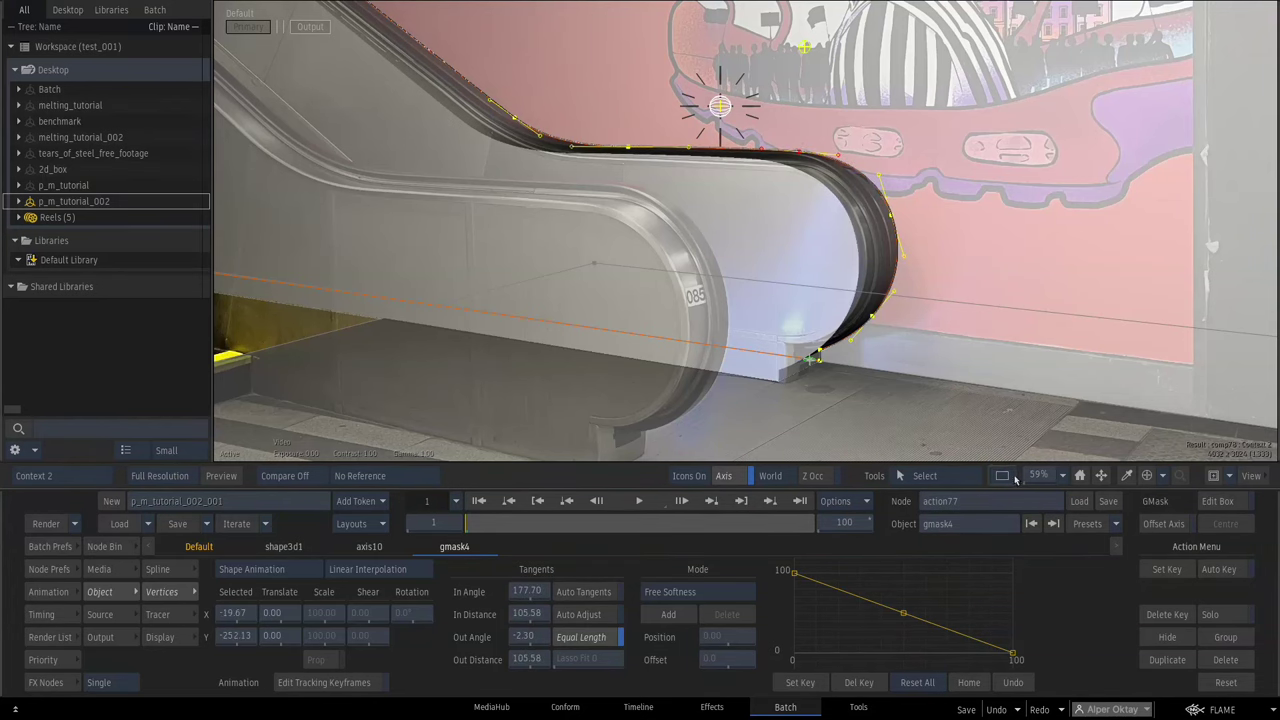
{"action": "left_click_drag", "start_coordinate": [1042, 478], "coordinate": [1034, 478]}
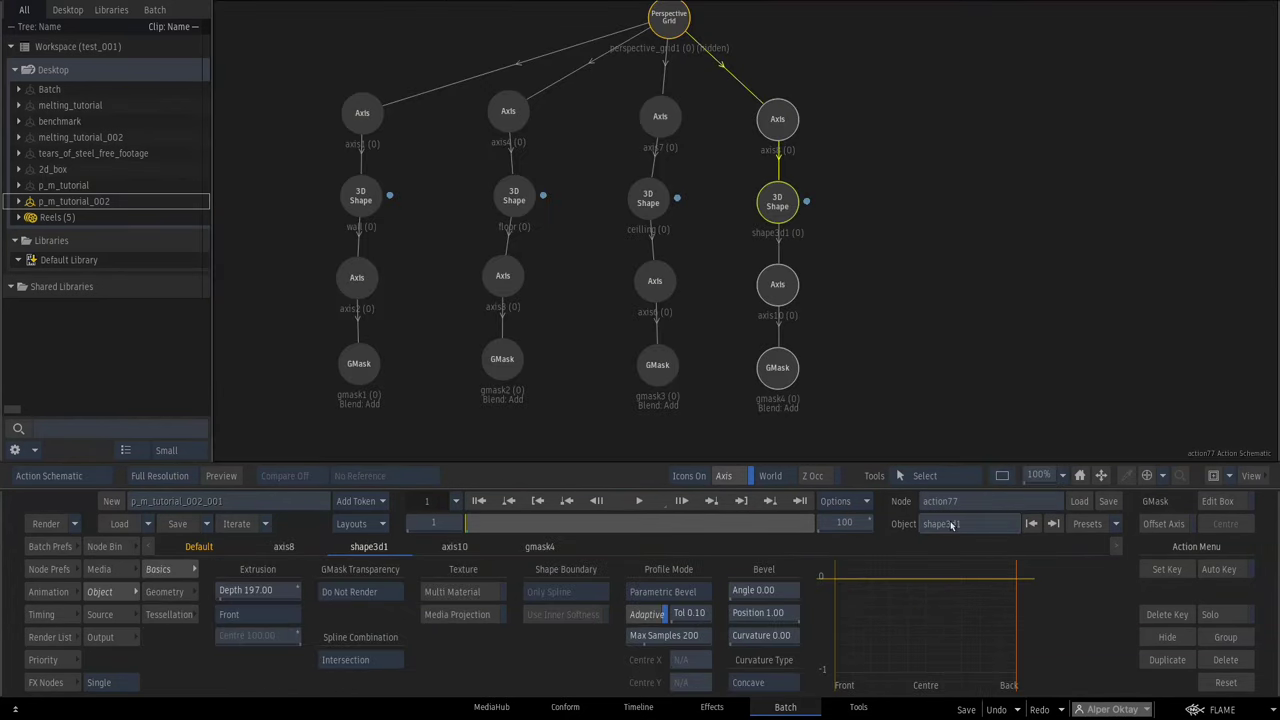
Rename shape3d1 as escalator_left
{"action": "left_click_drag", "start_coordinate": [957, 524], "coordinate": [920, 522]}
{"action": "key", "text": "BackSpace"}
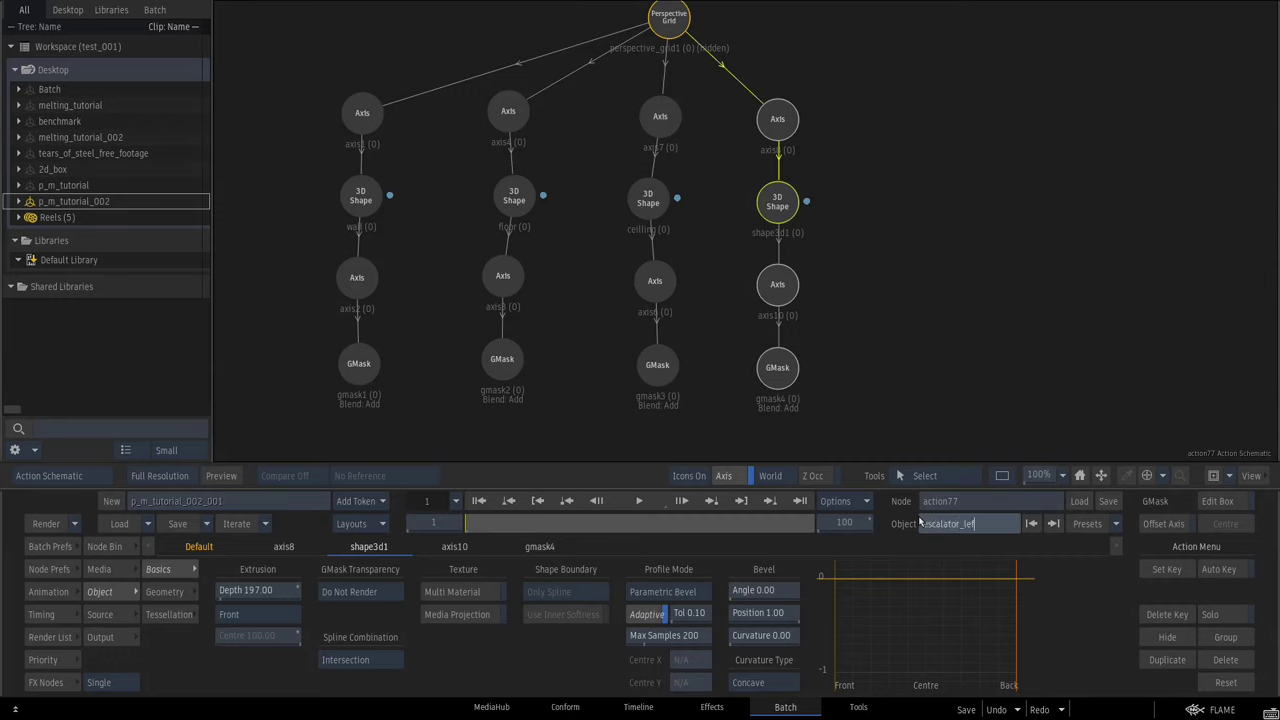
{"action": "key", "text": "Return"}
Duplicate the escalator_left branch from its top axis and parent the copy to the Perspective Grid
{"action": "left_click_drag", "start_coordinate": [788, 116], "coordinate": [784, 117]}
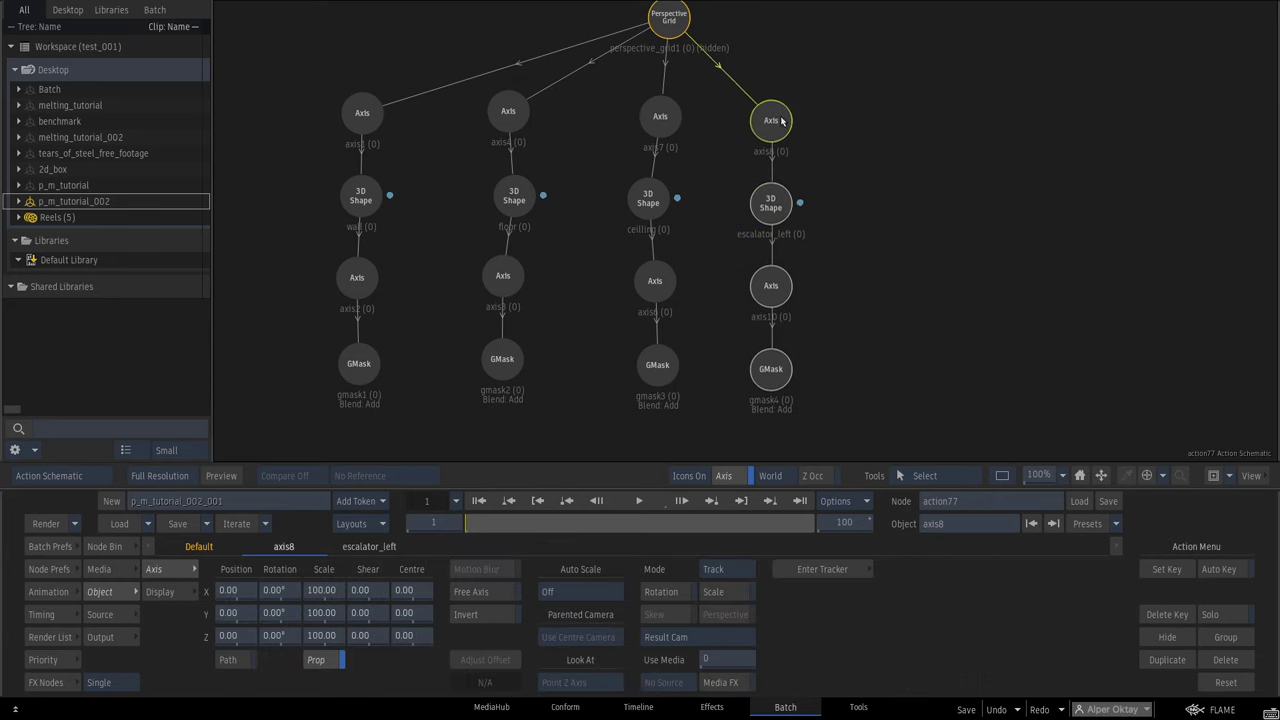
{"action": "key", "text": "ctrl+c"}
{"action": "key", "text": "ctrl+v"}
{"action": "left_click_drag", "start_coordinate": [875, 80], "coordinate": [883, 110]}
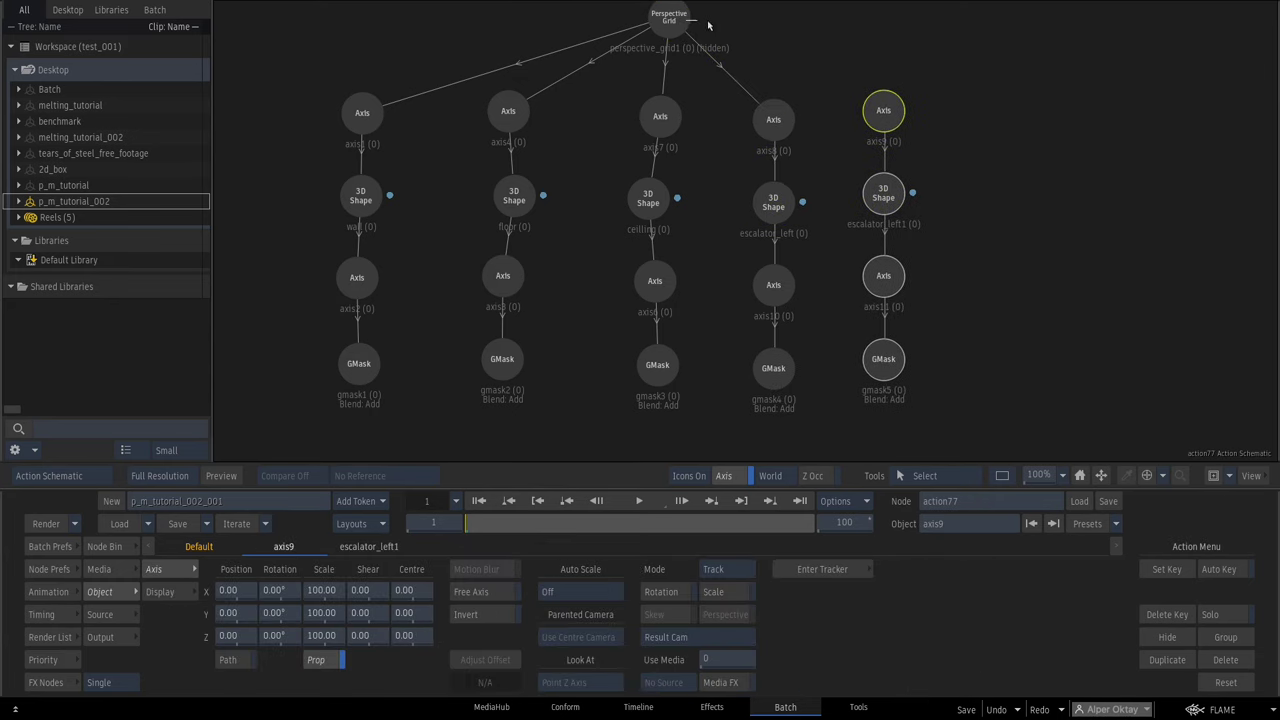
{"action": "left_click_drag", "start_coordinate": [709, 25], "coordinate": [894, 112]}
Set axis9's Z position to 726 so the duplicated escalator shape lines up with the near handrail
{"action": "key", "text": "F4"}
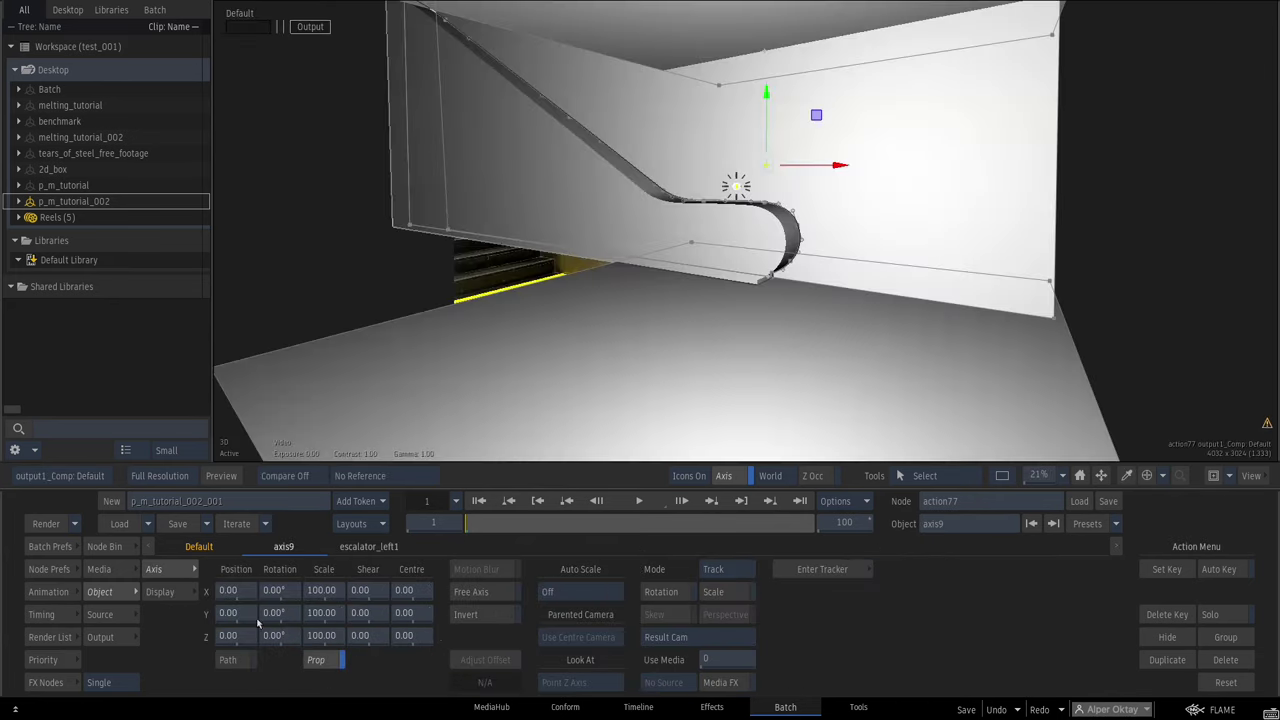
{"action": "left_click_drag", "start_coordinate": [238, 646], "coordinate": [298, 615]}
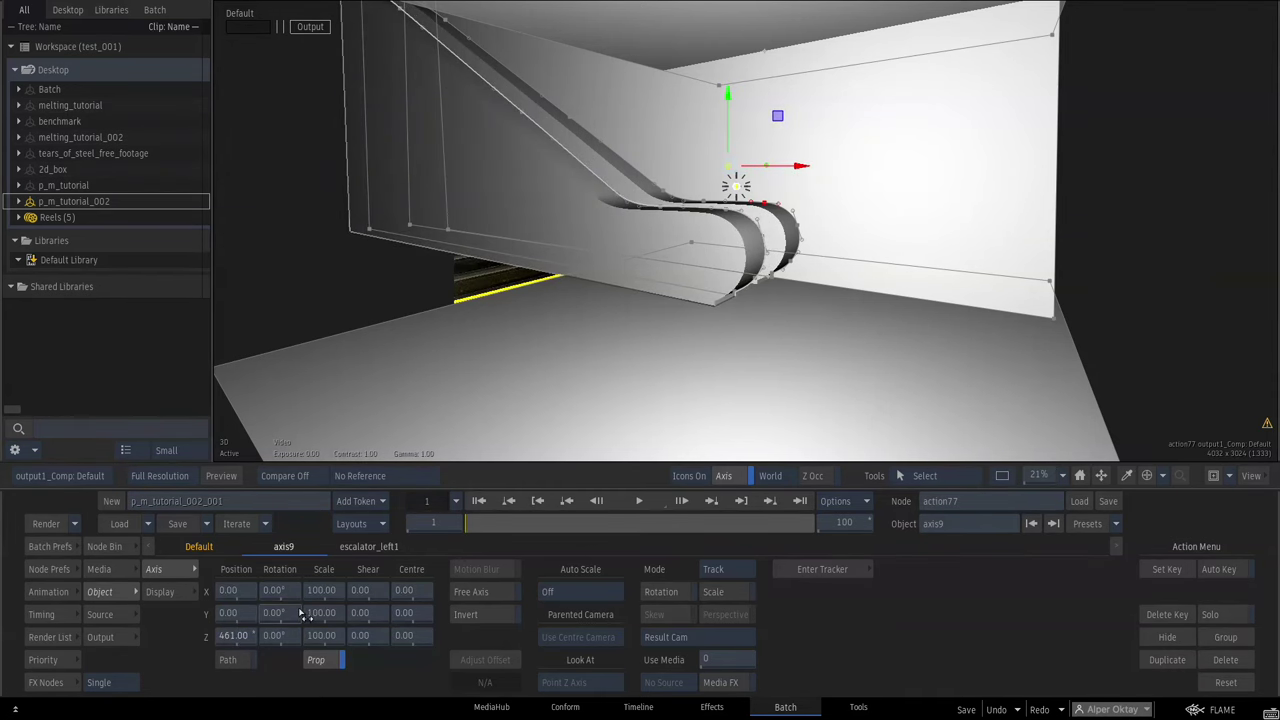
{"action": "key", "text": "2"}
{"action": "left_click_drag", "start_coordinate": [1036, 482], "coordinate": [1071, 466]}
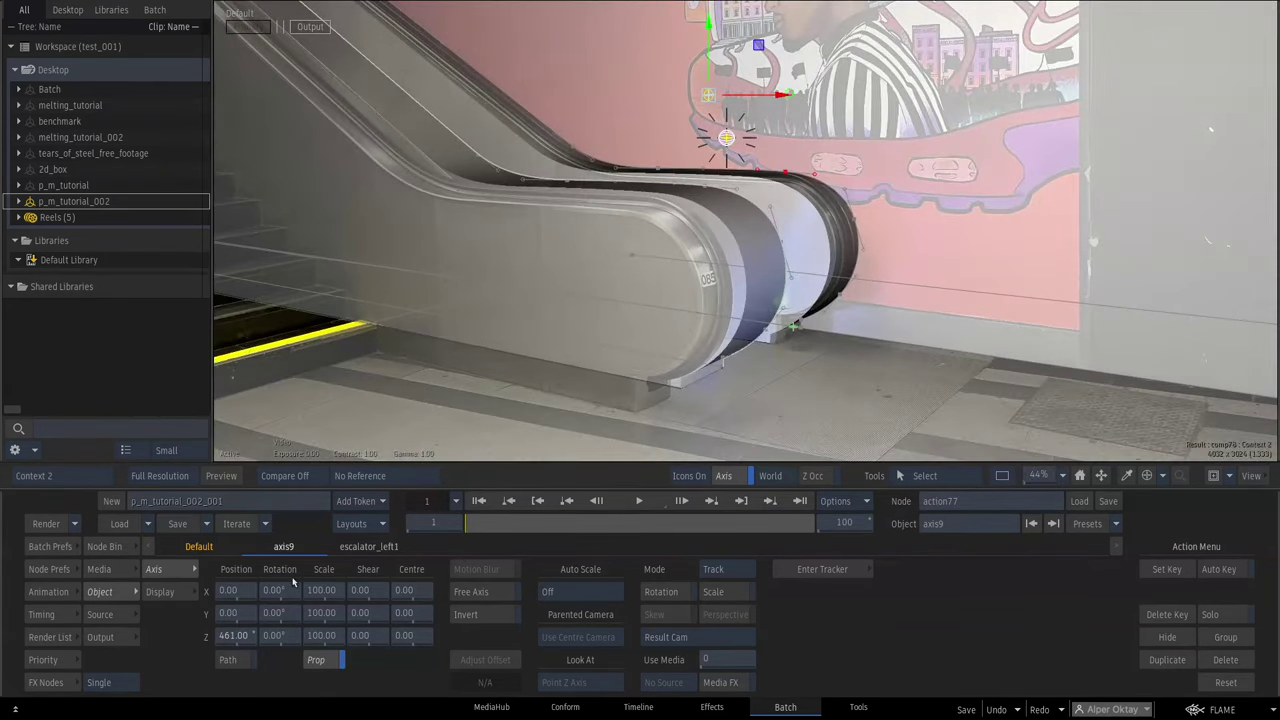
{"action": "left_click_drag", "start_coordinate": [238, 635], "coordinate": [288, 626]}
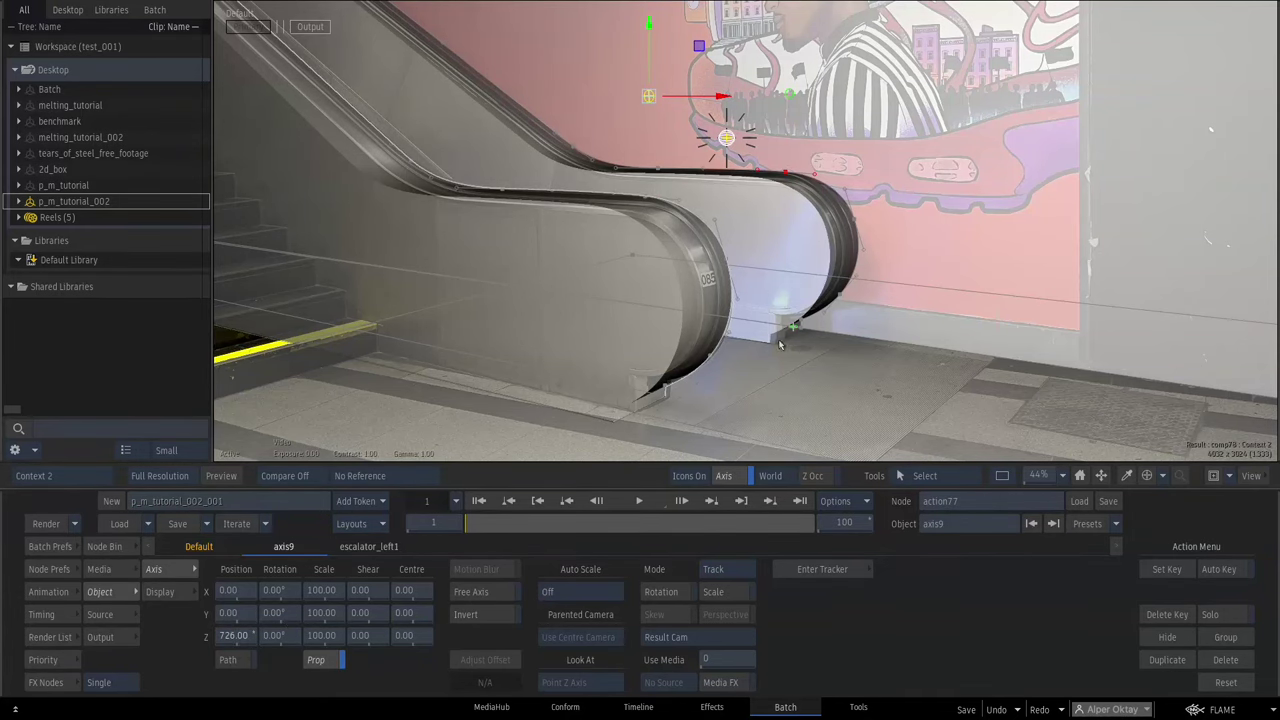
Set the extrusion depth of escalator_left1 to 140 so its thickness fits the near handrail in the photo
{"action": "key", "text": "Escape"}
{"action": "left_click", "coordinate": [898, 196]}
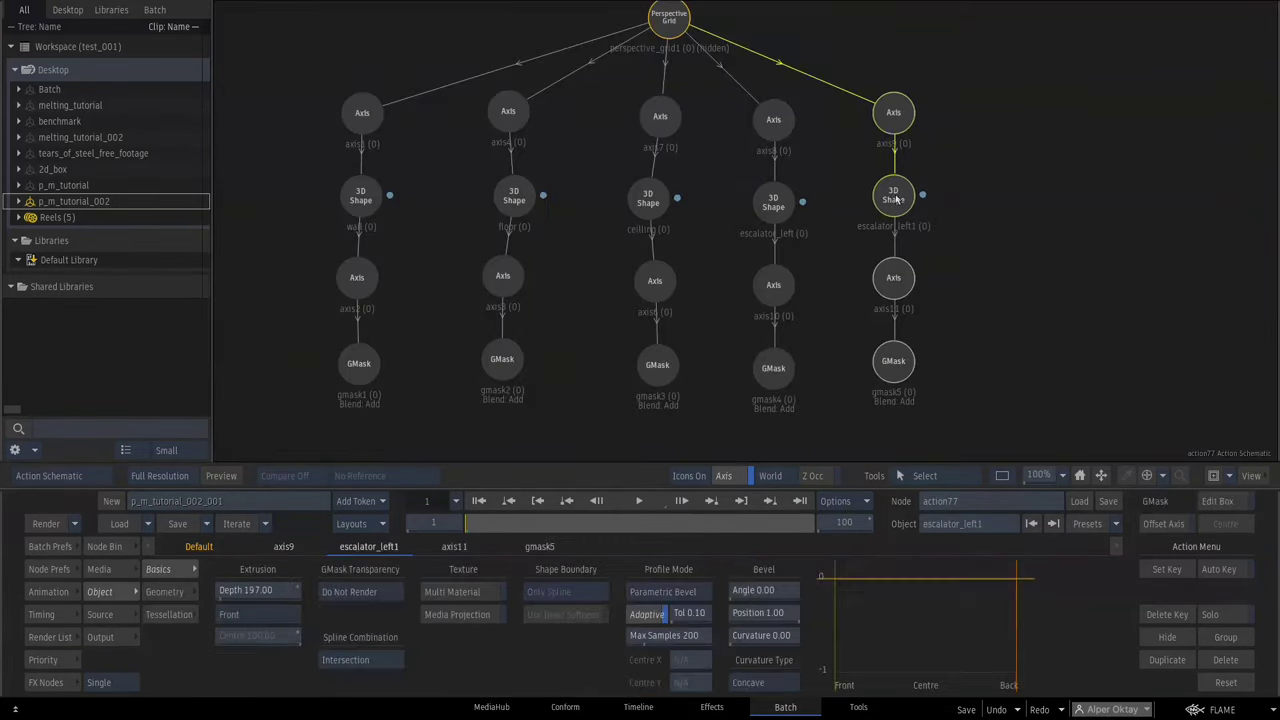
{"action": "key", "text": "Escape"}
{"action": "left_click_drag", "start_coordinate": [267, 600], "coordinate": [221, 601]}
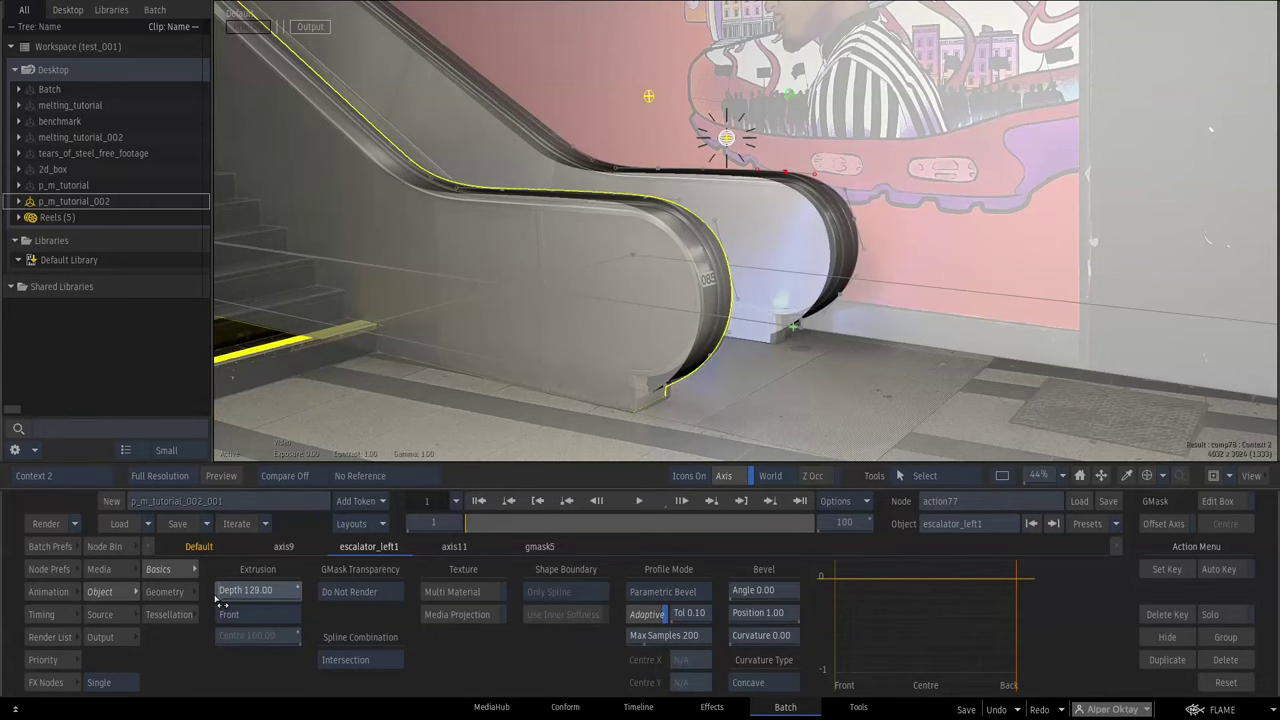
{"action": "key", "text": "F4"}
{"action": "left_click_drag", "start_coordinate": [1045, 478], "coordinate": [1019, 473]}
{"action": "left_click_drag", "start_coordinate": [867, 304], "coordinate": [865, 320]}
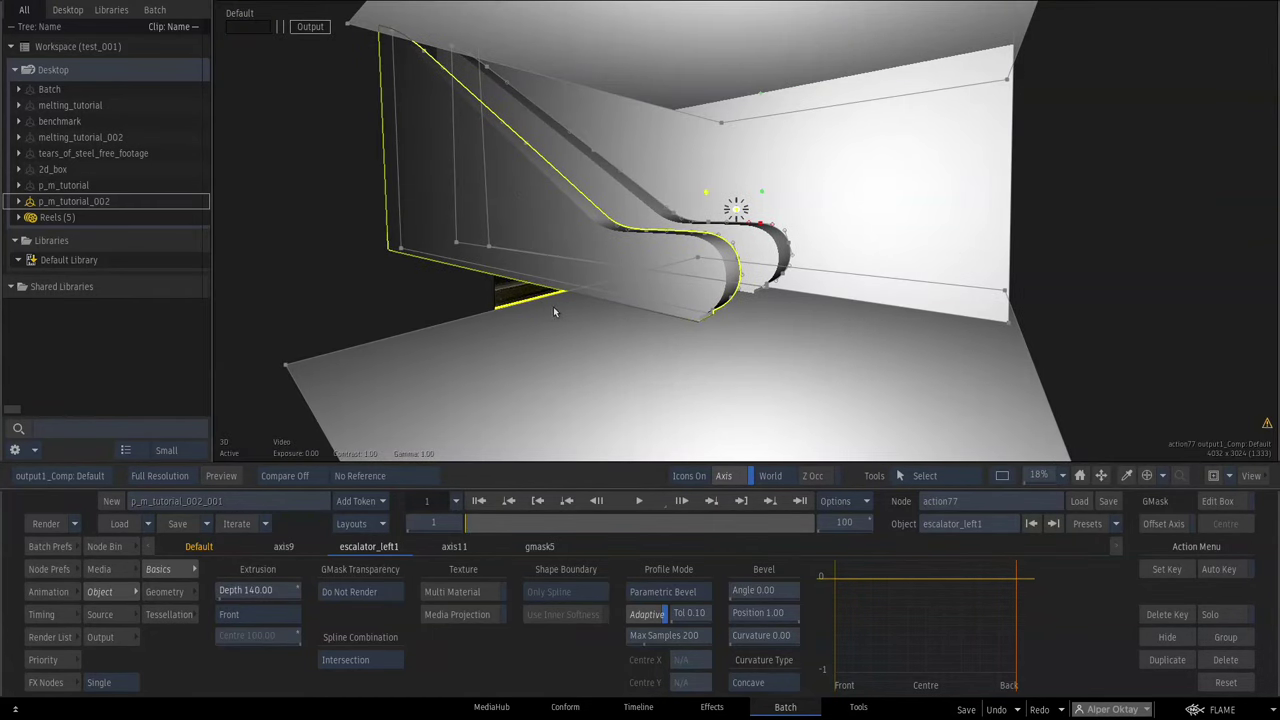
{"action": "key", "text": "F1"}
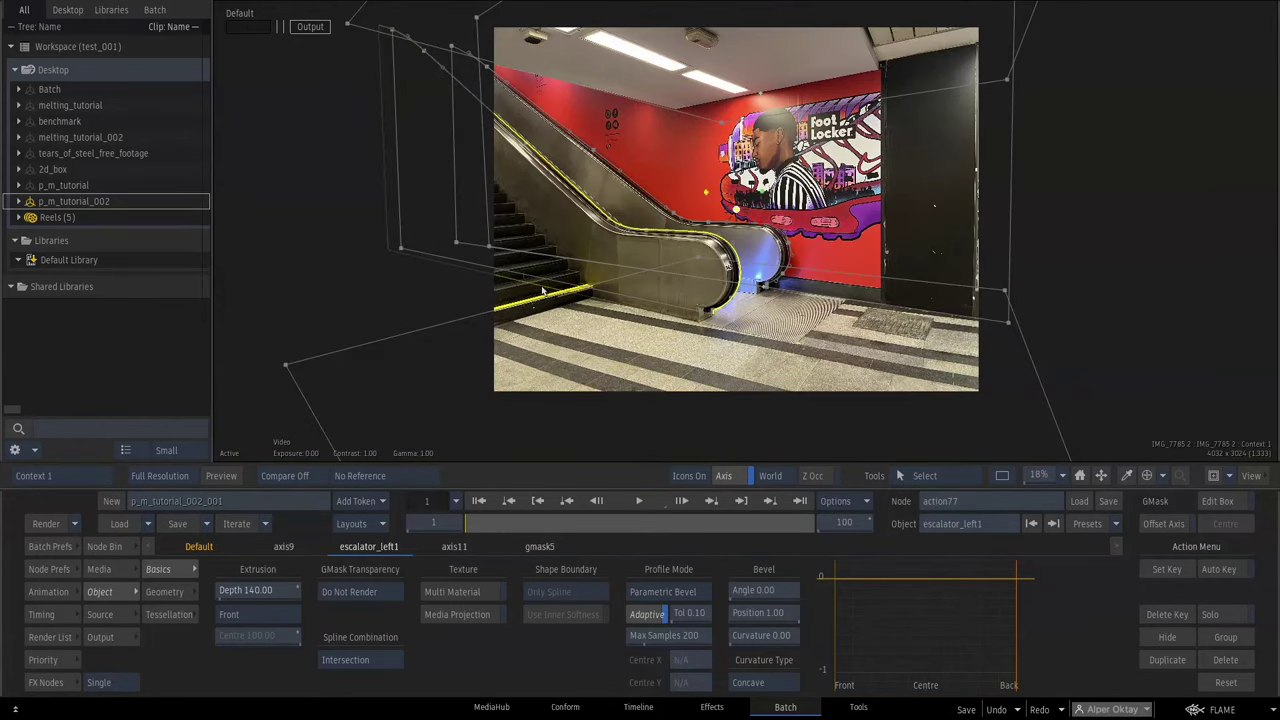
Add a 3D Shape branch under the Perspective Grid, beside the escalator_left1 branch
{"action": "key", "text": "F4"}
{"action": "left_click_drag", "start_coordinate": [806, 32], "coordinate": [750, 74]}
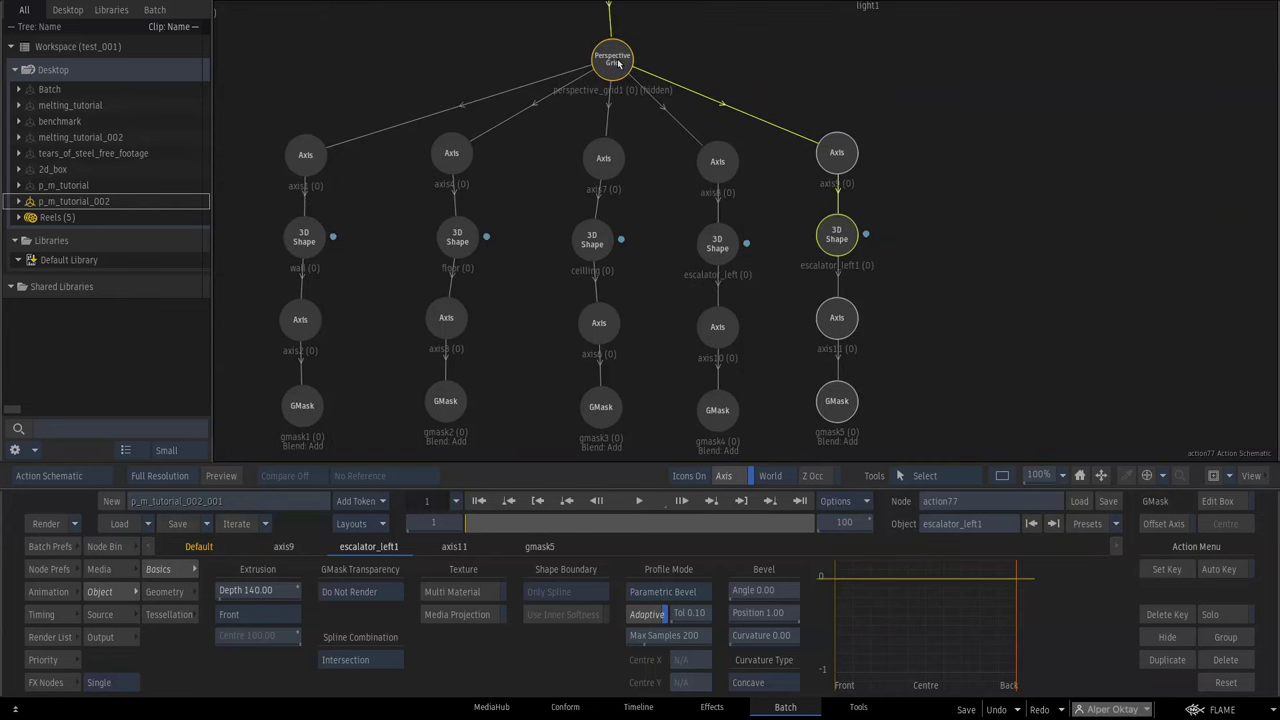
{"action": "left_click_drag", "start_coordinate": [614, 62], "coordinate": [880, 62]}
{"action": "left_click_drag", "start_coordinate": [929, 113], "coordinate": [700, 91]}
{"action": "left_click", "coordinate": [137, 545]}
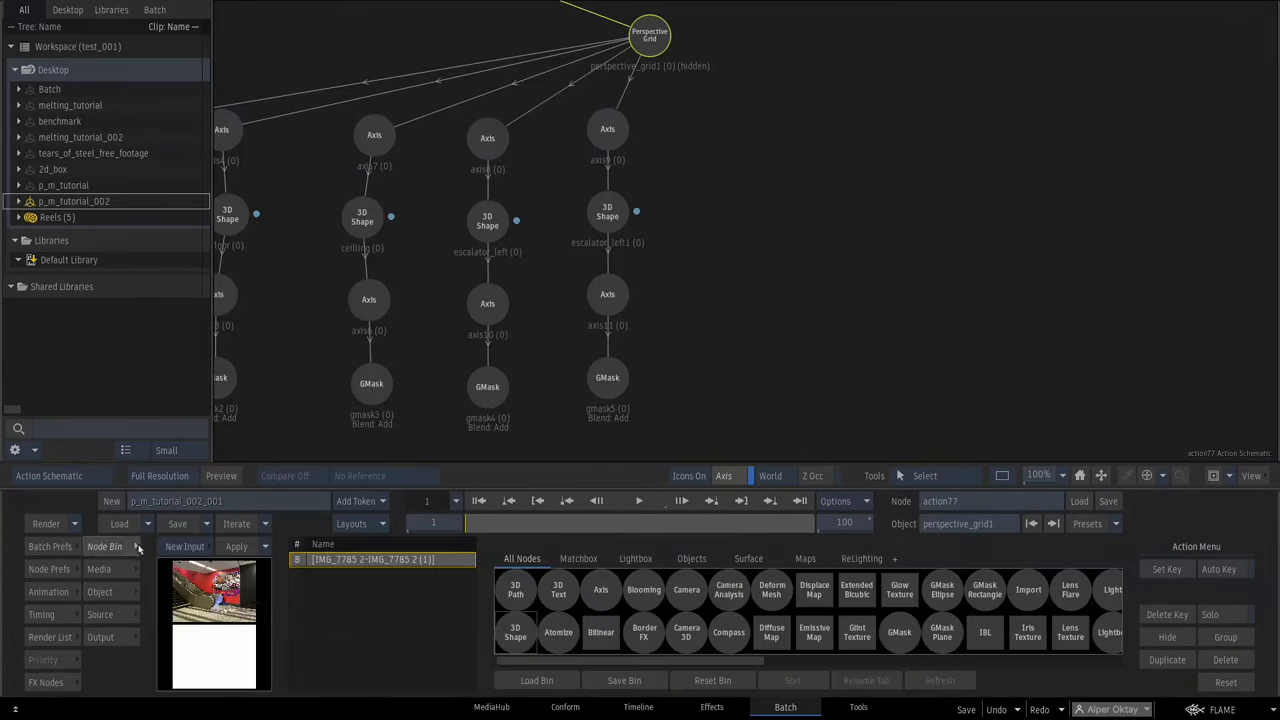
{"action": "left_click_drag", "start_coordinate": [519, 632], "coordinate": [736, 127]}
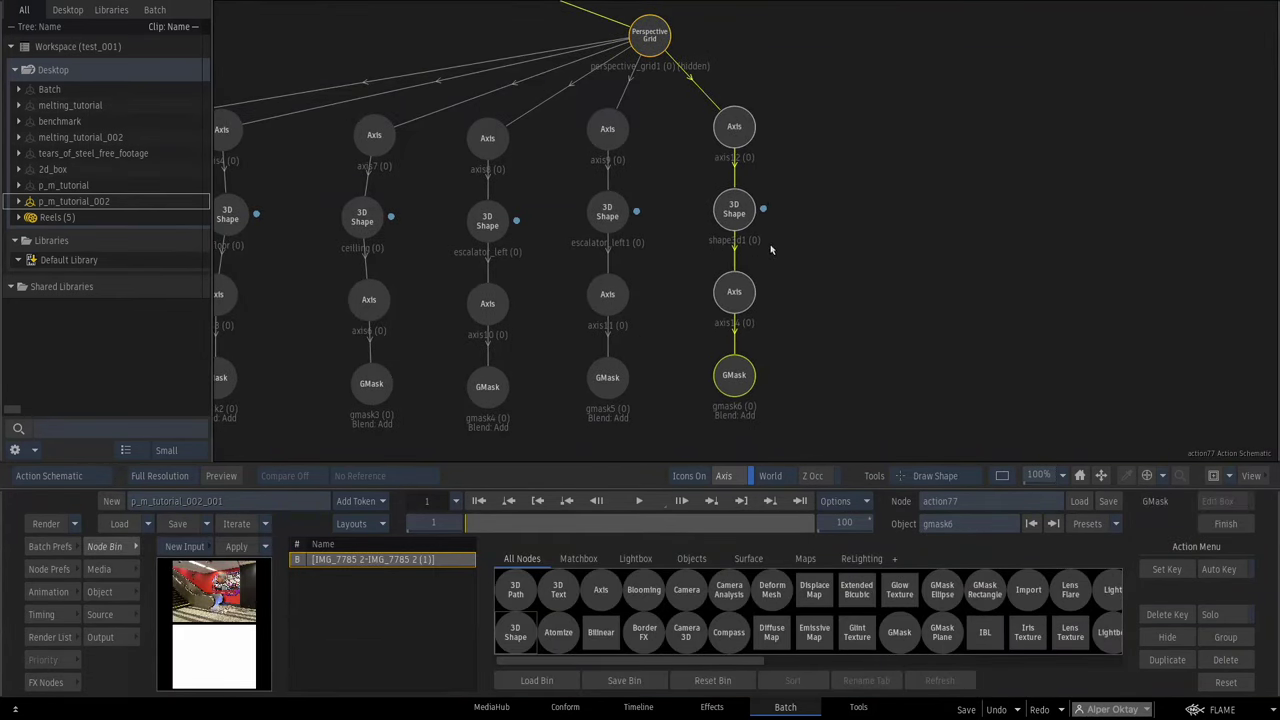
Replace the default axis and GMask beneath the new 3D Shape with a GMask Rectangle parented to it
{"action": "left_click_drag", "start_coordinate": [771, 249], "coordinate": [728, 368]}
{"action": "key", "text": "Delete"}
{"action": "left_click", "coordinate": [733, 214]}
{"action": "left_click_drag", "start_coordinate": [732, 214], "coordinate": [731, 218]}
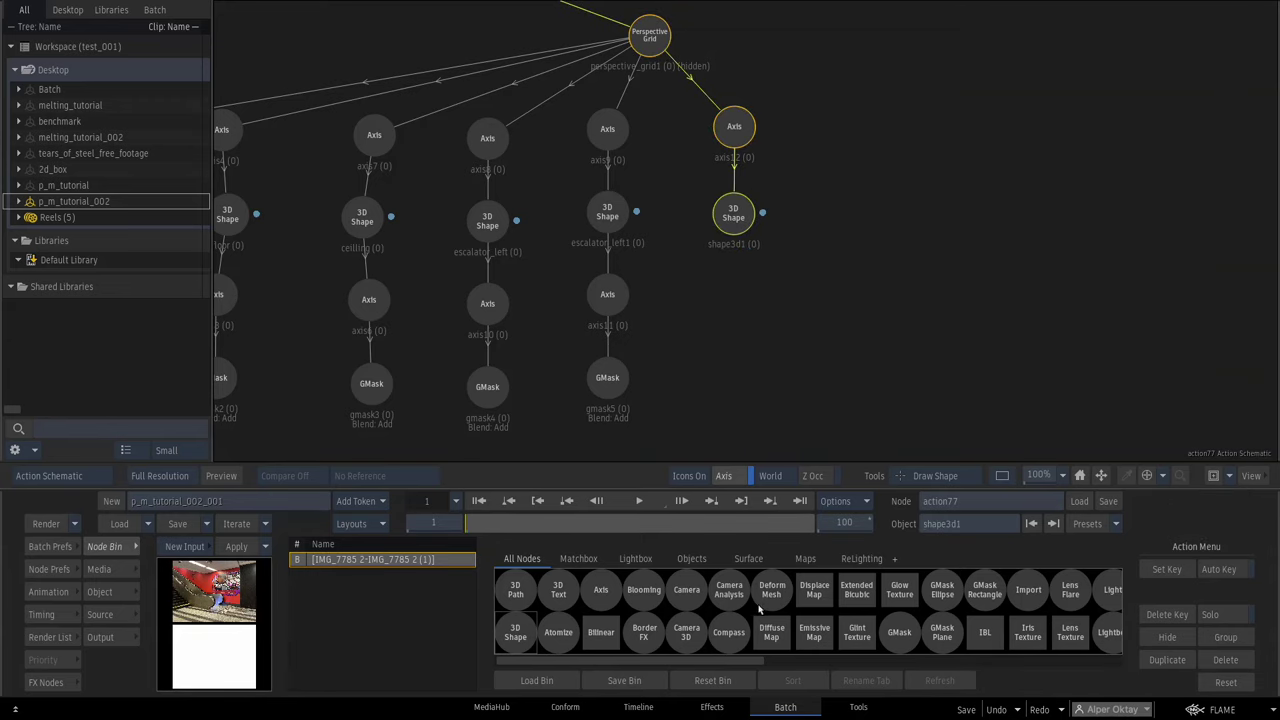
{"action": "key", "text": "g"}
{"action": "left_click_drag", "start_coordinate": [933, 603], "coordinate": [756, 298]}
{"action": "key", "text": "F4"}
{"action": "mouse_move", "coordinate": [734, 169]}
{"action": "left_mouse_down"}
{"action": "mouse_move", "coordinate": [747, 164]}
{"action": "mouse_move", "coordinate": [740, 177]}
{"action": "left_mouse_up"}
{"action": "key", "text": "grave"}
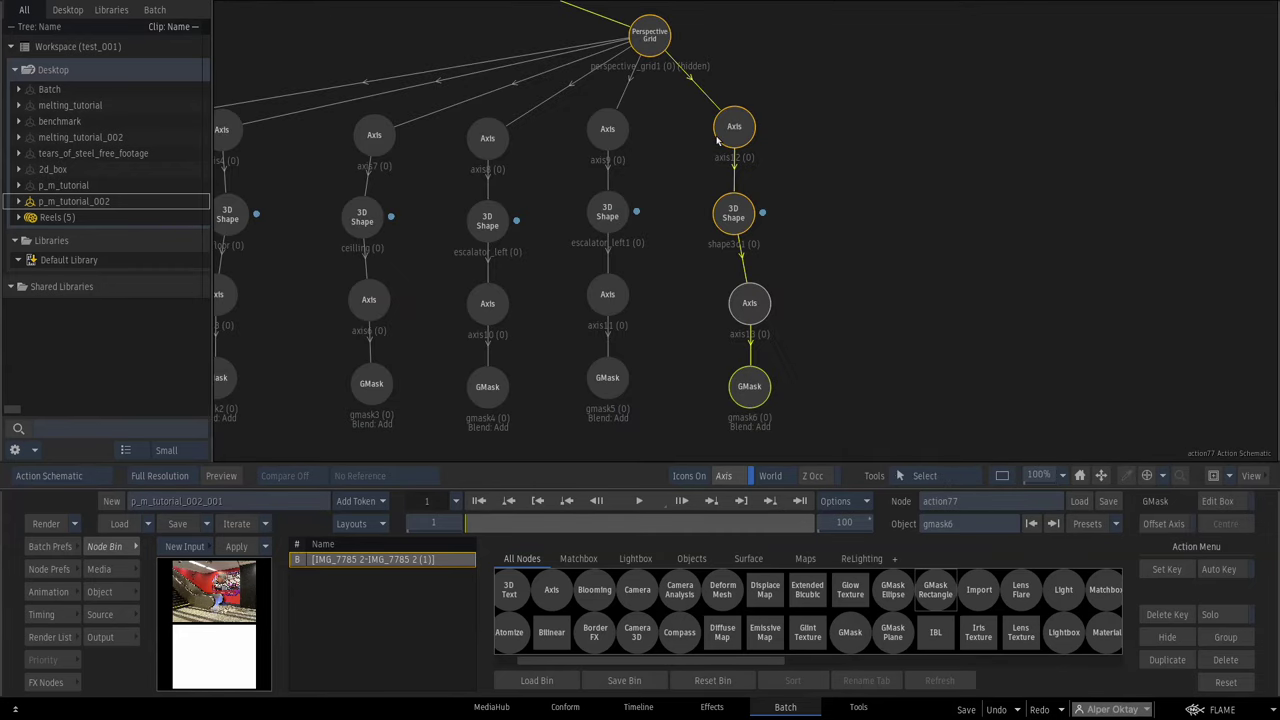
Extrude shape3d1 in the Front direction with a depth of 2125
{"action": "left_click", "coordinate": [736, 212]}
{"action": "left_click", "coordinate": [112, 593]}
{"action": "key", "text": "F1"}
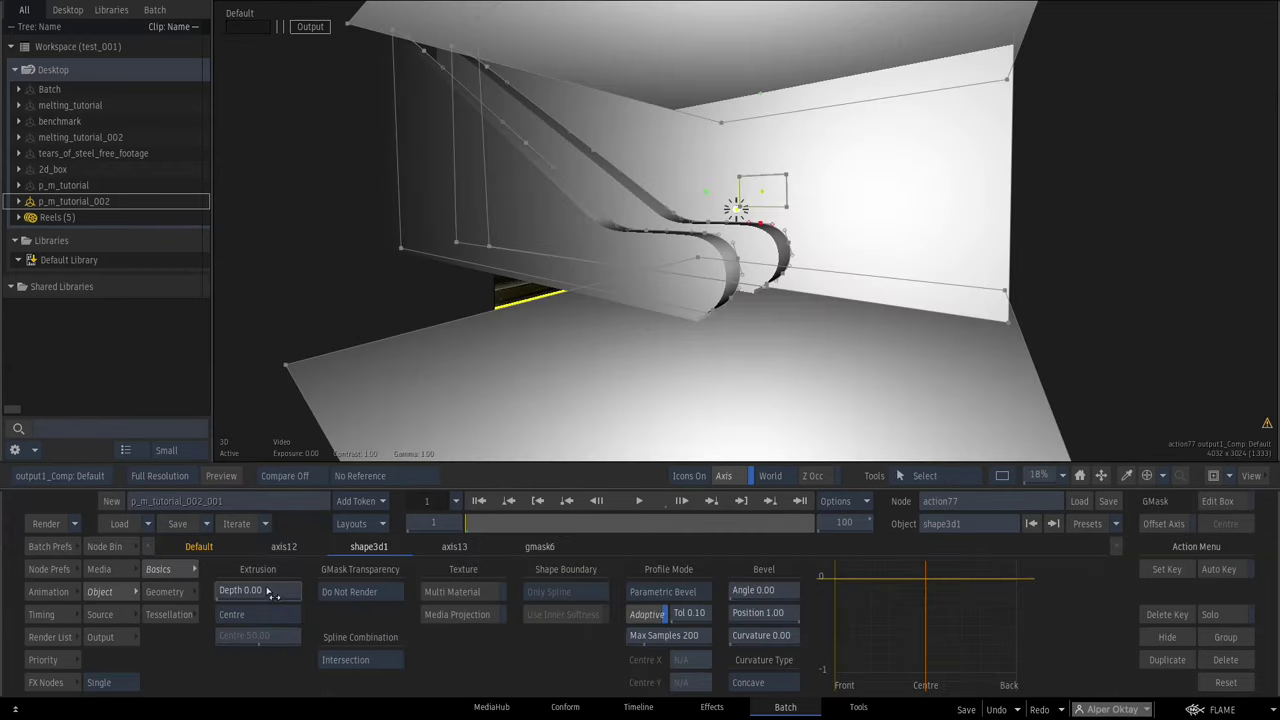
{"action": "left_click_drag", "start_coordinate": [267, 592], "coordinate": [600, 425]}
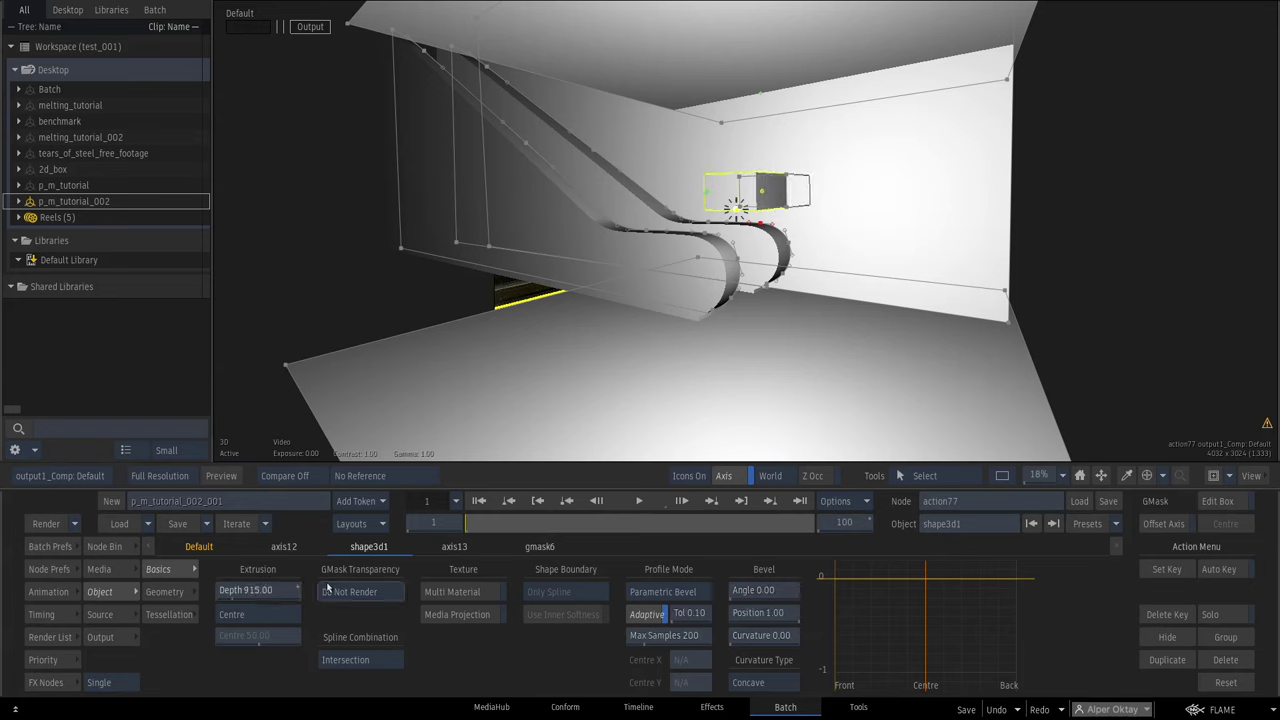
{"action": "left_click", "coordinate": [266, 619]}
{"action": "left_click", "coordinate": [245, 597]}
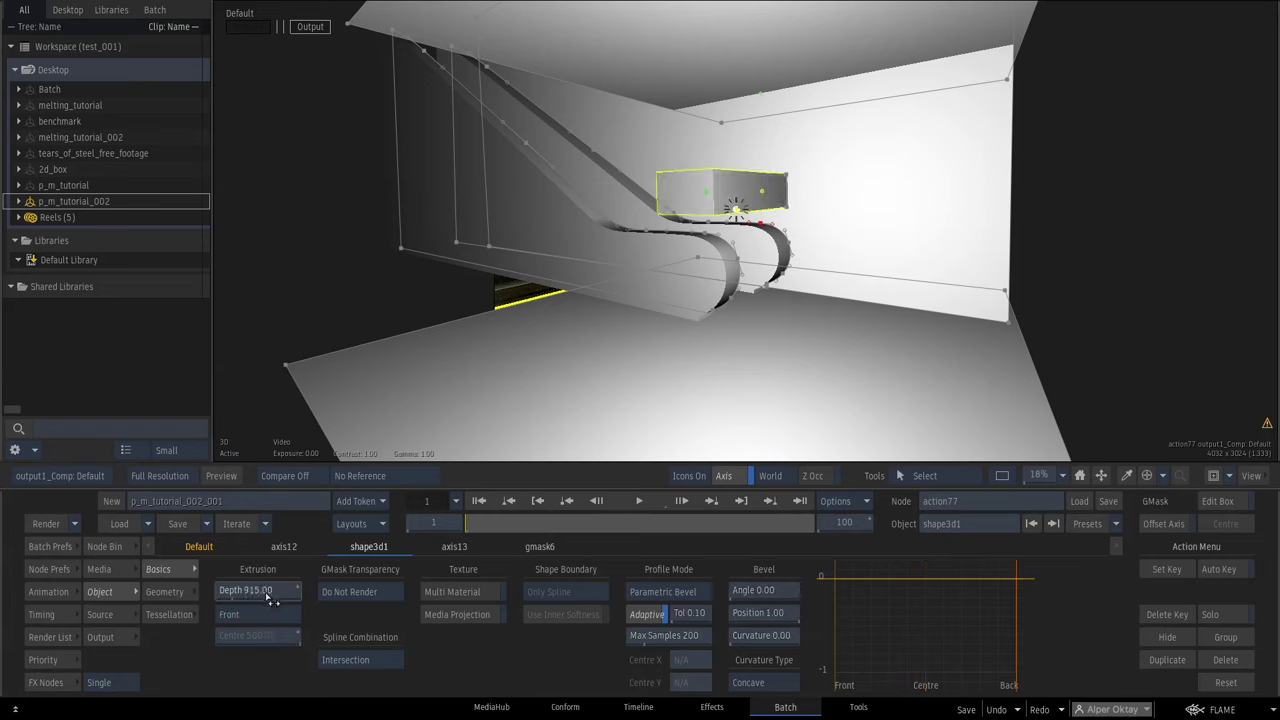
{"action": "left_click_drag", "start_coordinate": [266, 591], "coordinate": [730, 228]}
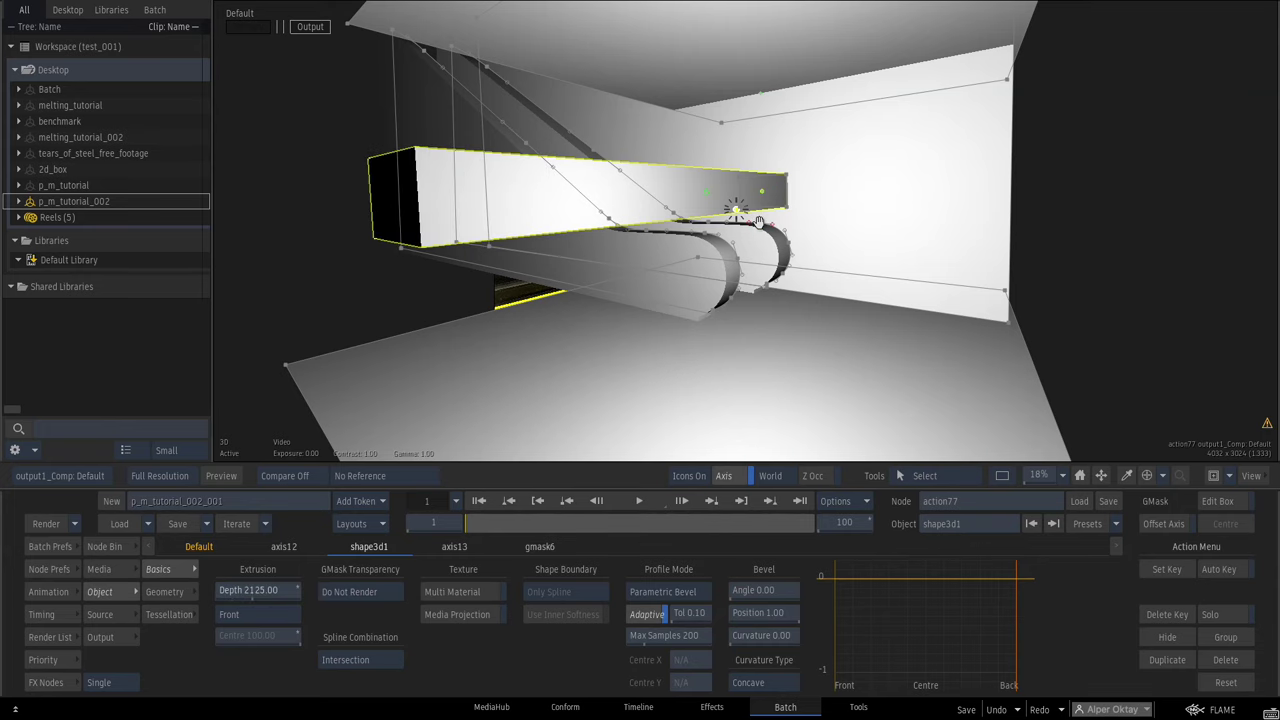
Set axis12's Y position to -633 to lower the extruded box onto the floor
{"action": "key", "text": "2"}
{"action": "key", "text": "F4"}
{"action": "left_click", "coordinate": [733, 128]}
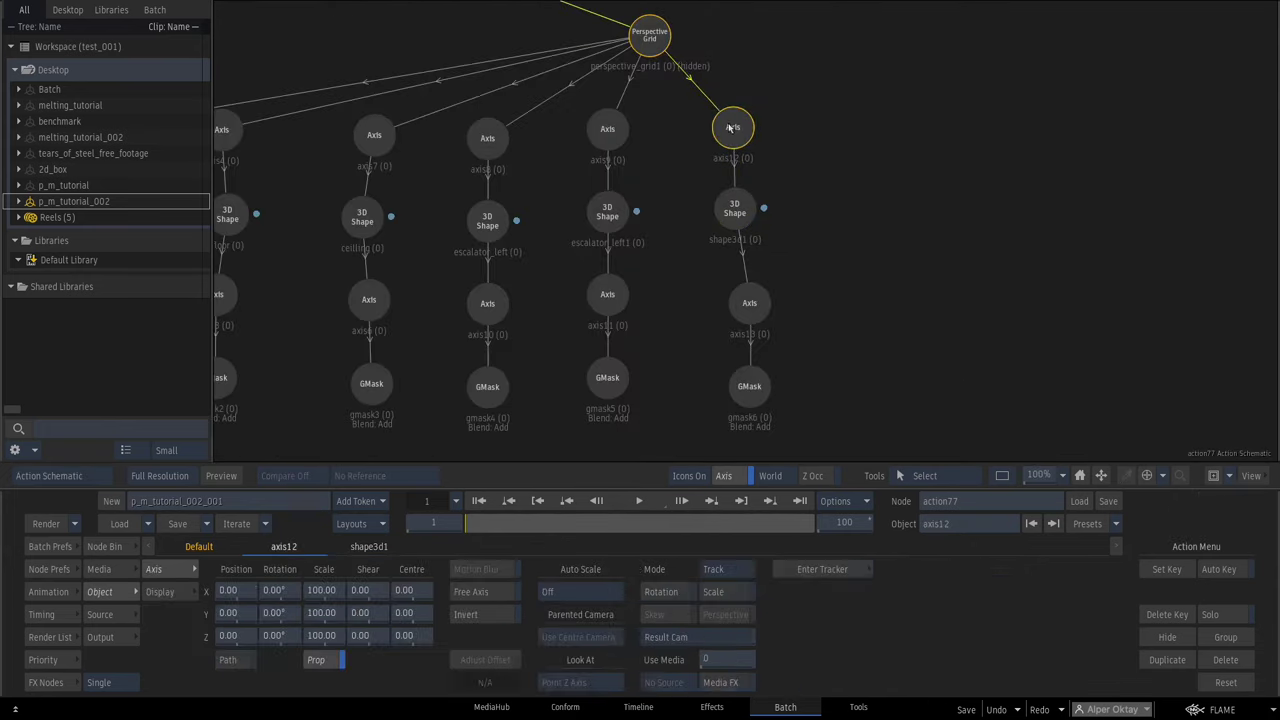
{"action": "key", "text": "2"}
{"action": "left_click_drag", "start_coordinate": [245, 611], "coordinate": [134, 580]}
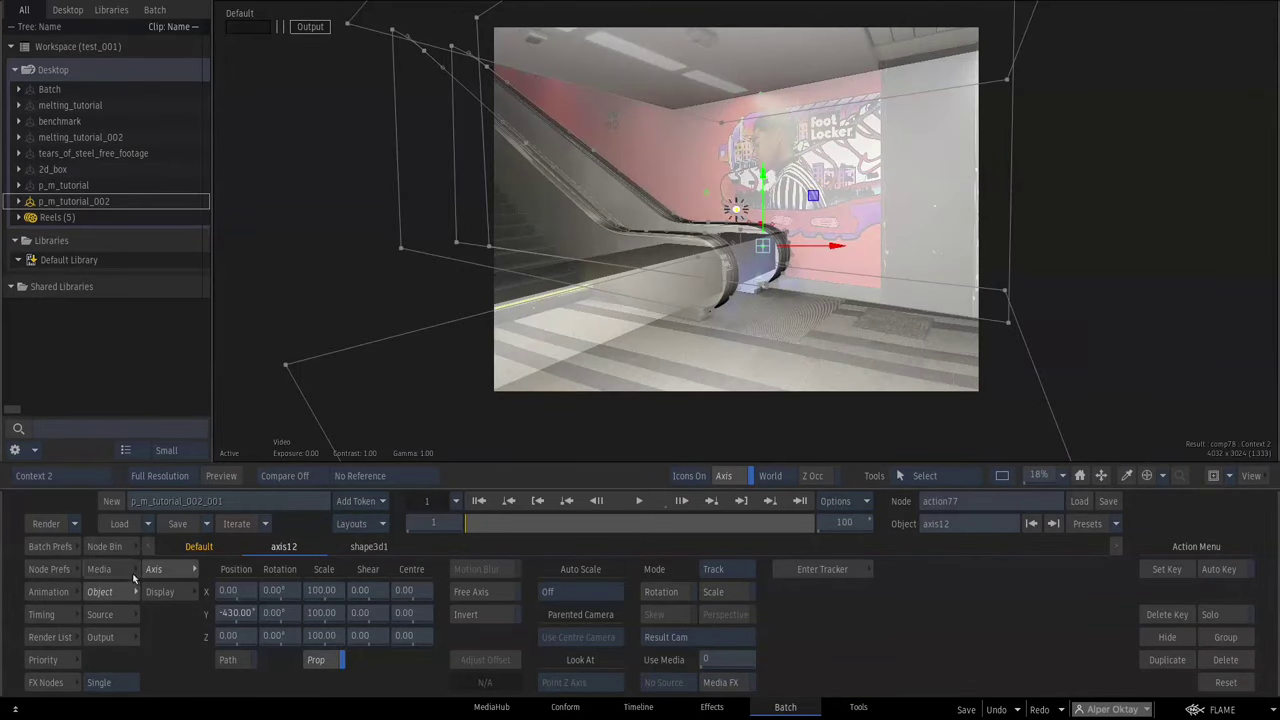
{"action": "left_click_drag", "start_coordinate": [1044, 481], "coordinate": [1108, 476]}
{"action": "left_click_drag", "start_coordinate": [1083, 403], "coordinate": [903, 197]}
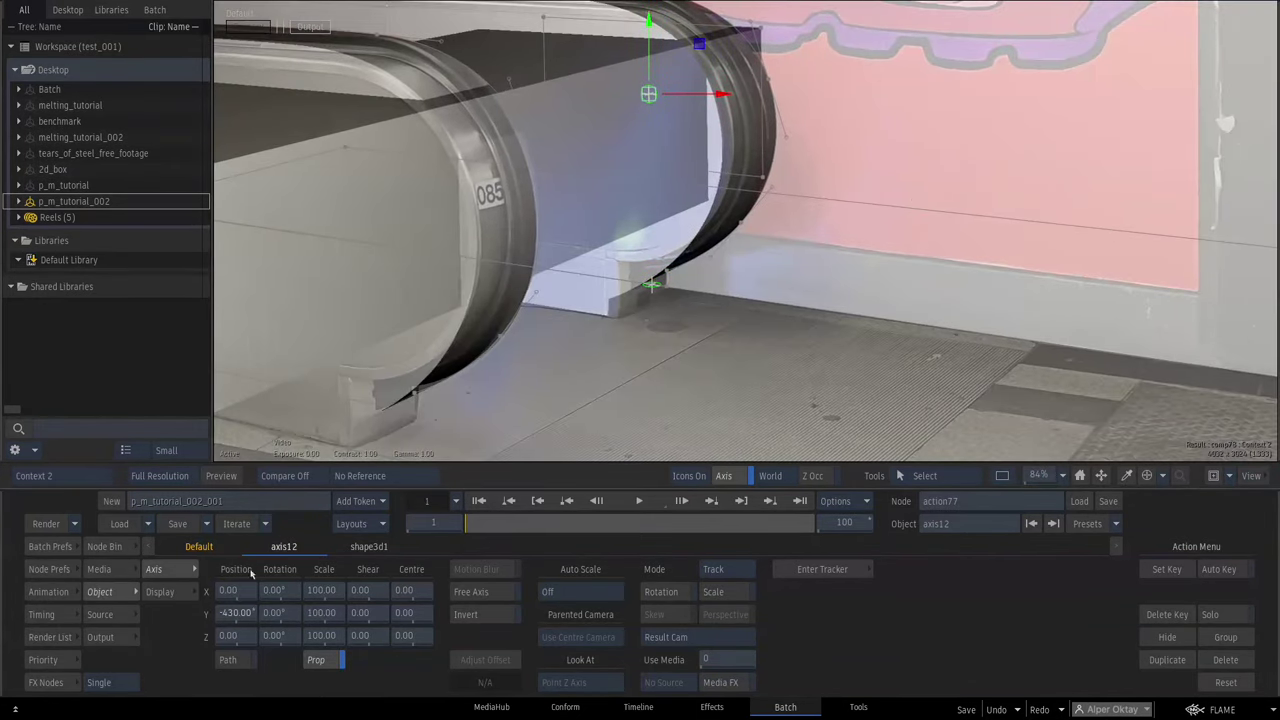
{"action": "left_click_drag", "start_coordinate": [245, 618], "coordinate": [134, 615]}
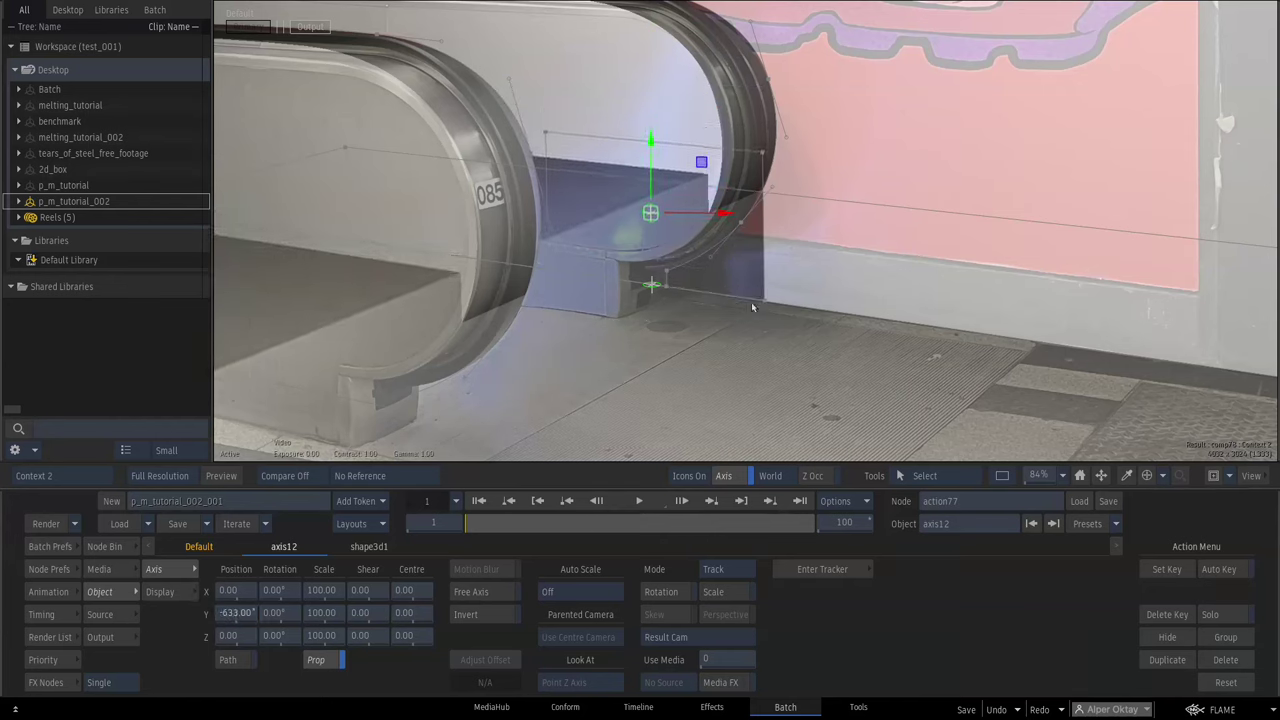
Set axis12's X position to -1171 so the box's front face lines up with the first stair
{"action": "left_click_drag", "start_coordinate": [1041, 478], "coordinate": [988, 474]}
{"action": "left_click_drag", "start_coordinate": [737, 320], "coordinate": [956, 339]}
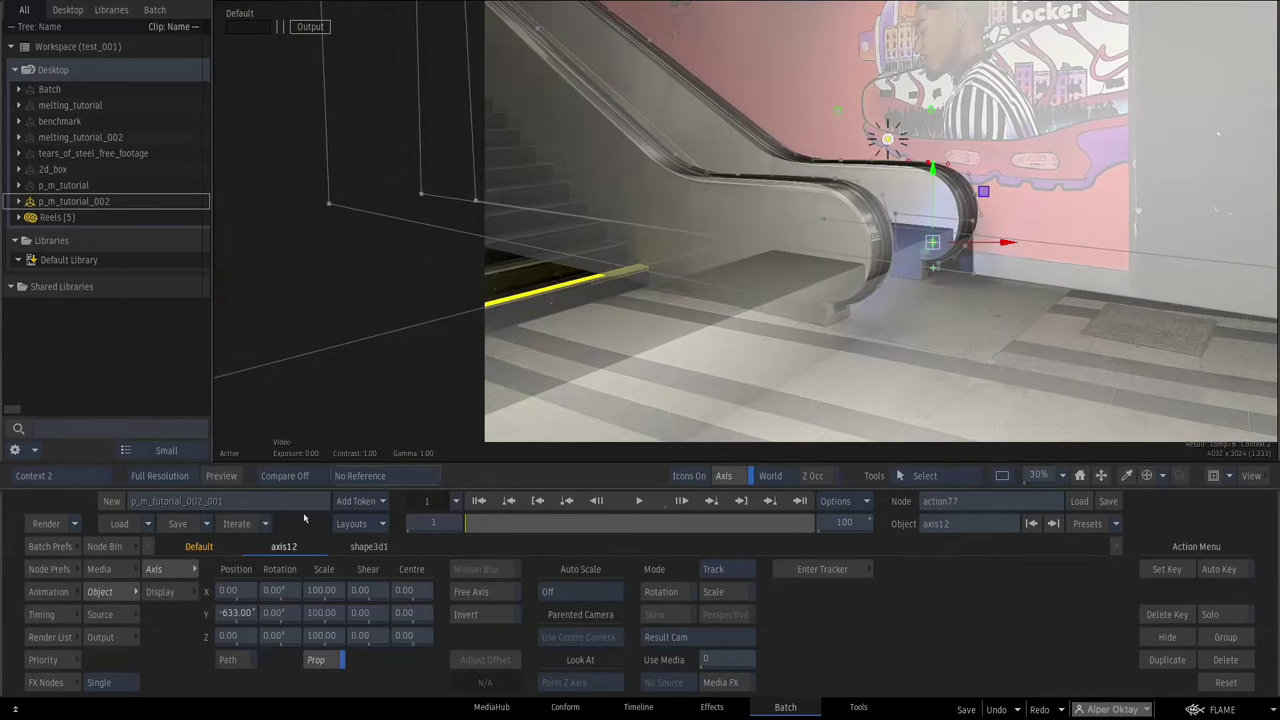
{"action": "left_click_drag", "start_coordinate": [241, 597], "coordinate": [20, 520]}
{"action": "left_click_drag", "start_coordinate": [689, 337], "coordinate": [830, 281]}
{"action": "left_click_drag", "start_coordinate": [1046, 482], "coordinate": [1094, 459]}
{"action": "left_click_drag", "start_coordinate": [238, 595], "coordinate": [168, 568]}
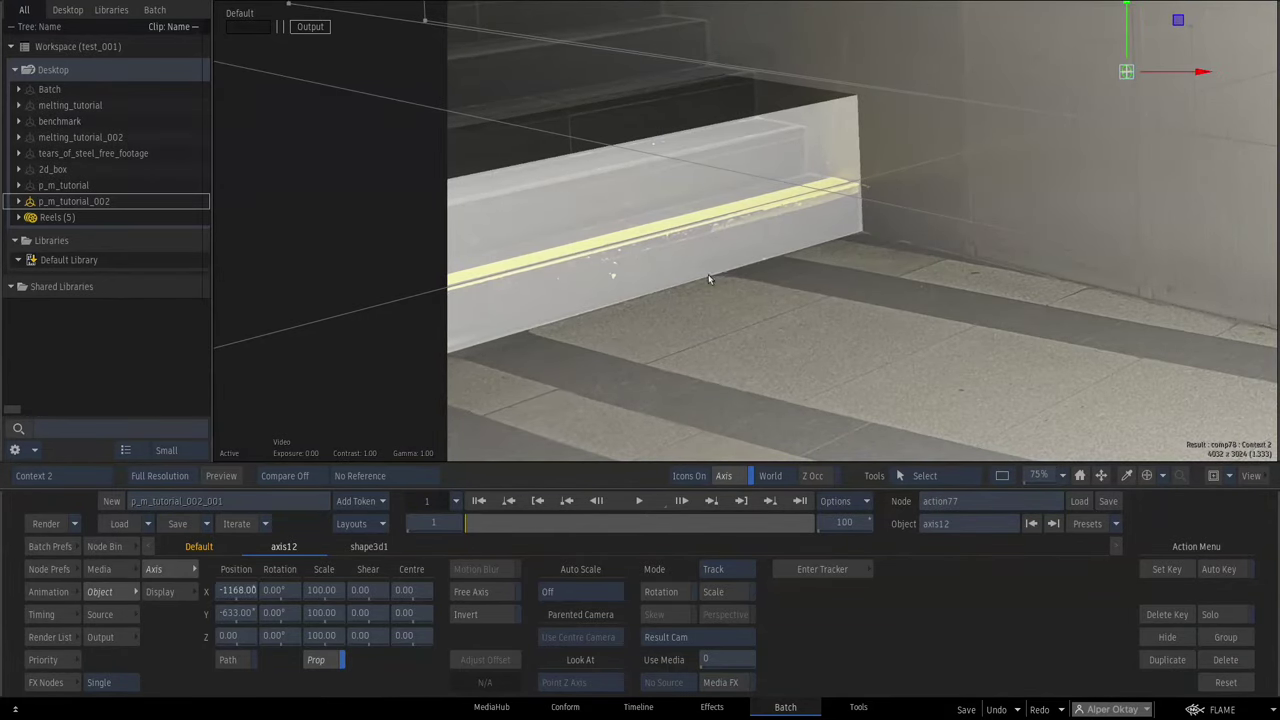
{"action": "left_click_drag", "start_coordinate": [242, 591], "coordinate": [236, 591]}
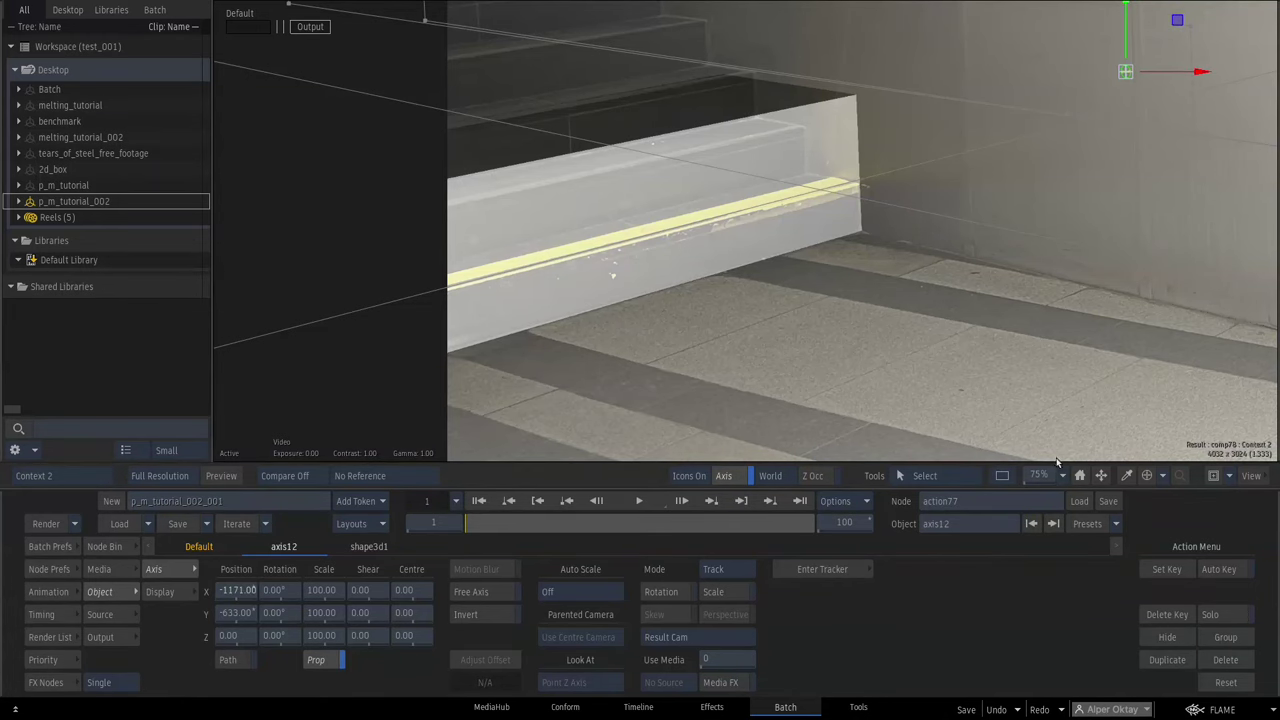
{"action": "left_click_drag", "start_coordinate": [1042, 475], "coordinate": [1002, 462]}
Lower gmask6's two upper vertices so the box matches the height of the first stair
{"action": "key", "text": "F8"}
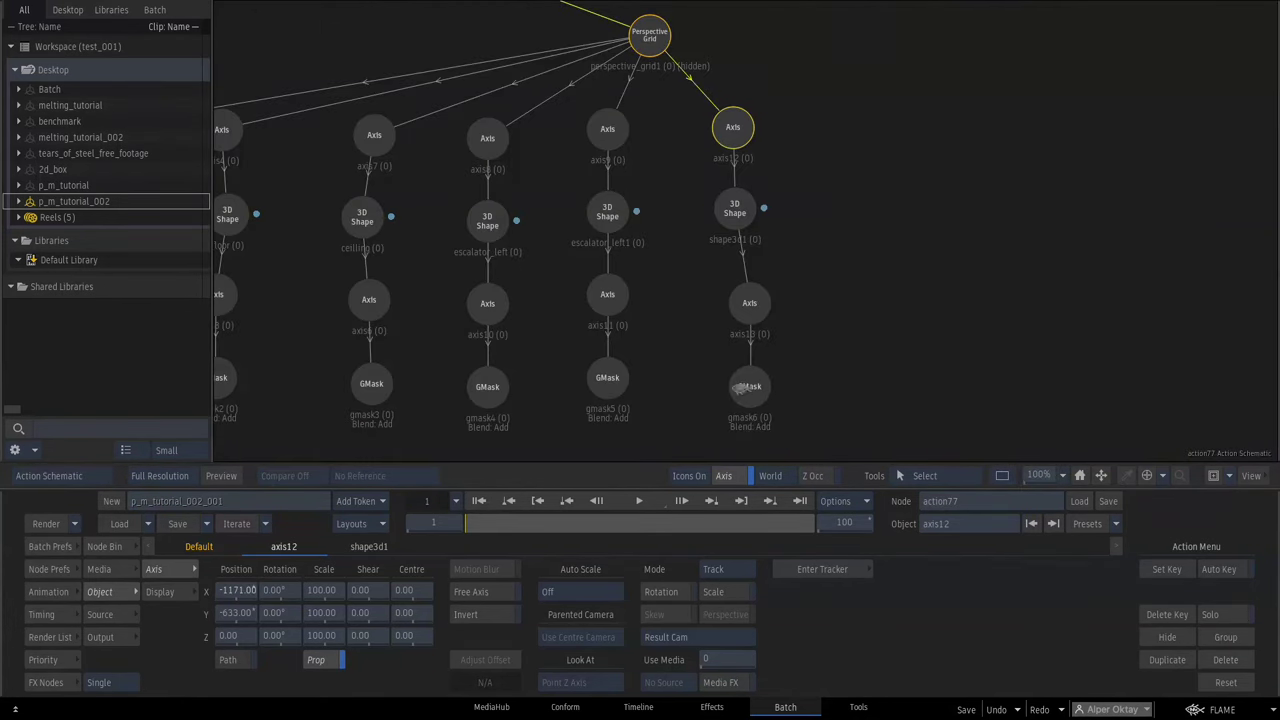
{"action": "left_click", "coordinate": [741, 387]}
{"action": "key", "text": "F4"}
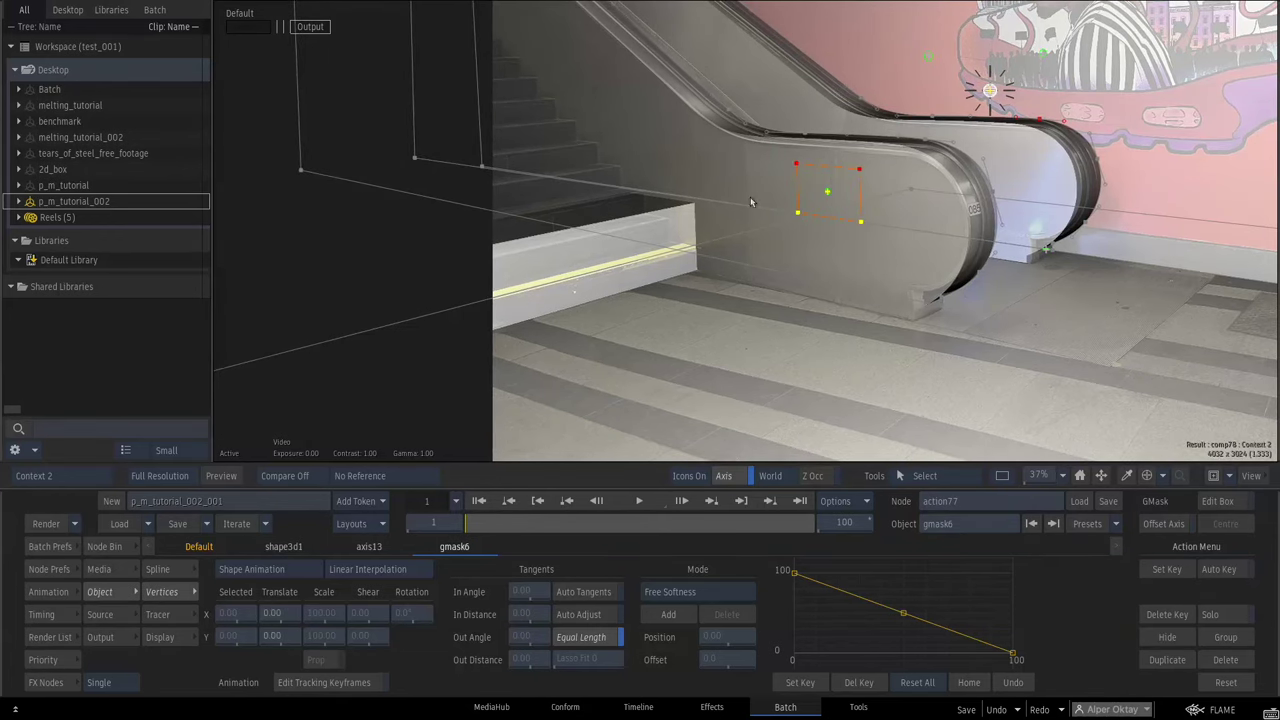
{"action": "left_click_drag", "start_coordinate": [1047, 469], "coordinate": [1081, 462]}
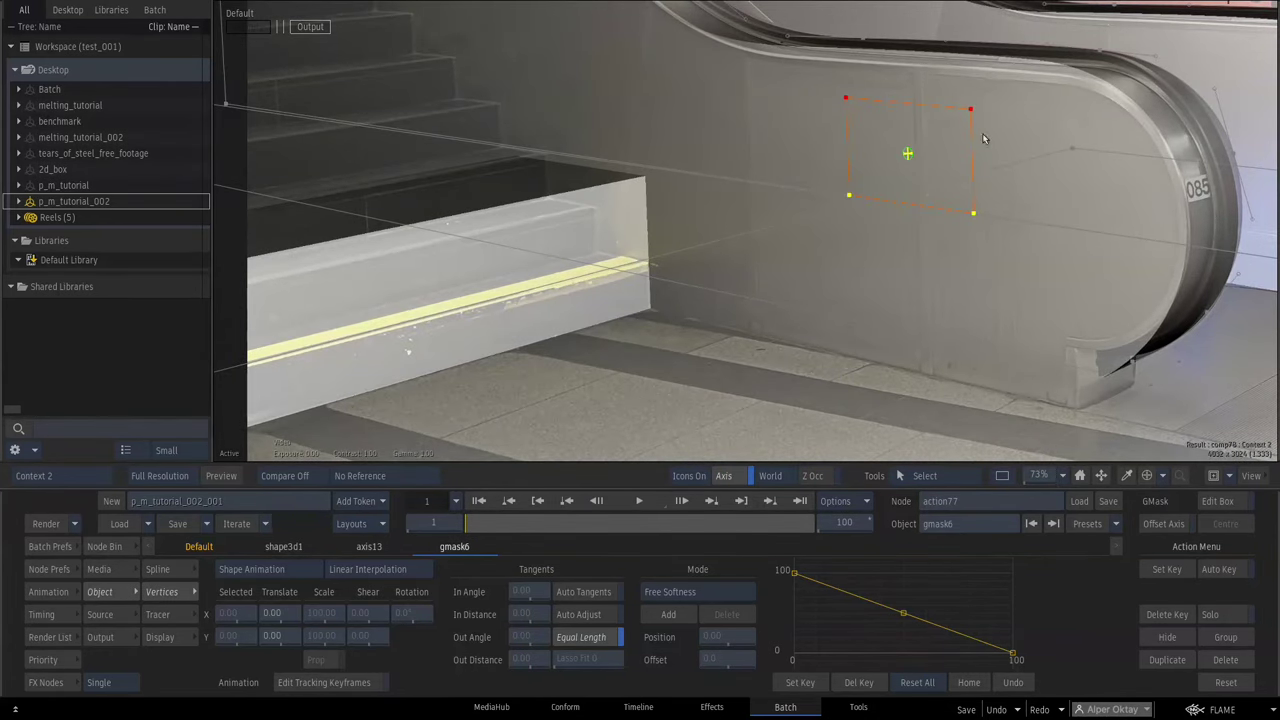
{"action": "left_click_drag", "start_coordinate": [272, 635], "coordinate": [174, 624]}
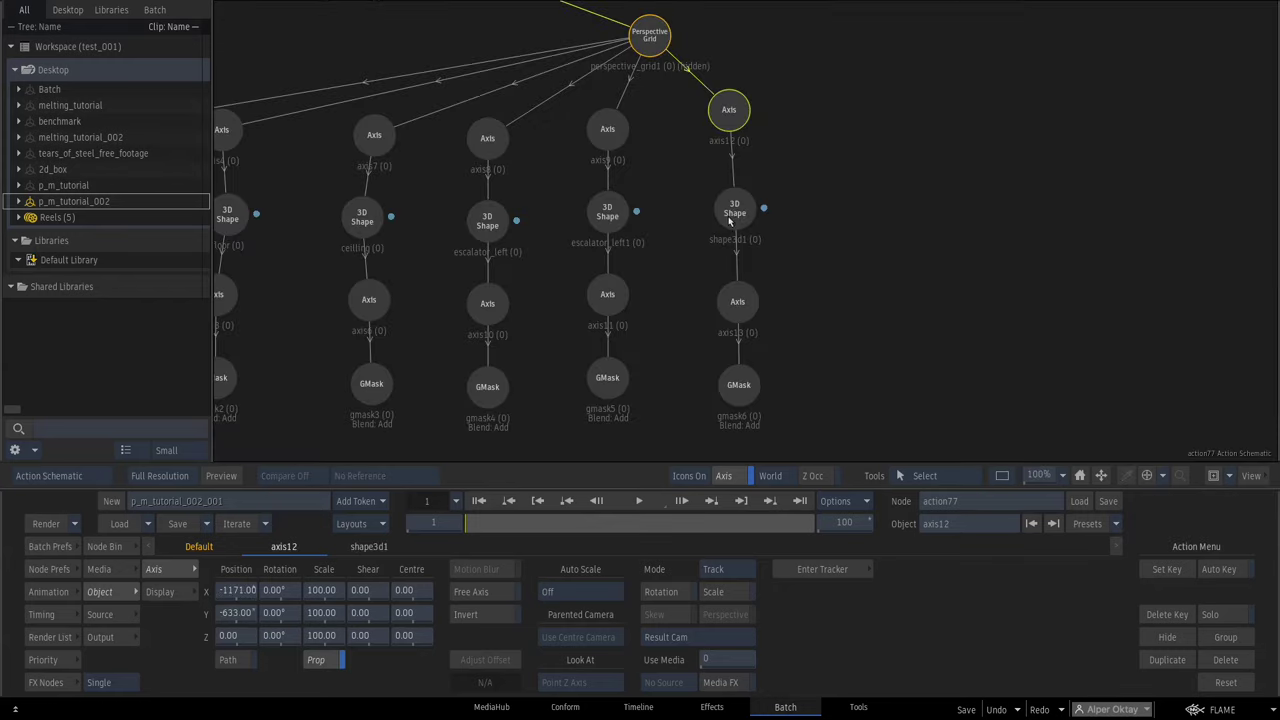
Rename shape3d1 as stairs
{"action": "left_click", "coordinate": [731, 219]}
{"action": "left_click", "coordinate": [950, 525]}
{"action": "type", "text": "s"}
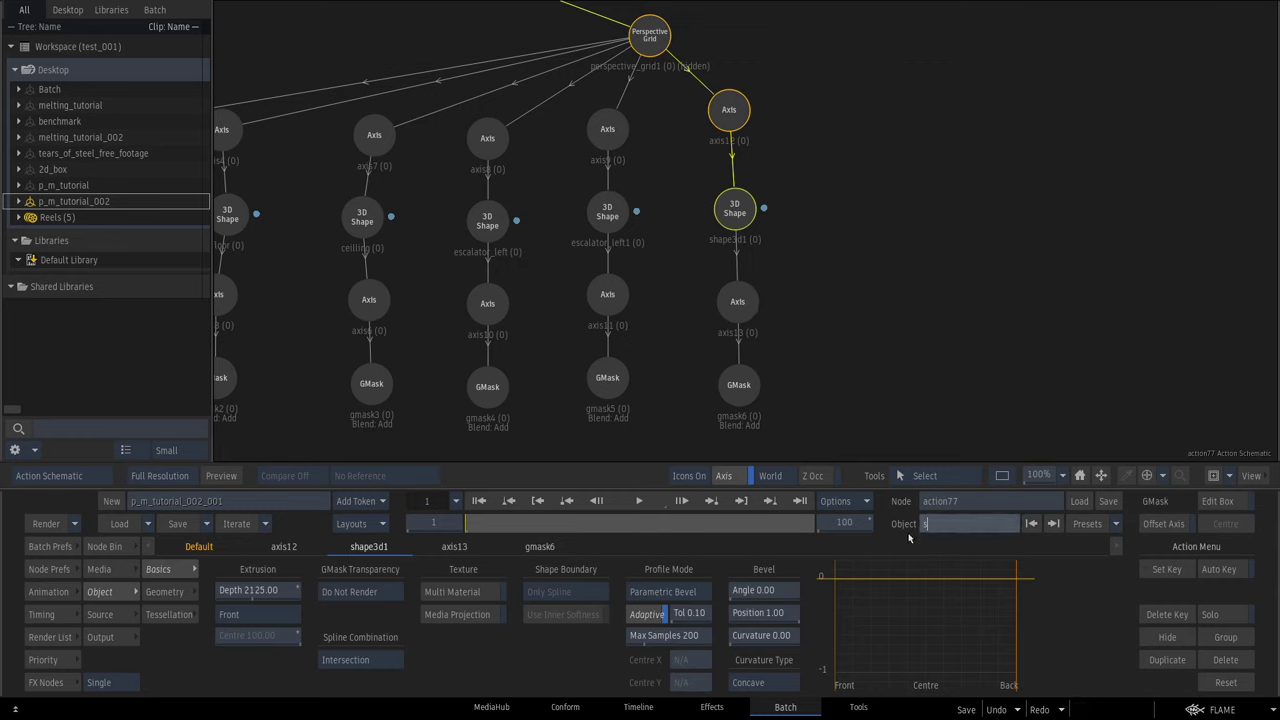
{"action": "type", "text": "tairs"}
{"action": "key", "text": "Return"}
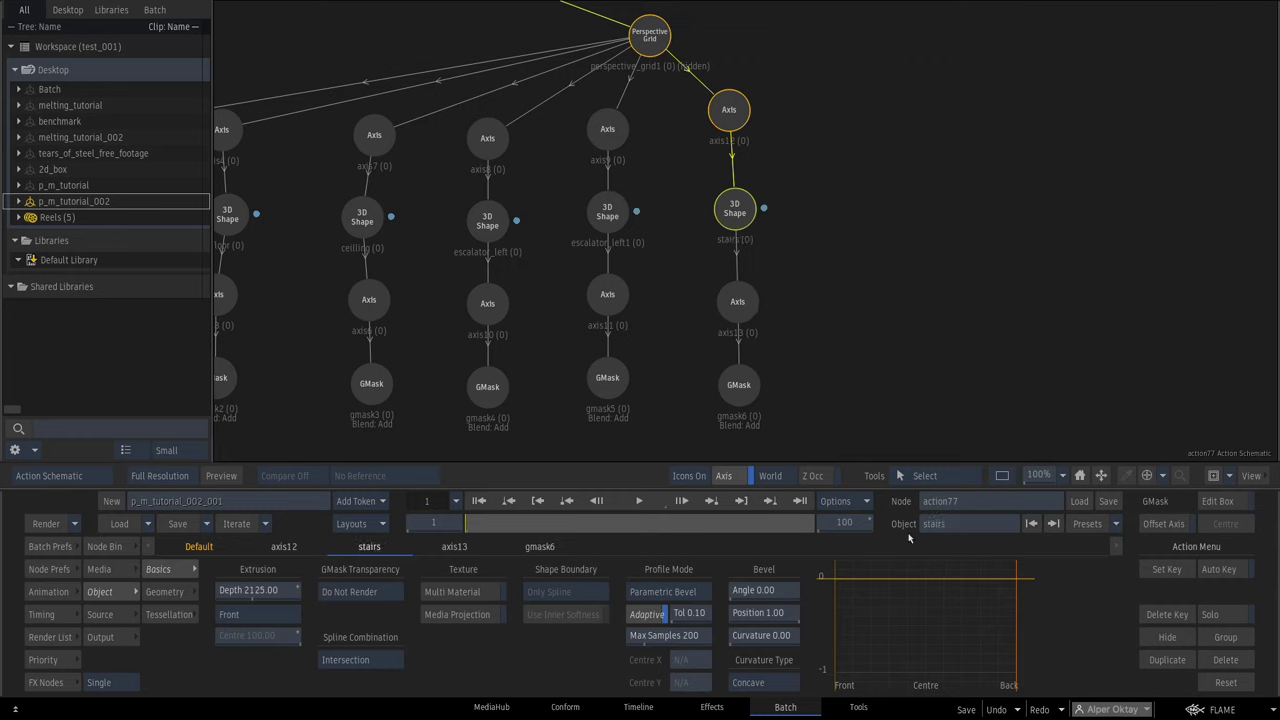
Insert a Replica node between axis12 and the stairs shape
{"action": "left_click", "coordinate": [104, 546]}
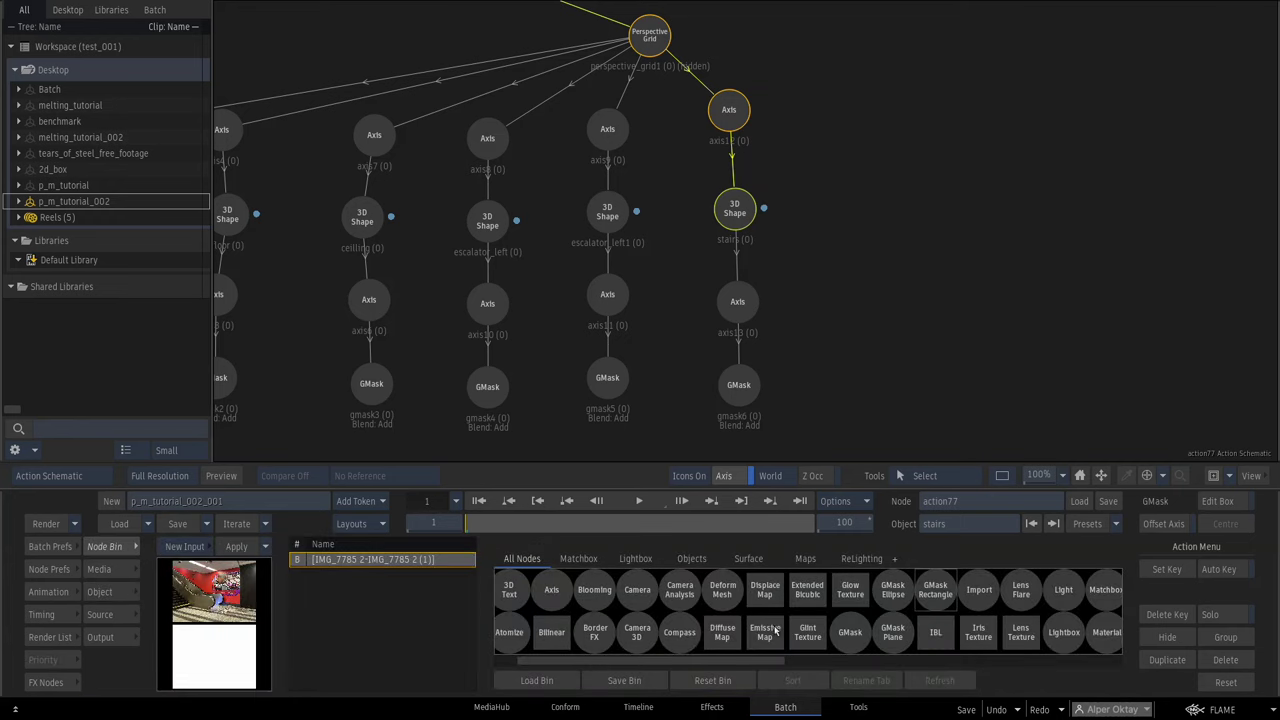
{"action": "scroll", "coordinate": [800, 625], "scroll_direction": "right", "scroll_amount": 5}
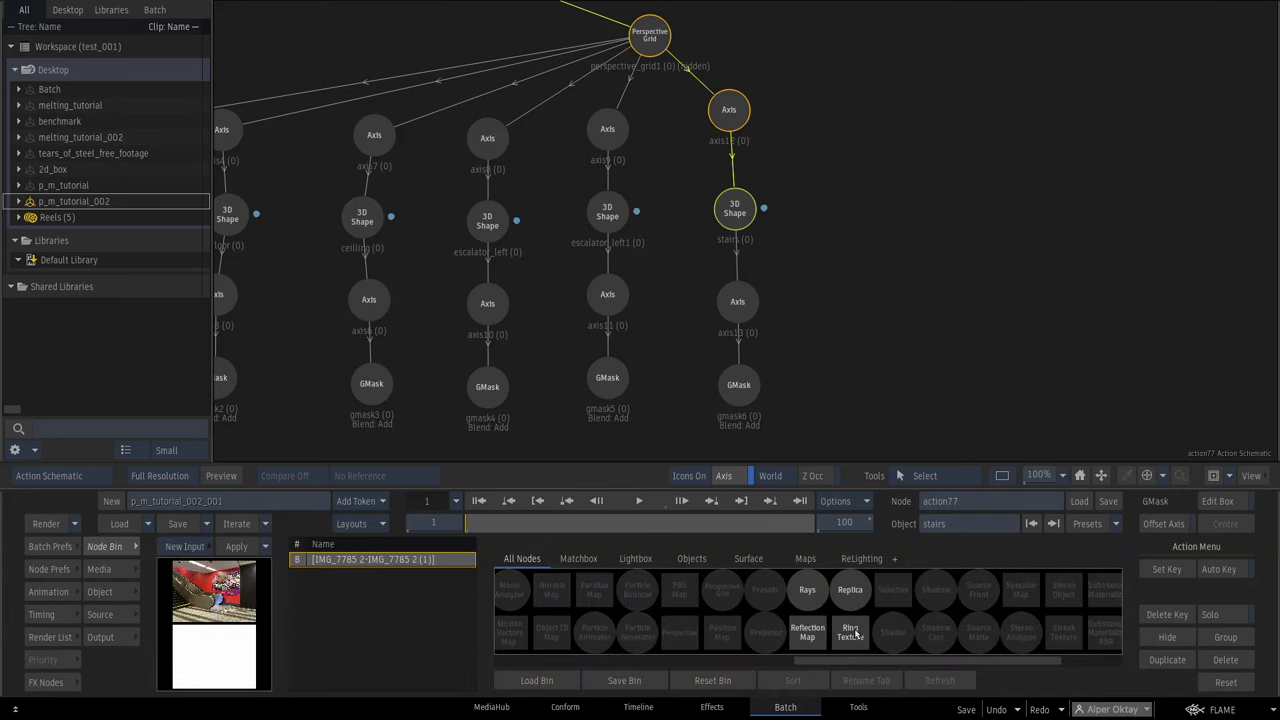
{"action": "left_click_drag", "start_coordinate": [856, 596], "coordinate": [768, 160]}
{"action": "key", "text": "F4"}
Set the replica number to 2 and its Y position offset to 88 to match the second stair's height
{"action": "left_click", "coordinate": [104, 592]}
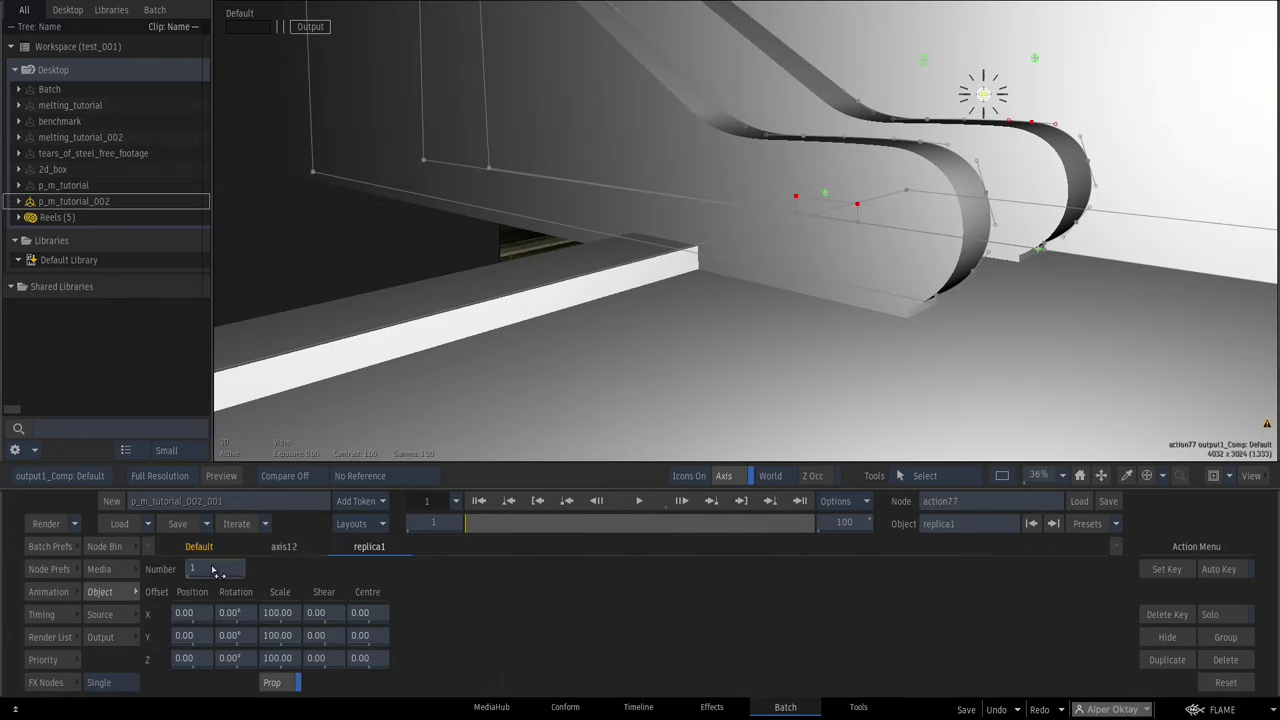
{"action": "left_click", "coordinate": [213, 566]}
{"action": "type", "text": "2"}
{"action": "key", "text": "Return"}
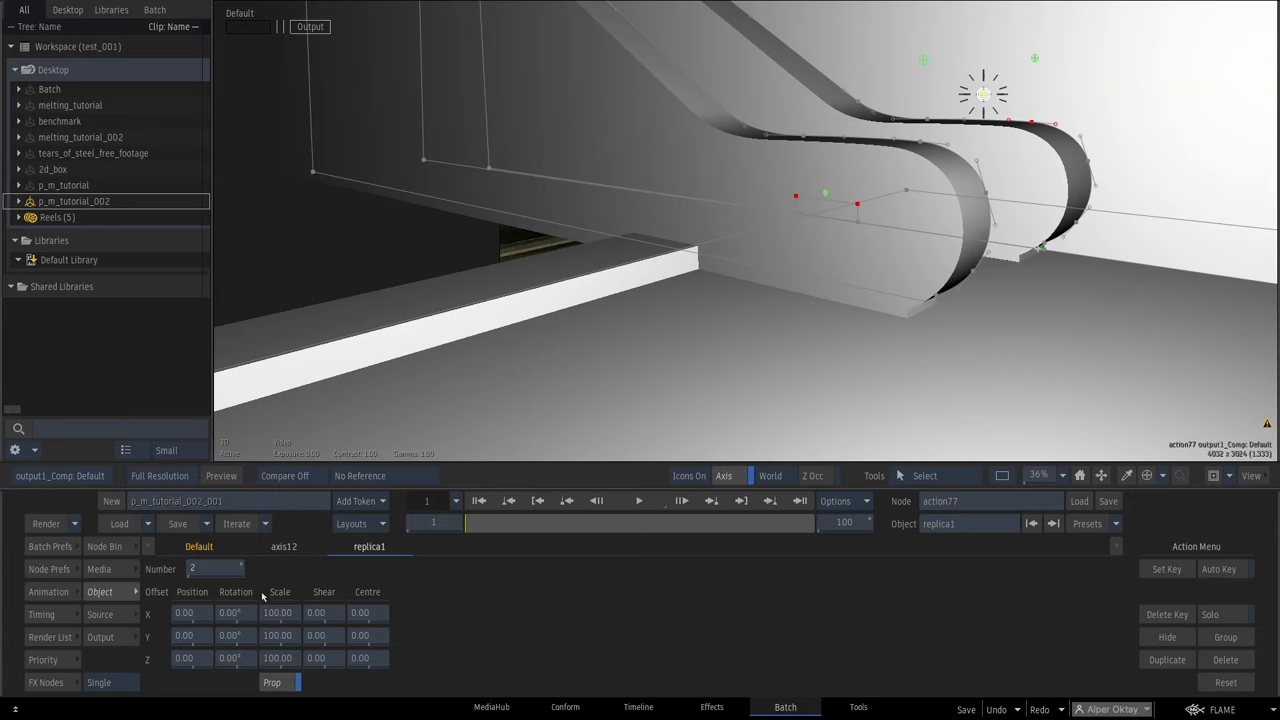
{"action": "left_click_drag", "start_coordinate": [191, 635], "coordinate": [264, 598]}
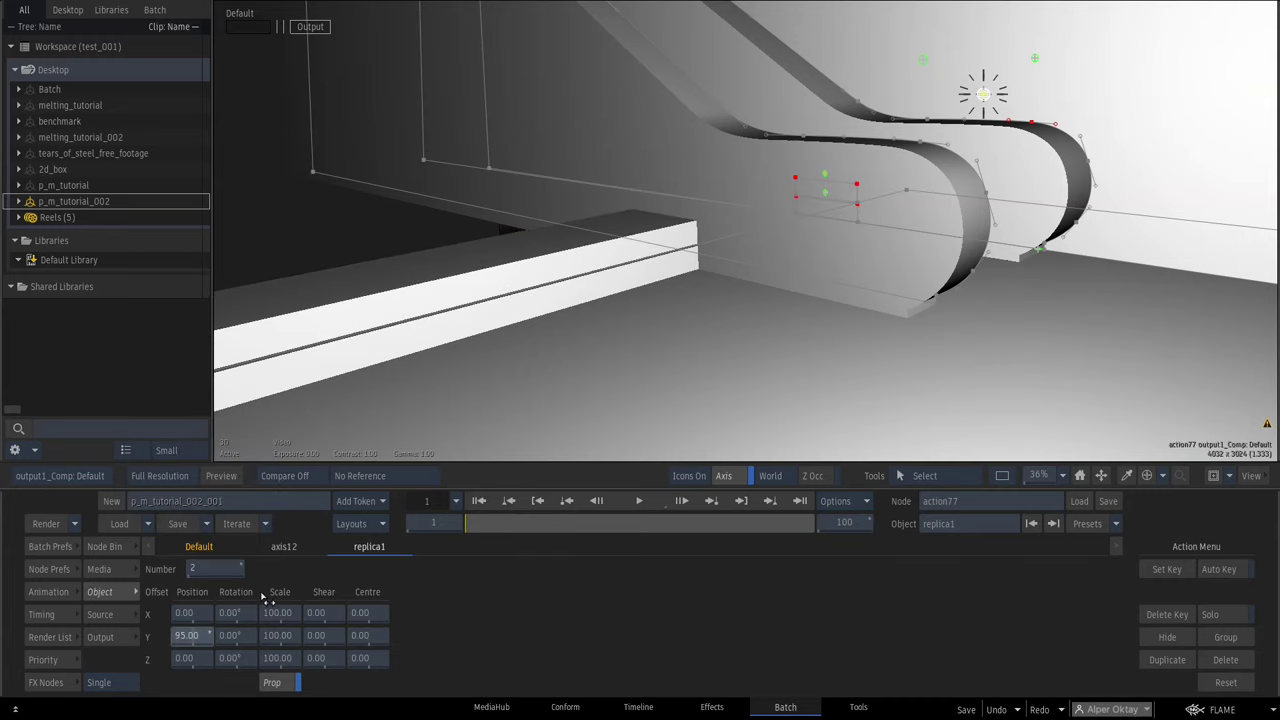
{"action": "left_click_drag", "start_coordinate": [1038, 475], "coordinate": [1150, 445]}
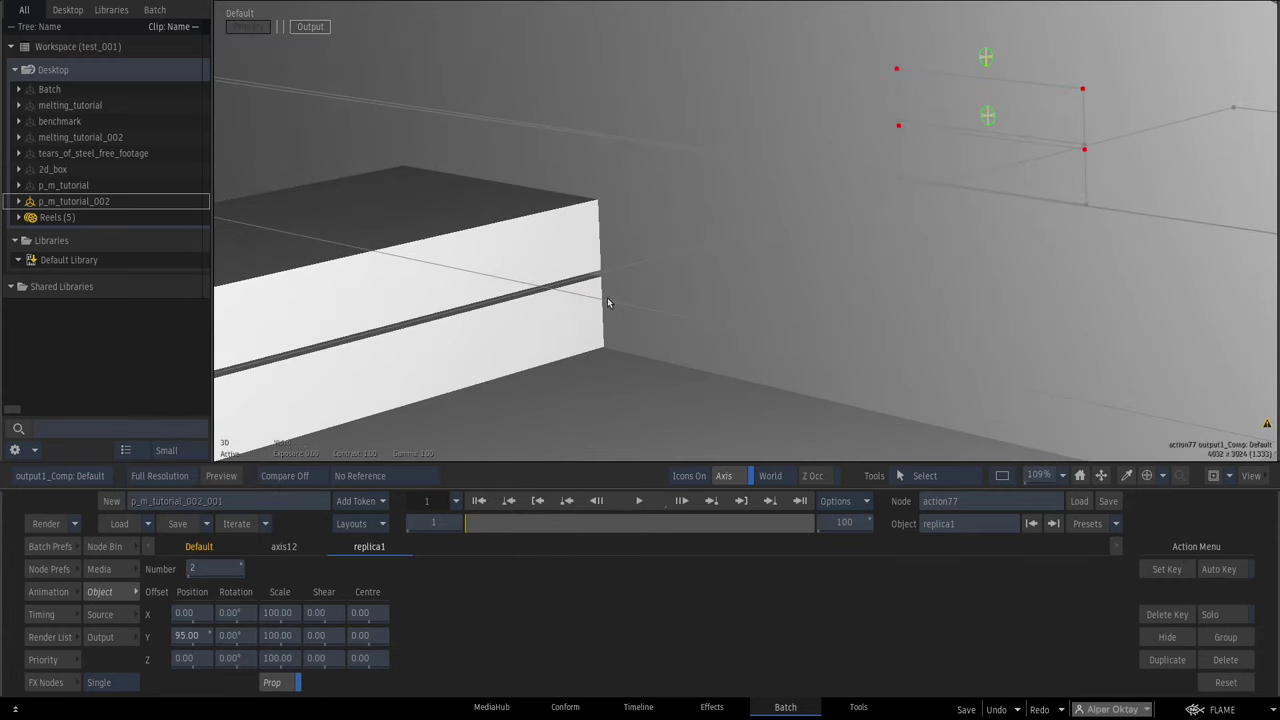
{"action": "left_click_drag", "start_coordinate": [192, 636], "coordinate": [130, 596]}
Set the replica's X position offset to -158 and its number to 10 to fill the staircase
{"action": "key", "text": "2"}
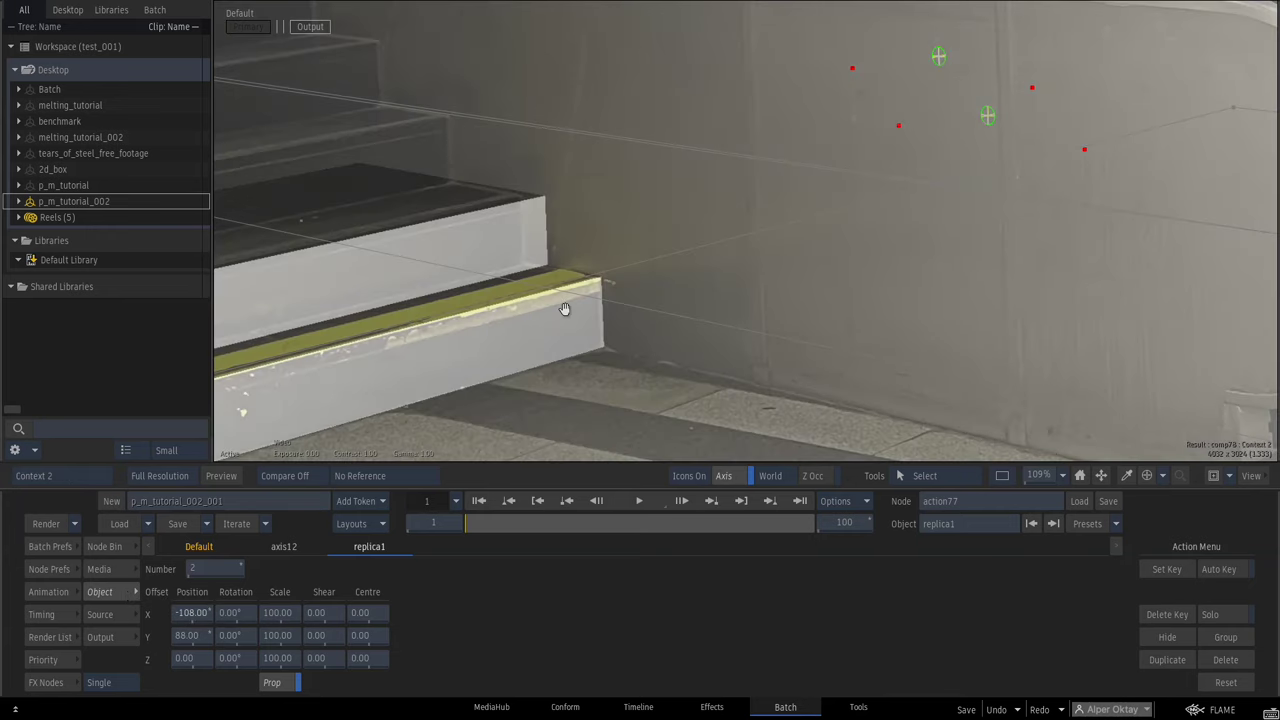
{"action": "left_click_drag", "start_coordinate": [565, 308], "coordinate": [752, 298]}
{"action": "left_click_drag", "start_coordinate": [200, 617], "coordinate": [160, 603]}
{"action": "left_click_drag", "start_coordinate": [160, 603], "coordinate": [228, 572]}
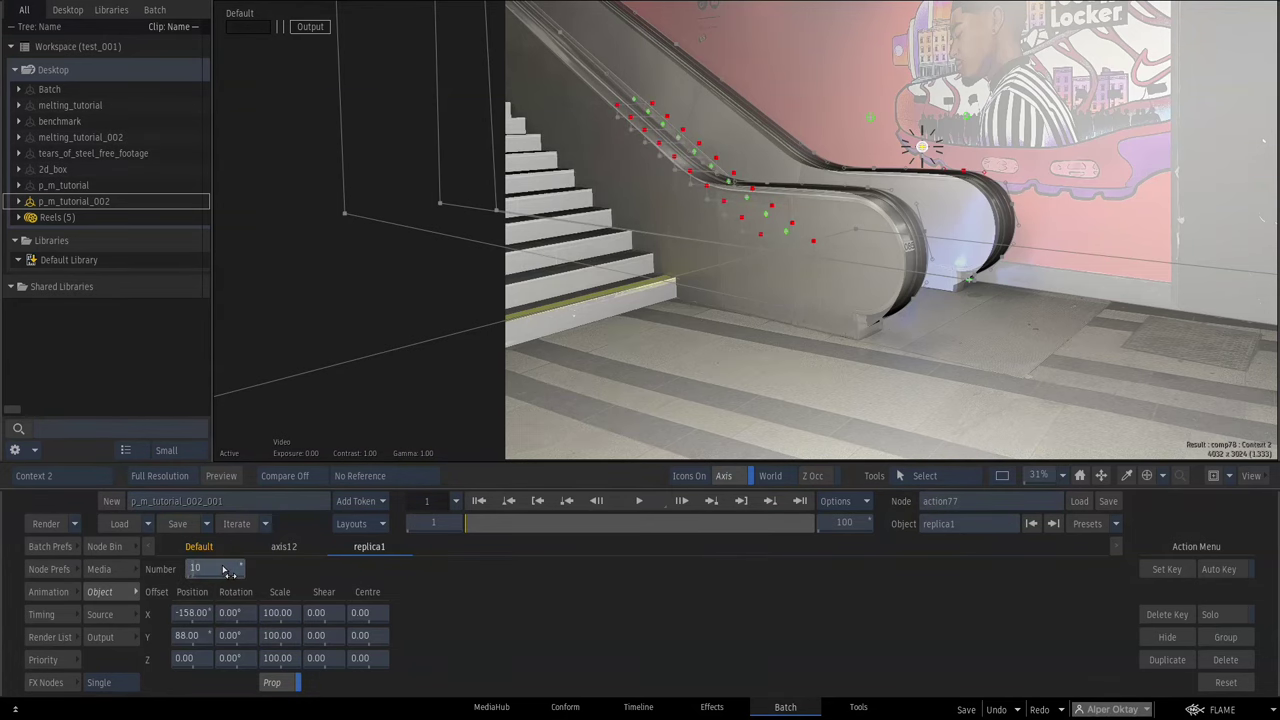
{"action": "key", "text": "F4"}
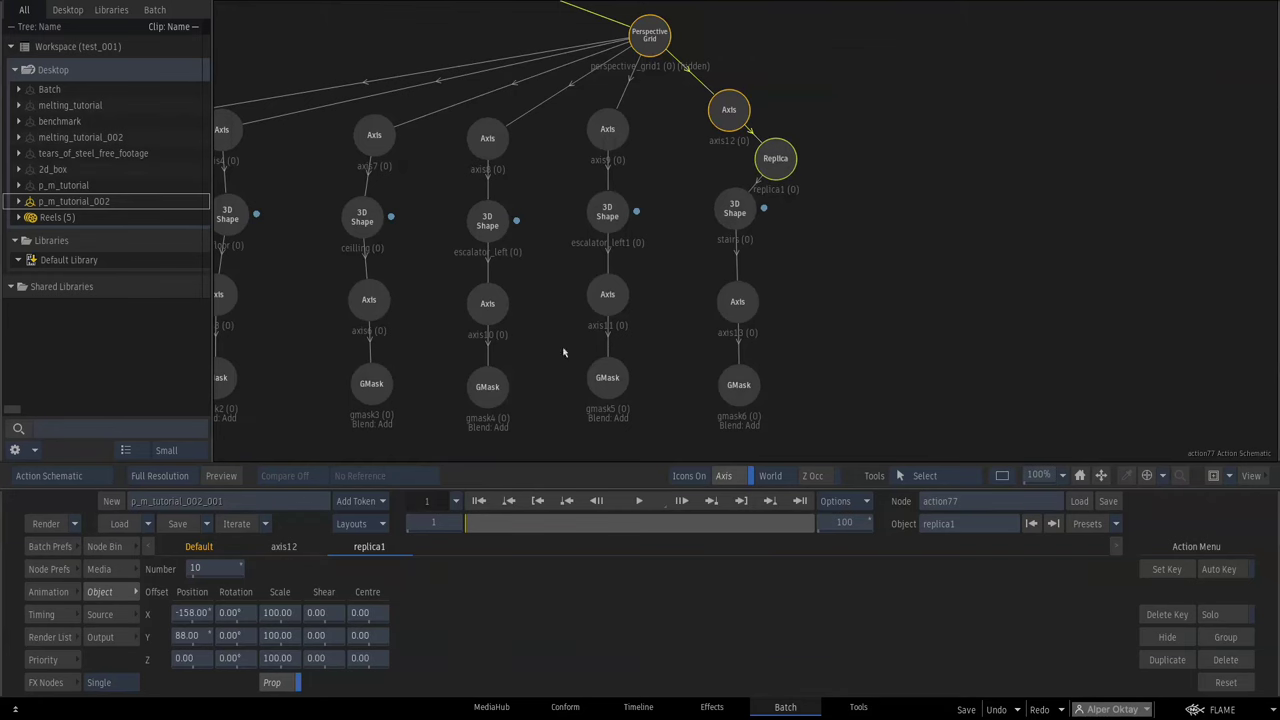
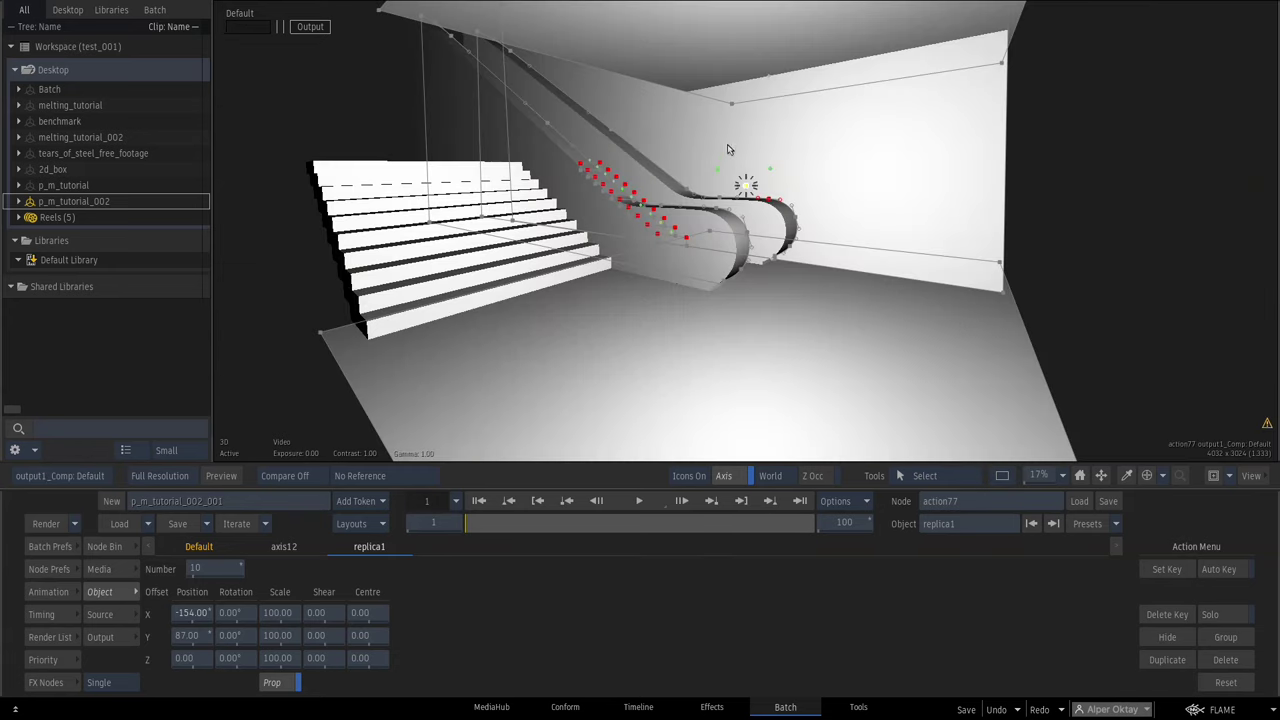
Add a Diffuse Map using the IMG_7785 2 photo and connect its axis to every 3D shape
{"action": "key", "text": "Escape"}
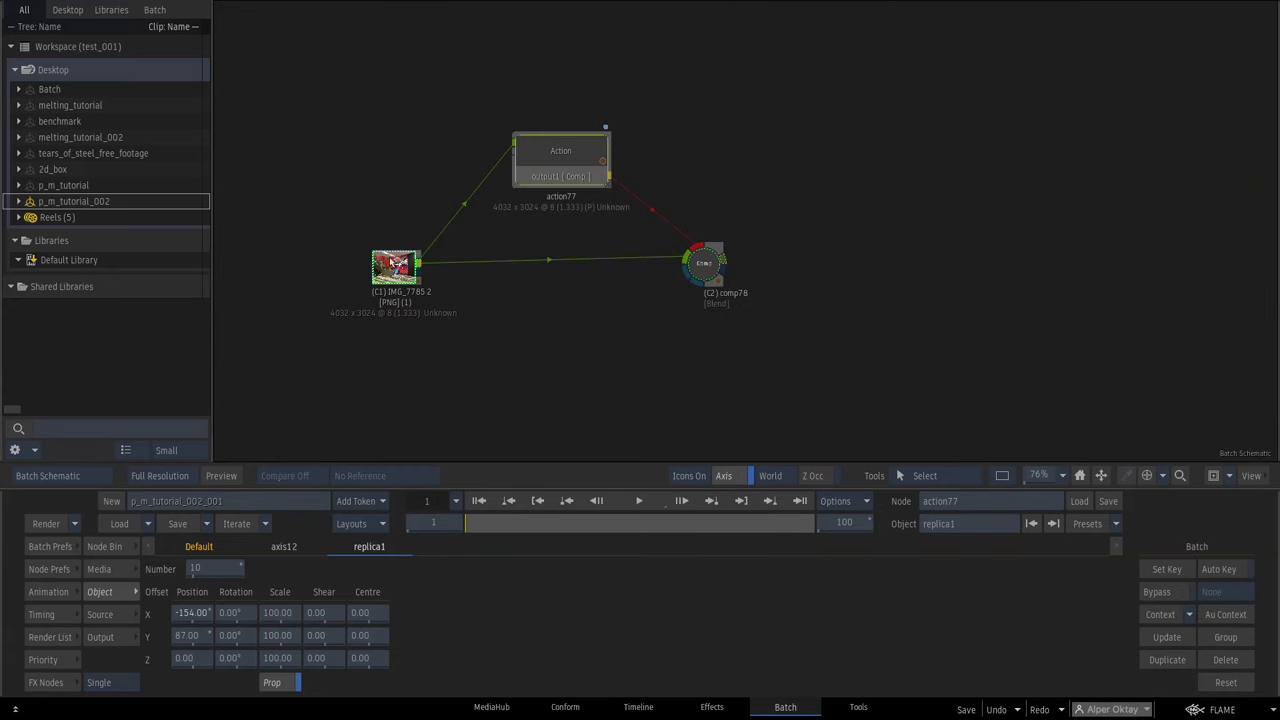
{"action": "left_click", "coordinate": [391, 261]}
{"action": "double_click", "coordinate": [535, 160]}
{"action": "left_click_drag", "start_coordinate": [680, 186], "coordinate": [813, 201]}
{"action": "key", "text": "F4"}
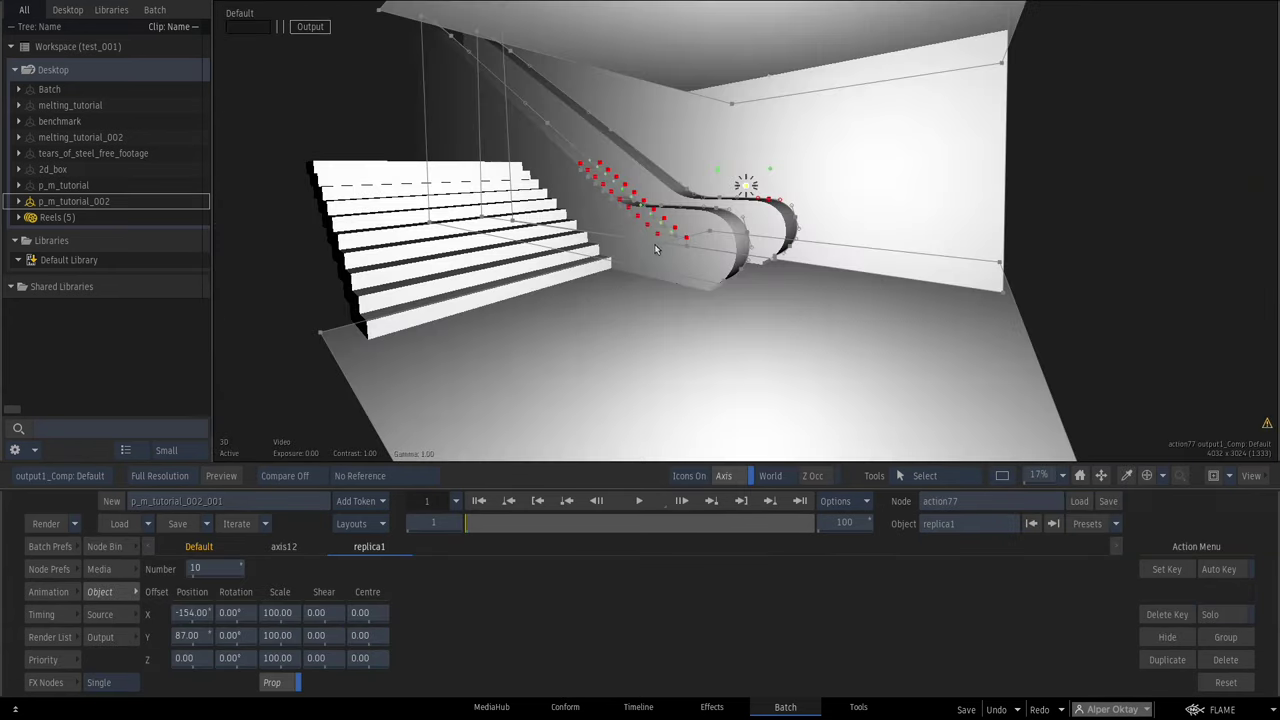
{"action": "key", "text": "F4"}
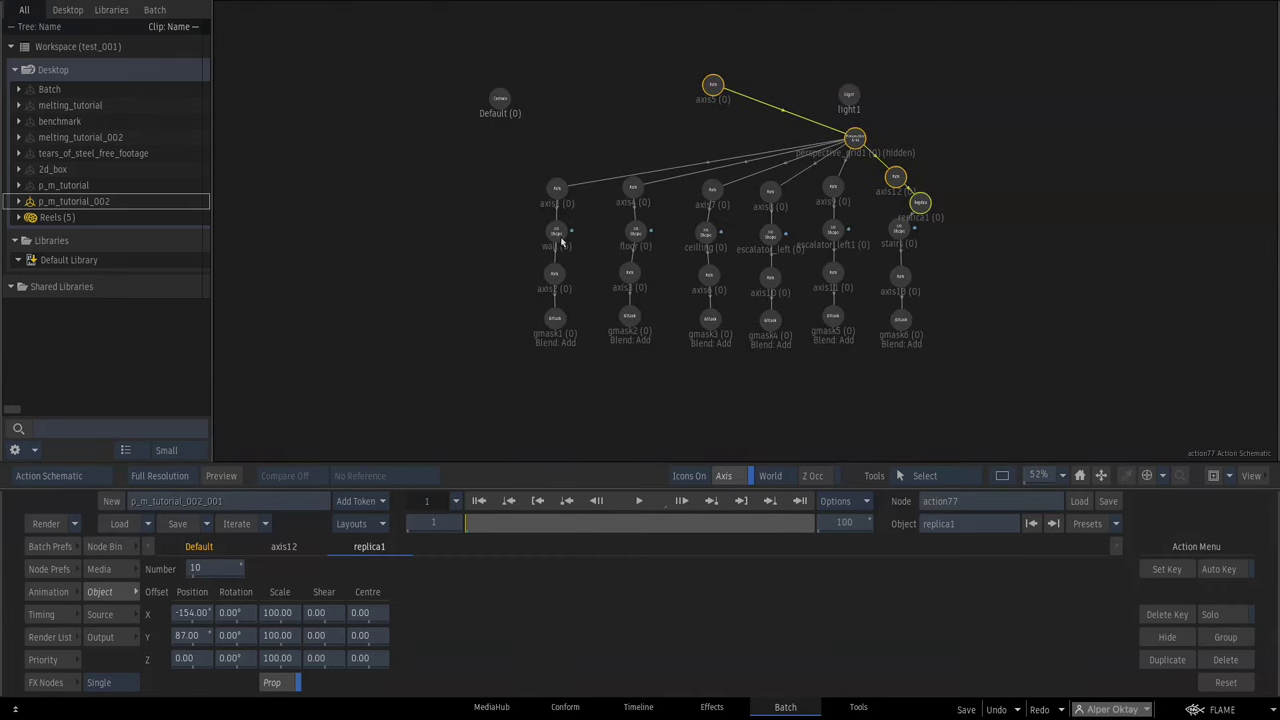
{"action": "left_click", "coordinate": [557, 232]}
{"action": "left_click", "coordinate": [106, 547]}
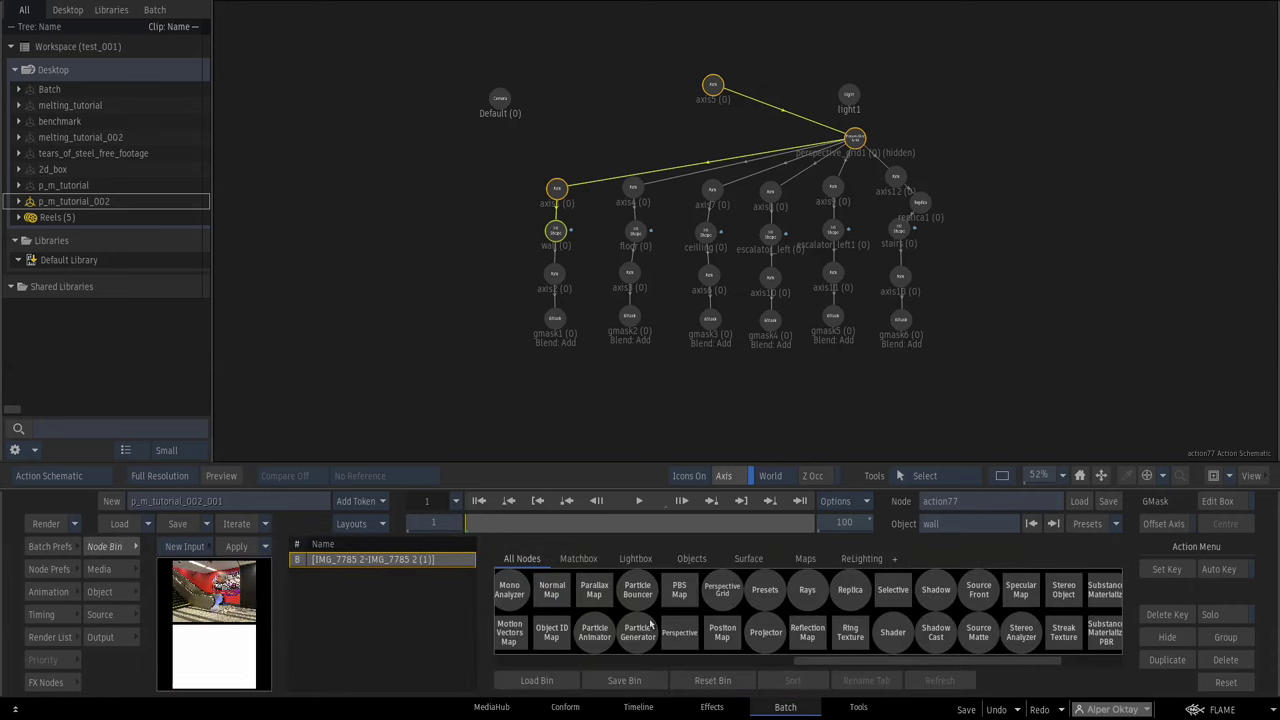
{"action": "key", "text": "d"}
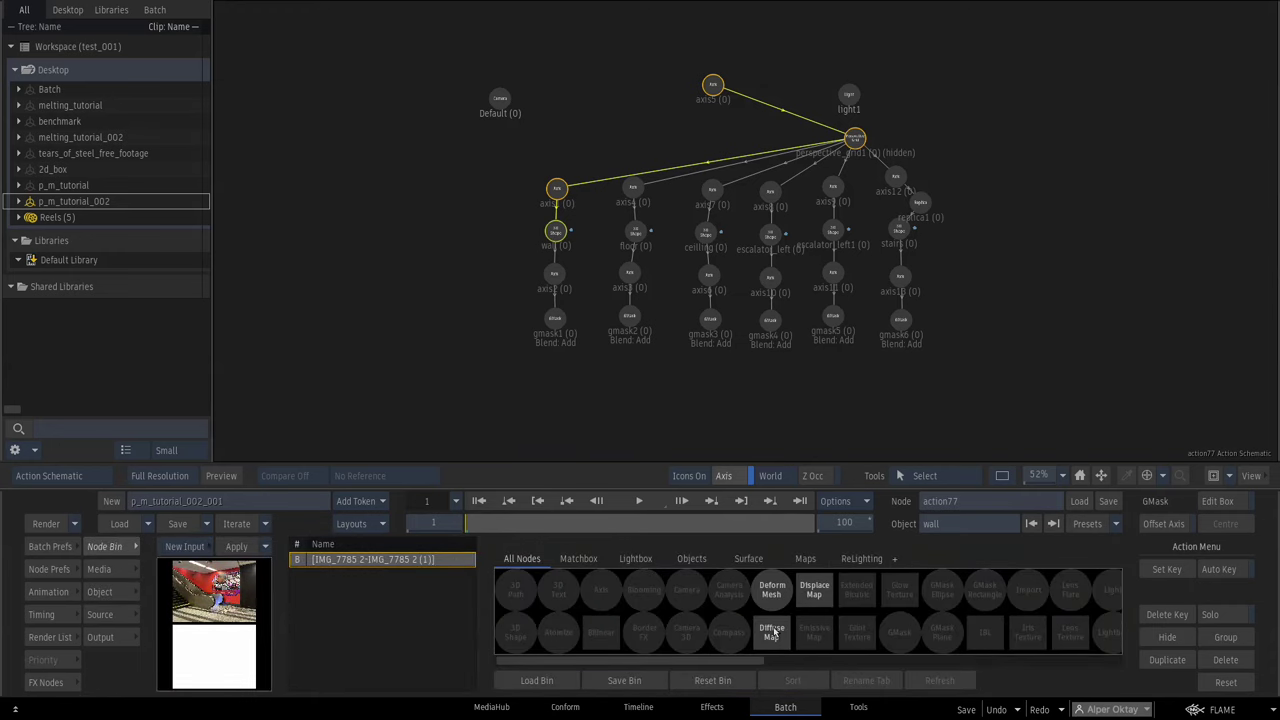
{"action": "left_click_drag", "start_coordinate": [781, 640], "coordinate": [468, 323]}
Duplicate the Default camera, move light1 and axis5 up to make room, and rename the copy x
{"action": "left_click_drag", "start_coordinate": [485, 117], "coordinate": [479, 124]}
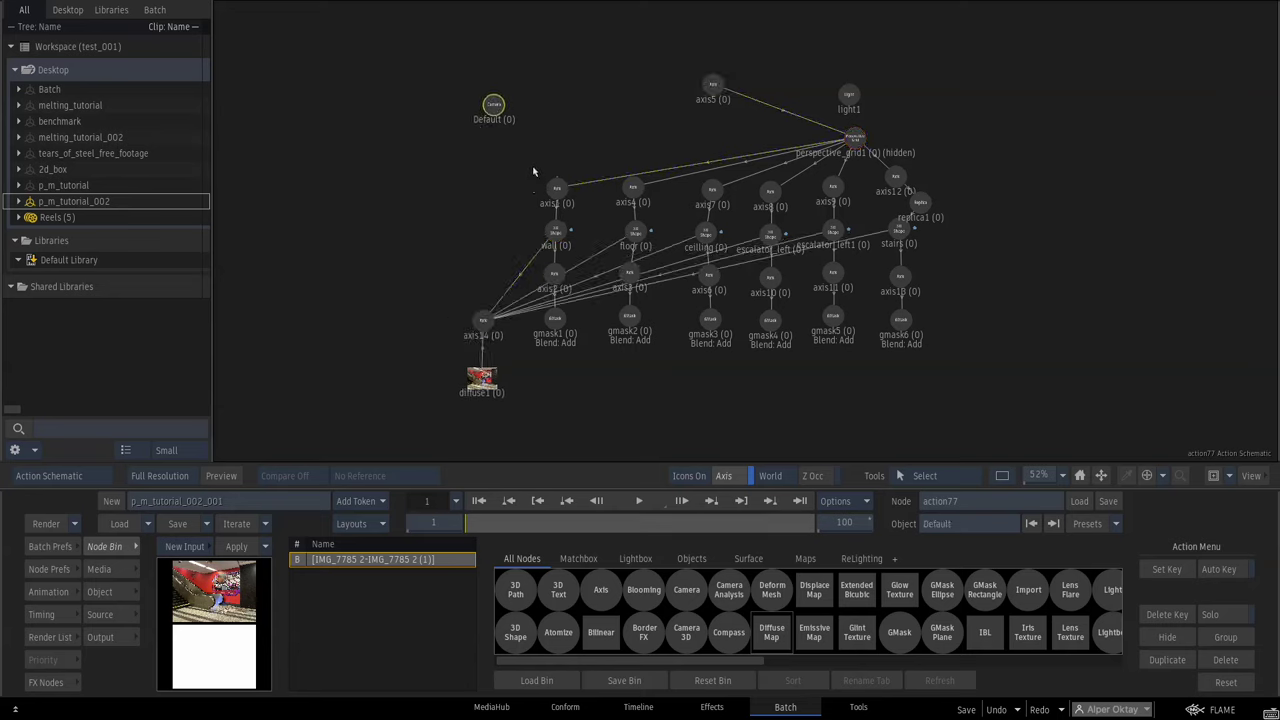
{"action": "left_click_drag", "start_coordinate": [539, 158], "coordinate": [688, 126]}
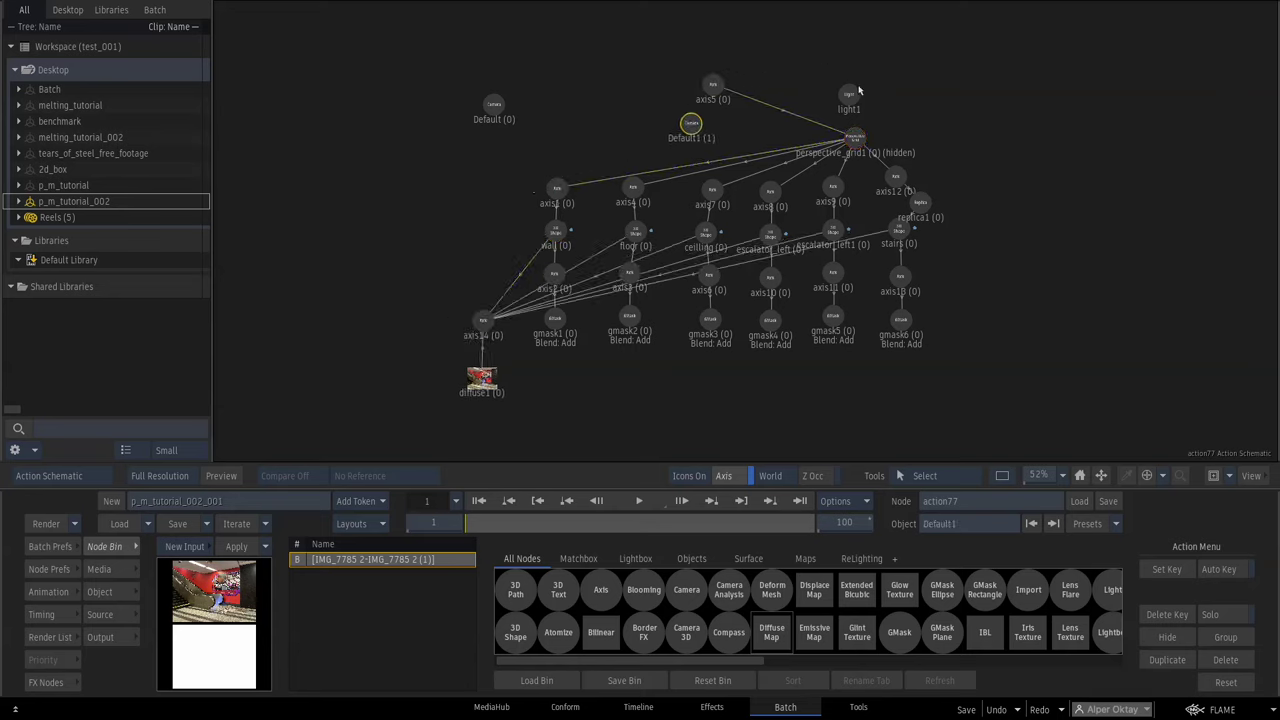
{"action": "left_click_drag", "start_coordinate": [850, 96], "coordinate": [880, 40]}
{"action": "left_click_drag", "start_coordinate": [712, 85], "coordinate": [822, 38]}
{"action": "left_click", "coordinate": [691, 123]}
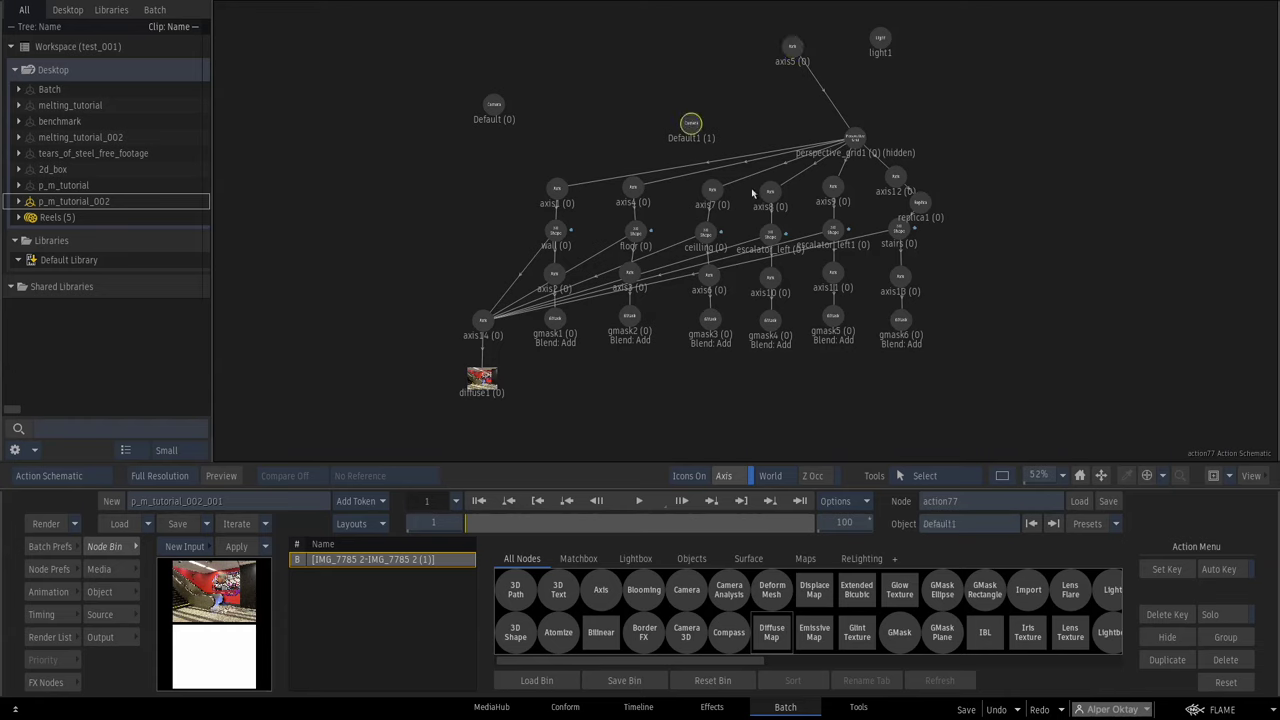
{"action": "left_click", "coordinate": [928, 529]}
{"action": "type", "text": "x"}
{"action": "key", "text": "Return"}
Parent camera x to axis5, the axis above the perspective grid, and tidy the node layout
{"action": "left_click_drag", "start_coordinate": [686, 131], "coordinate": [735, 132]}
{"action": "left_click_drag", "start_coordinate": [793, 46], "coordinate": [910, 24]}
{"action": "left_click_drag", "start_coordinate": [846, 143], "coordinate": [843, 136]}
{"action": "mouse_move", "coordinate": [806, 42]}
{"action": "left_mouse_down"}
{"action": "mouse_move", "coordinate": [766, 84]}
{"action": "mouse_move", "coordinate": [797, 39]}
{"action": "left_mouse_up"}
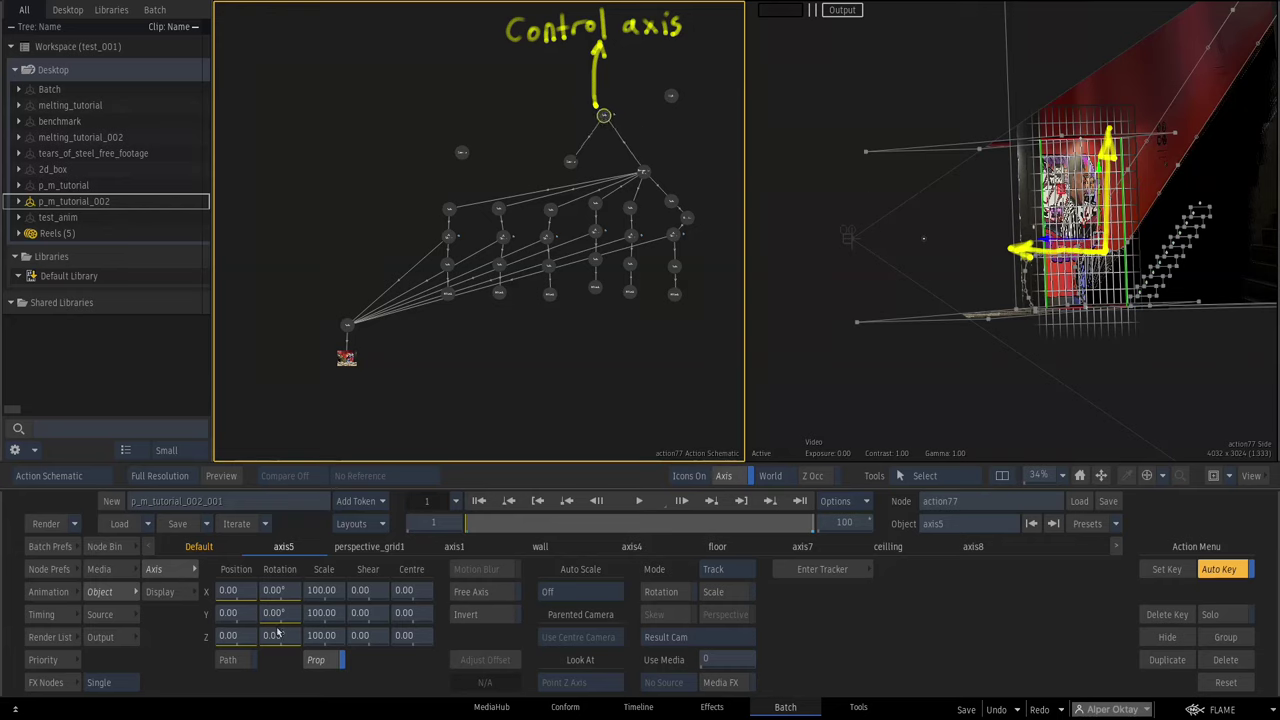
Try rotating axis5 to check that camera x moves with the scene, and inspect both cameras
{"action": "mouse_move", "coordinate": [275, 612]}
{"action": "left_mouse_down"}
{"action": "mouse_move", "coordinate": [312, 620]}
{"action": "mouse_move", "coordinate": [282, 596]}
{"action": "left_mouse_up"}
{"action": "left_click", "coordinate": [570, 162]}
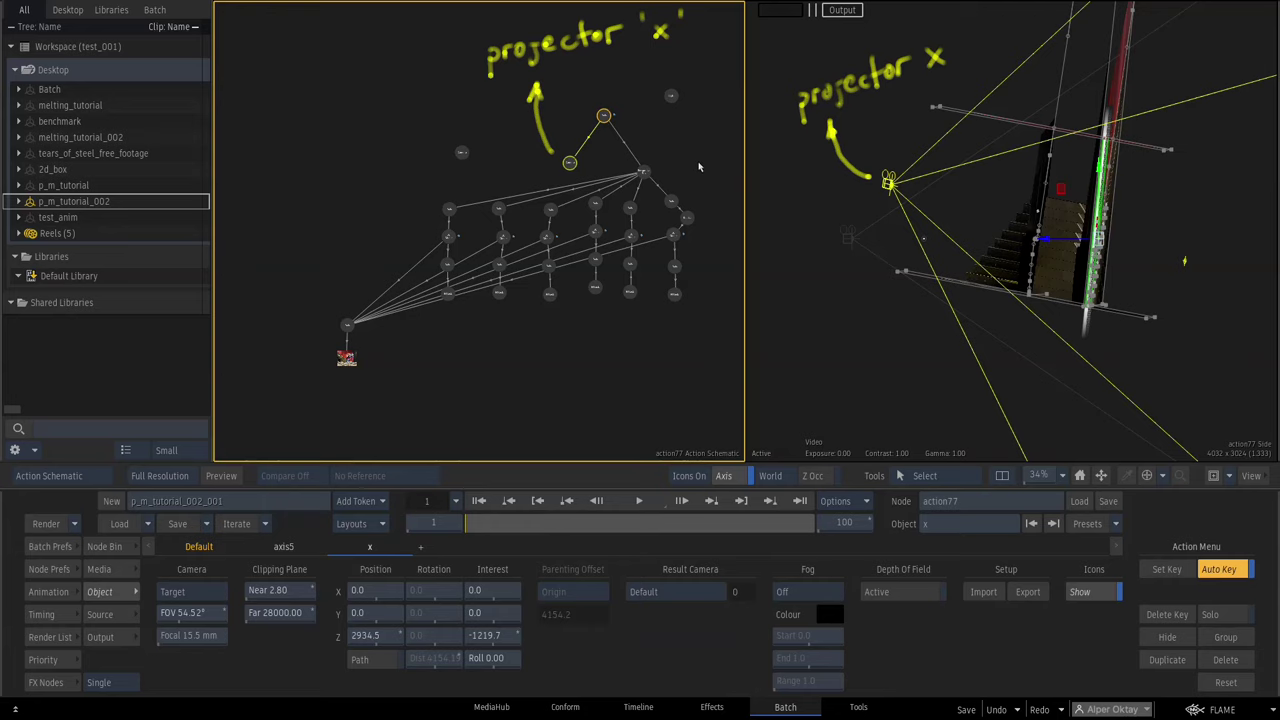
{"action": "left_click", "coordinate": [461, 152]}
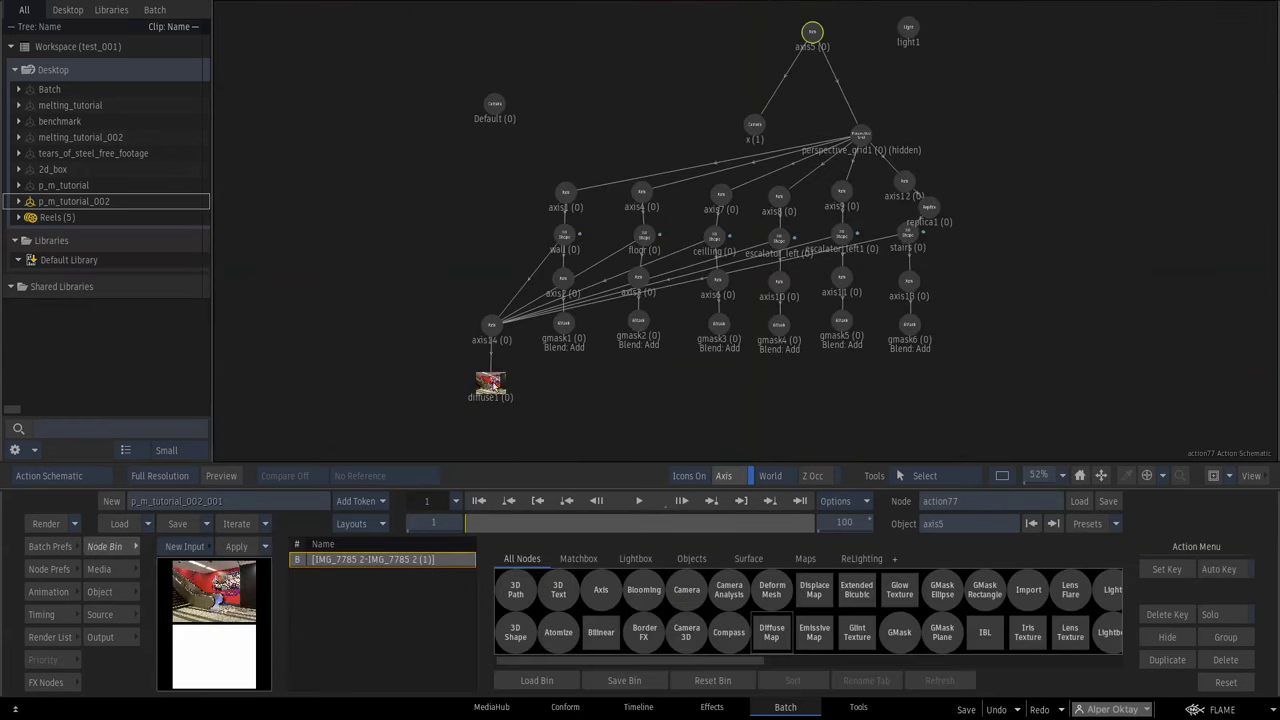
Set the diffuse map's mapping to Projection and choose camera x as its projecting camera
{"action": "double_click", "coordinate": [489, 387]}
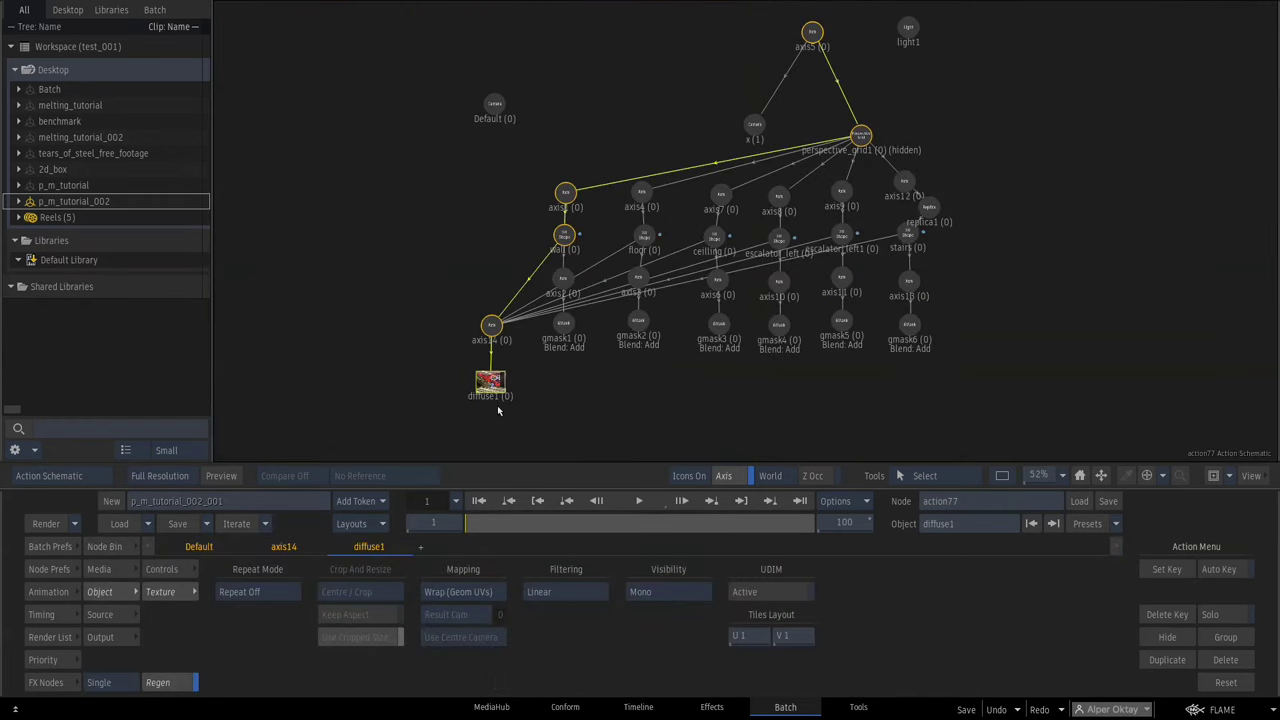
{"action": "key", "text": "F4"}
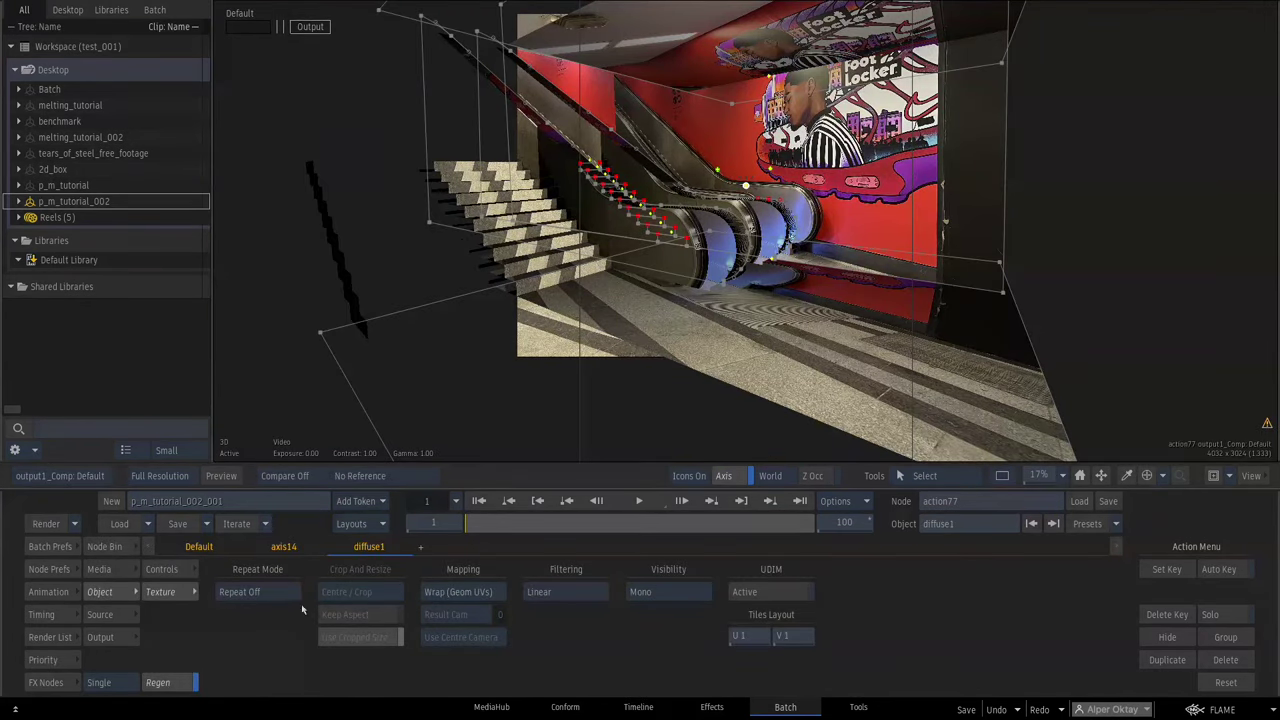
{"action": "left_click", "coordinate": [474, 596]}
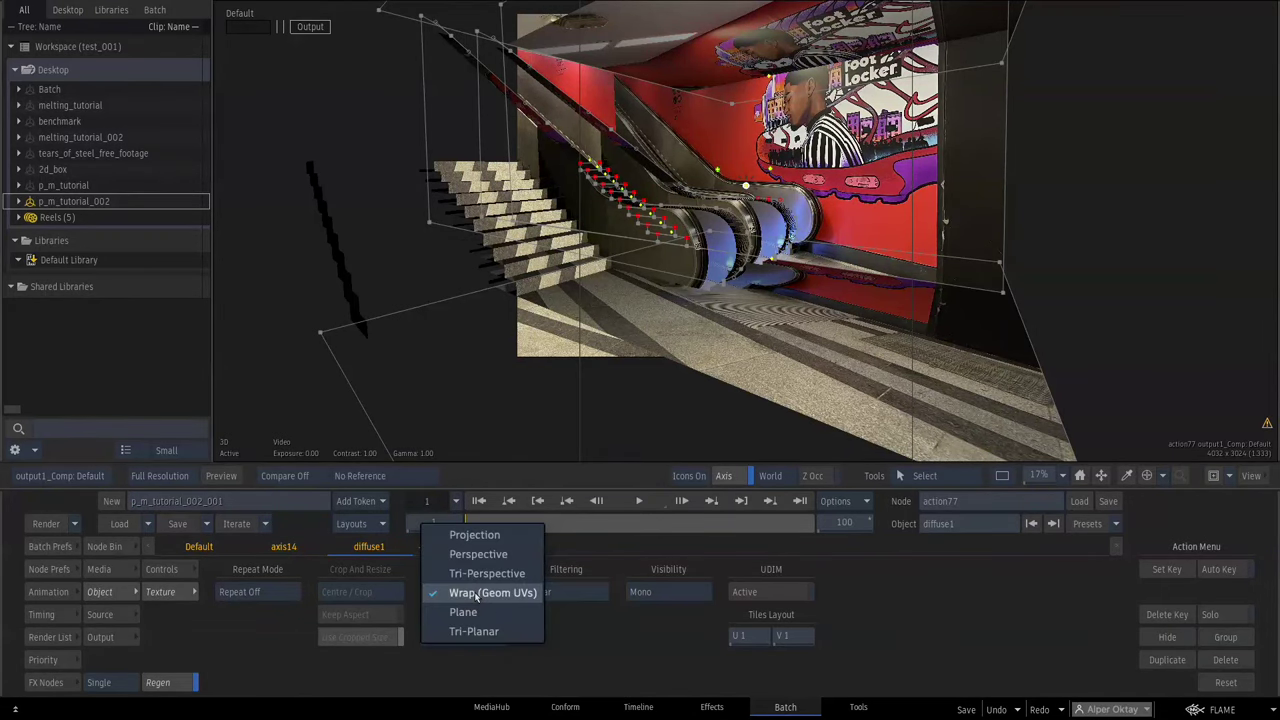
{"action": "left_click", "coordinate": [478, 535]}
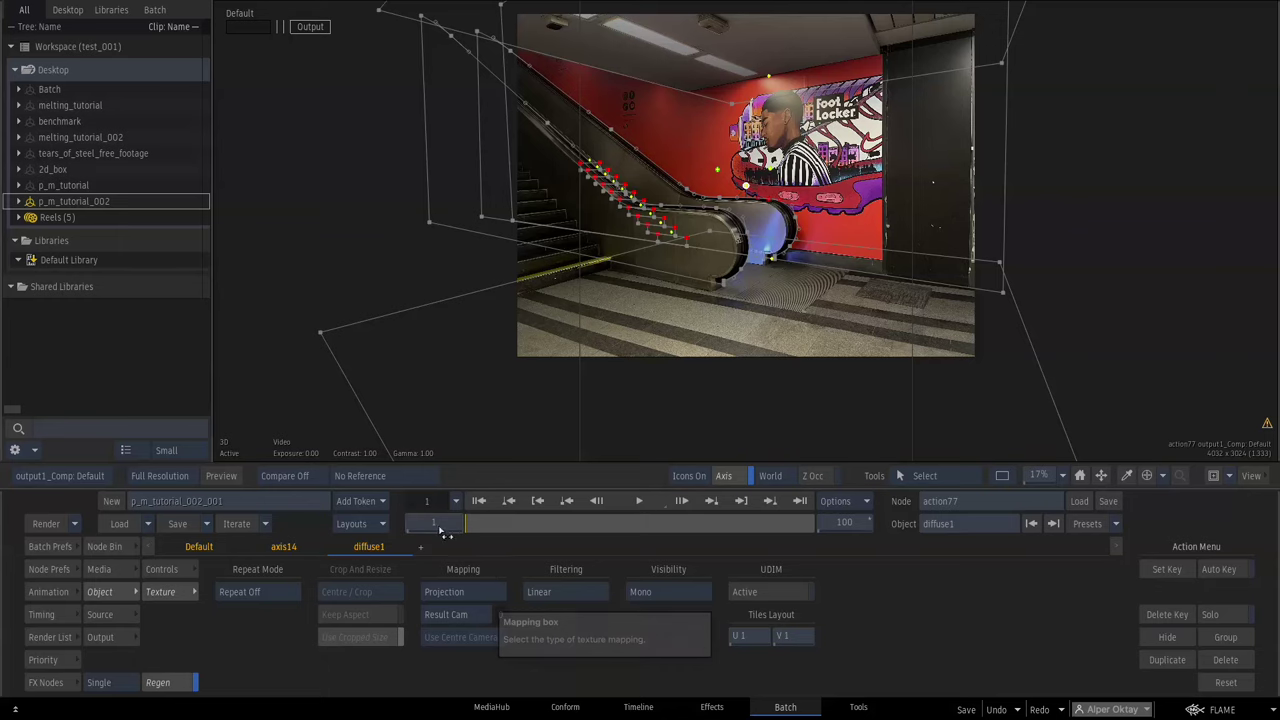
{"action": "left_click", "coordinate": [478, 614]}
{"action": "left_click", "coordinate": [479, 579]}
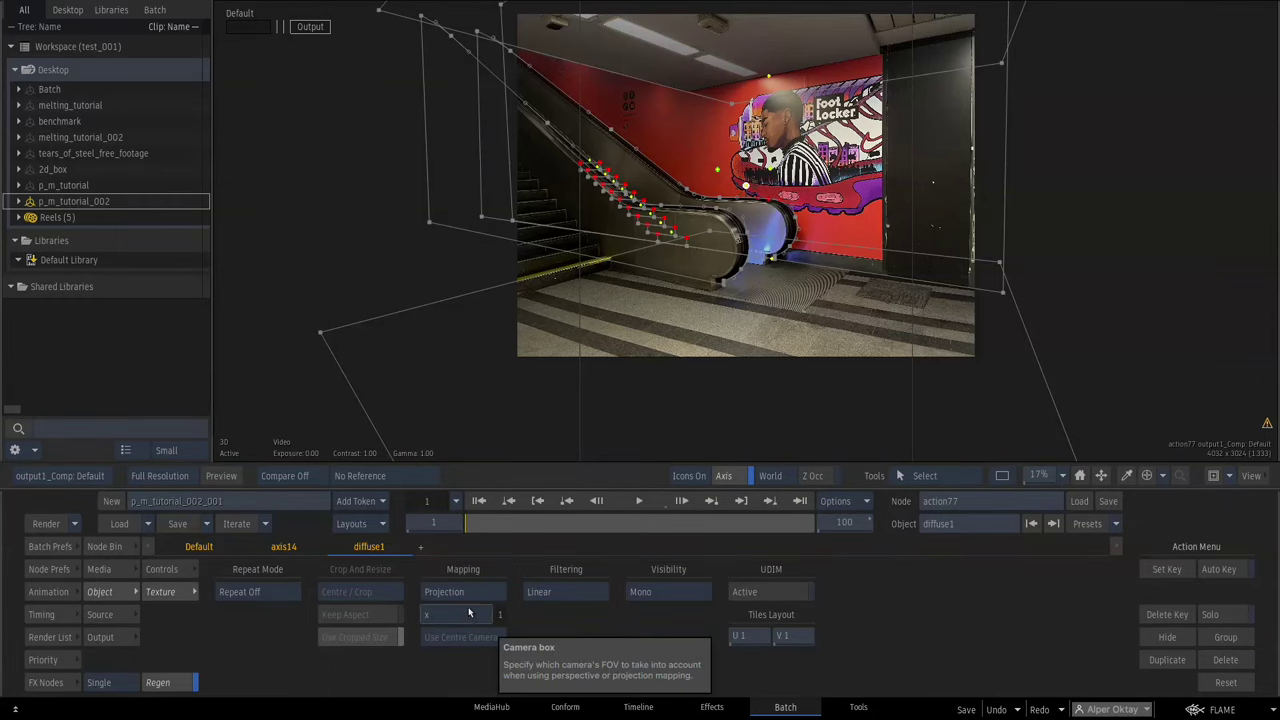
Turn off shading in the Action node's rendering preferences
{"action": "key", "text": "F4"}
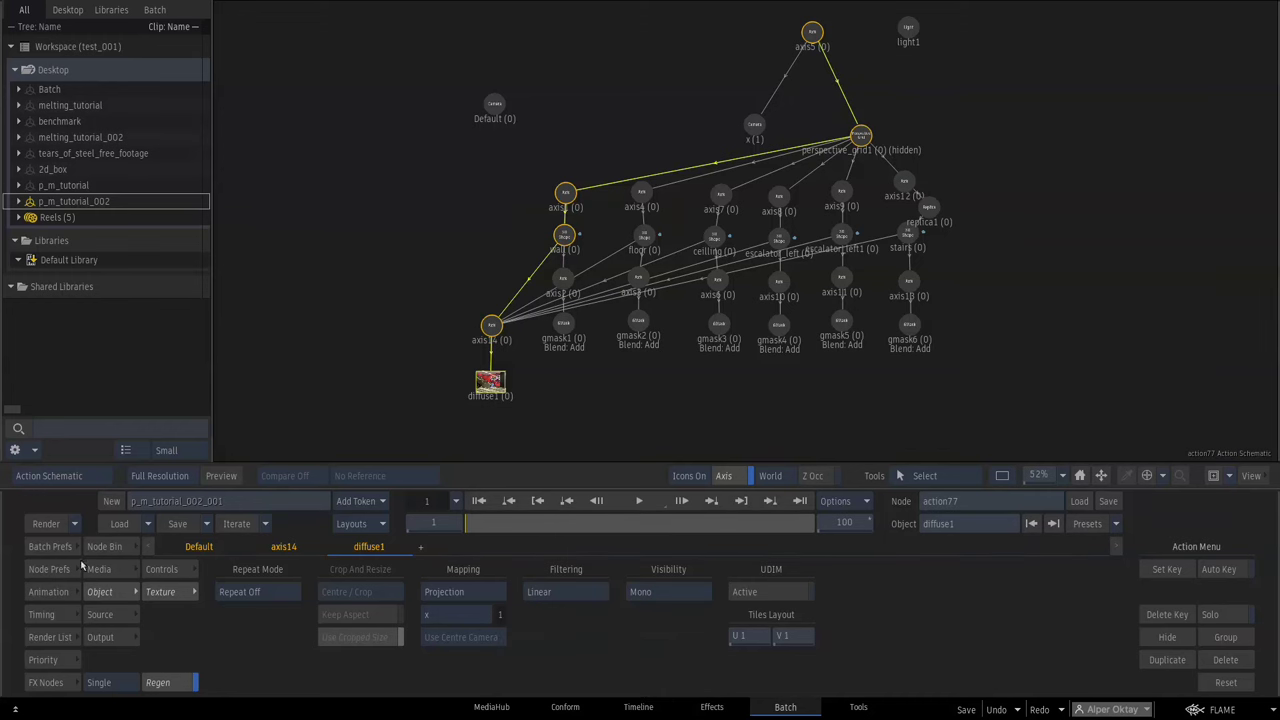
{"action": "left_click", "coordinate": [80, 568]}
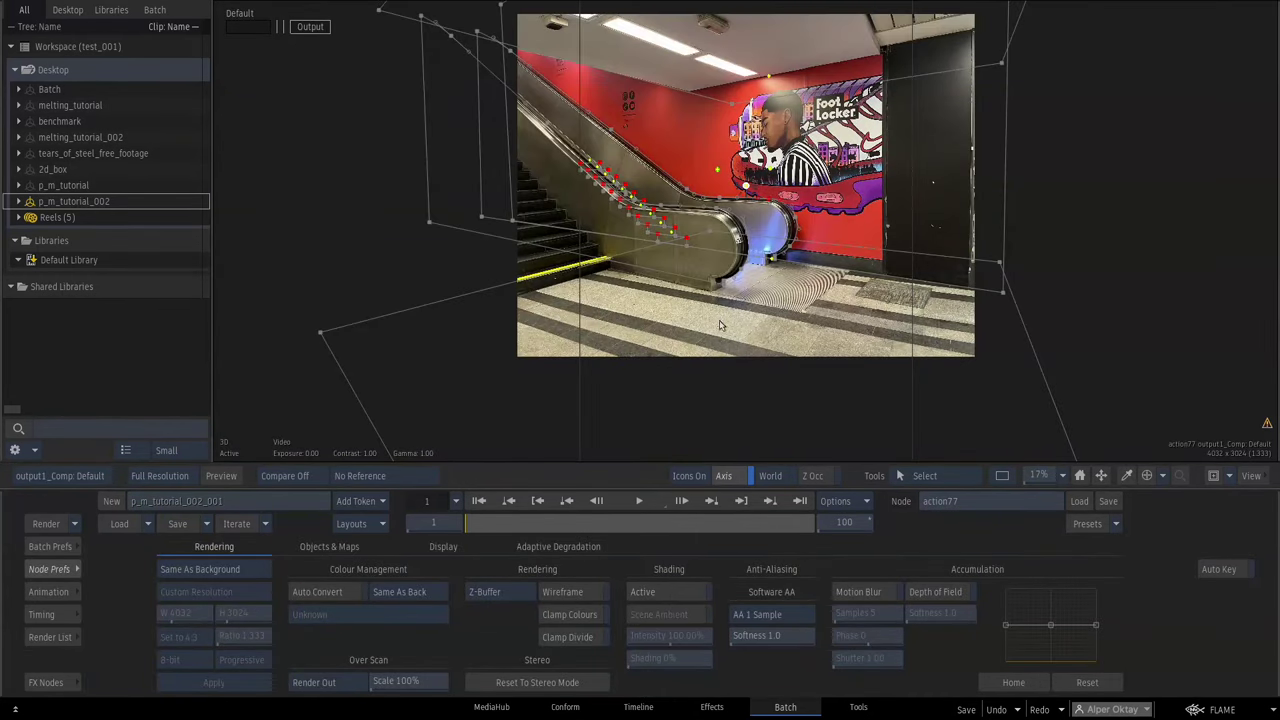
{"action": "key", "text": "F4"}
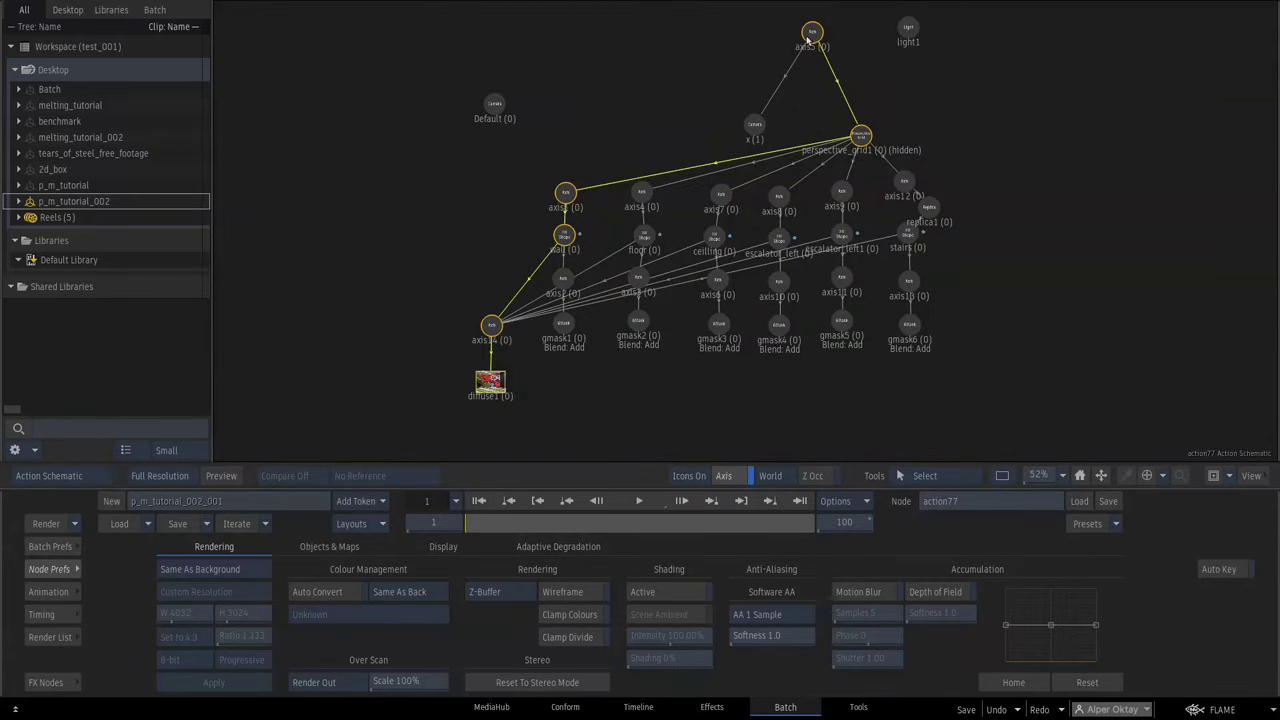
Rotate axis5 to 2° in X and 25° in Y to inspect the projection along the wall and ceiling
{"action": "left_click", "coordinate": [76, 569]}
{"action": "key", "text": "F4"}
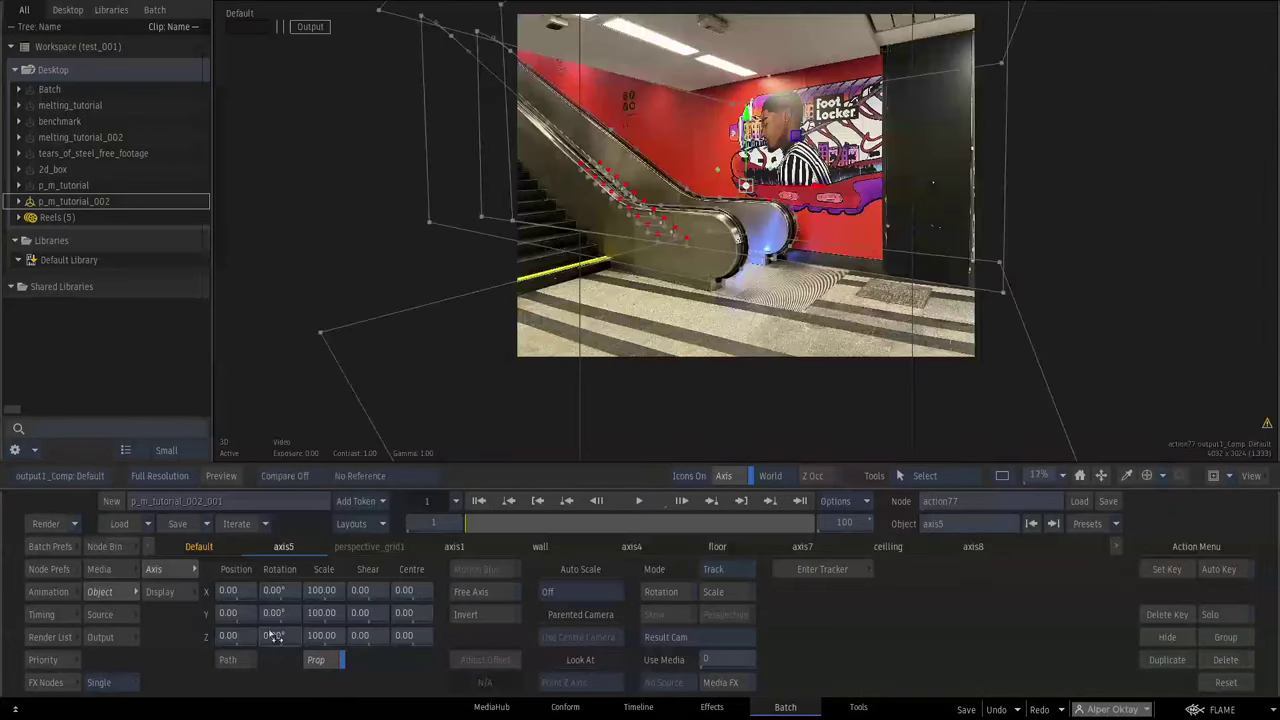
{"action": "left_click_drag", "start_coordinate": [283, 618], "coordinate": [315, 537]}
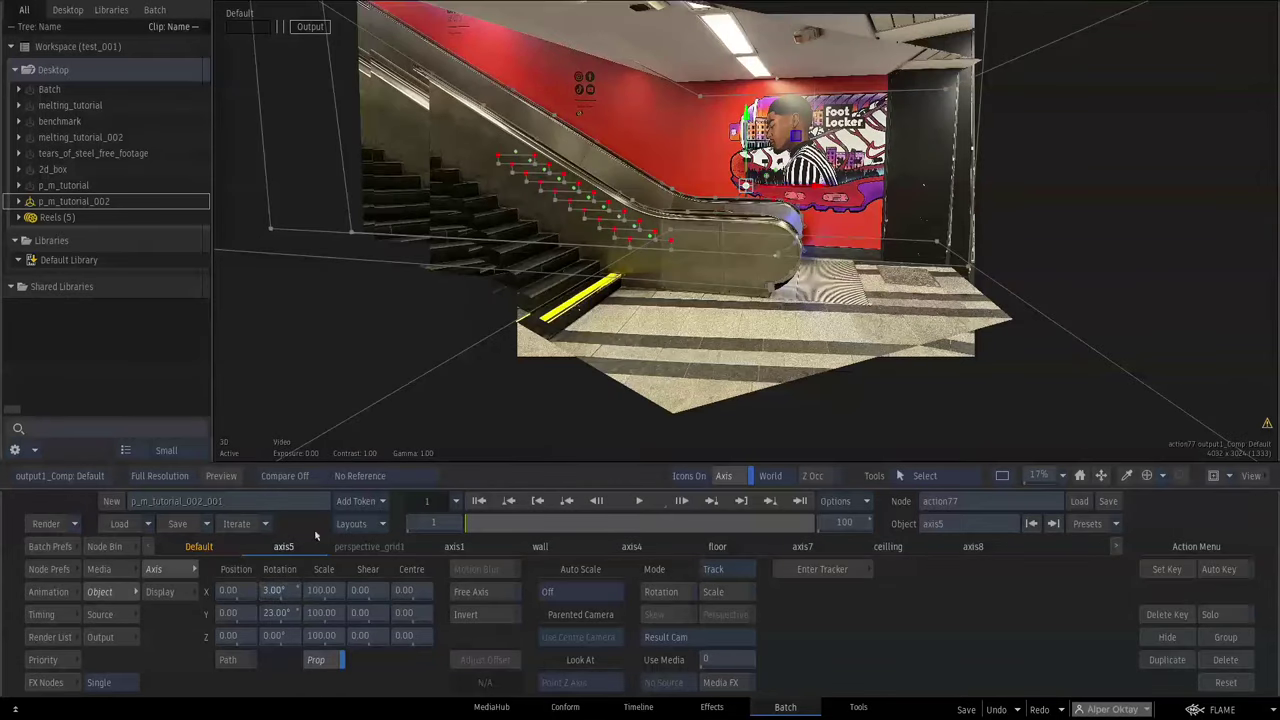
{"action": "left_click_drag", "start_coordinate": [281, 619], "coordinate": [288, 619]}
{"action": "left_click_drag", "start_coordinate": [656, 170], "coordinate": [746, 280]}
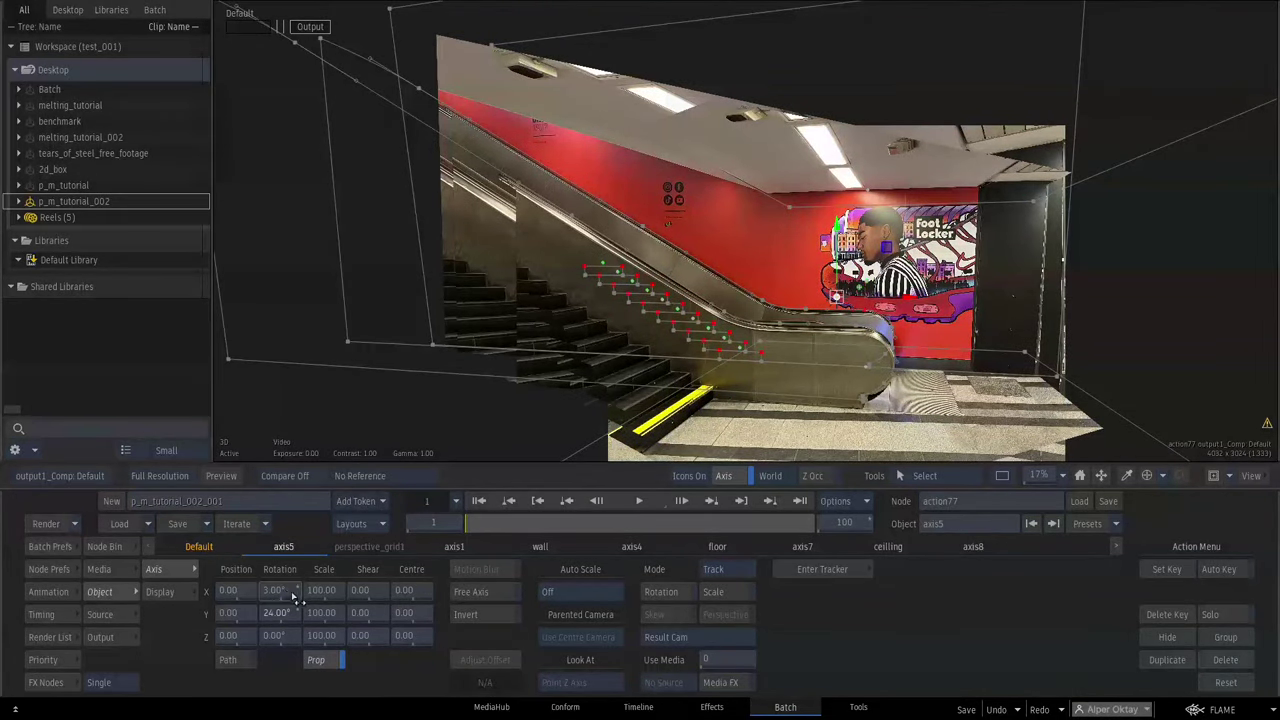
{"action": "left_click_drag", "start_coordinate": [273, 591], "coordinate": [294, 594]}
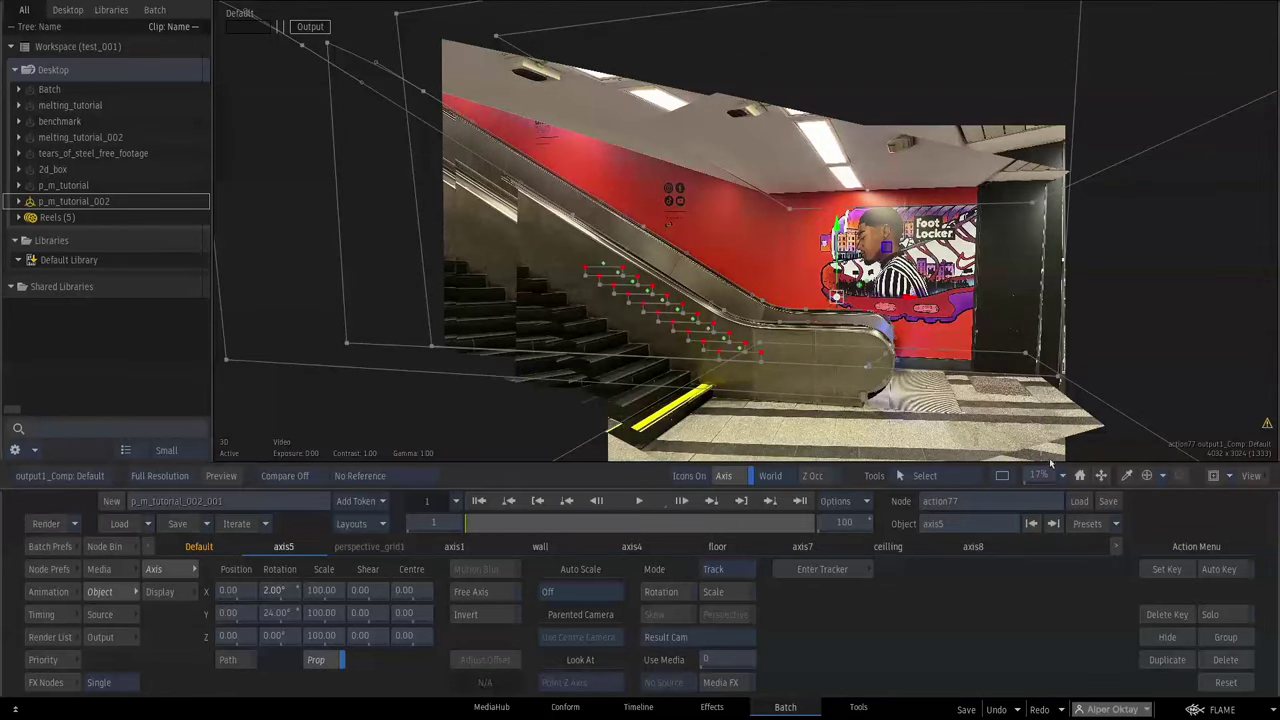
{"action": "left_click_drag", "start_coordinate": [1044, 480], "coordinate": [1070, 473]}
{"action": "left_click_drag", "start_coordinate": [686, 166], "coordinate": [730, 228]}
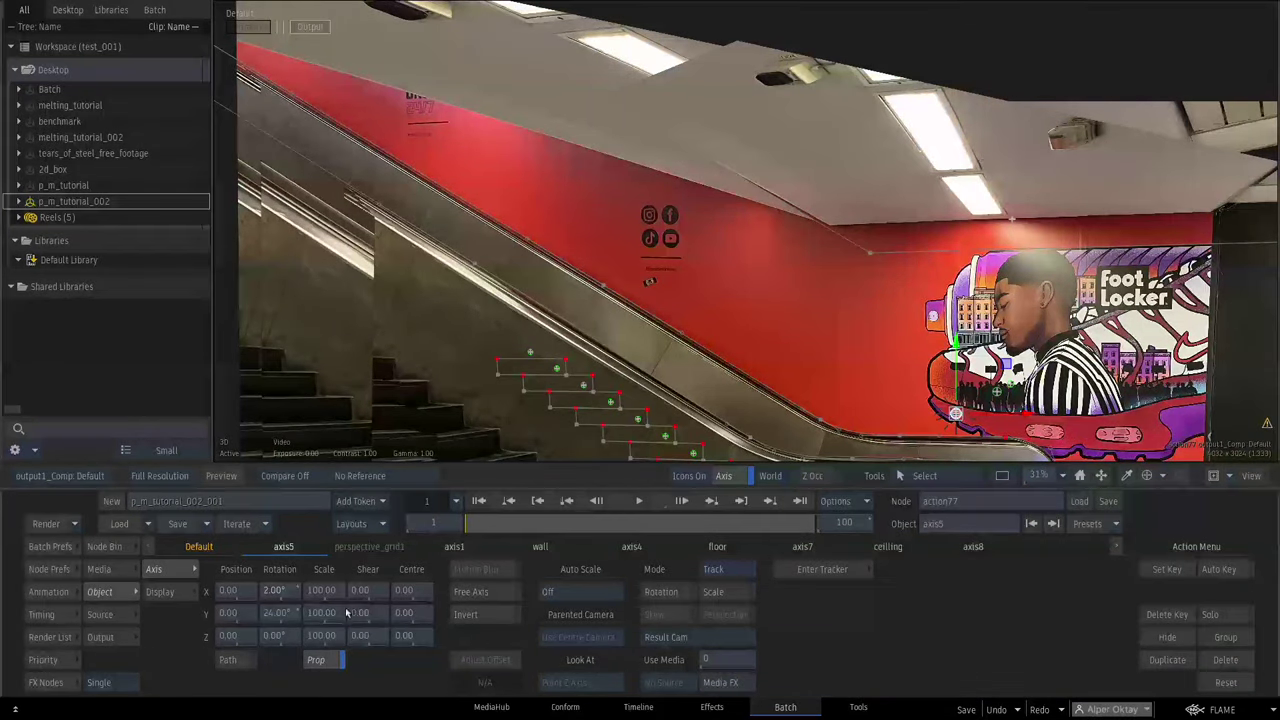
{"action": "left_click_drag", "start_coordinate": [277, 612], "coordinate": [272, 578]}
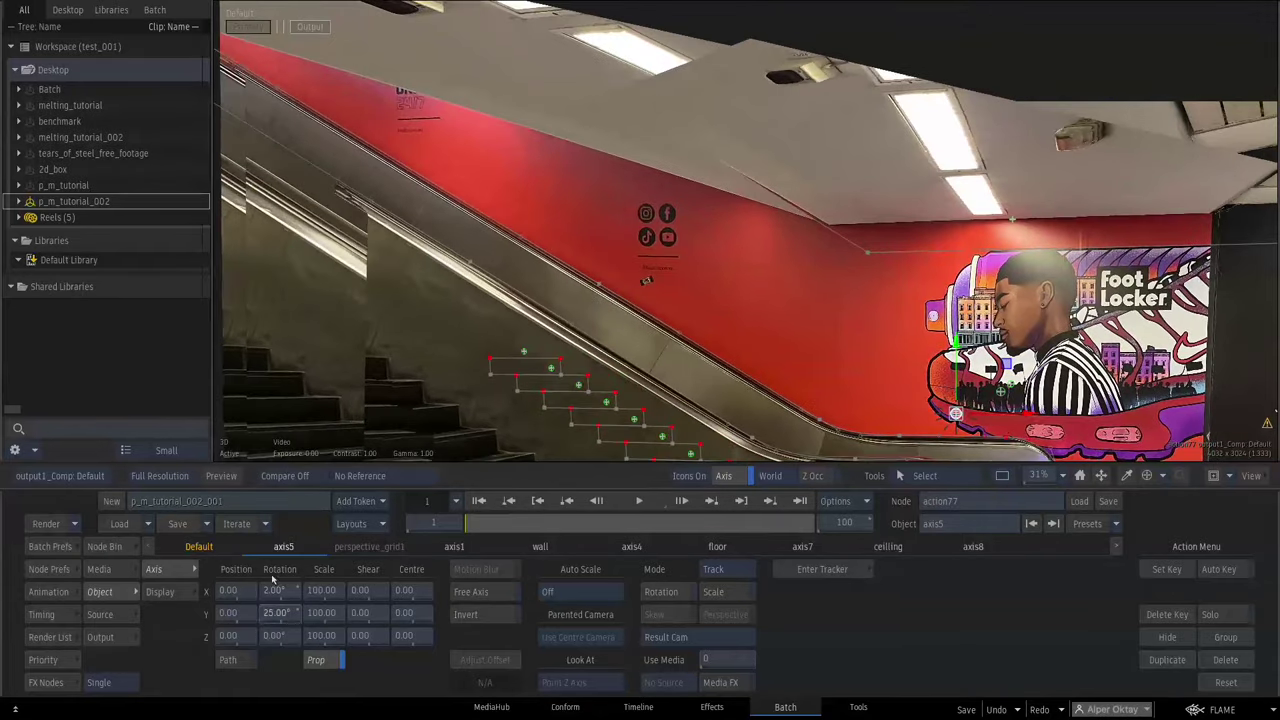
Add a GMask Tracer node fed by the IMG_7785 2 clip in the batch schematic and open it
{"action": "key", "text": "Escape"}
{"action": "left_click_drag", "start_coordinate": [373, 279], "coordinate": [512, 249]}
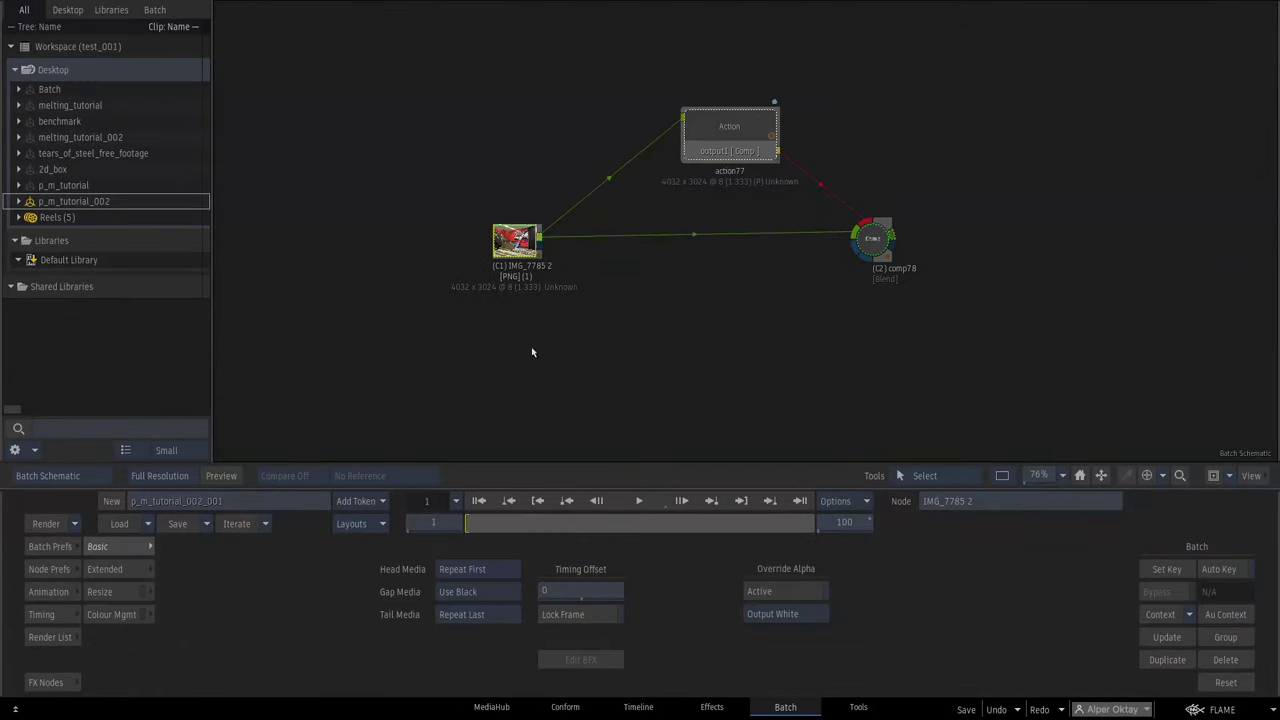
{"action": "mouse_move", "coordinate": [0, 615]}
{"action": "key", "text": "g"}
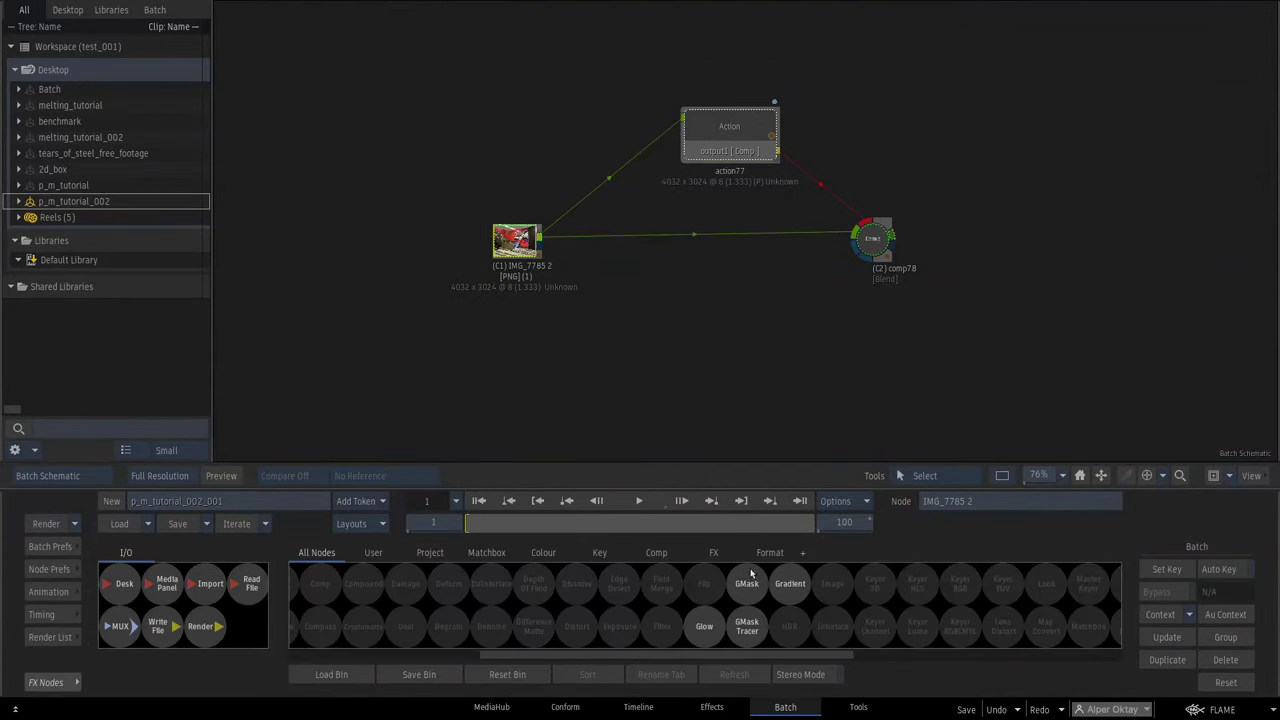
{"action": "left_click_drag", "start_coordinate": [757, 619], "coordinate": [587, 395]}
{"action": "double_click", "coordinate": [603, 372]}
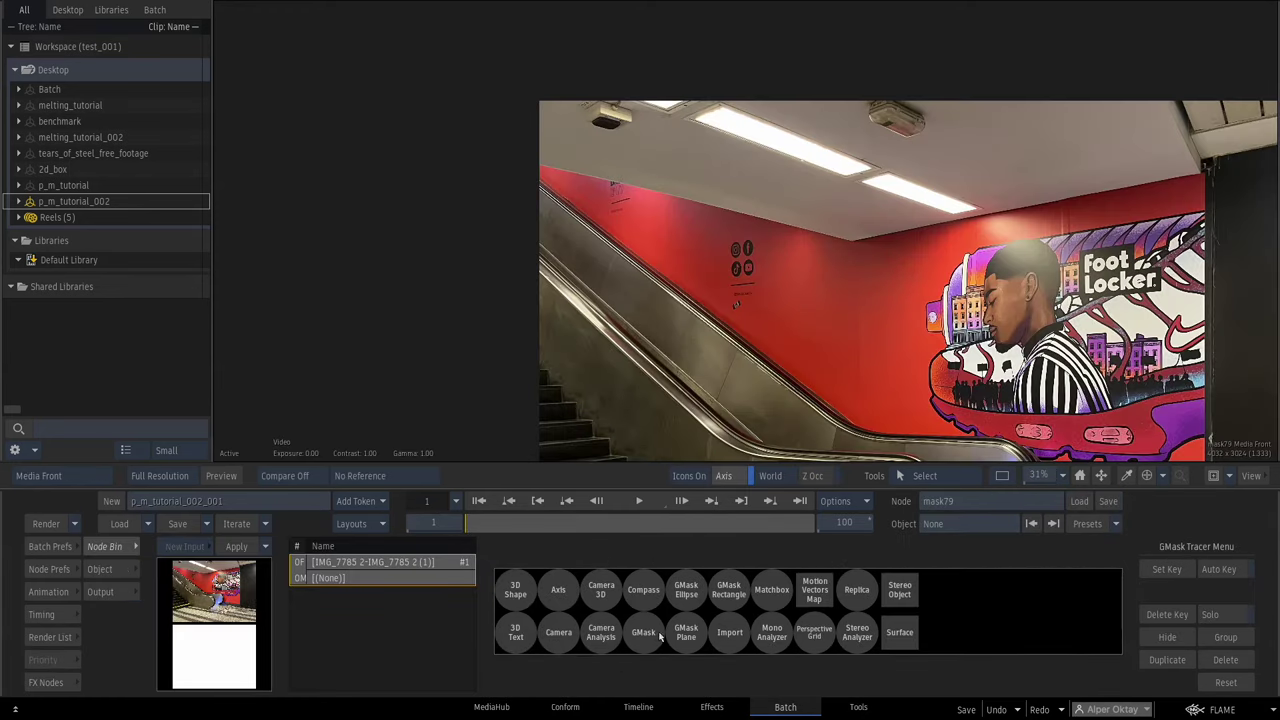
Add a GMask node to the GMask Tracer schematic
{"action": "key", "text": "grave"}
{"action": "key", "text": "g"}
{"action": "left_click_drag", "start_coordinate": [638, 632], "coordinate": [786, 294]}
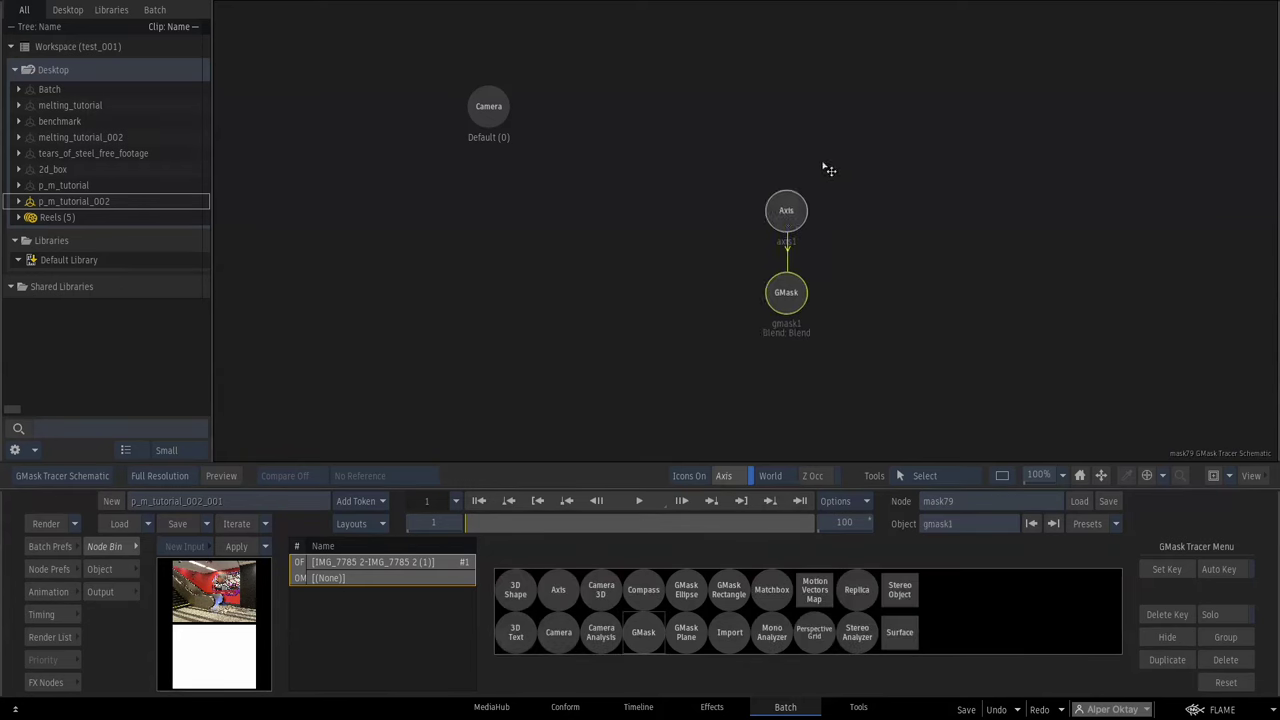
Draw a closed mask around the ceiling, following its edge with the walls and extending beyond the photo's frame
{"action": "key", "text": "grave"}
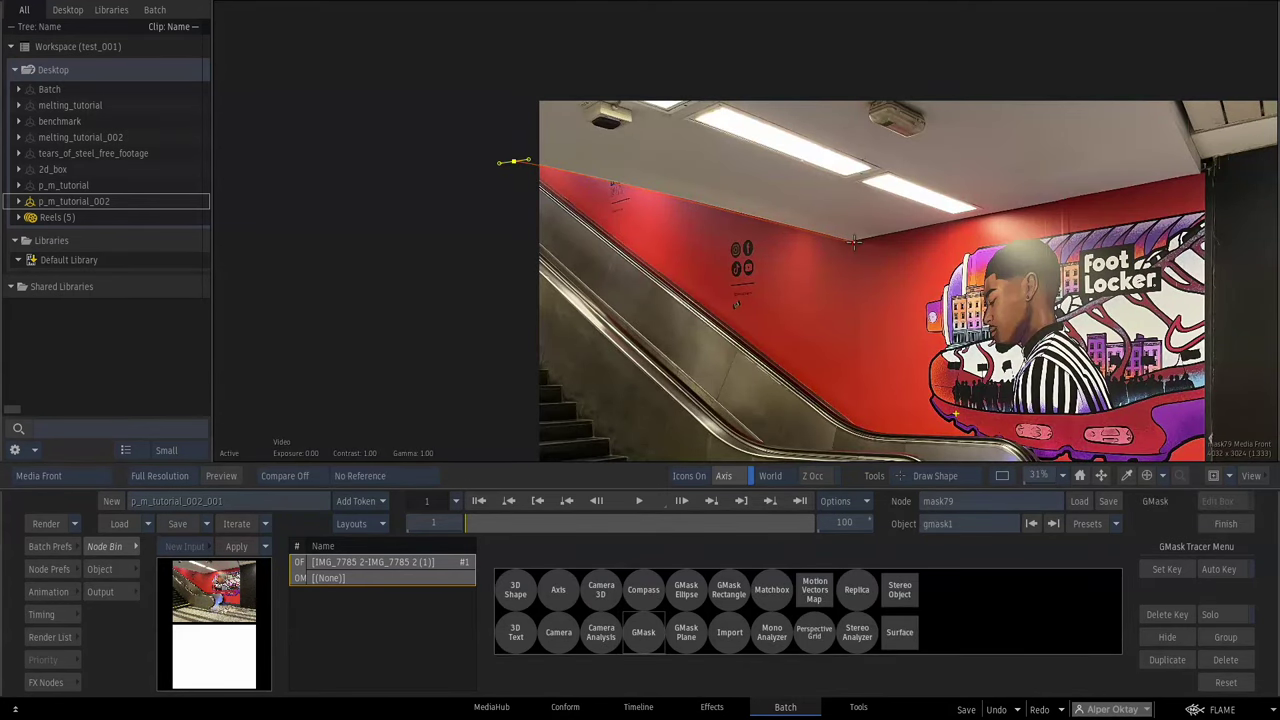
{"action": "left_click", "coordinate": [854, 242]}
{"action": "left_click_drag", "start_coordinate": [875, 241], "coordinate": [681, 281]}
{"action": "left_click", "coordinate": [1227, 171]}
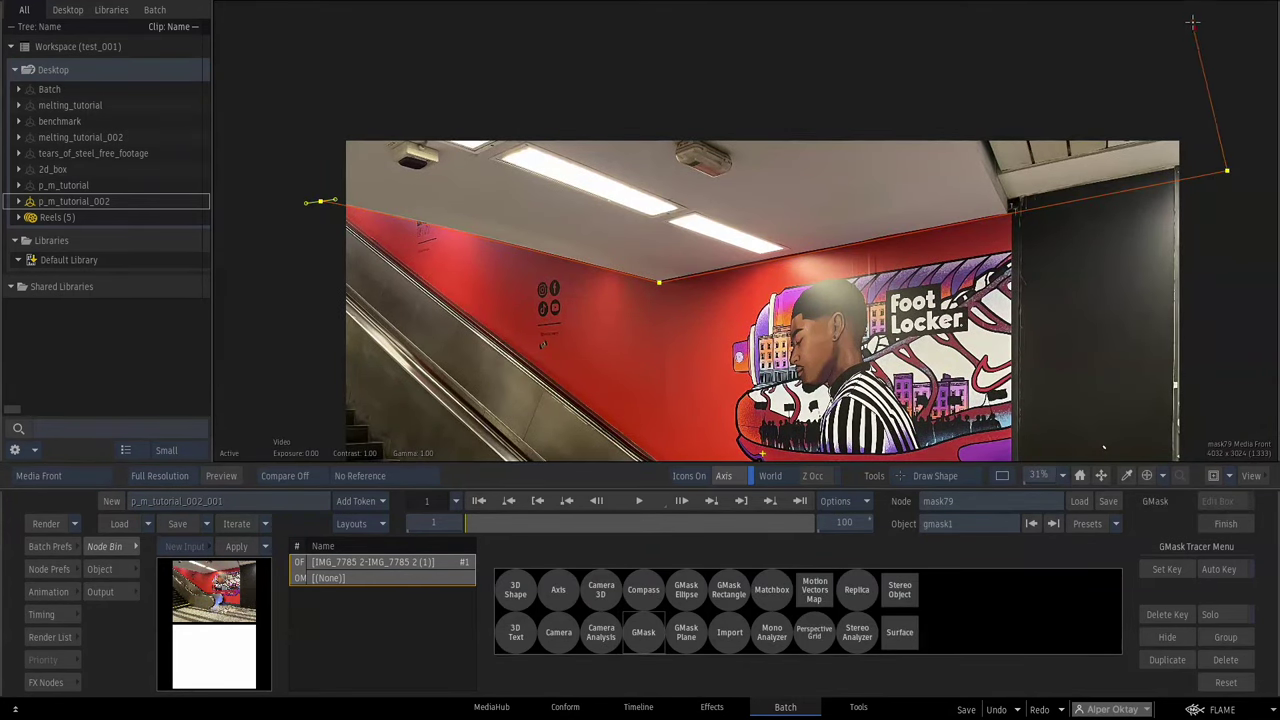
{"action": "left_click", "coordinate": [1193, 21]}
{"action": "left_click", "coordinate": [298, 47]}
{"action": "left_click", "coordinate": [308, 201]}
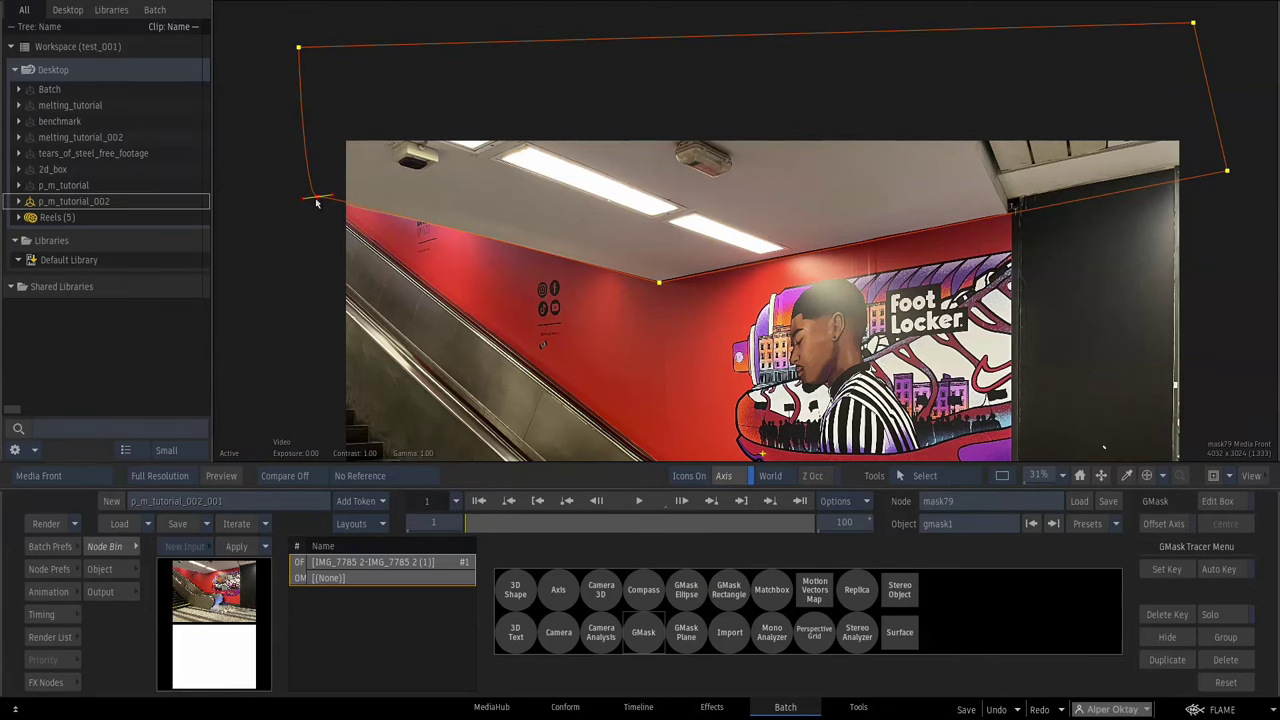
Add a Pixel Spread node in the batch schematic, connect it after the GMask Tracer, and open its settings
{"action": "key", "text": "F4"}
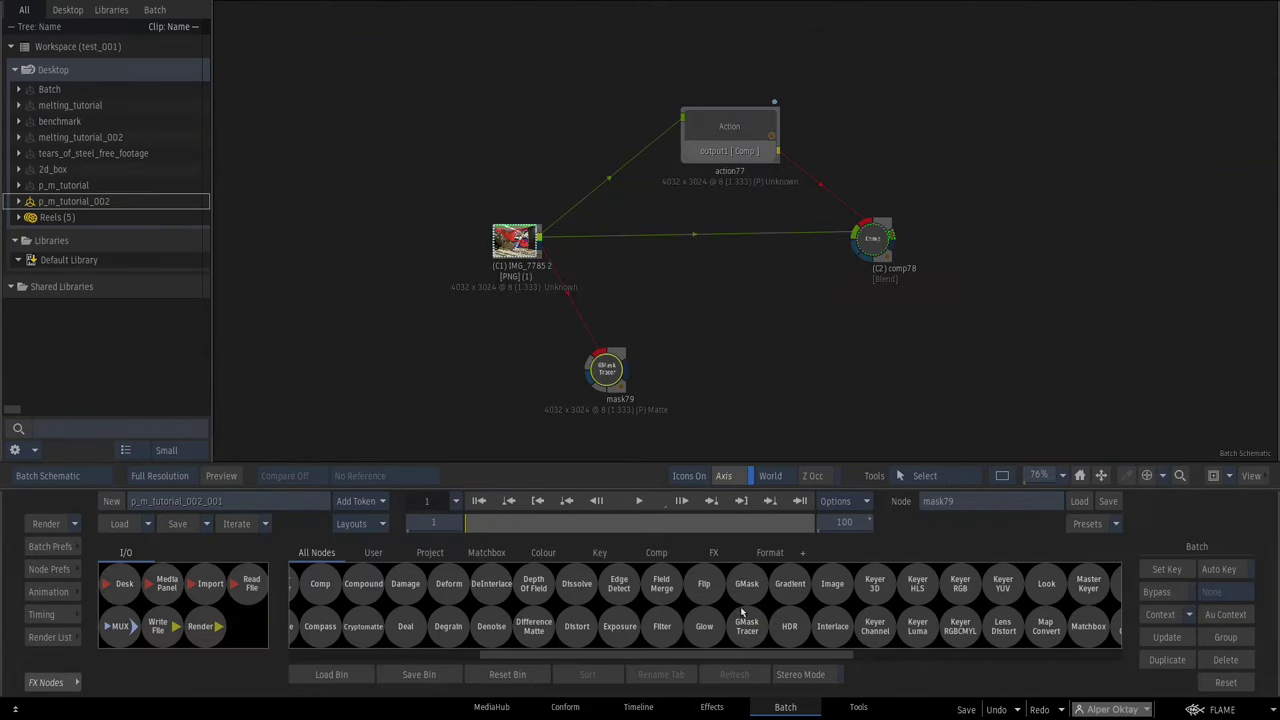
{"action": "key", "text": "p"}
{"action": "left_click_drag", "start_coordinate": [802, 595], "coordinate": [734, 316]}
{"action": "left_click_drag", "start_coordinate": [614, 380], "coordinate": [574, 388]}
{"action": "left_click_drag", "start_coordinate": [732, 317], "coordinate": [661, 362]}
{"action": "key", "text": "shift"}
{"action": "left_click_drag", "start_coordinate": [565, 379], "coordinate": [555, 376]}
{"action": "double_click", "coordinate": [656, 362]}
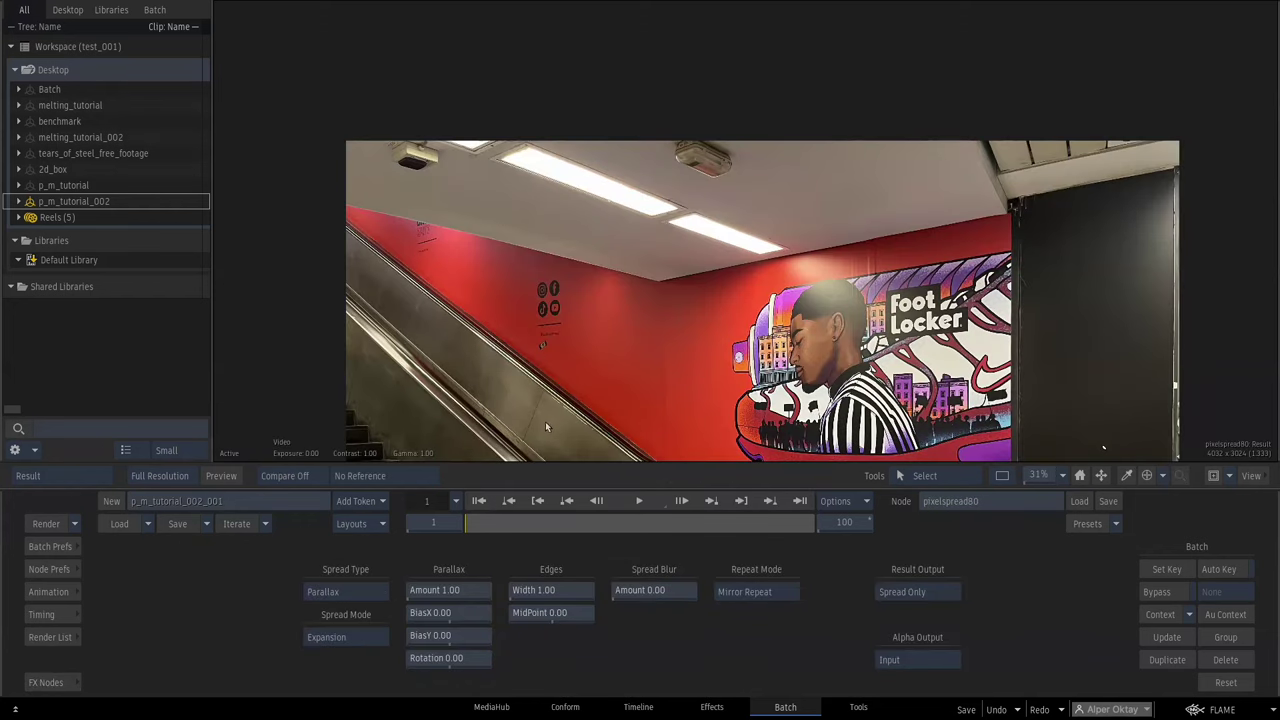
Set the Pixel Spread to the Stretch type in Contraction mode with an amount of 1044.30
{"action": "left_click", "coordinate": [338, 598]}
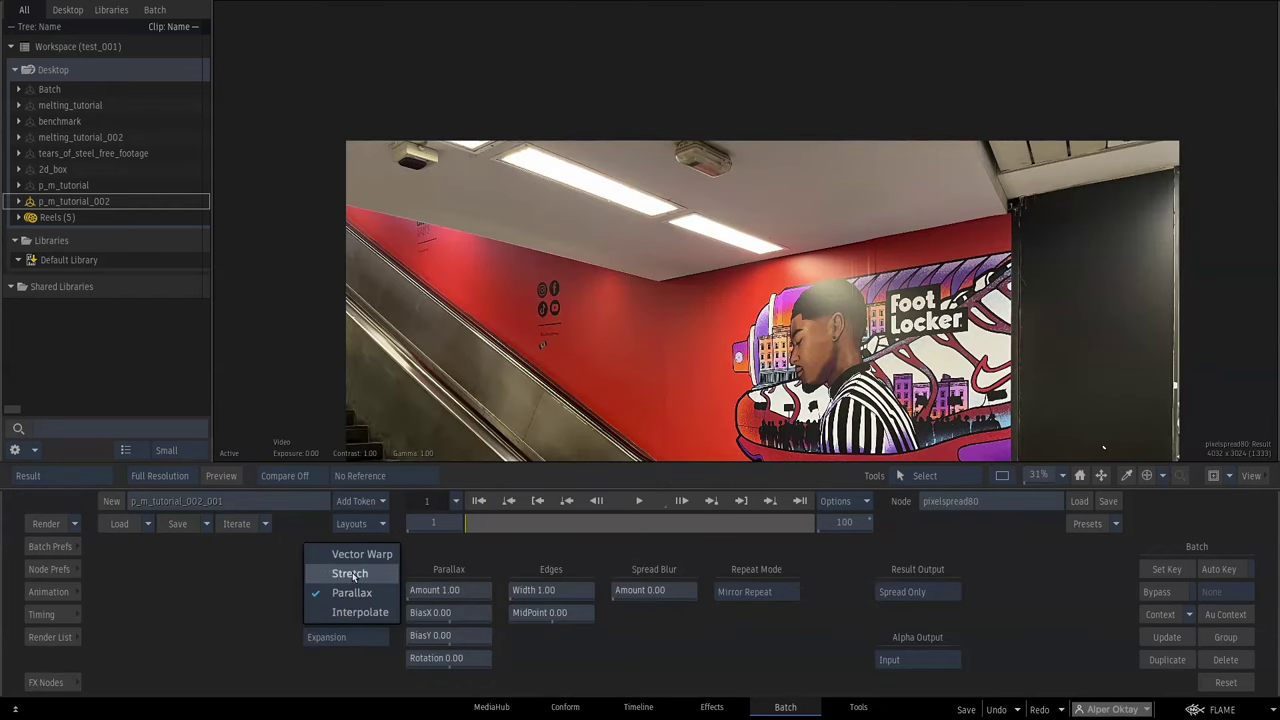
{"action": "left_click", "coordinate": [335, 571]}
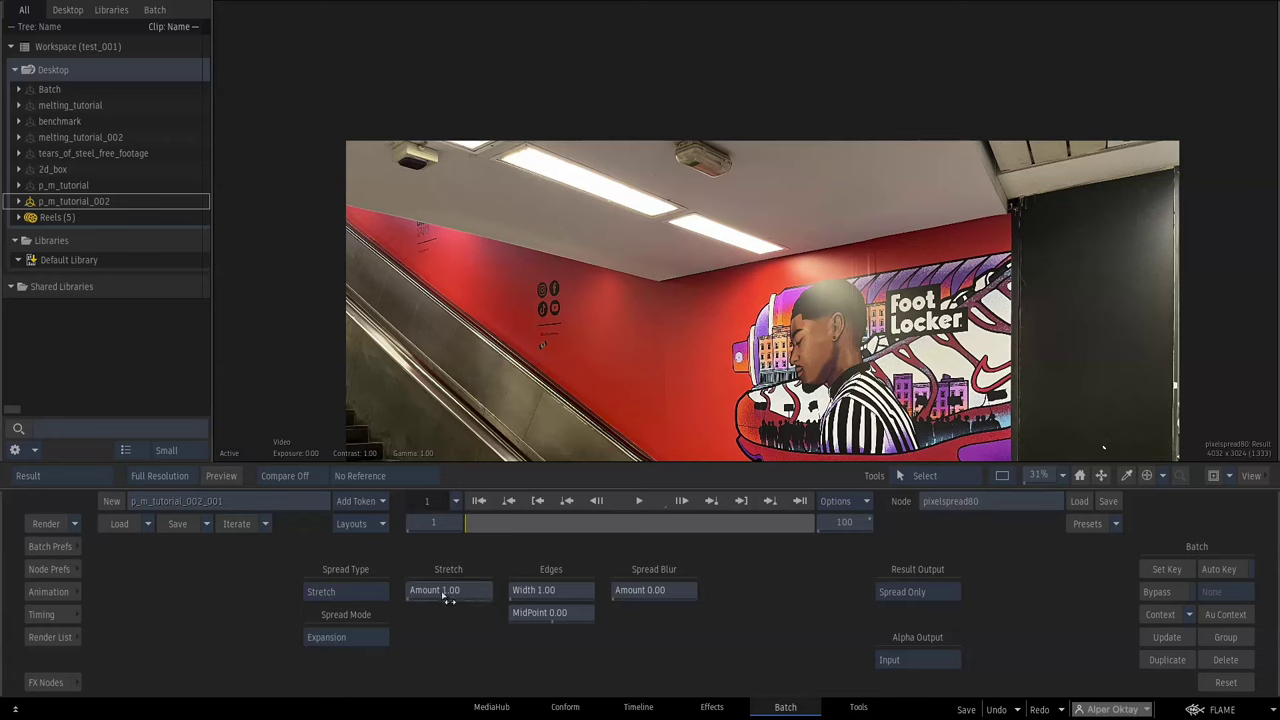
{"action": "left_click_drag", "start_coordinate": [443, 596], "coordinate": [490, 591]}
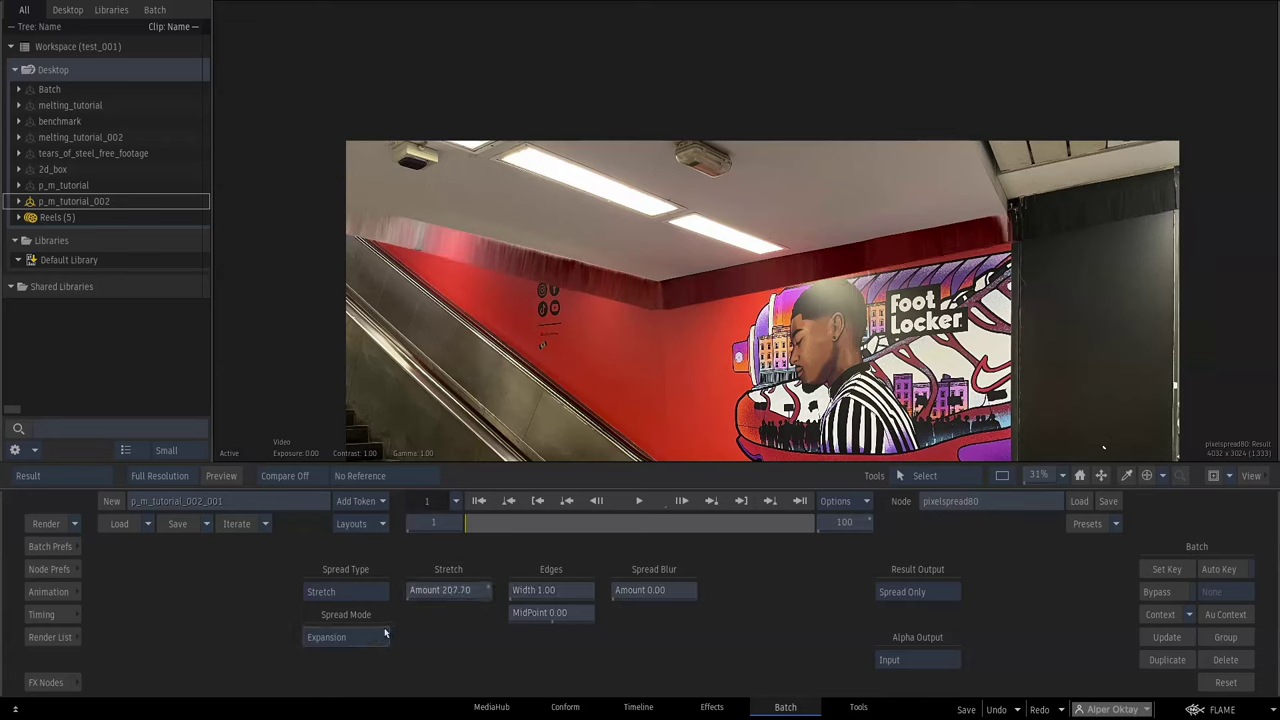
{"action": "left_click", "coordinate": [347, 645]}
{"action": "left_click", "coordinate": [344, 646]}
{"action": "left_click", "coordinate": [344, 647]}
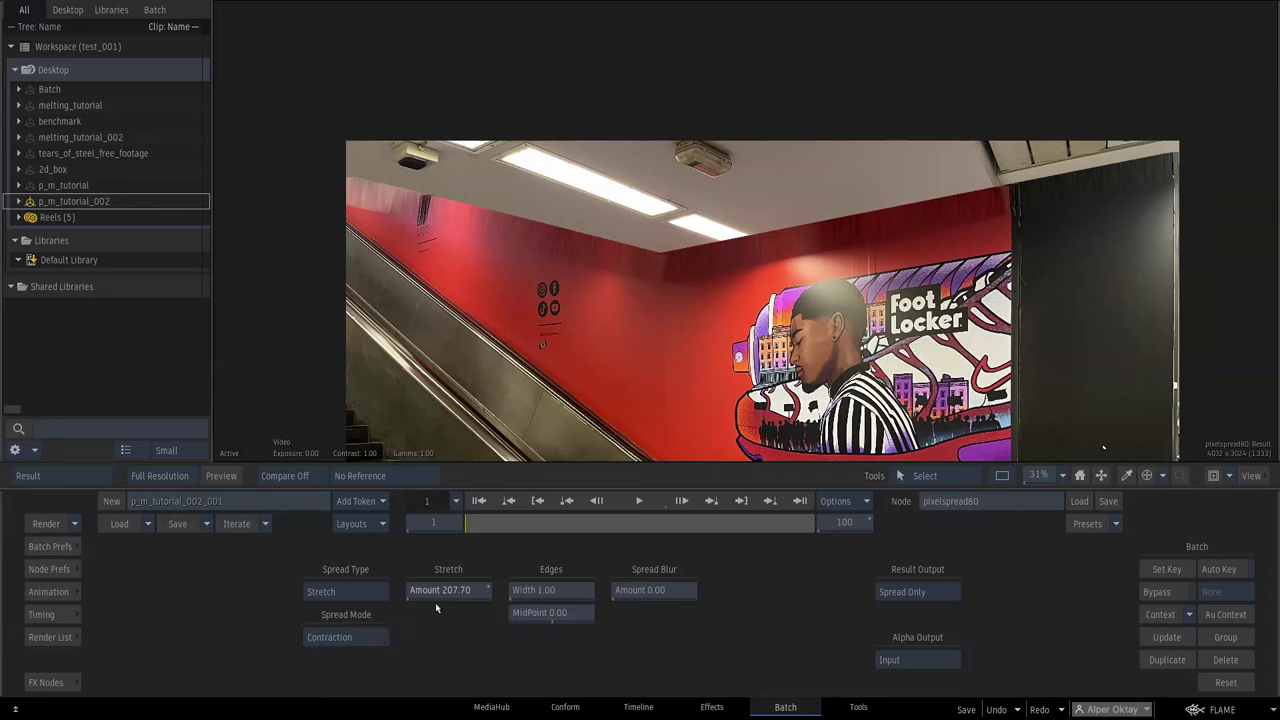
{"action": "left_click_drag", "start_coordinate": [440, 593], "coordinate": [532, 531]}
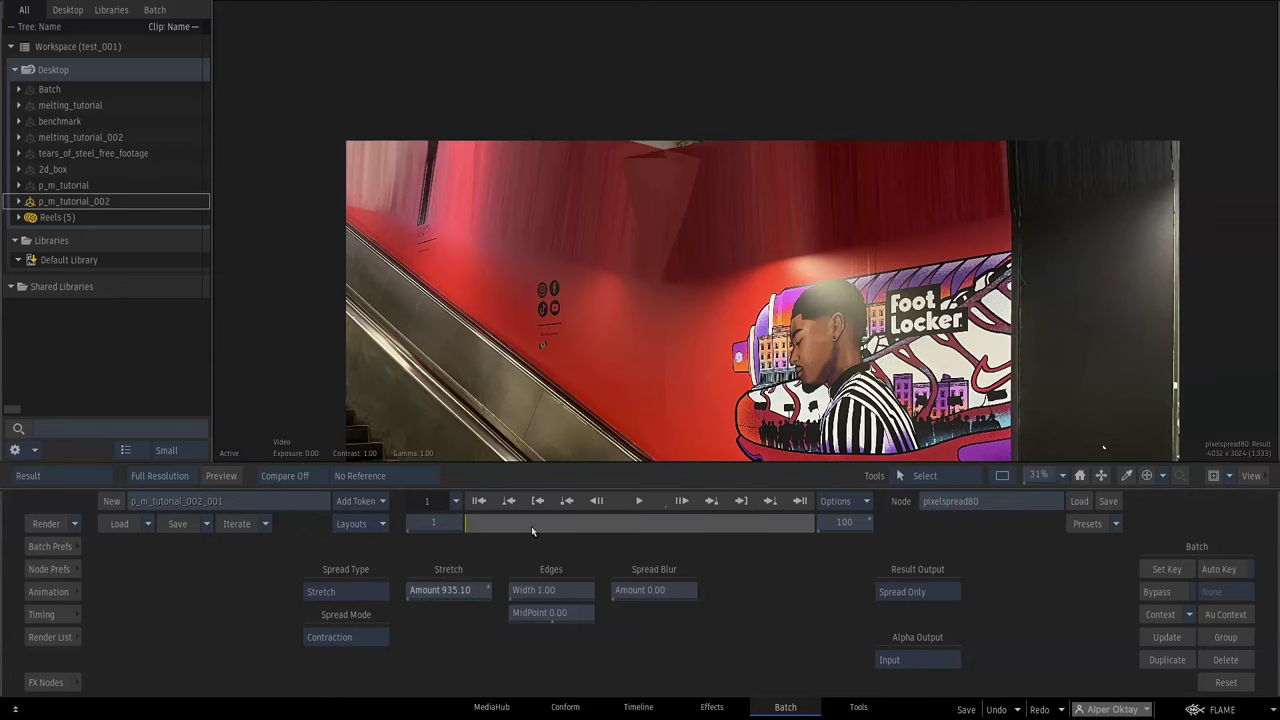
{"action": "left_click_drag", "start_coordinate": [440, 601], "coordinate": [463, 258]}
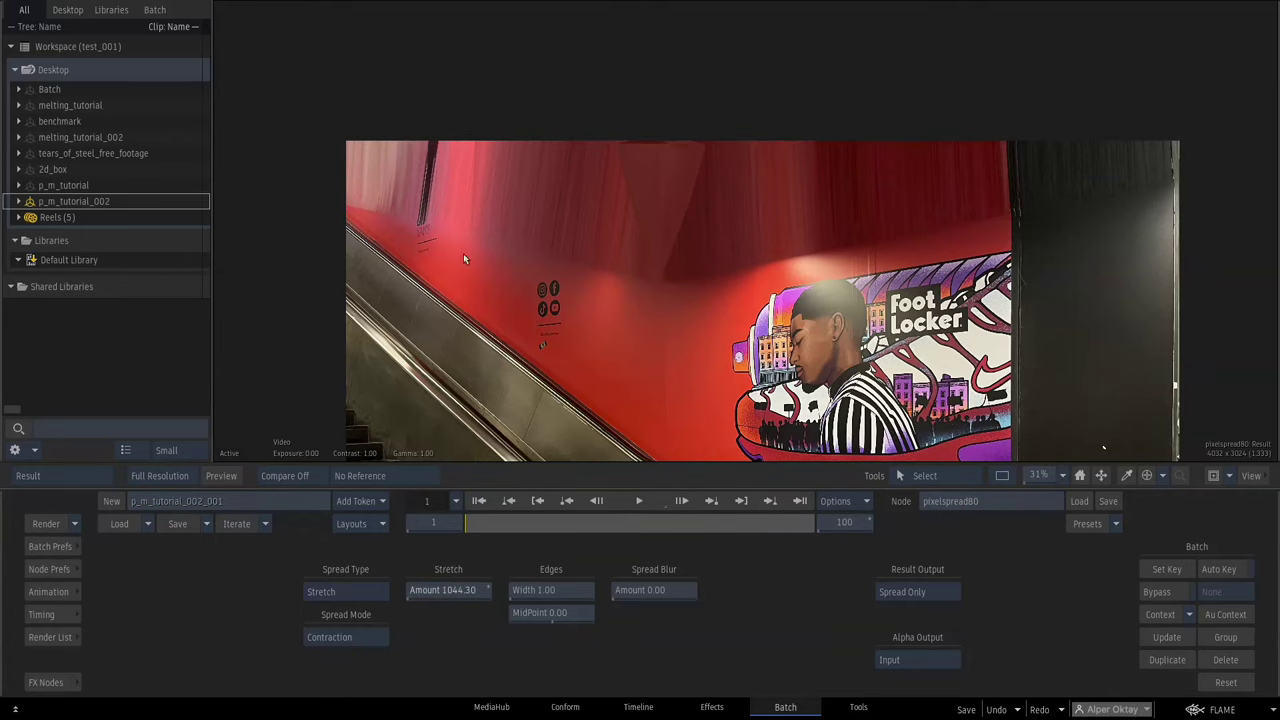
{"action": "key", "text": "Escape"}
Add a Blur node after the Pixel Spread in the batch schematic and feed it the GMask Tracer's matte
{"action": "left_click_drag", "start_coordinate": [688, 382], "coordinate": [705, 333]}
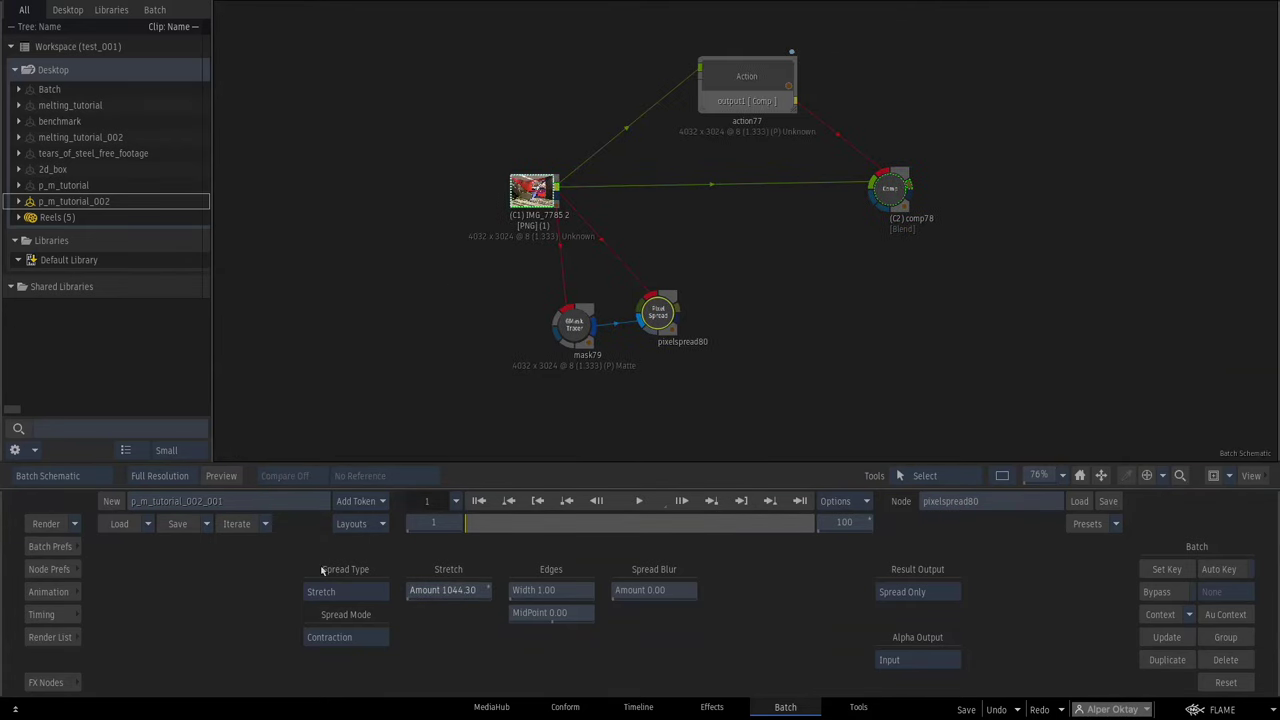
{"action": "mouse_move", "coordinate": [2, 613]}
{"action": "key", "text": "b"}
{"action": "left_click_drag", "start_coordinate": [484, 588], "coordinate": [671, 295]}
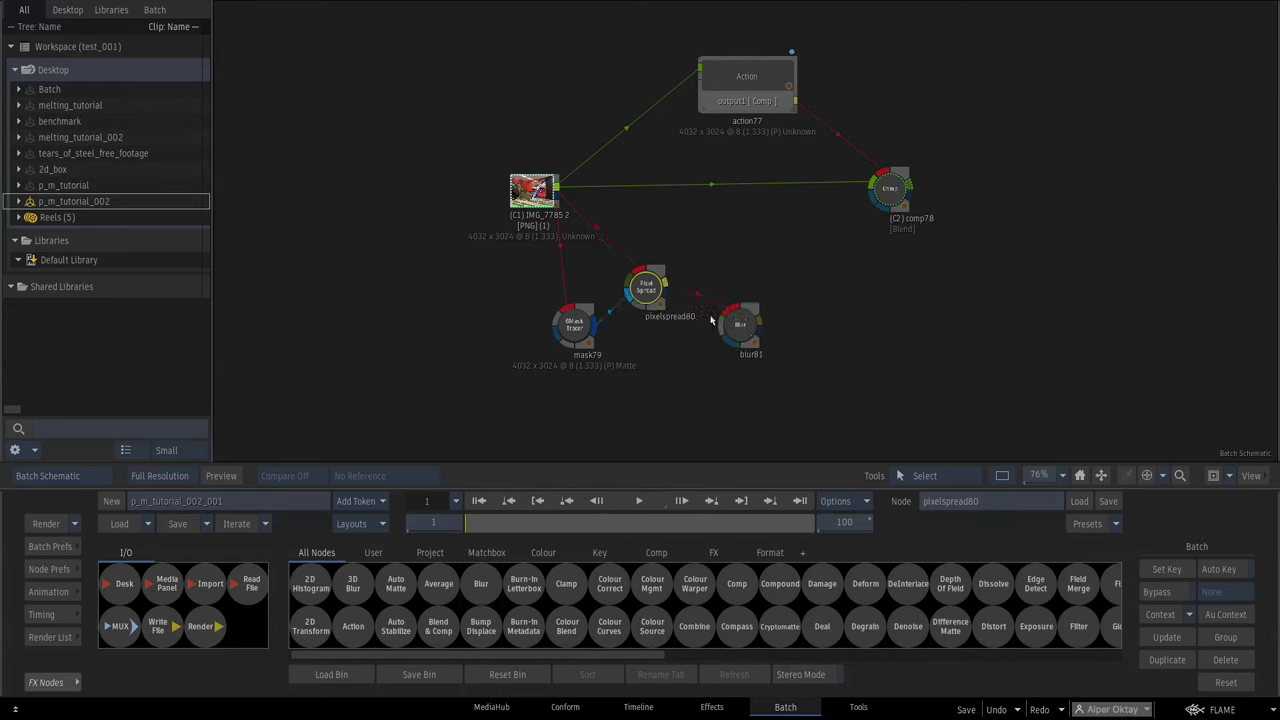
{"action": "mouse_move", "coordinate": [743, 320]}
{"action": "left_mouse_down"}
{"action": "mouse_move", "coordinate": [743, 304]}
{"action": "mouse_move", "coordinate": [744, 320]}
{"action": "left_mouse_up"}
{"action": "left_click_drag", "start_coordinate": [648, 285], "coordinate": [641, 285]}
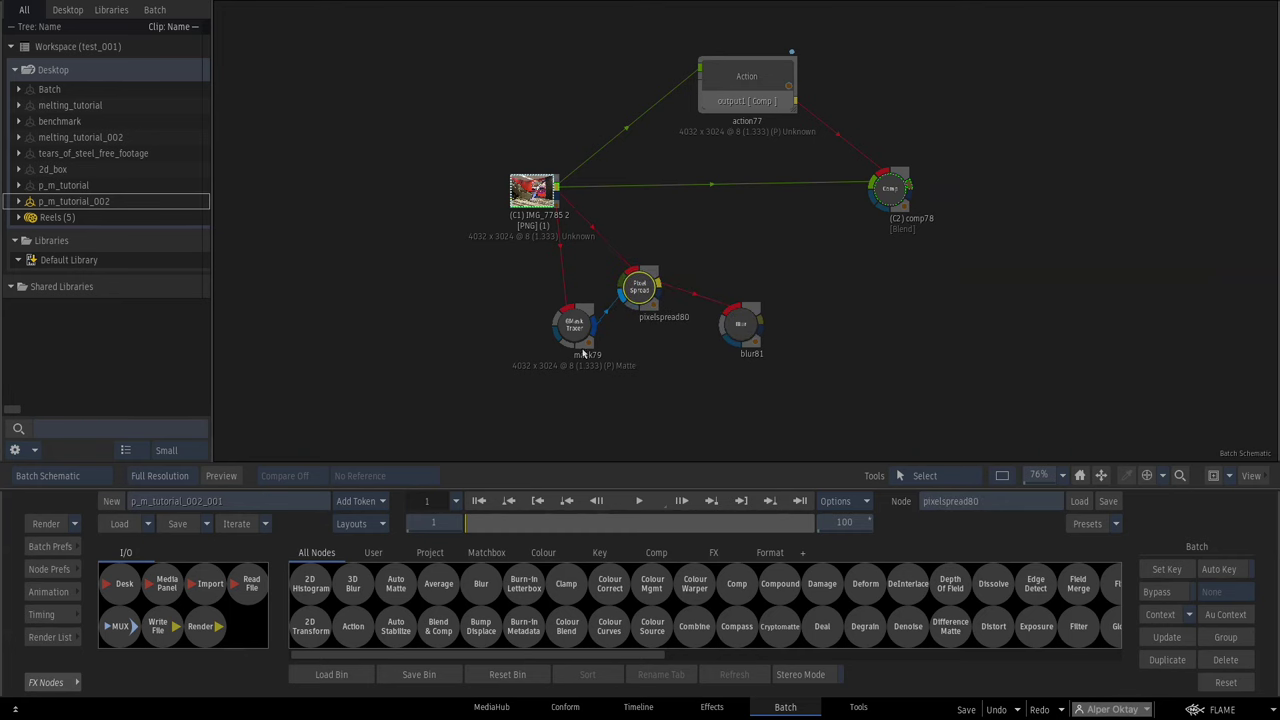
{"action": "left_click_drag", "start_coordinate": [596, 328], "coordinate": [732, 312]}
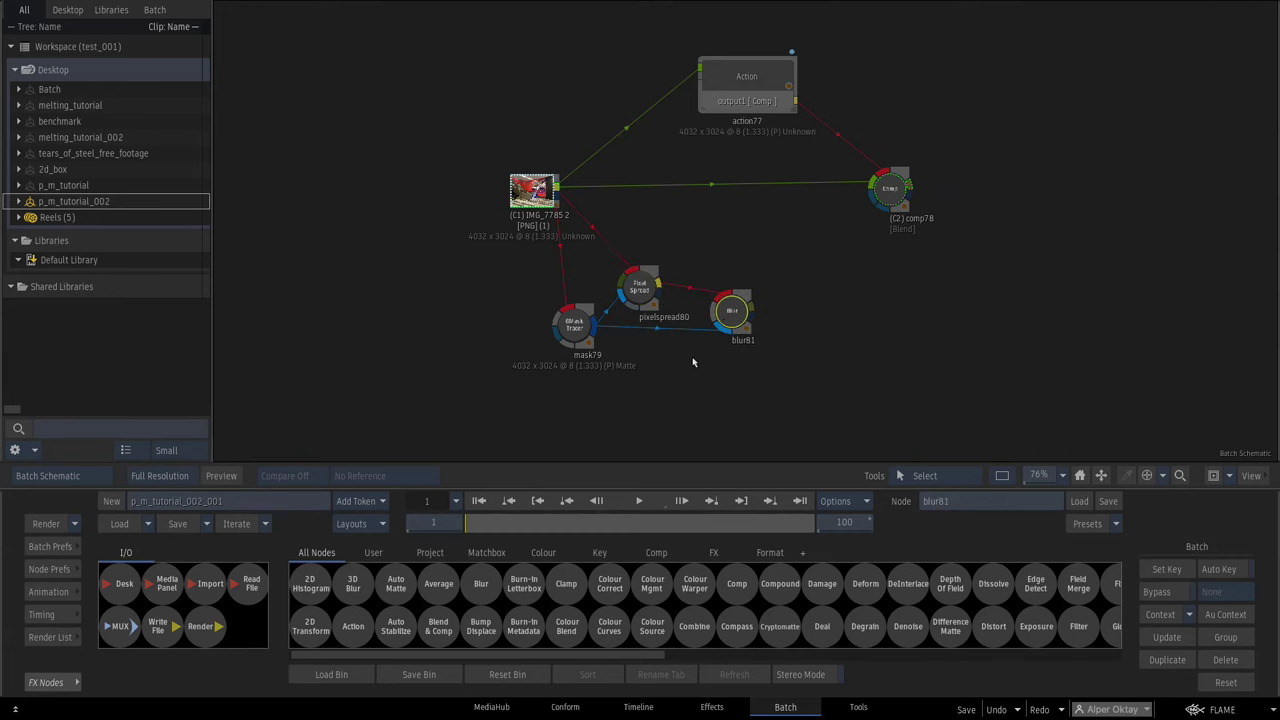
Enable Use Matte on the Blur and set its proportional width and height to 88.60
{"action": "key", "text": "F4"}
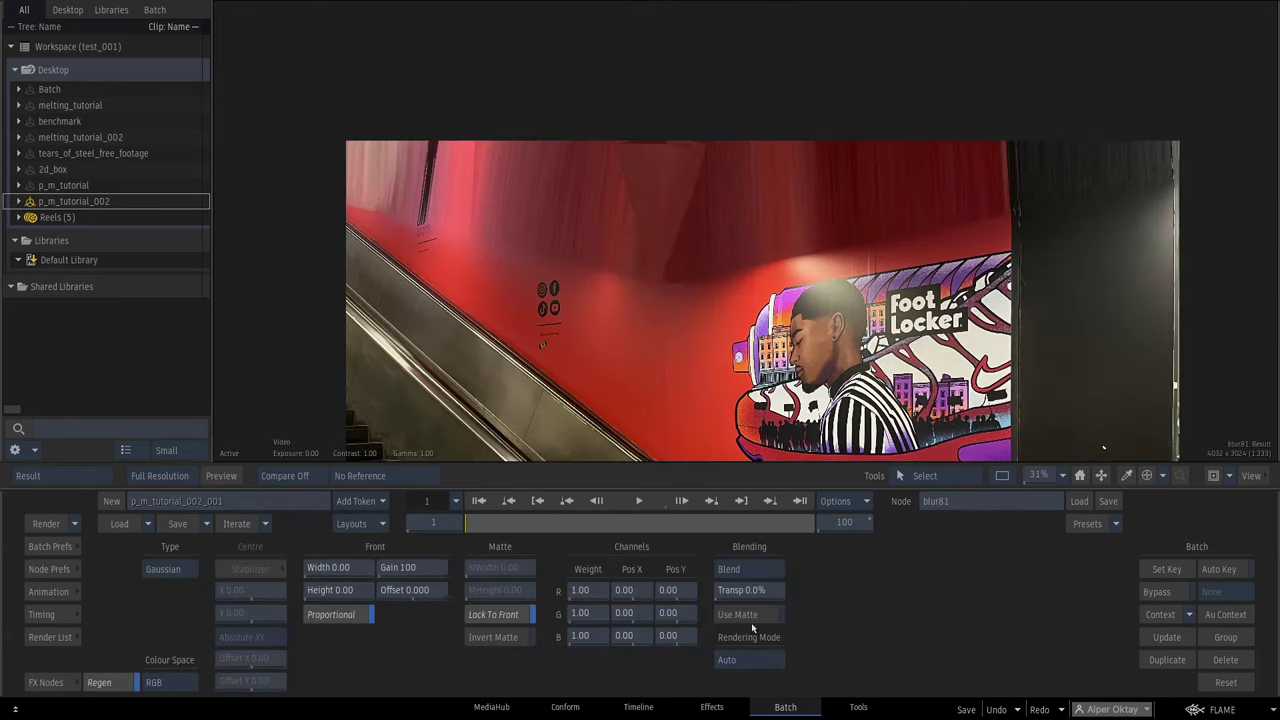
{"action": "left_click", "coordinate": [754, 619]}
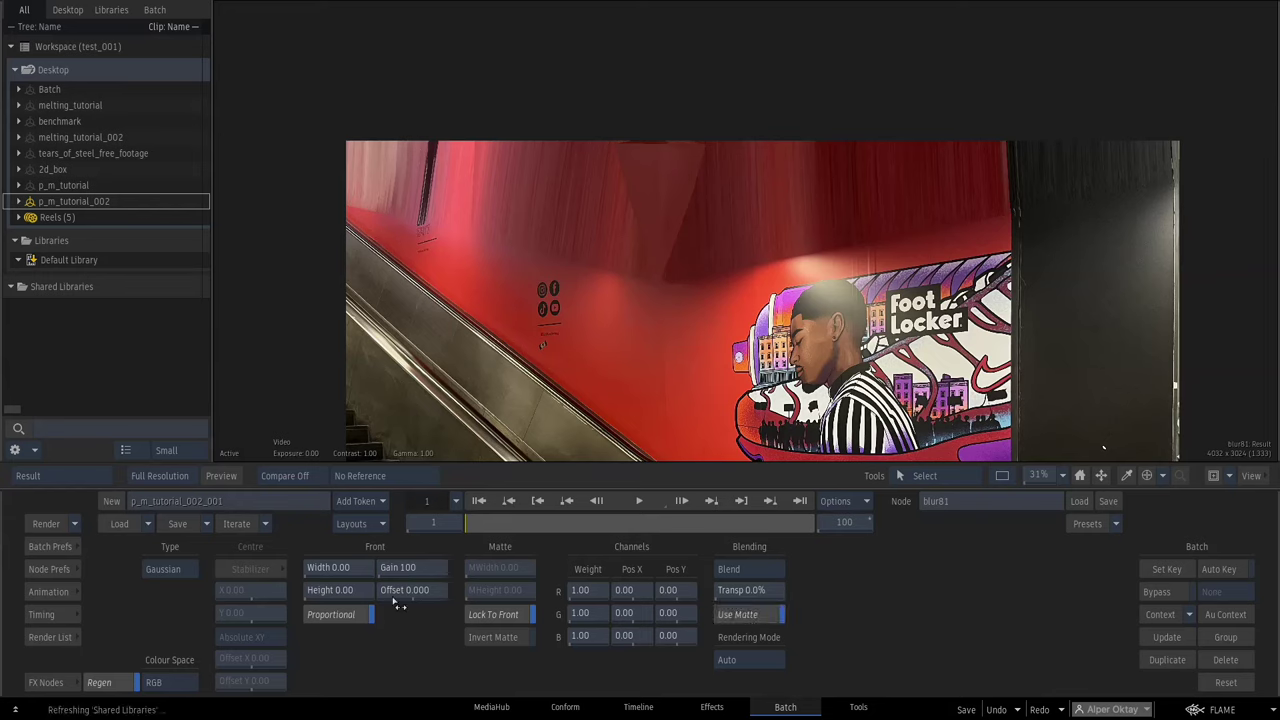
{"action": "left_click_drag", "start_coordinate": [344, 572], "coordinate": [745, 440]}
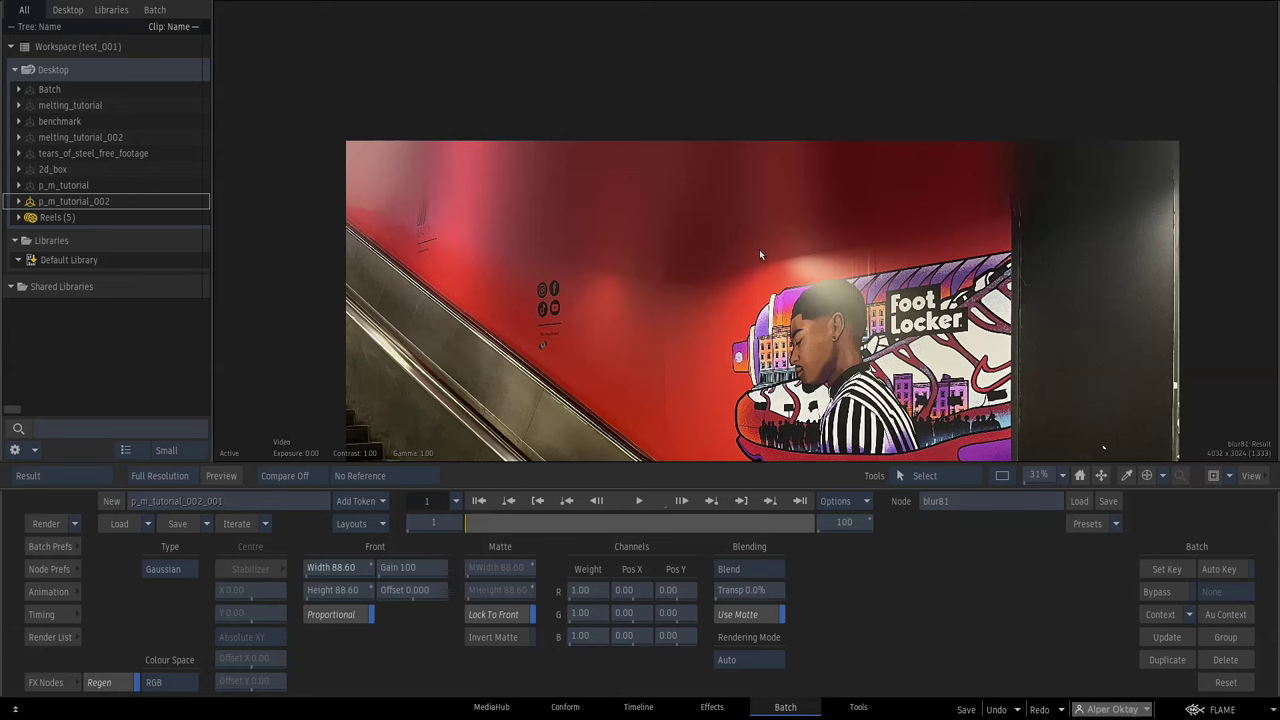
{"action": "key", "text": "Escape"}
Add a MUX node after the Blur and freeze it at the current frame, frame 1
{"action": "left_click_drag", "start_coordinate": [721, 312], "coordinate": [611, 306]}
{"action": "mouse_move", "coordinate": [1, 625]}
{"action": "left_click", "coordinate": [205, 628]}
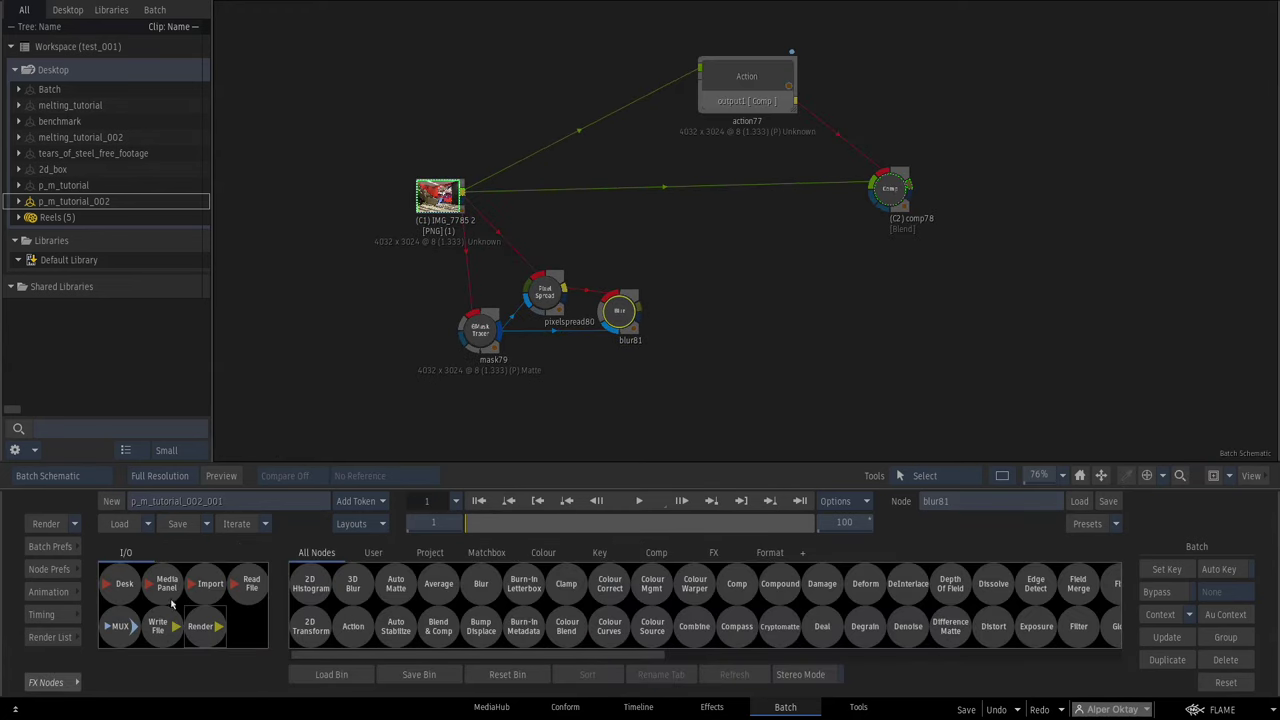
{"action": "left_click_drag", "start_coordinate": [110, 628], "coordinate": [688, 312]}
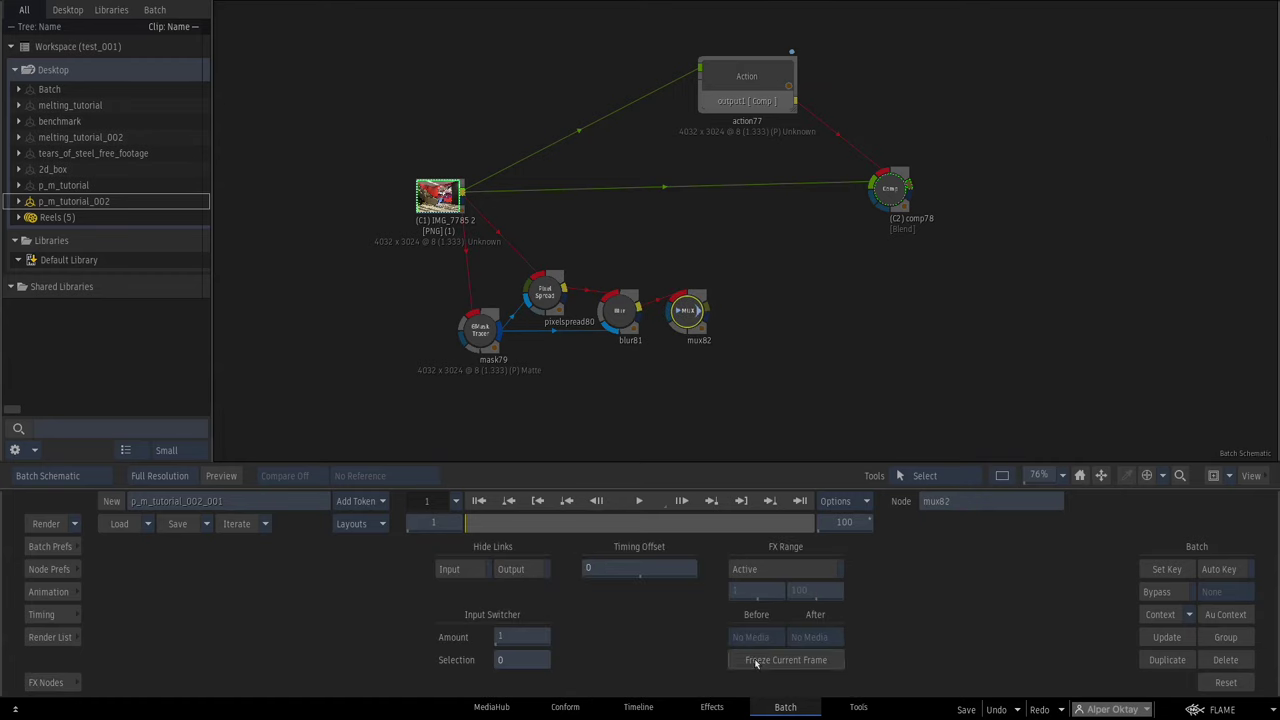
{"action": "left_click", "coordinate": [756, 661]}
Add a new media input to the Action node and connect the MUX output to it
{"action": "left_click", "coordinate": [752, 97]}
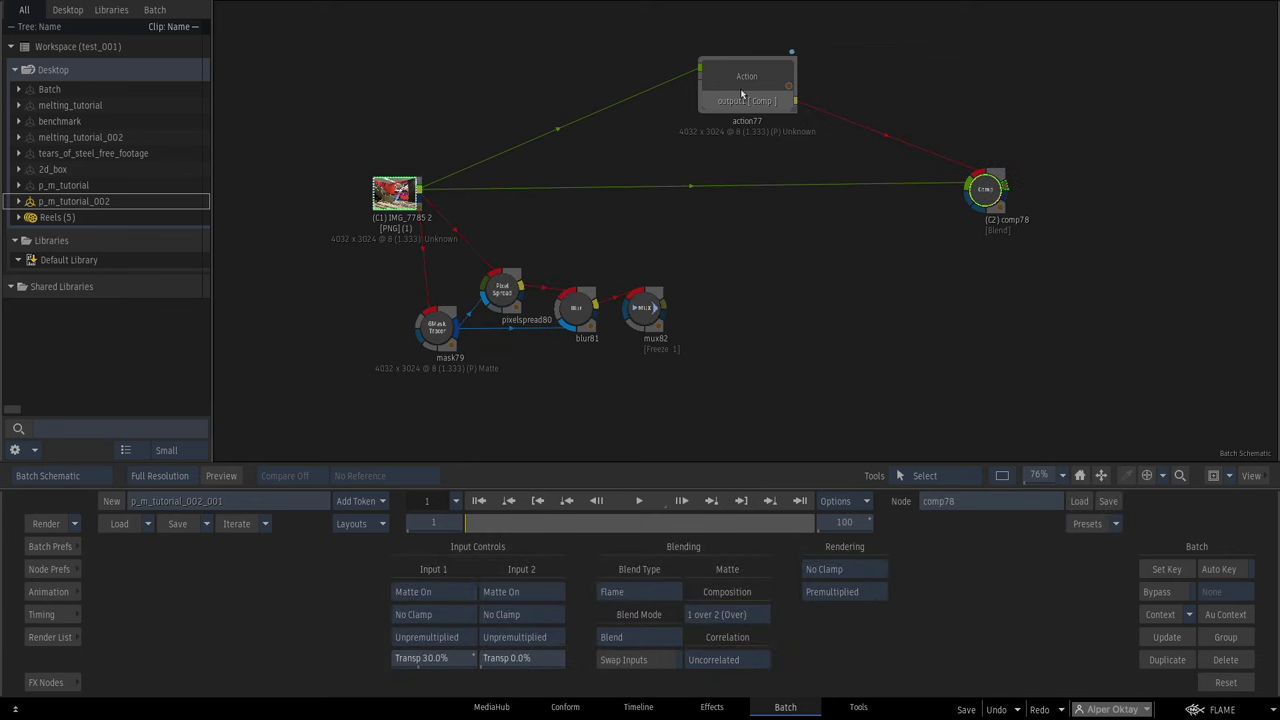
{"action": "left_click", "coordinate": [752, 97]}
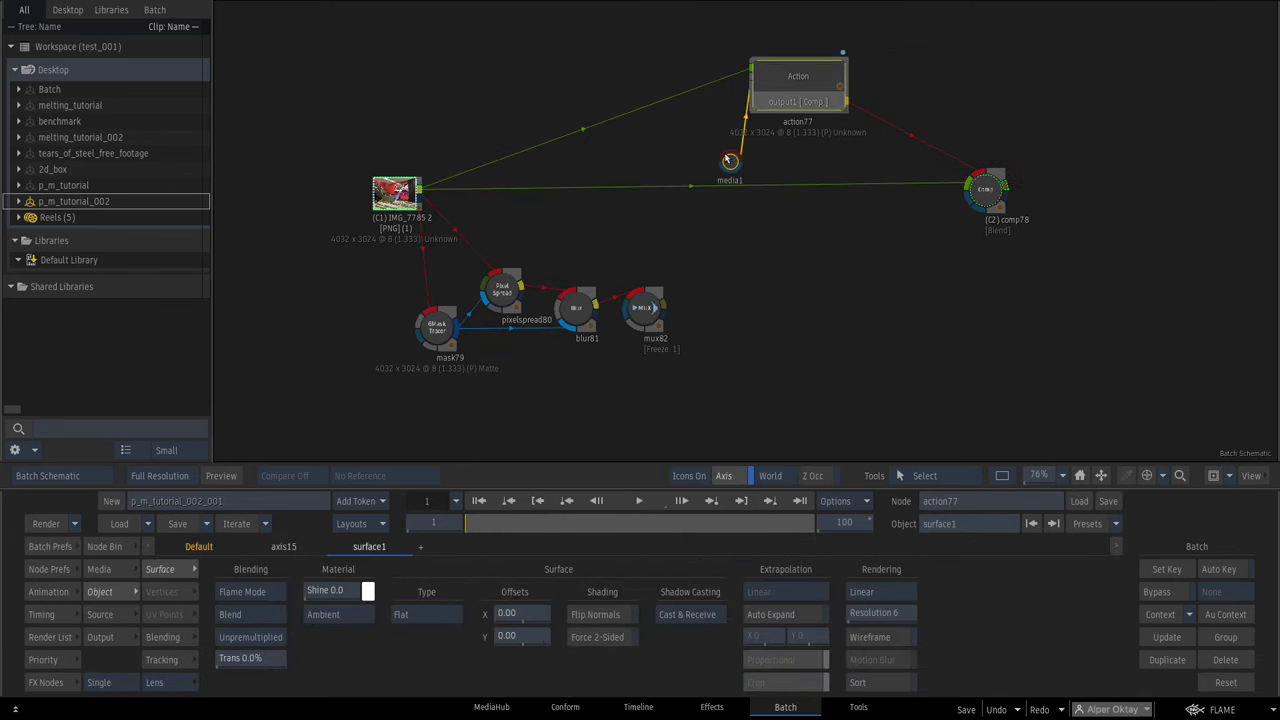
{"action": "left_click_drag", "start_coordinate": [728, 160], "coordinate": [735, 321]}
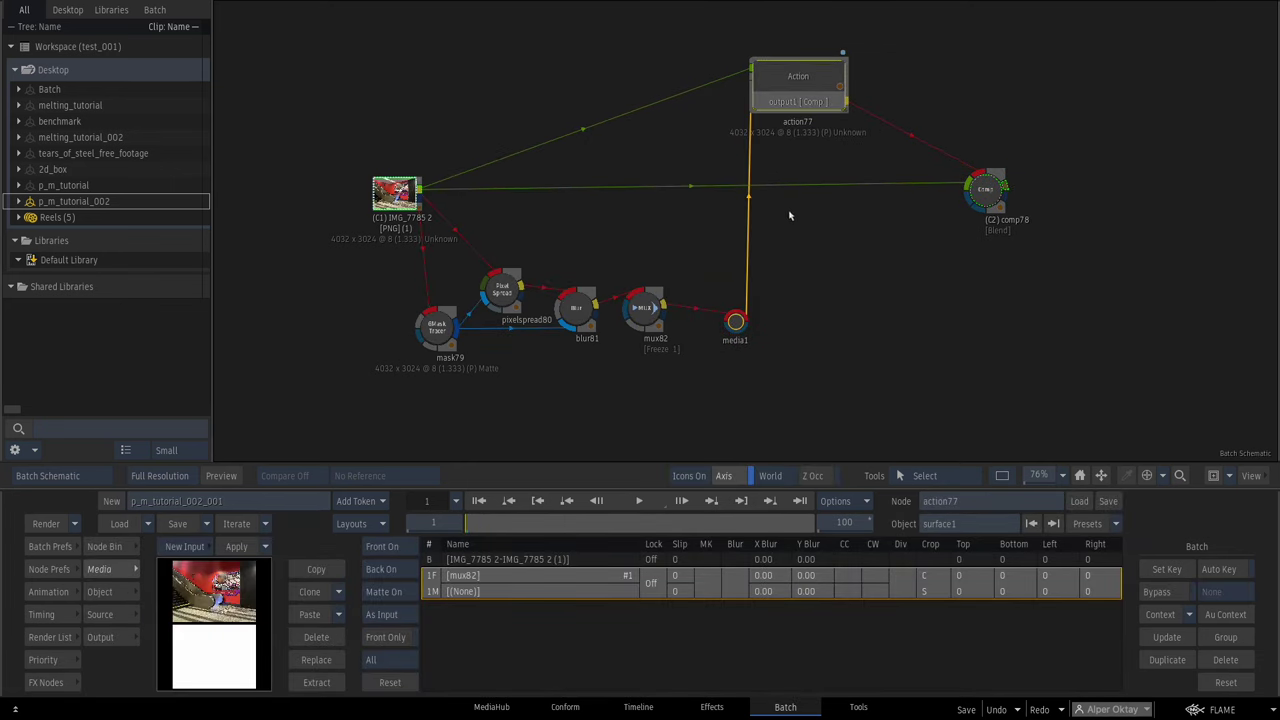
{"action": "key", "text": "F4"}
{"action": "key", "text": "Escape"}
Disconnect the wall shape from axis14, the shared diffuse map's axis, in the Action schematic
{"action": "left_click_drag", "start_coordinate": [931, 38], "coordinate": [810, 560]}
{"action": "left_click_drag", "start_coordinate": [590, 381], "coordinate": [769, 321]}
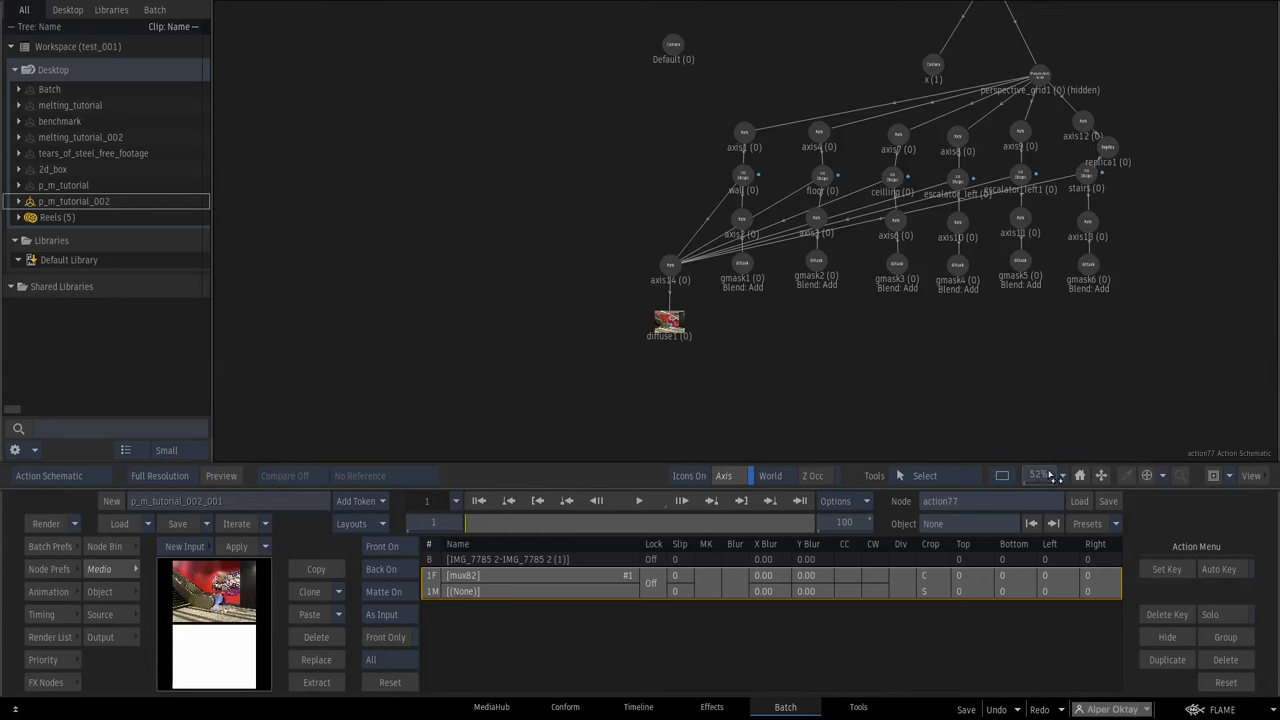
{"action": "left_click_drag", "start_coordinate": [1050, 474], "coordinate": [1070, 465]}
{"action": "left_click_drag", "start_coordinate": [642, 279], "coordinate": [647, 261]}
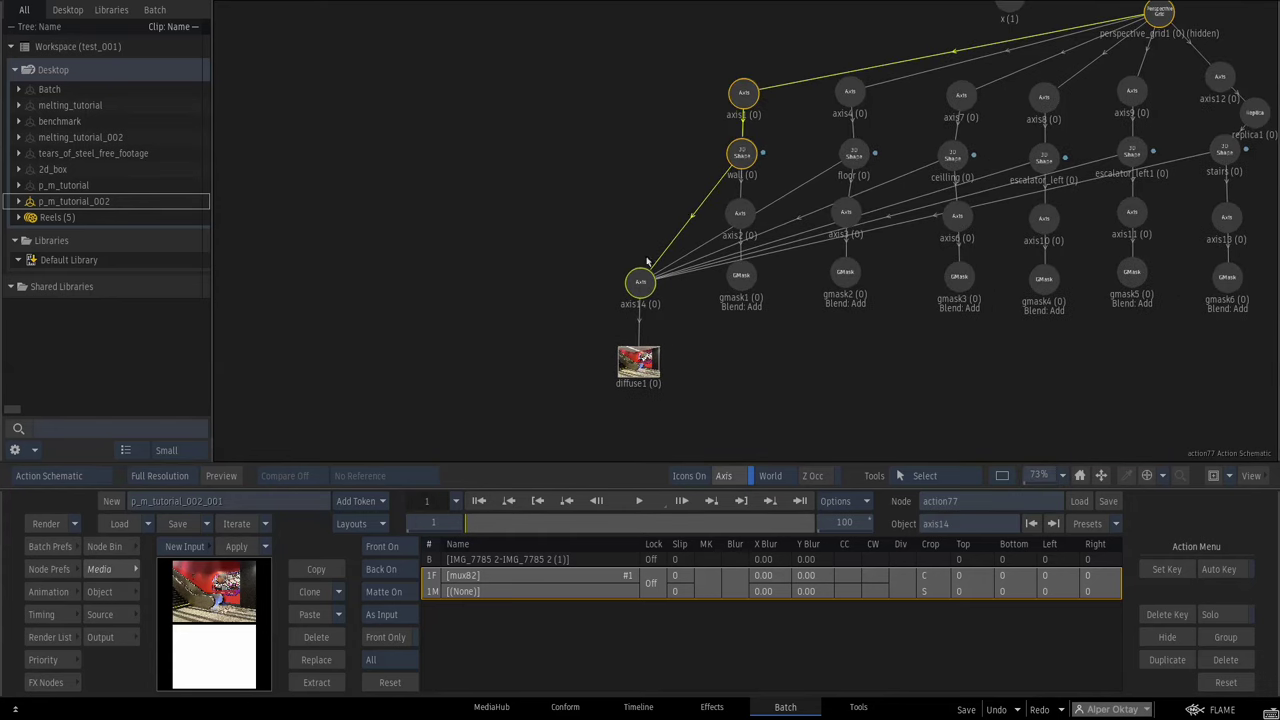
{"action": "left_click_drag", "start_coordinate": [700, 203], "coordinate": [709, 216]}
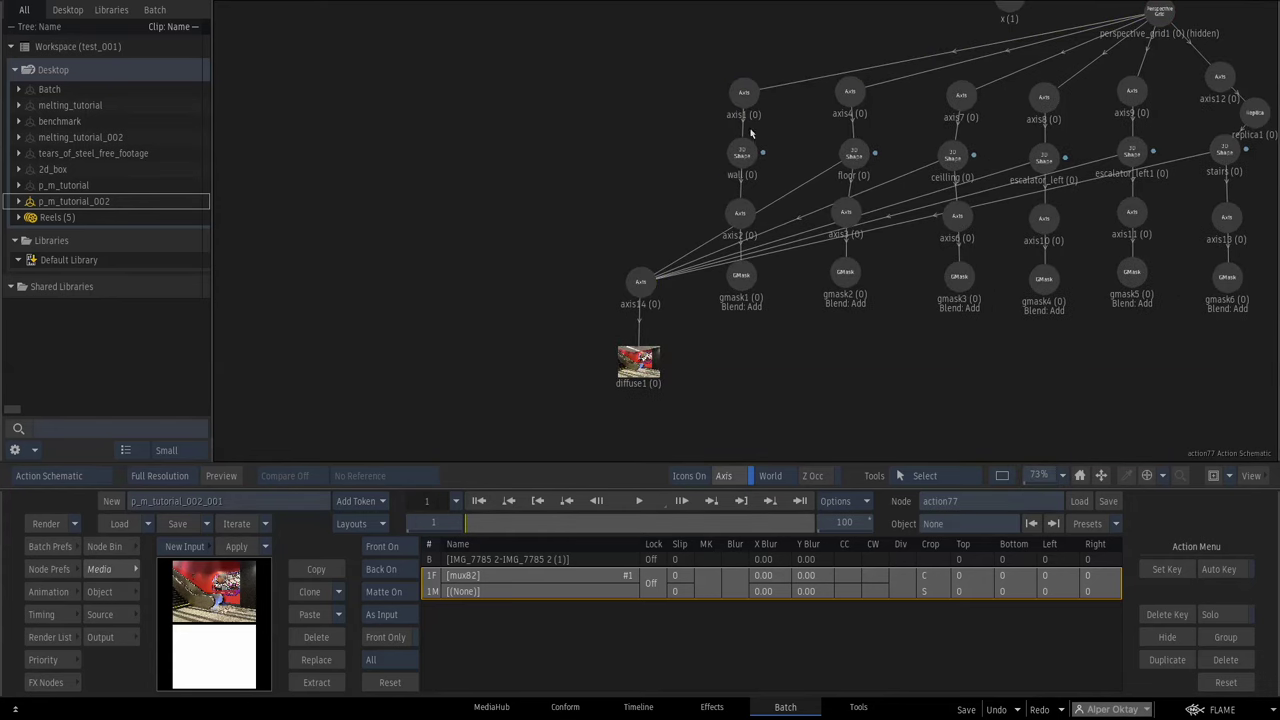
{"action": "mouse_move", "coordinate": [747, 95]}
{"action": "left_mouse_down"}
{"action": "mouse_move", "coordinate": [757, 110]}
{"action": "mouse_move", "coordinate": [746, 102]}
{"action": "left_mouse_up"}
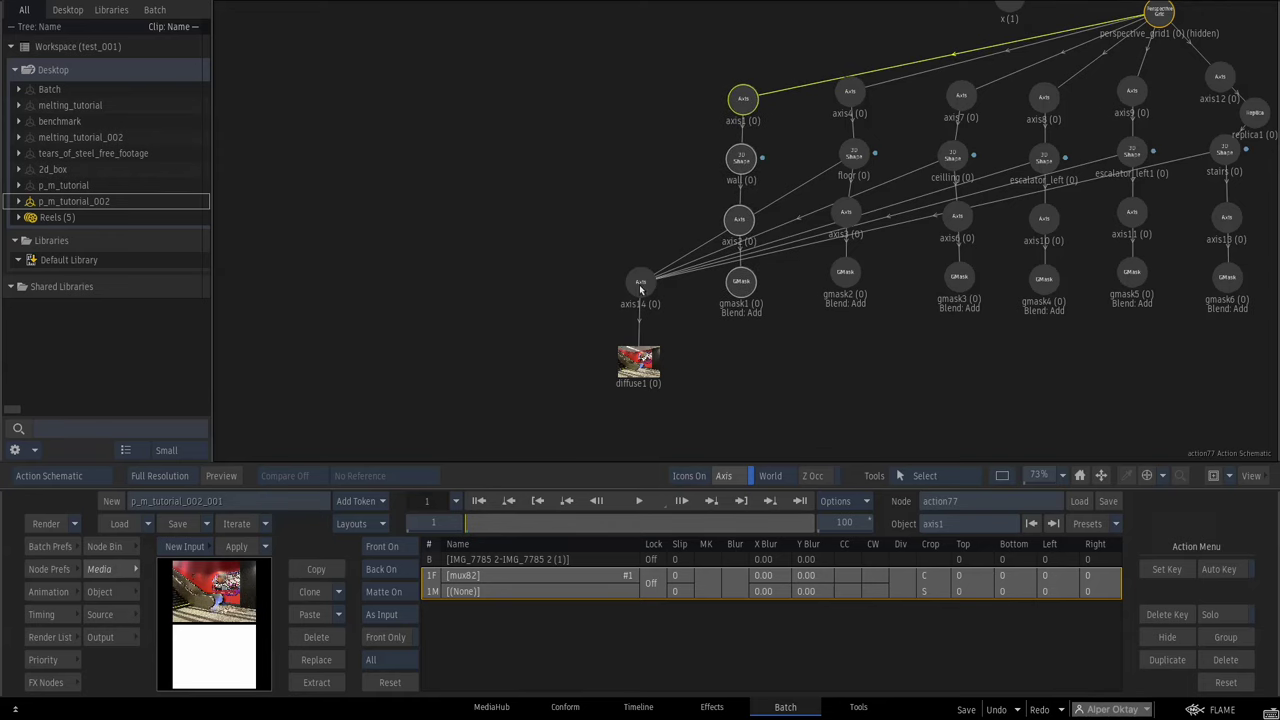
Duplicate axis14 together with its diffuse map and connect the copy to the wall shape
{"action": "left_click_drag", "start_coordinate": [640, 288], "coordinate": [647, 286]}
{"action": "key", "text": "ctrl+c"}
{"action": "key", "text": "ctrl+v"}
{"action": "left_click_drag", "start_coordinate": [722, 259], "coordinate": [543, 286]}
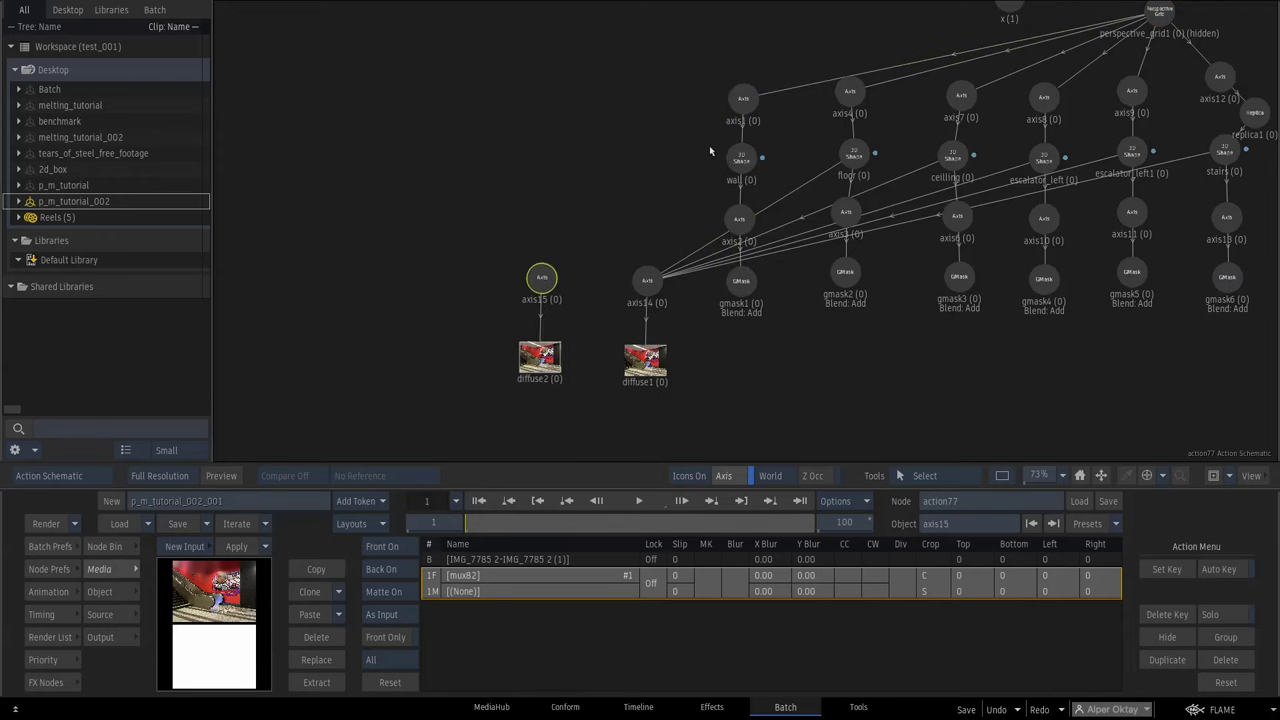
{"action": "left_click", "coordinate": [737, 171]}
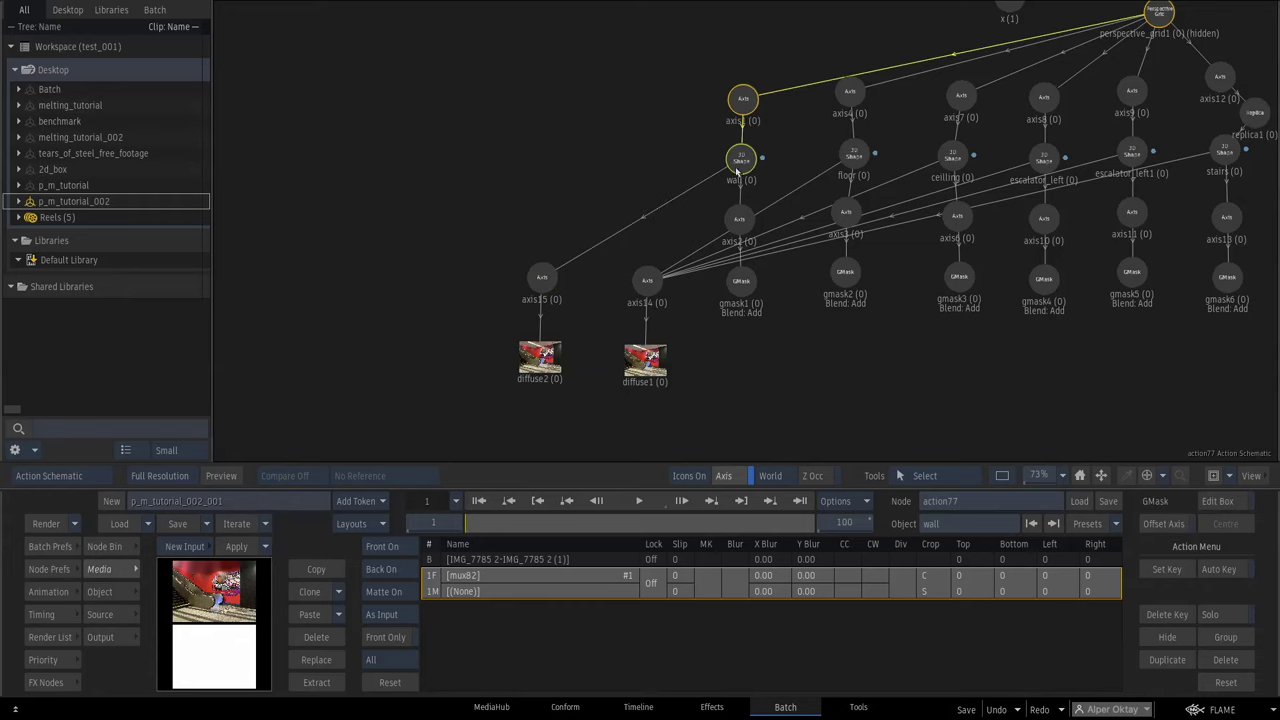
Assign the mux82 media to the wall's new diffuse map, reposition the wall branch, and show the Action result
{"action": "mouse_move", "coordinate": [745, 99]}
{"action": "left_mouse_down"}
{"action": "mouse_move", "coordinate": [543, 90]}
{"action": "mouse_move", "coordinate": [749, 32]}
{"action": "mouse_move", "coordinate": [734, 99]}
{"action": "left_mouse_up"}
{"action": "left_click", "coordinate": [545, 355]}
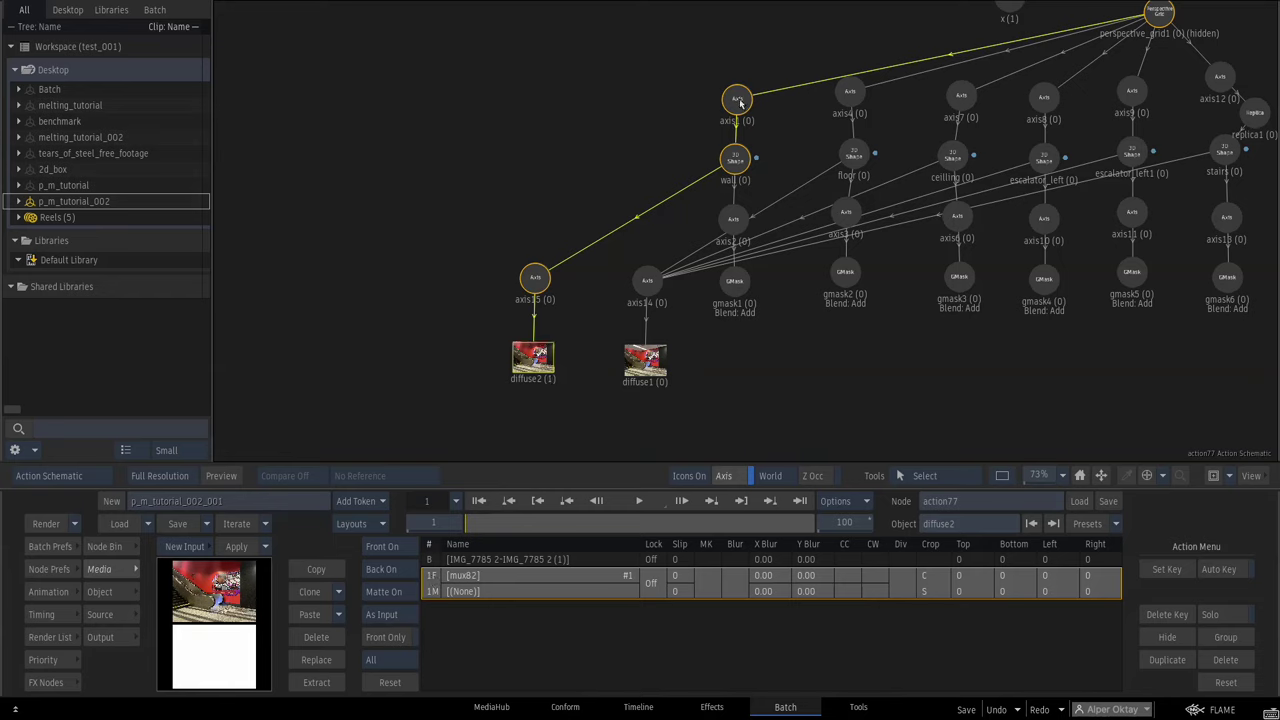
{"action": "left_click_drag", "start_coordinate": [740, 103], "coordinate": [597, 104]}
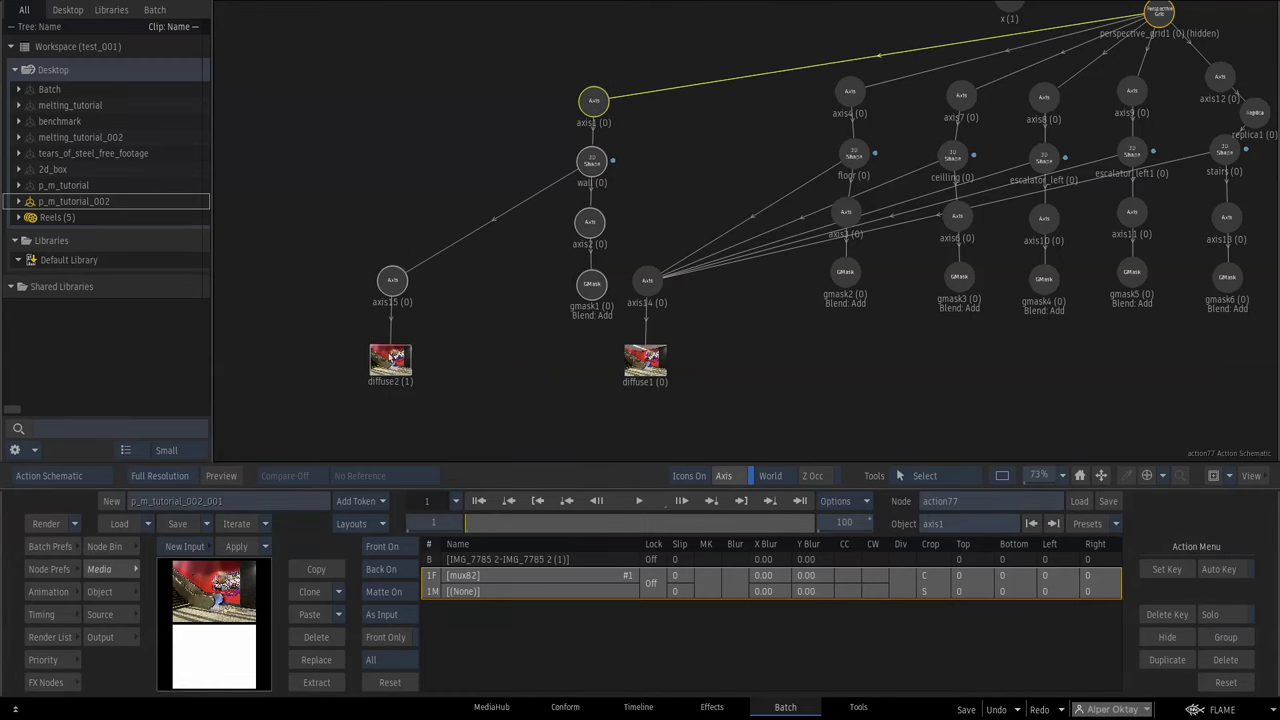
{"action": "left_click_drag", "start_coordinate": [592, 102], "coordinate": [719, 90]}
{"action": "key", "text": "F4"}
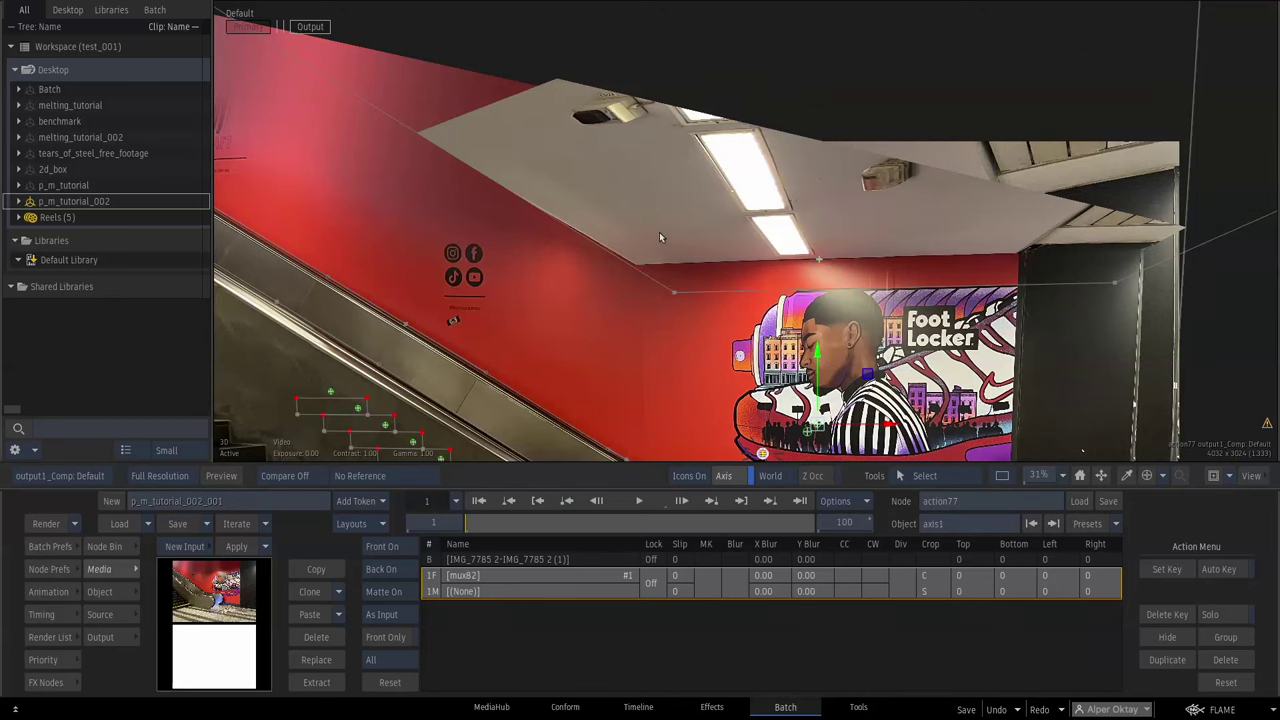
Set the rotation of axis5, the parent of the perspective grid, to 11° in X and 14° in Y to inspect the projected scene
{"action": "key", "text": "grave"}
{"action": "left_click_drag", "start_coordinate": [1118, 60], "coordinate": [962, 117]}
{"action": "left_click_drag", "start_coordinate": [954, 29], "coordinate": [932, 158]}
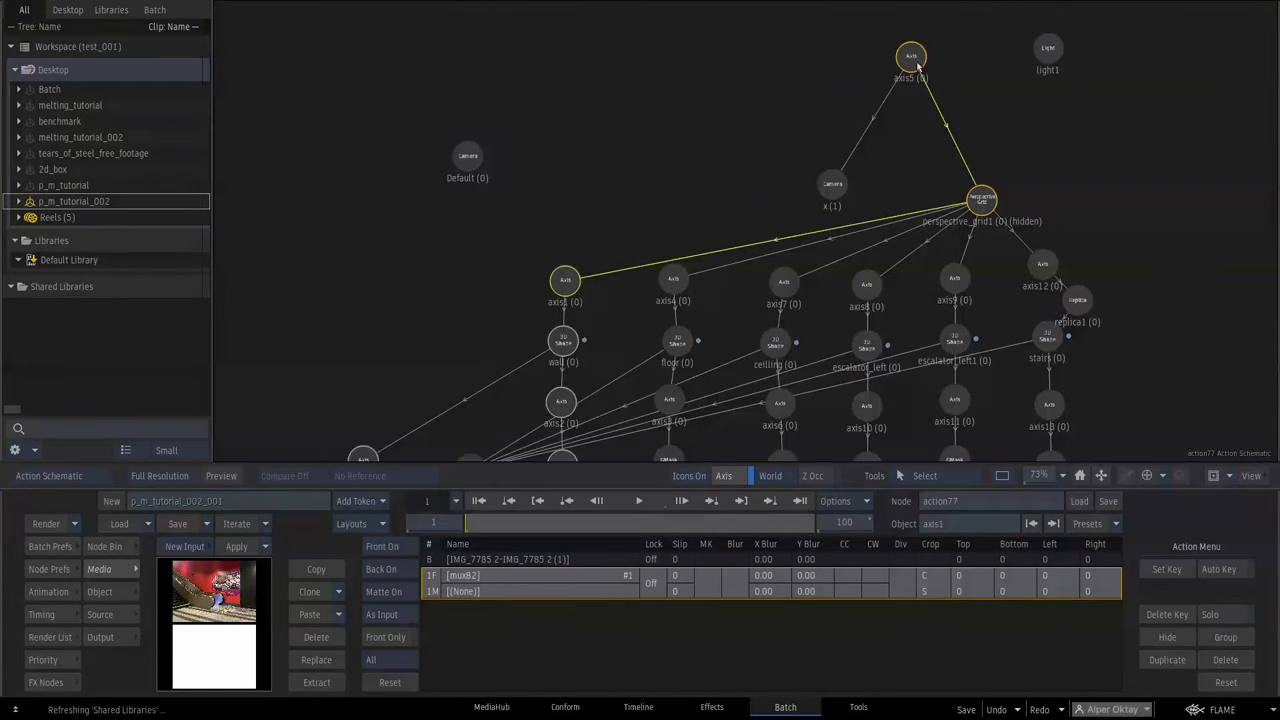
{"action": "left_click", "coordinate": [917, 63]}
{"action": "left_click", "coordinate": [127, 592]}
{"action": "key", "text": "F4"}
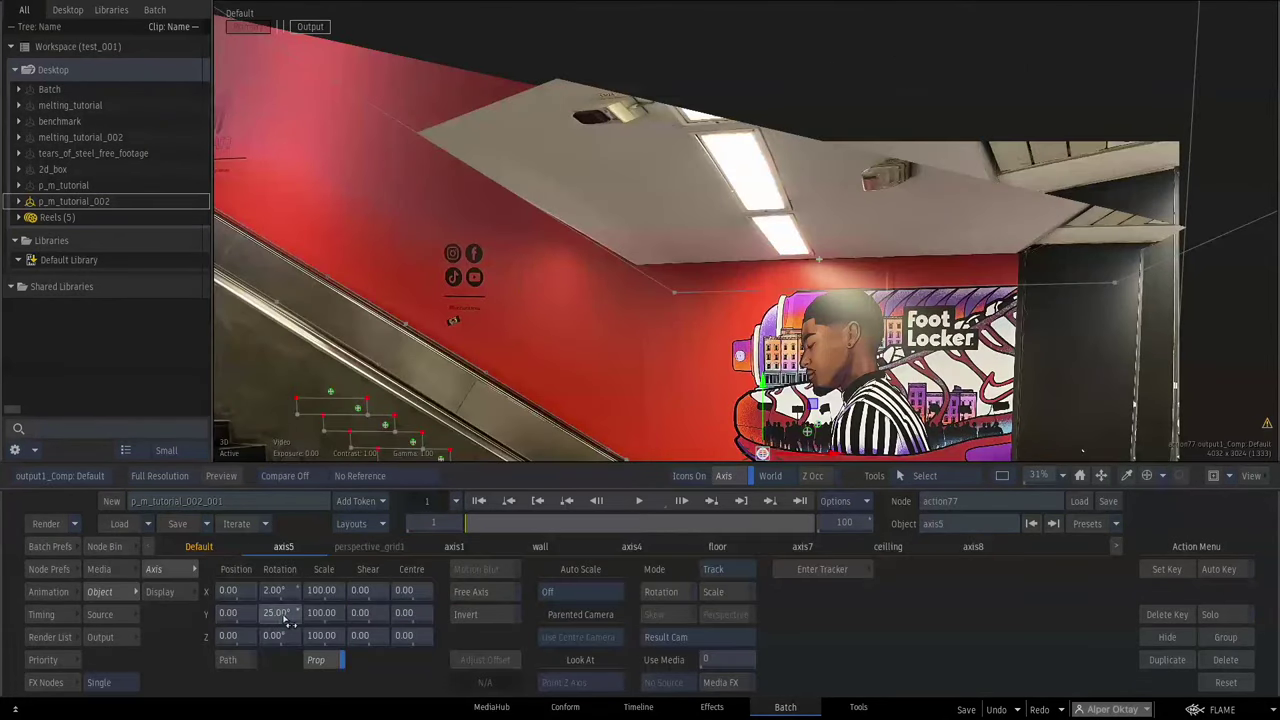
{"action": "left_click_drag", "start_coordinate": [283, 616], "coordinate": [548, 515]}
{"action": "mouse_move", "coordinate": [1055, 478]}
{"action": "left_mouse_down"}
{"action": "mouse_move", "coordinate": [1030, 475]}
{"action": "mouse_move", "coordinate": [1041, 475]}
{"action": "left_mouse_up"}
{"action": "left_click_drag", "start_coordinate": [287, 620], "coordinate": [547, 175]}
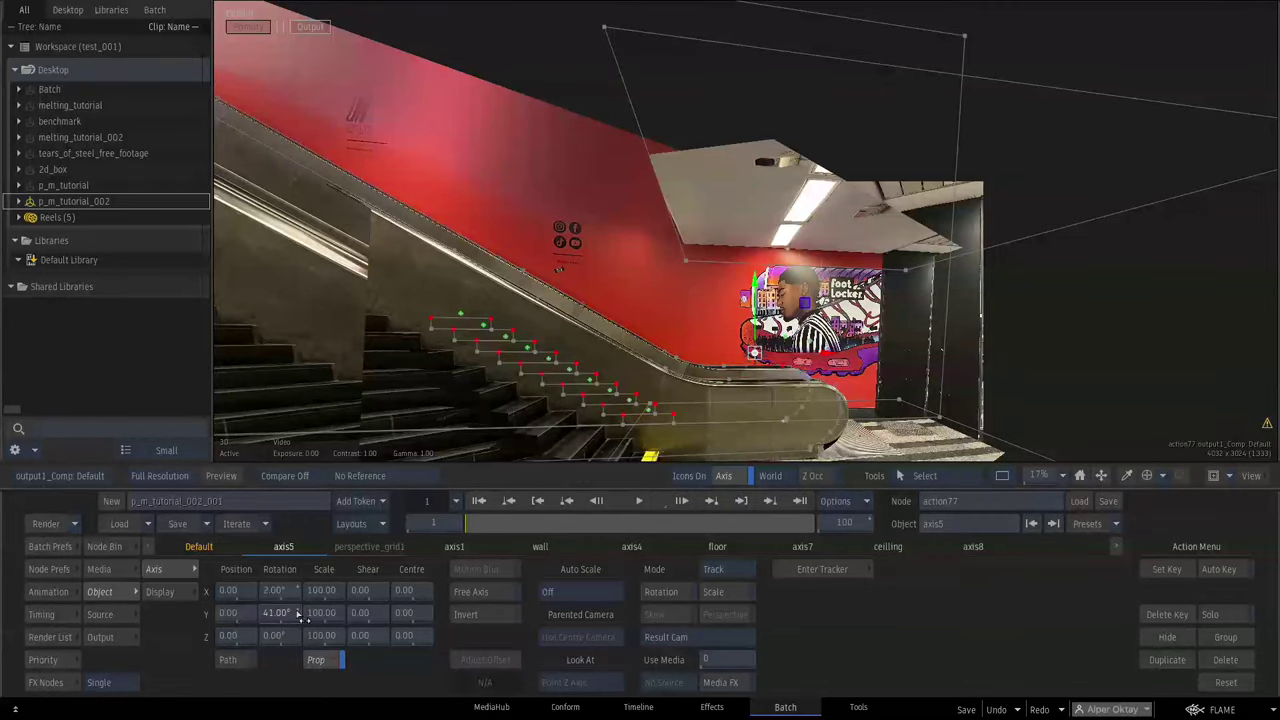
{"action": "left_click_drag", "start_coordinate": [286, 592], "coordinate": [505, 231]}
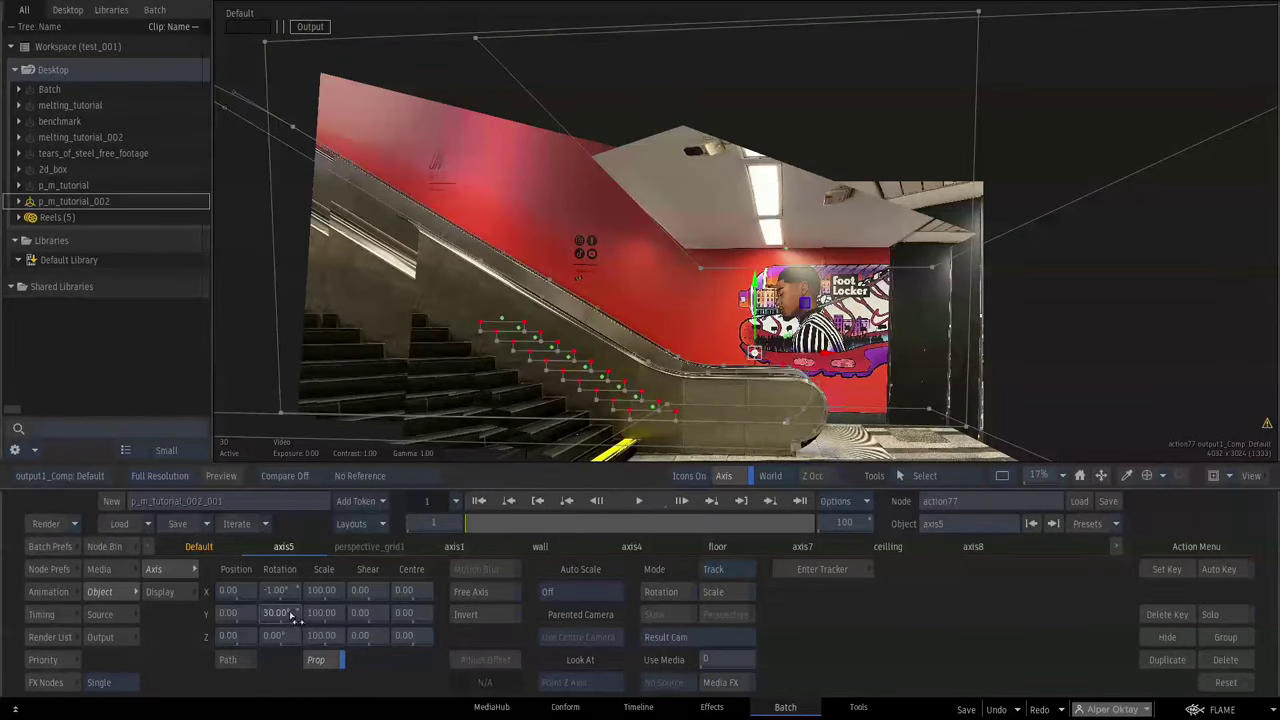
{"action": "left_click_drag", "start_coordinate": [293, 618], "coordinate": [308, 580]}
{"action": "left_click_drag", "start_coordinate": [1036, 475], "coordinate": [1019, 454]}
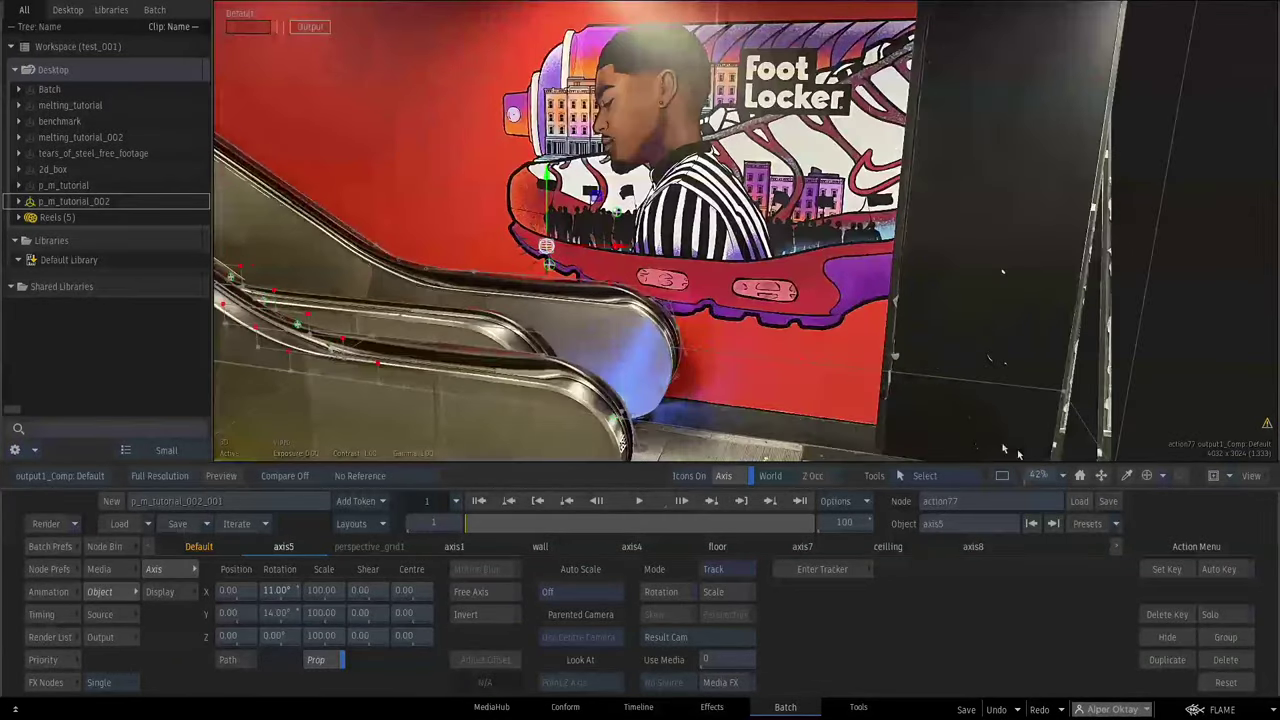
{"action": "left_click_drag", "start_coordinate": [484, 330], "coordinate": [646, 269]}
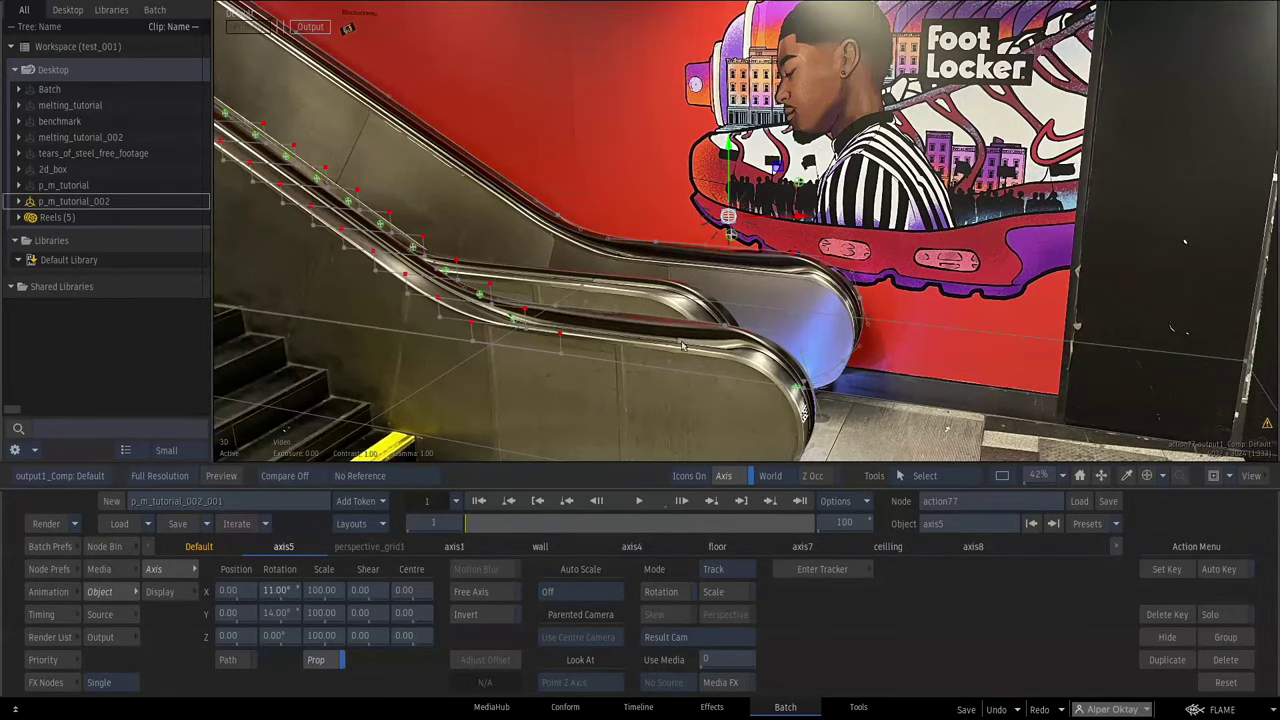
Add a second GMask Tracer node in the batch schematic, fed by the IMG_7785 2 clip
{"action": "key", "text": "Escape"}
{"action": "left_click", "coordinate": [44, 682]}
{"action": "key", "text": "g"}
{"action": "left_click_drag", "start_coordinate": [747, 627], "coordinate": [586, 429]}
{"action": "left_click_drag", "start_coordinate": [639, 380], "coordinate": [644, 335]}
Duplicate the Pixel Spread node and place the copy beside the second GMask Tracer
{"action": "left_click", "coordinate": [649, 177]}
{"action": "key", "text": "ctrl+c"}
{"action": "key", "text": "ctrl+v"}
{"action": "left_click_drag", "start_coordinate": [686, 180], "coordinate": [683, 331]}
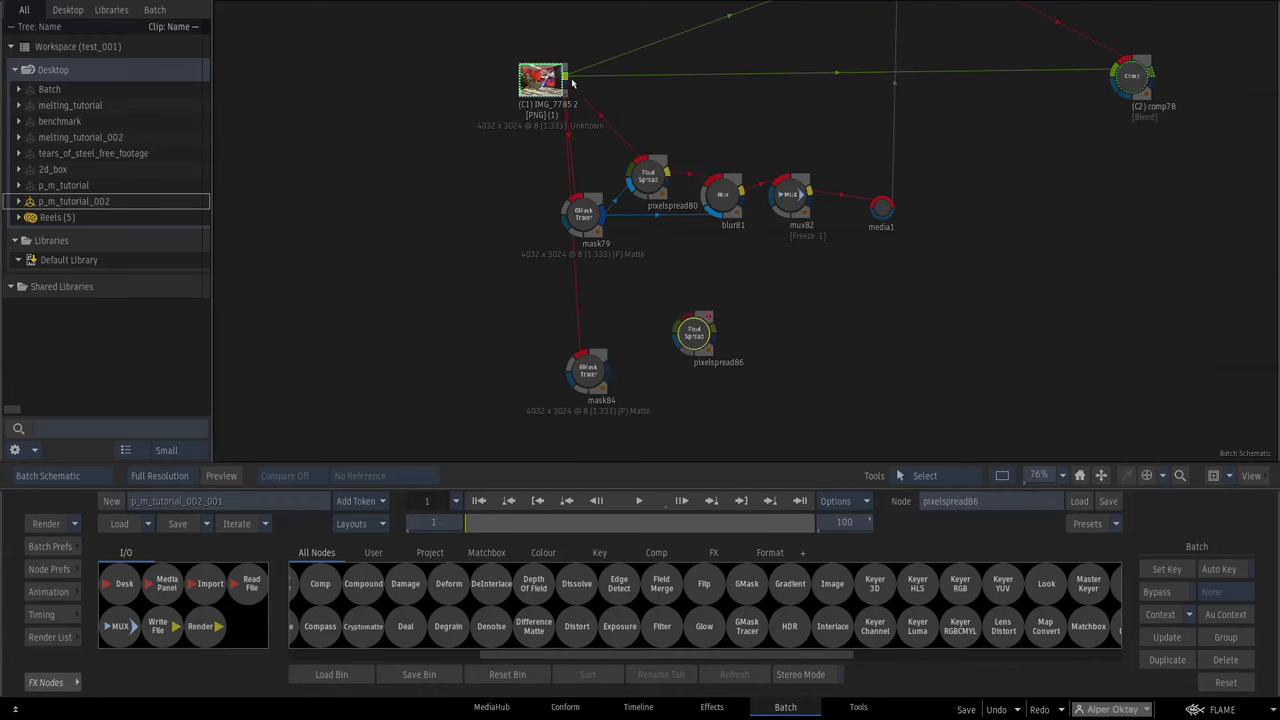
Connect the IMG_7785 2 clip to the copied Pixel Spread and open the second GMask Tracer
{"action": "left_click_drag", "start_coordinate": [566, 77], "coordinate": [678, 352]}
{"action": "double_click", "coordinate": [678, 352]}
{"action": "key", "text": "Escape"}
{"action": "double_click", "coordinate": [590, 370]}
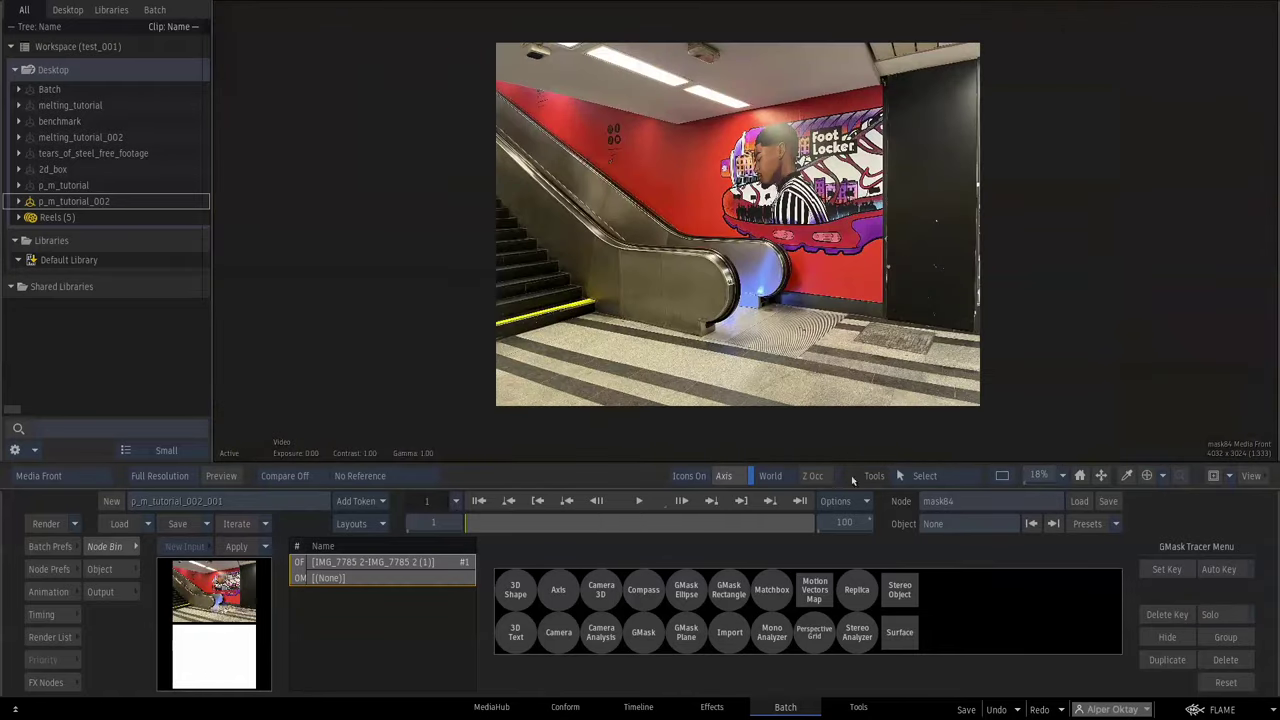
Draw a closed GMask that follows the near escalator's handrail and encloses its side panel, the stairs and the floor below
{"action": "left_click", "coordinate": [643, 632]}
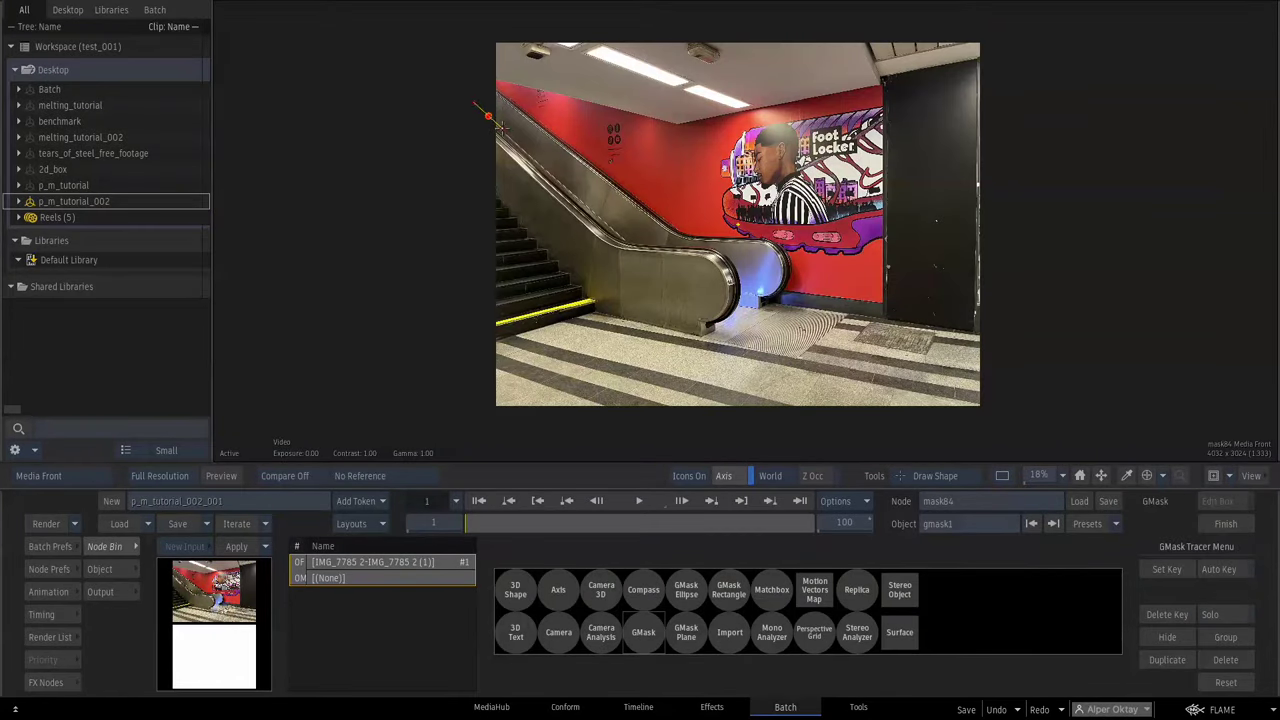
{"action": "left_click", "coordinate": [594, 220]}
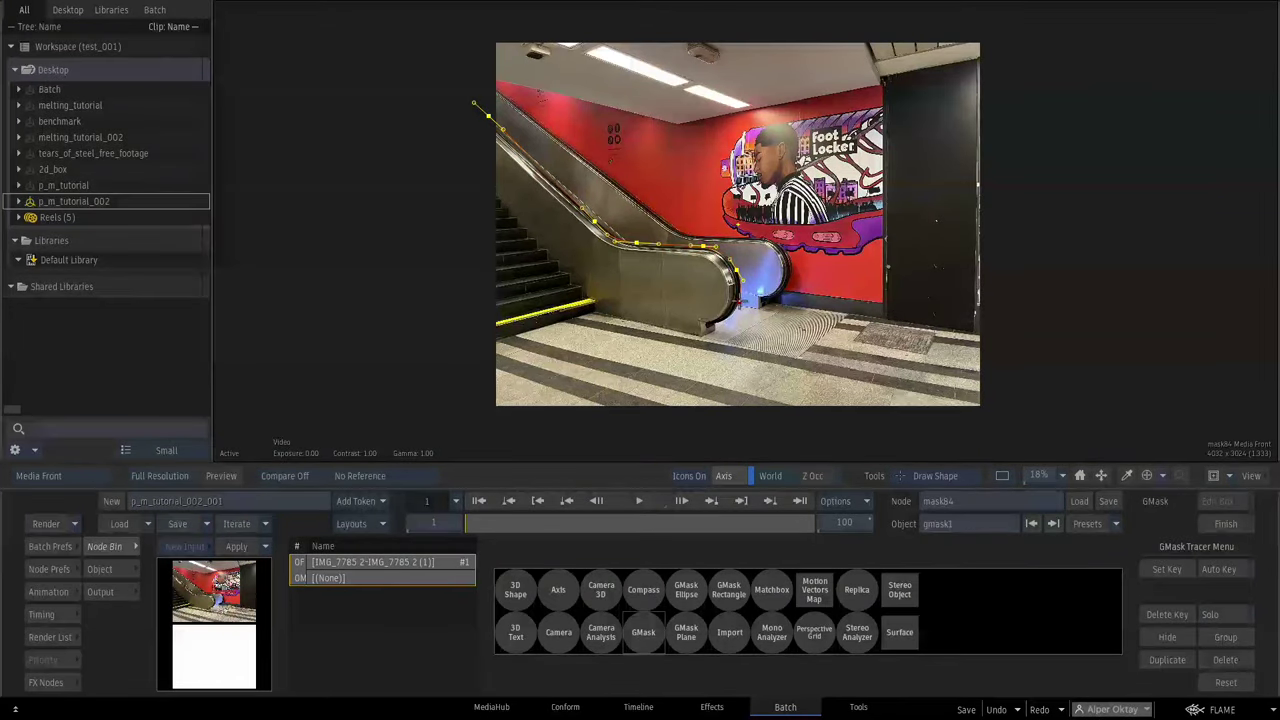
{"action": "left_click", "coordinate": [740, 303]}
{"action": "left_click_drag", "start_coordinate": [718, 376], "coordinate": [739, 309]}
{"action": "left_click", "coordinate": [711, 398]}
{"action": "left_click", "coordinate": [494, 398]}
{"action": "left_click", "coordinate": [461, 82]}
{"action": "left_click", "coordinate": [508, 50]}
Refine the GMask points and tangents so the outline hugs the near escalator's black handrail along its slope and around its rounded end
{"action": "left_click_drag", "start_coordinate": [1039, 475], "coordinate": [1104, 475]}
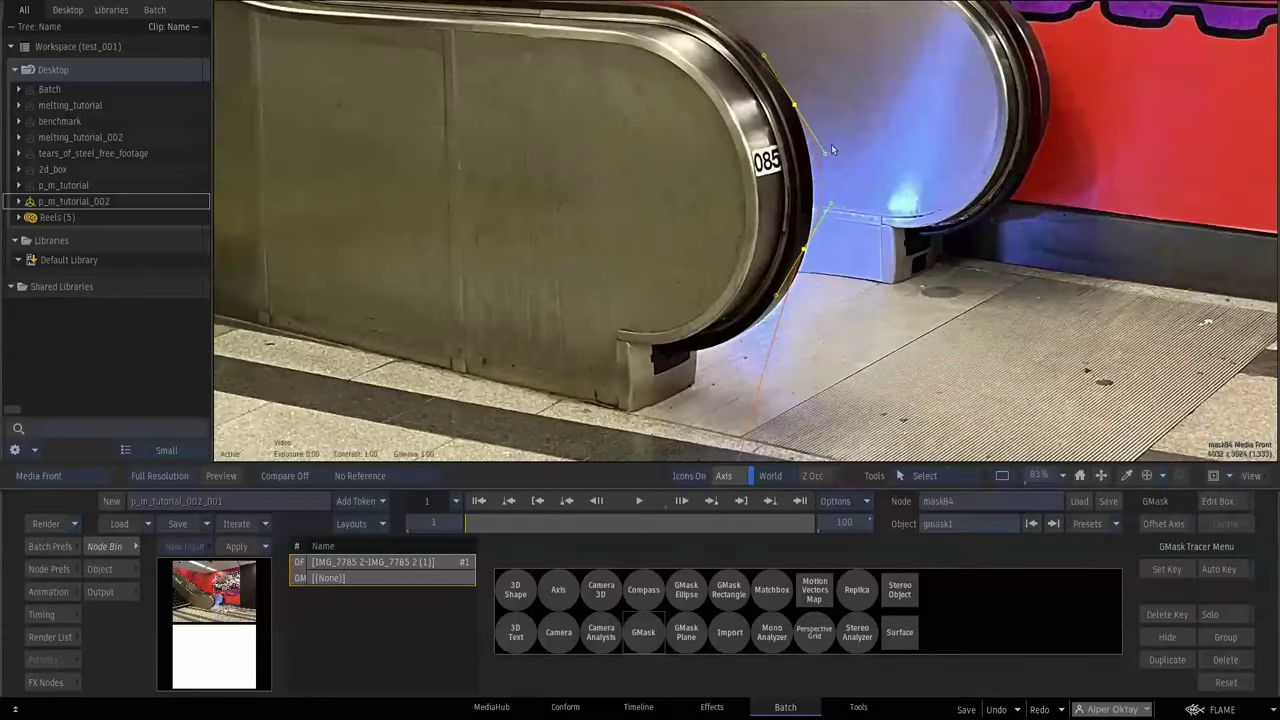
{"action": "scroll", "coordinate": [832, 150], "scroll_direction": "down", "scroll_amount": 4}
{"action": "scroll", "coordinate": [700, 245], "scroll_direction": "up", "scroll_amount": 5}
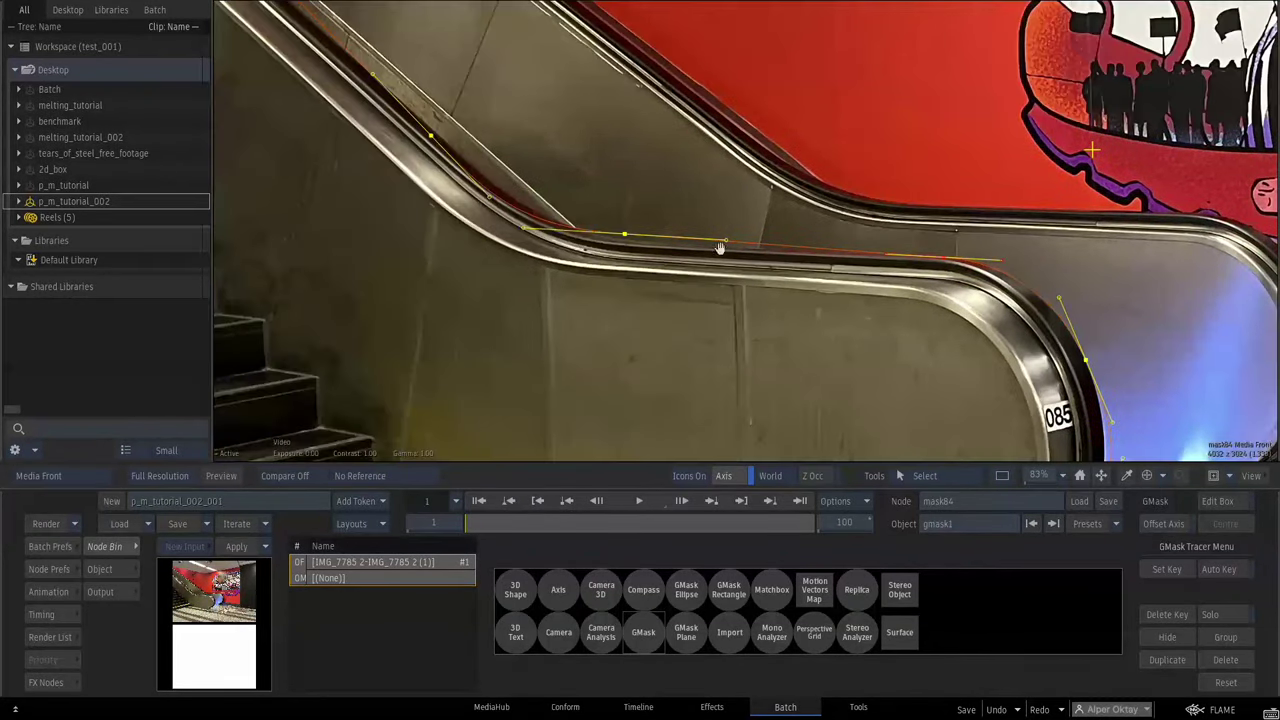
{"action": "left_click", "coordinate": [627, 240]}
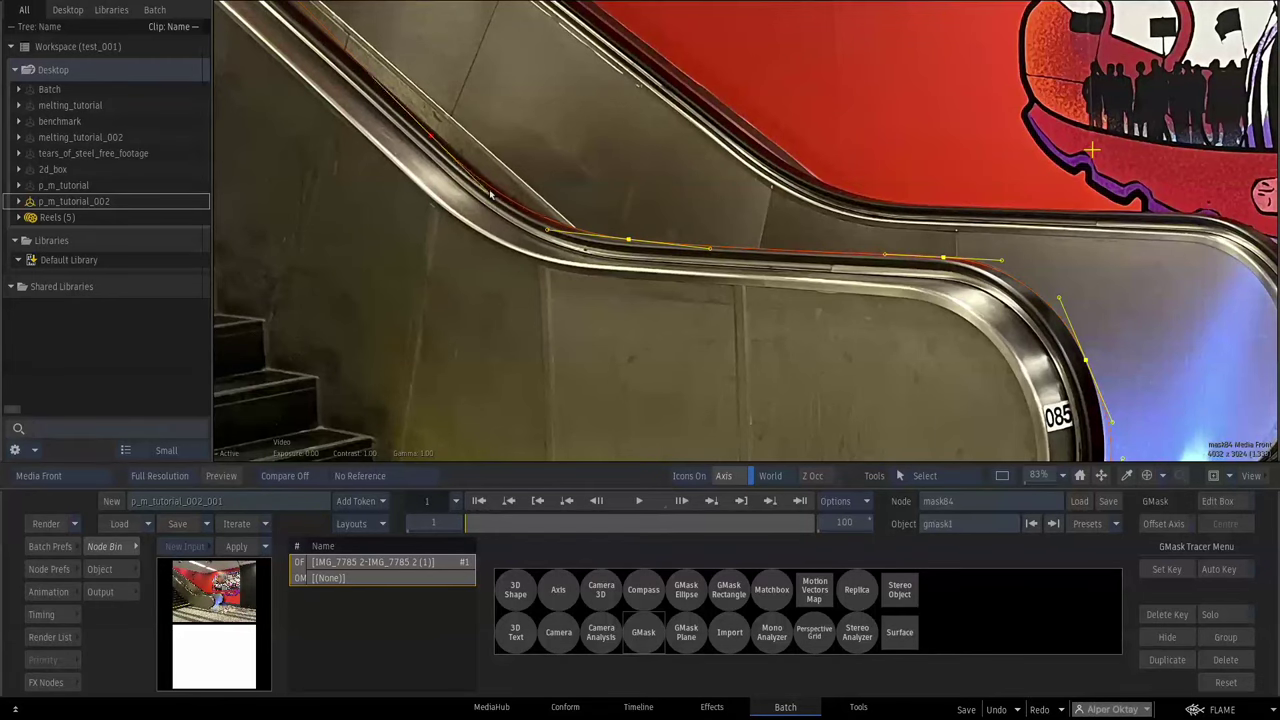
{"action": "left_click_drag", "start_coordinate": [434, 132], "coordinate": [682, 343]}
{"action": "left_click_drag", "start_coordinate": [372, 62], "coordinate": [347, 73]}
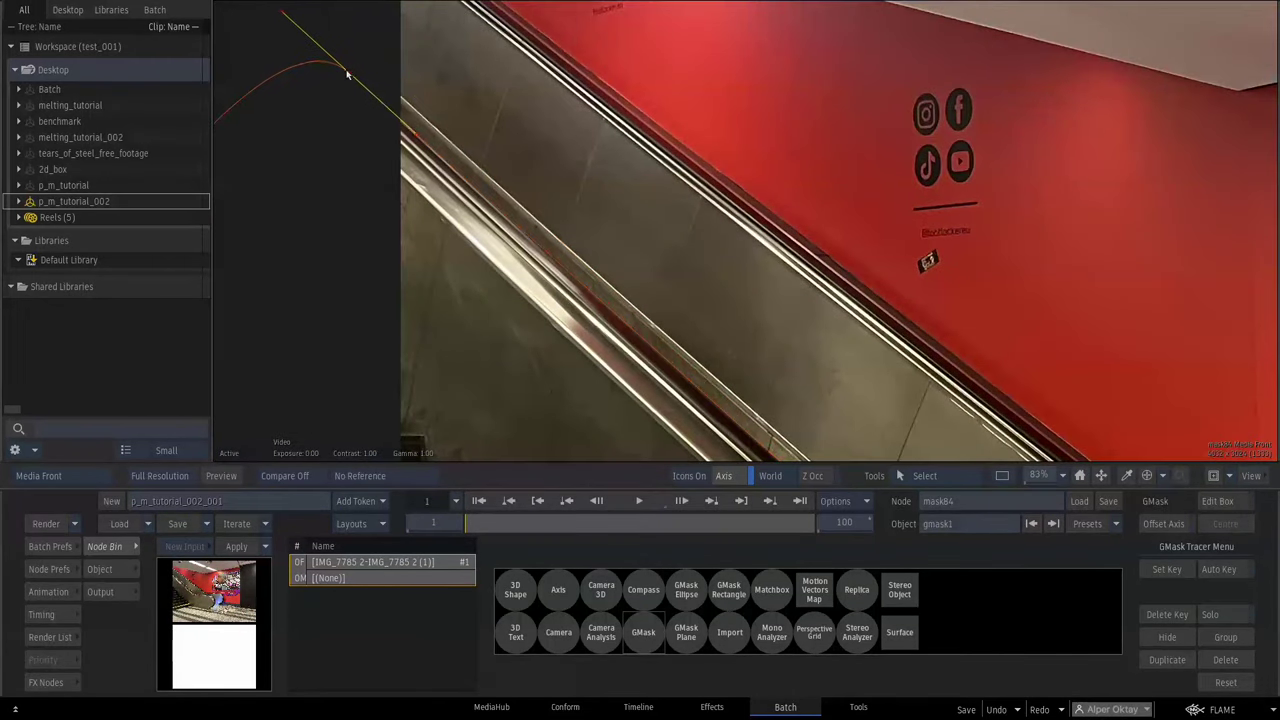
{"action": "left_click_drag", "start_coordinate": [918, 450], "coordinate": [683, 272]}
{"action": "scroll", "coordinate": [628, 276], "scroll_direction": "right", "scroll_amount": 5}
{"action": "scroll", "coordinate": [628, 276], "scroll_direction": "down", "scroll_amount": 3}
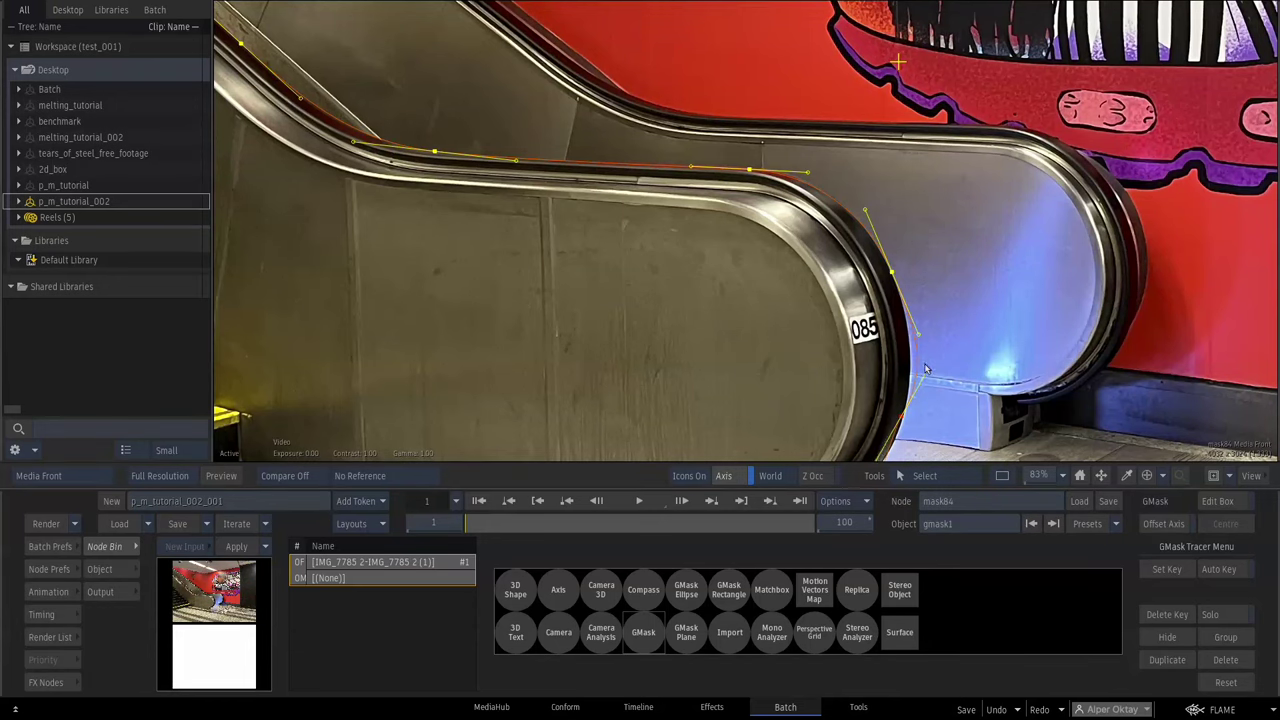
{"action": "left_click_drag", "start_coordinate": [924, 374], "coordinate": [914, 368]}
Set the stretch amount of the copied Pixel Spread to 403
{"action": "key", "text": "Escape"}
{"action": "double_click", "coordinate": [677, 351]}
{"action": "left_click_drag", "start_coordinate": [460, 592], "coordinate": [1250, 230]}
{"action": "left_click_drag", "start_coordinate": [453, 597], "coordinate": [907, 291]}
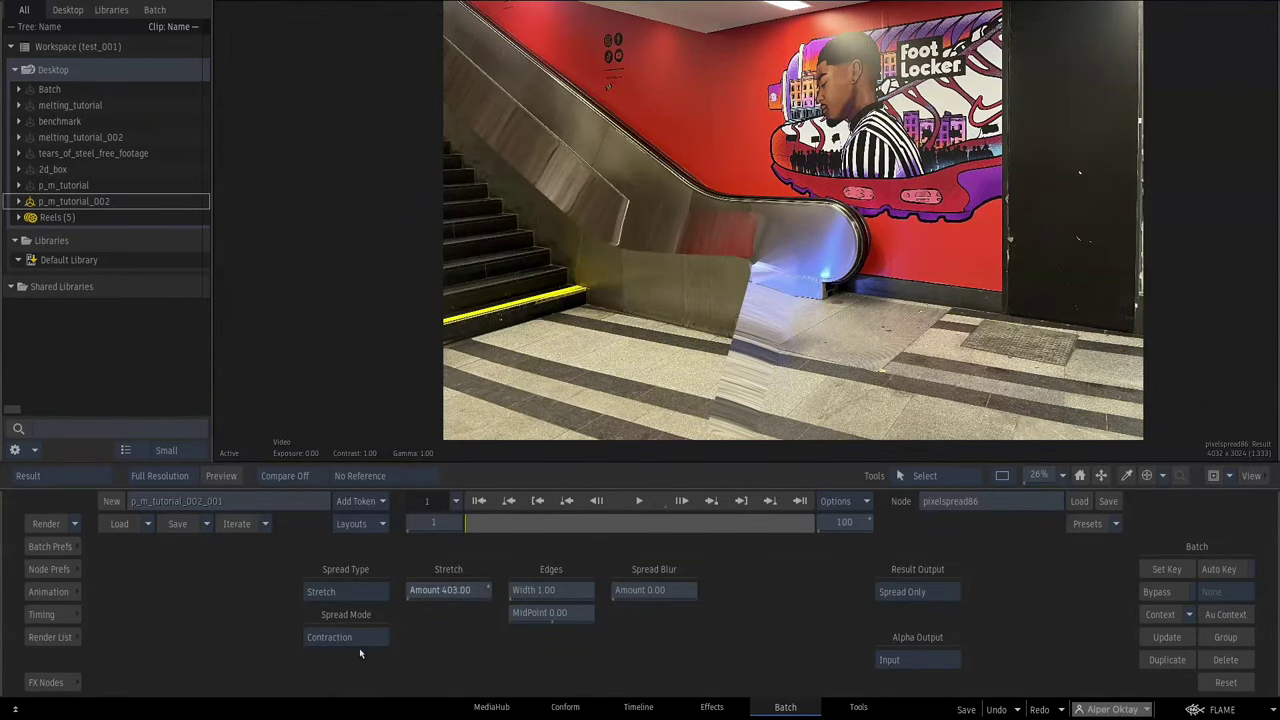
Duplicate the Blur node and feed the copy with the second Pixel Spread's result and the second GMask Tracer's matte, then check its output
{"action": "key", "text": "F4"}
{"action": "left_click", "coordinate": [793, 200]}
{"action": "left_click", "coordinate": [713, 207]}
{"action": "key", "text": "ctrl+c"}
{"action": "key", "text": "ctrl+v"}
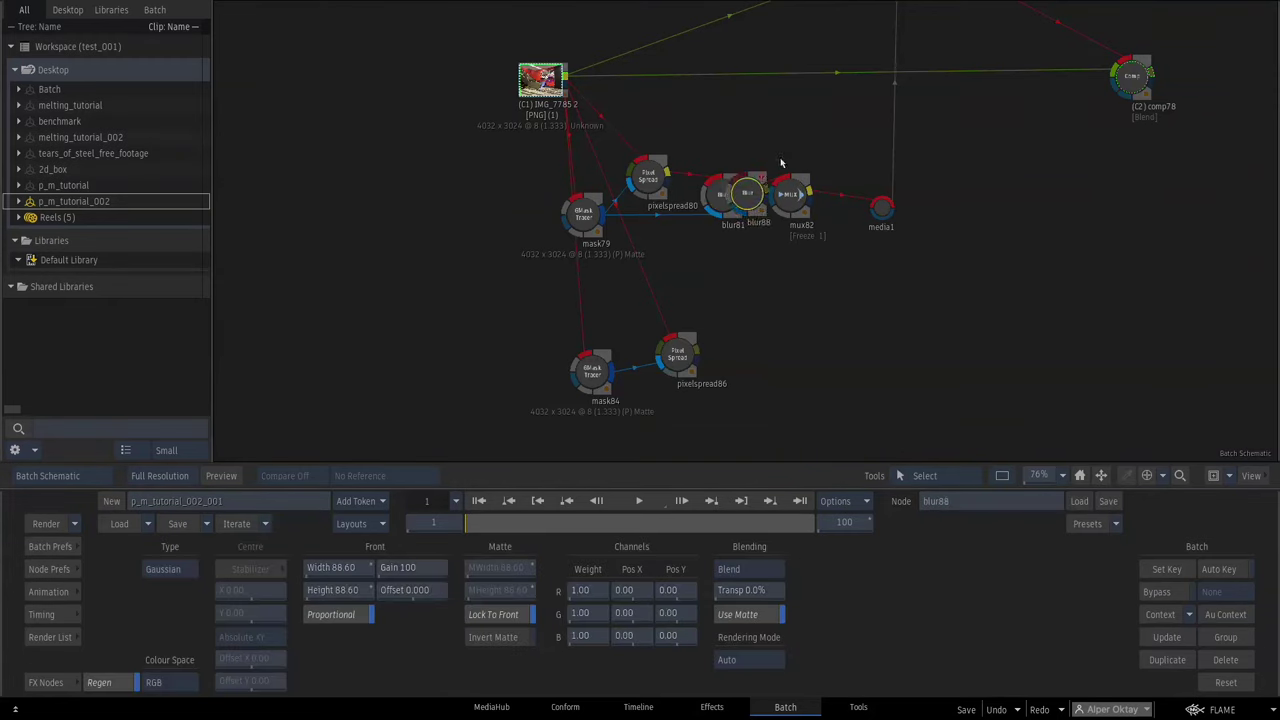
{"action": "left_click_drag", "start_coordinate": [746, 186], "coordinate": [763, 346]}
{"action": "left_click_drag", "start_coordinate": [678, 350], "coordinate": [661, 320]}
{"action": "left_click_drag", "start_coordinate": [781, 355], "coordinate": [779, 358]}
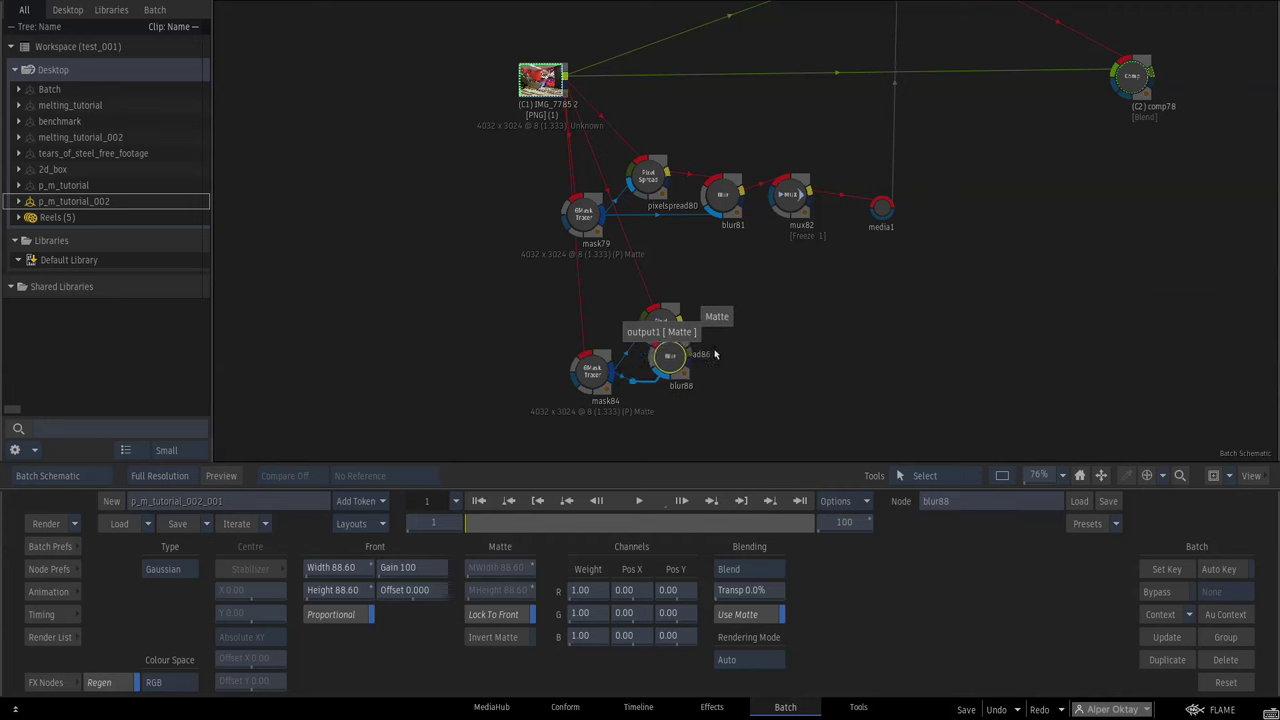
{"action": "key", "text": "F1"}
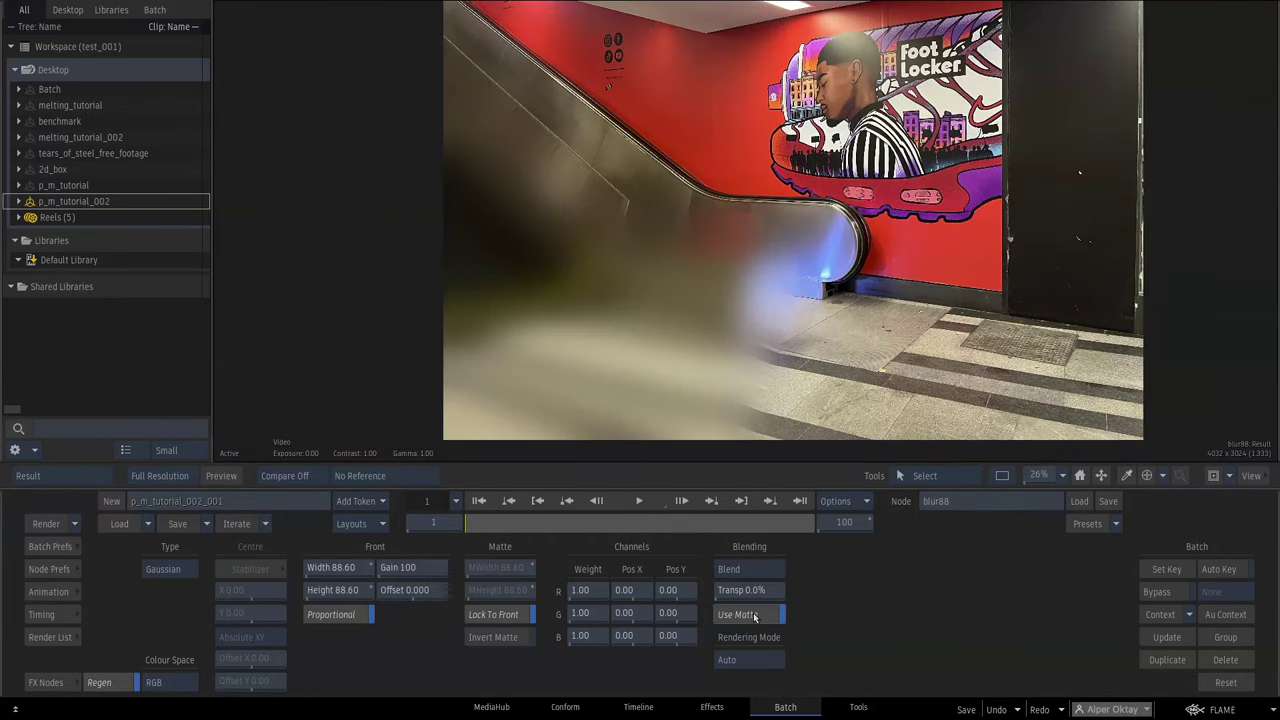
{"action": "key", "text": "Escape"}
{"action": "left_click_drag", "start_coordinate": [748, 353], "coordinate": [749, 337]}
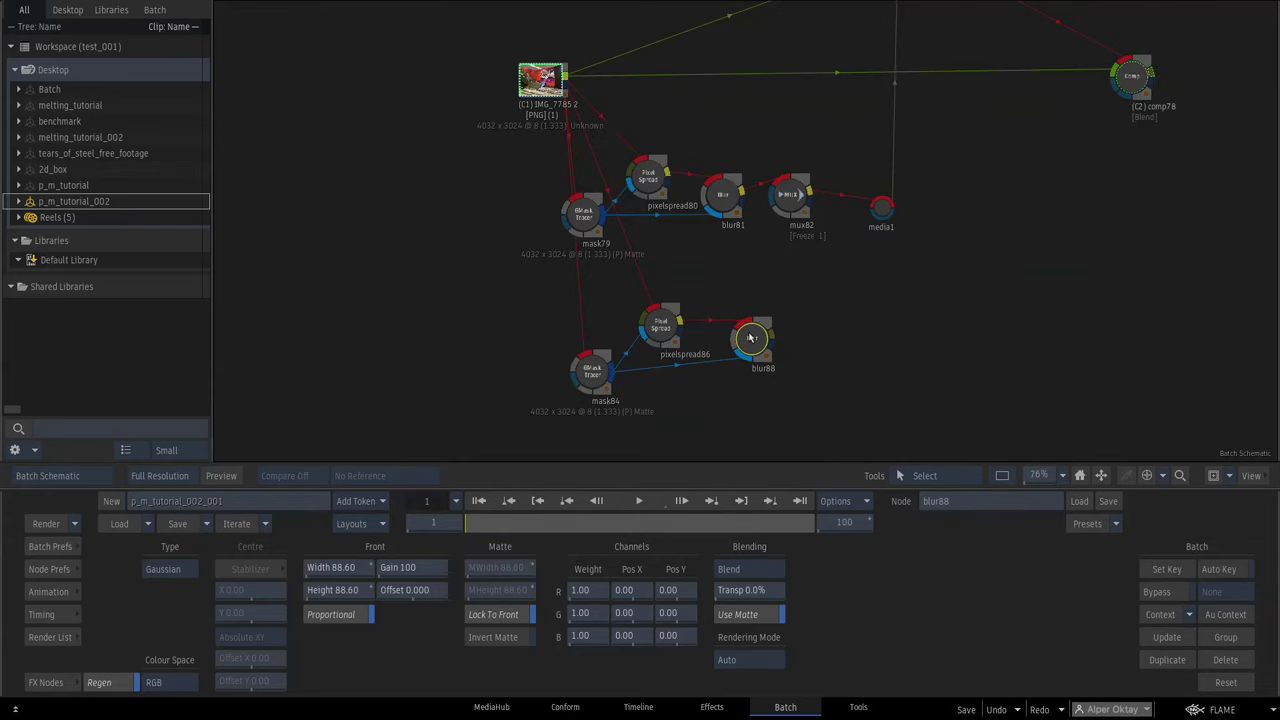
Add a second media input to the Action node and connect the copied Blur to it
{"action": "left_click_drag", "start_coordinate": [852, 338], "coordinate": [714, 388]}
{"action": "left_click_drag", "start_coordinate": [797, 37], "coordinate": [794, 26]}
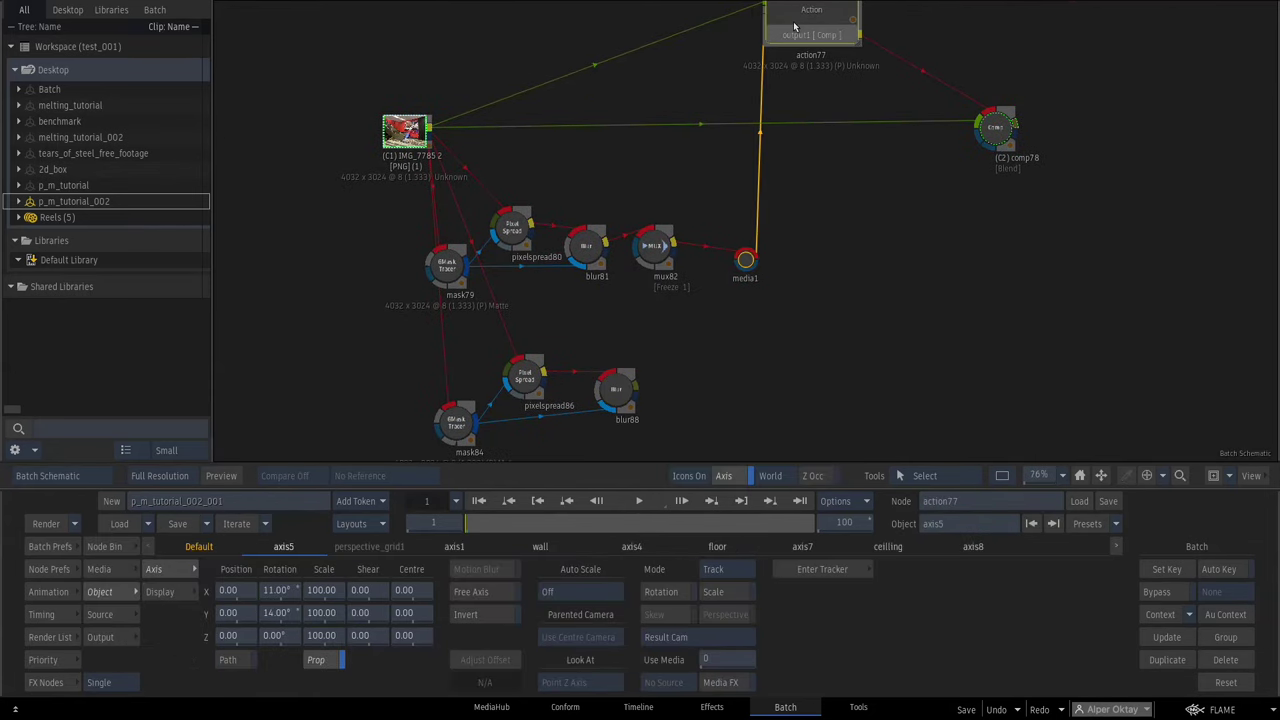
{"action": "key", "text": "n"}
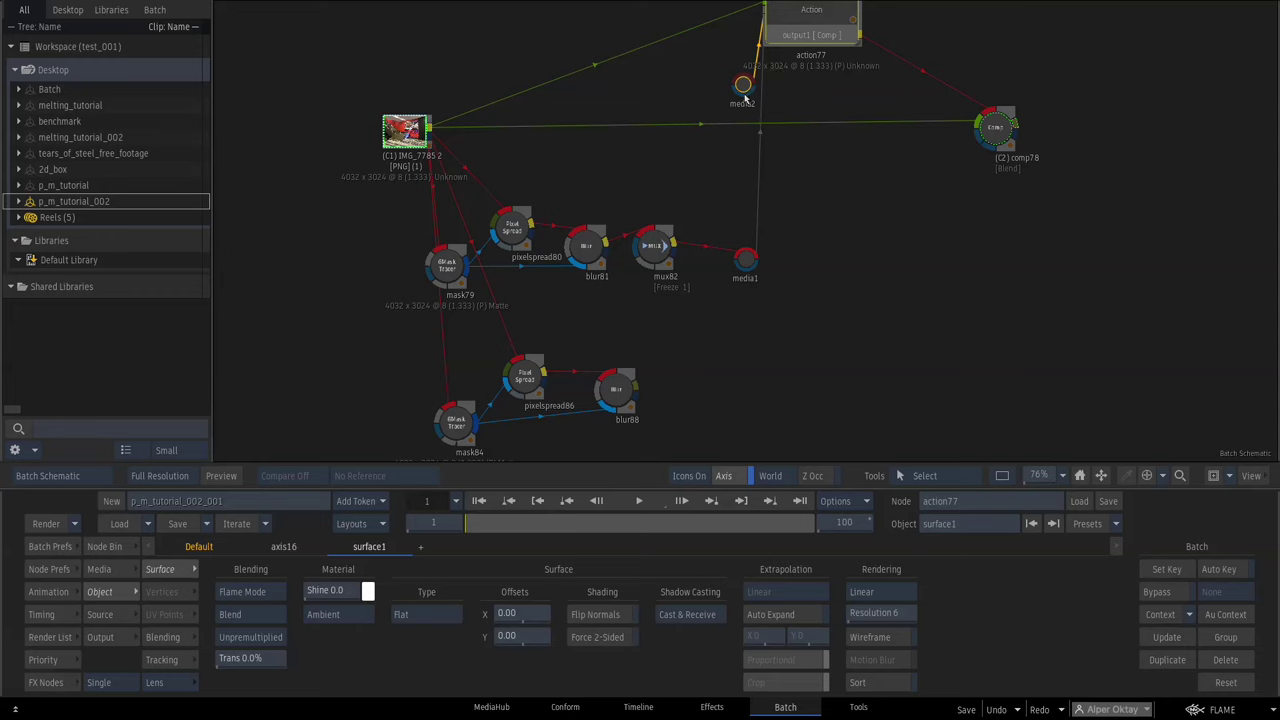
{"action": "left_click_drag", "start_coordinate": [742, 86], "coordinate": [775, 394]}
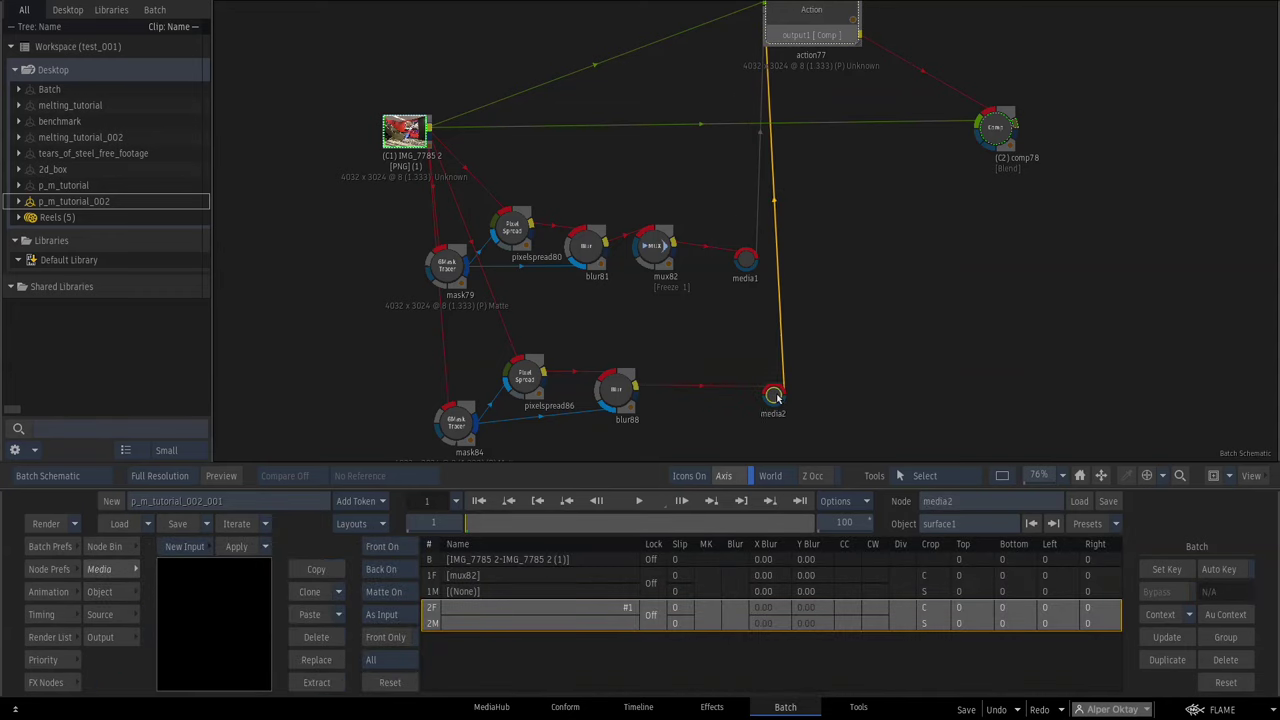
Duplicate the freeze-frame Mux node and insert the copy between the copied Blur and the Action's second media input
{"action": "left_click", "coordinate": [661, 250]}
{"action": "key", "text": "ctrl+d"}
{"action": "left_click_drag", "start_coordinate": [676, 242], "coordinate": [674, 382]}
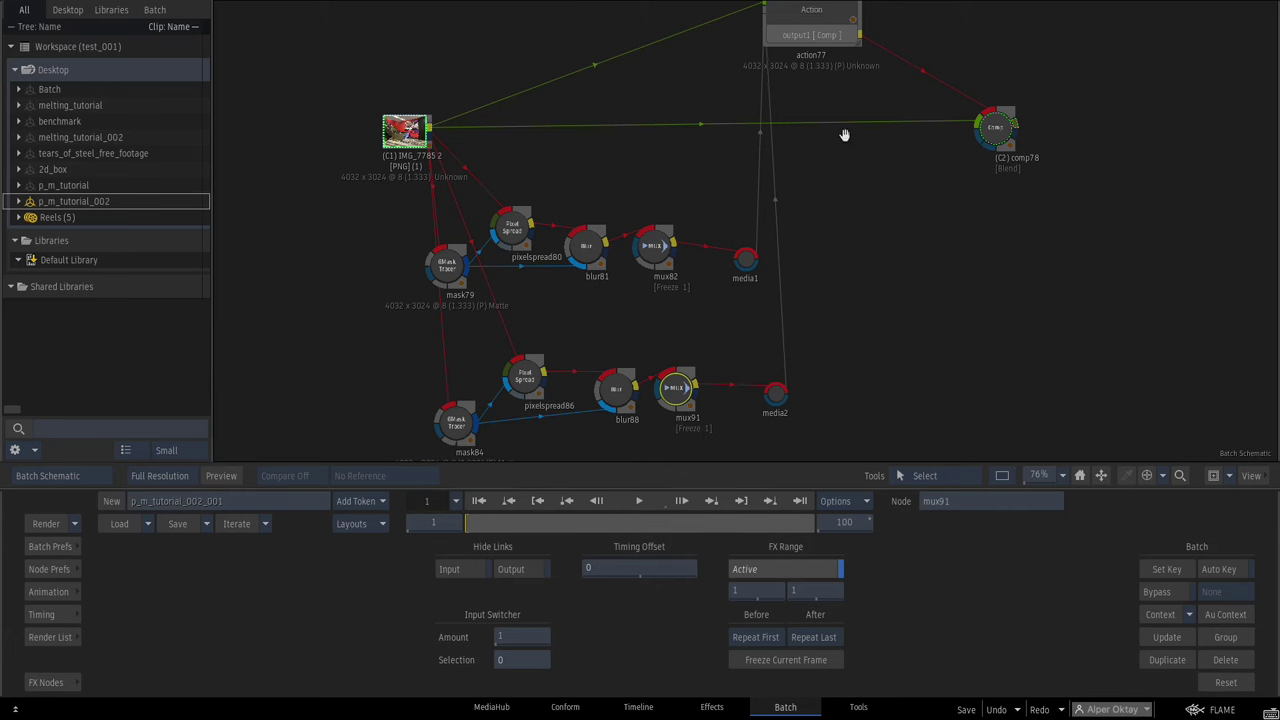
Open the Action node's schematic and rename the escalator_left1 shape as escalator_right
{"action": "left_click_drag", "start_coordinate": [845, 135], "coordinate": [859, 83]}
{"action": "left_click_drag", "start_coordinate": [817, 266], "coordinate": [743, 460]}
{"action": "double_click", "coordinate": [768, 163]}
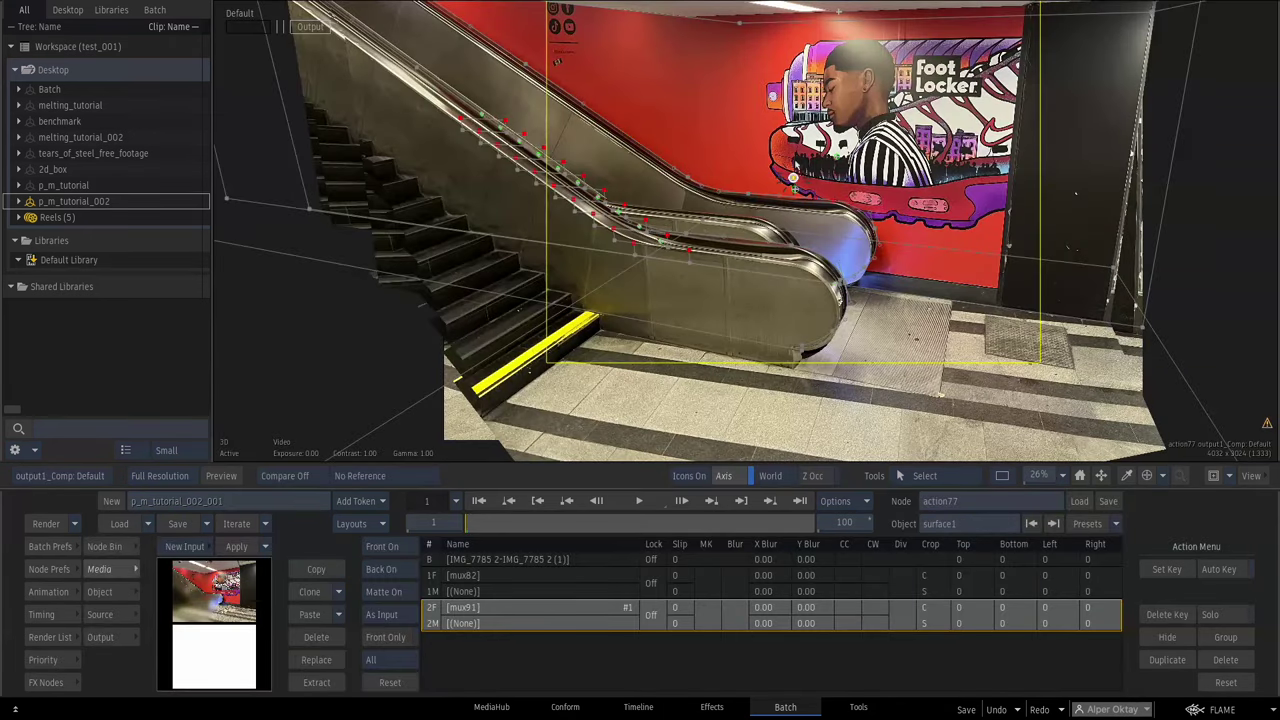
{"action": "key", "text": "F8"}
{"action": "left_click_drag", "start_coordinate": [1040, 143], "coordinate": [858, 108]}
{"action": "left_click_drag", "start_coordinate": [894, 21], "coordinate": [867, 716]}
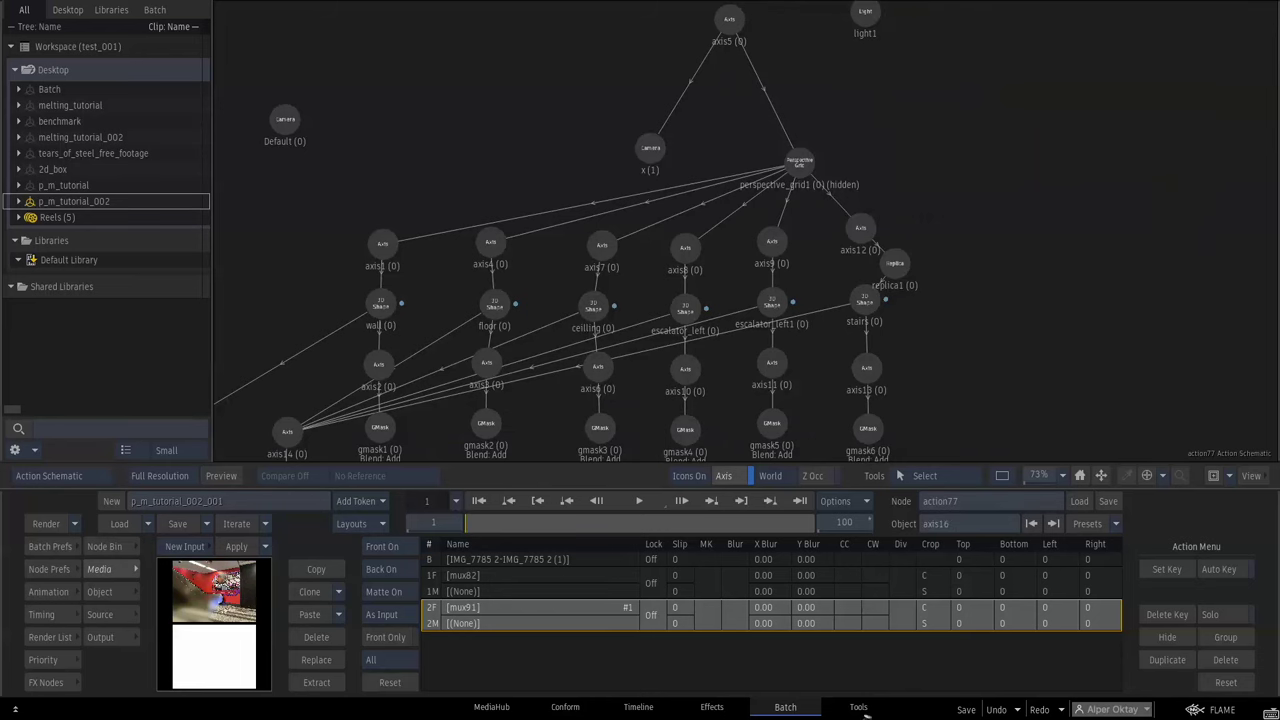
{"action": "left_click_drag", "start_coordinate": [741, 309], "coordinate": [997, 124]}
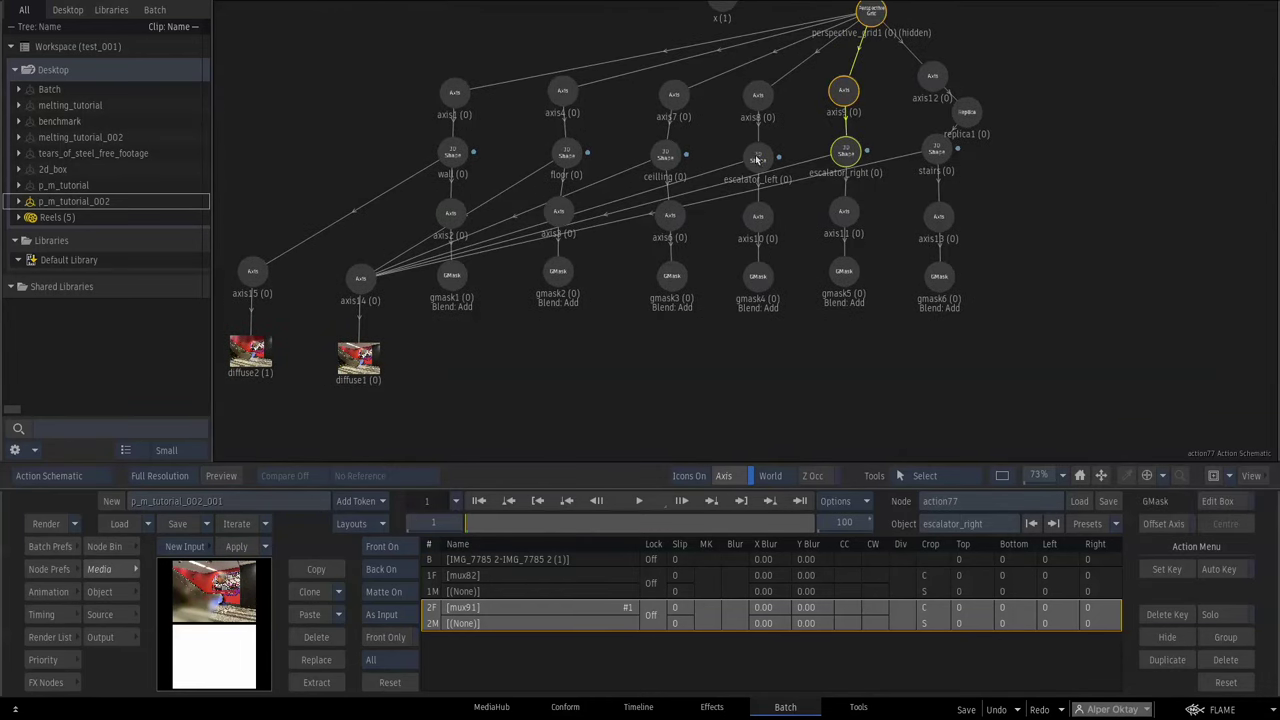
Disconnect the shared diffuse axis14 from the escalator_left shape and check which surface loses its texture
{"action": "left_click", "coordinate": [757, 160]}
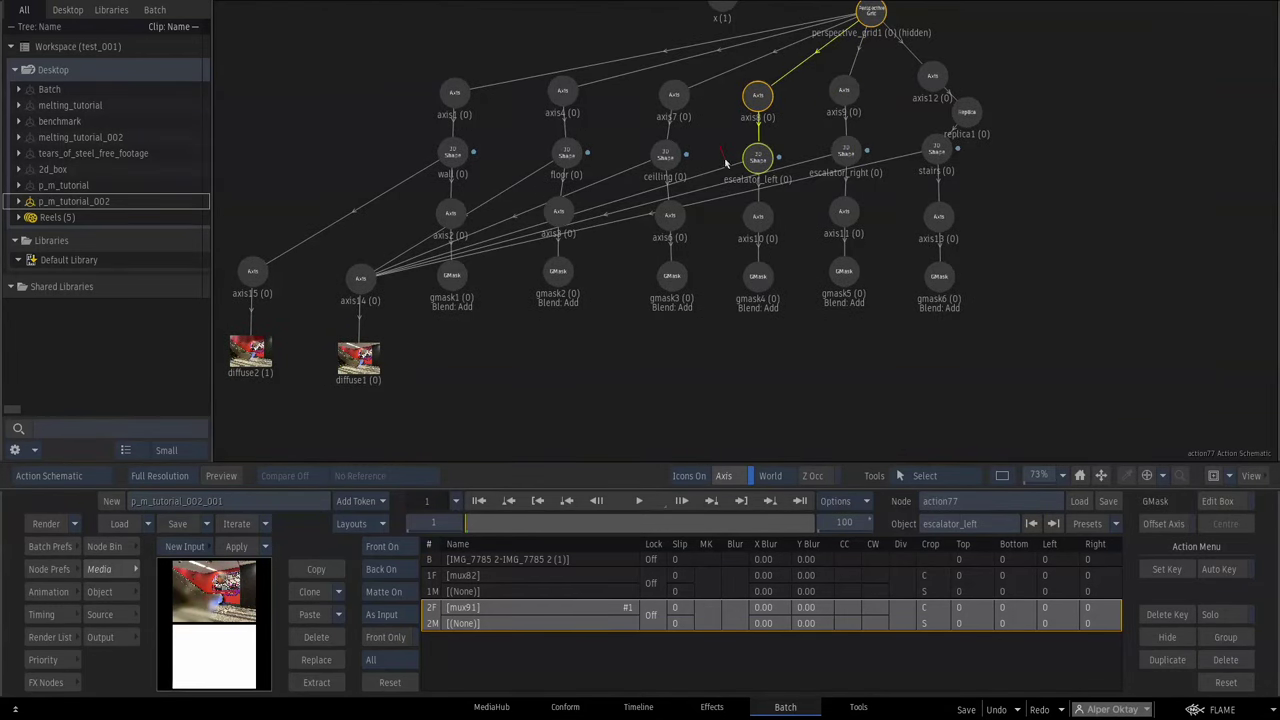
{"action": "left_click", "coordinate": [758, 97]}
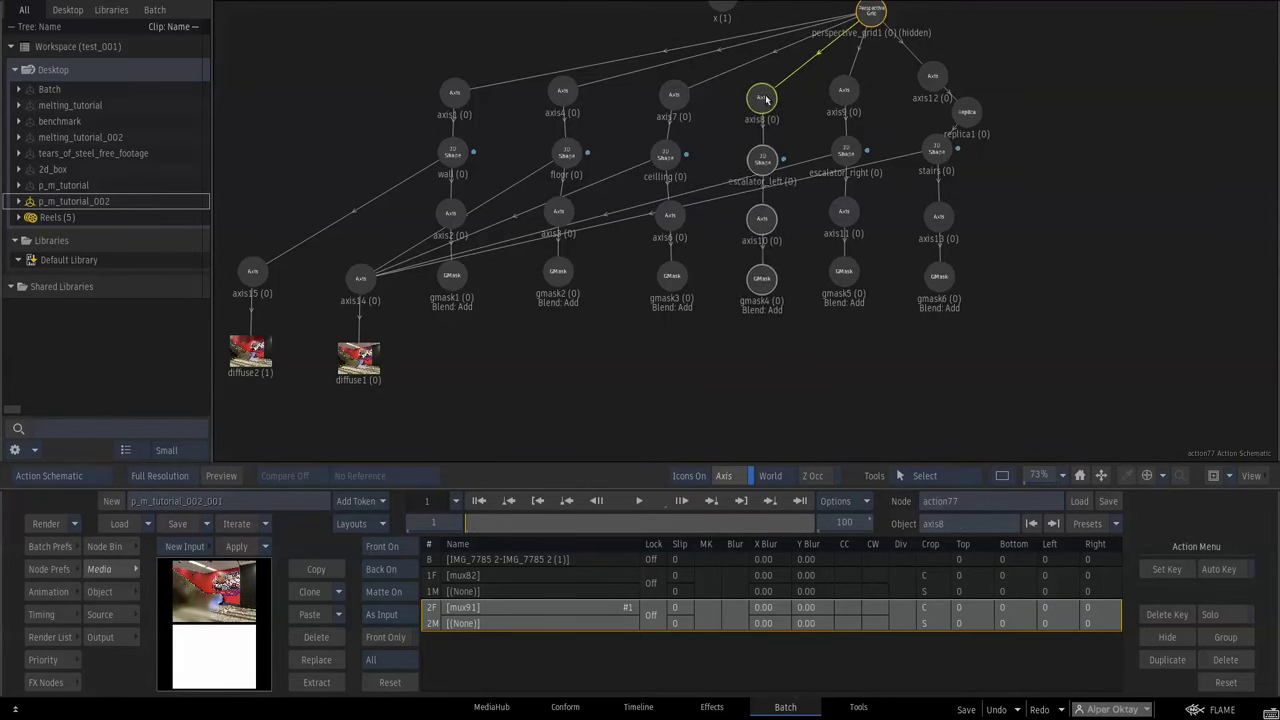
{"action": "key", "text": "F4"}
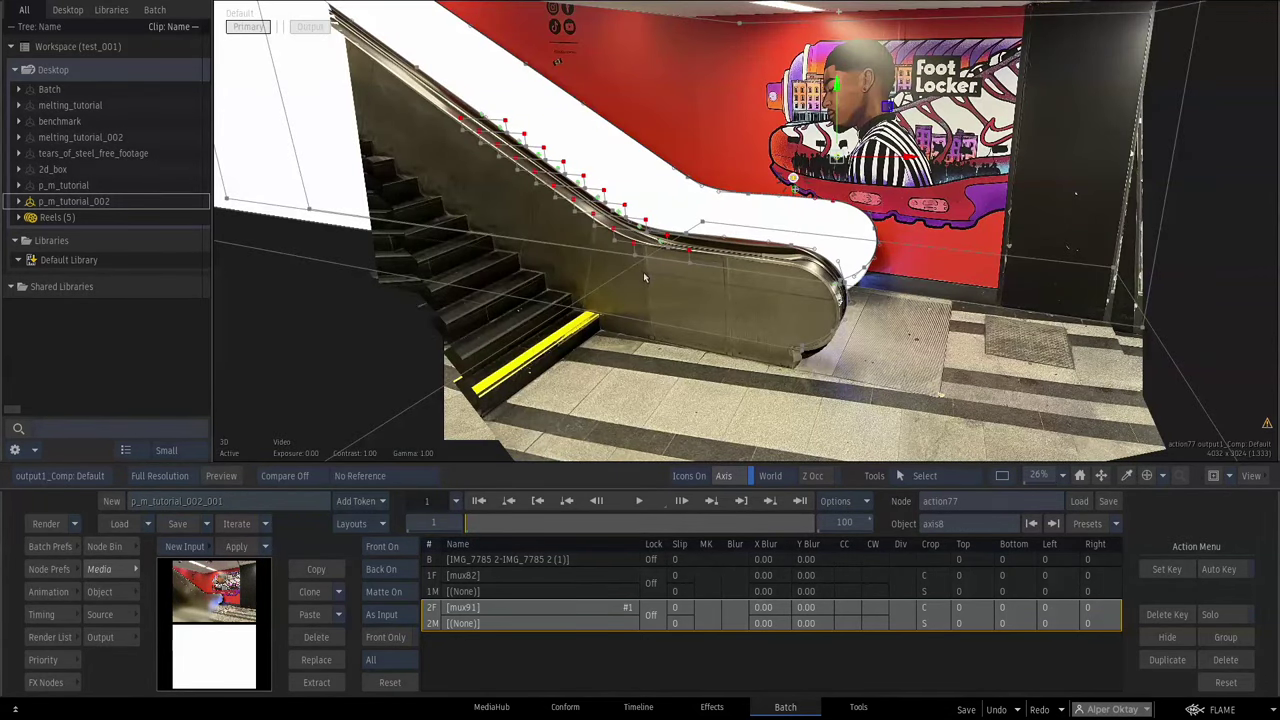
Set the rotation of axis5 to 6° in X and 1° in Y
{"action": "key", "text": "F4"}
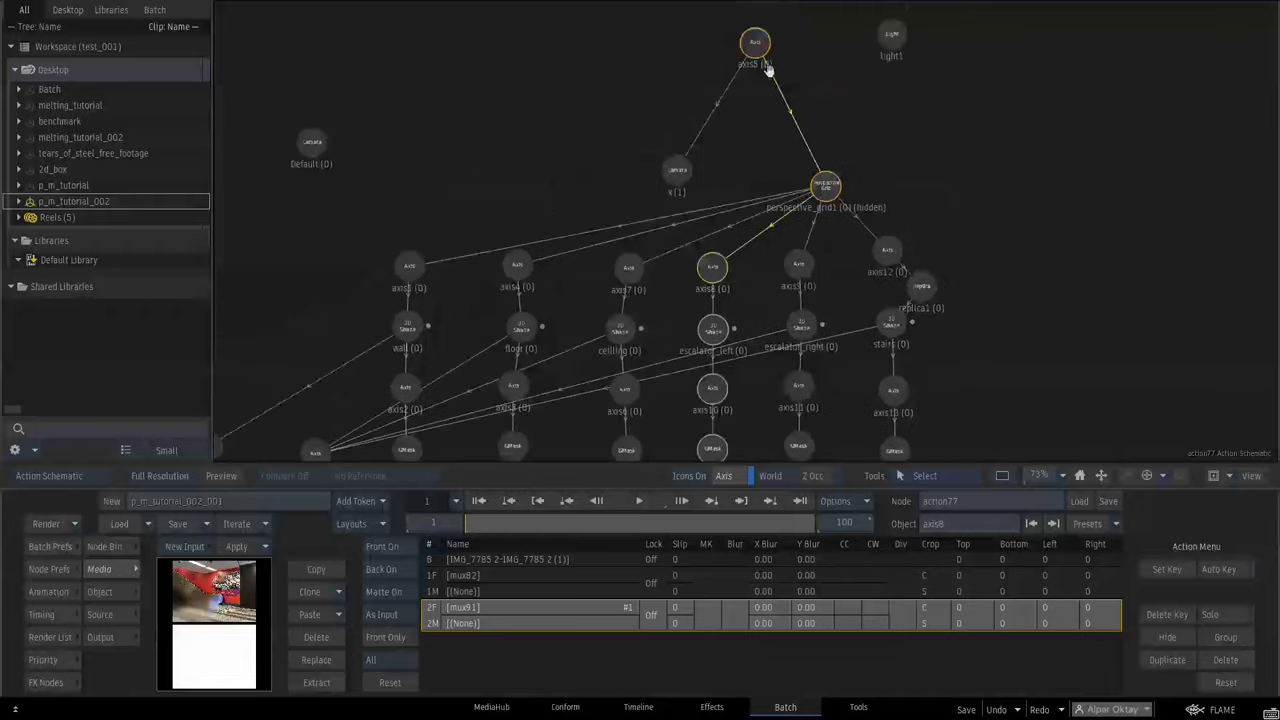
{"action": "left_click", "coordinate": [106, 592]}
{"action": "key", "text": "F4"}
{"action": "left_click_drag", "start_coordinate": [267, 621], "coordinate": [280, 596]}
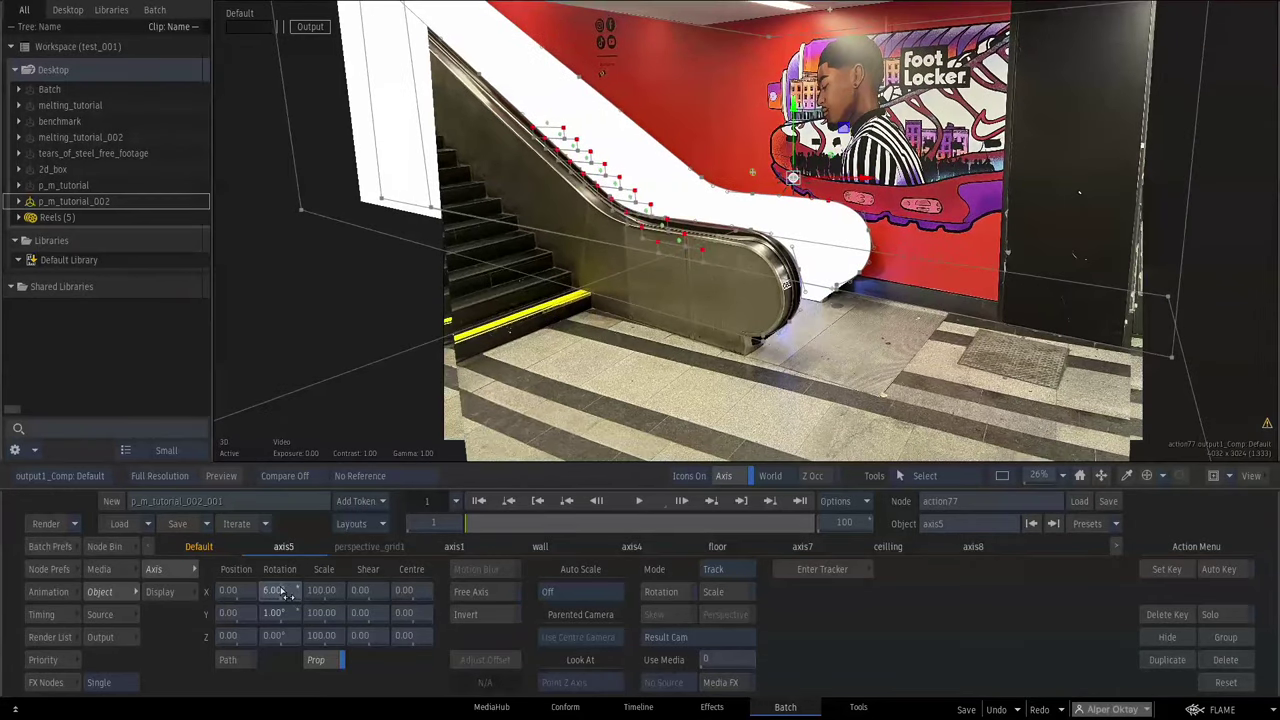
Duplicate axis14 with its diffuse map, place the copy below the escalator_left branch and parent it to the escalator_left shape
{"action": "key", "text": "F8"}
{"action": "left_click_drag", "start_coordinate": [682, 288], "coordinate": [784, 50]}
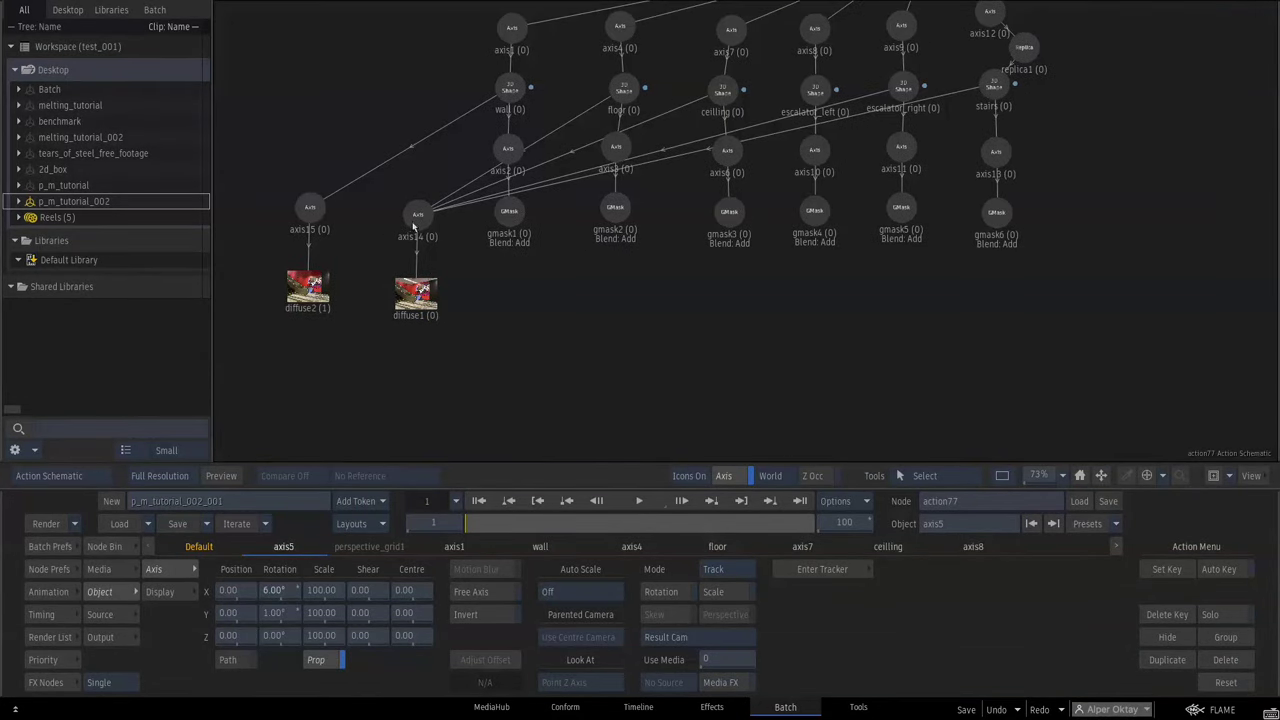
{"action": "left_click_drag", "start_coordinate": [425, 216], "coordinate": [434, 208]}
{"action": "key", "text": "ctrl+c"}
{"action": "key", "text": "ctrl+v"}
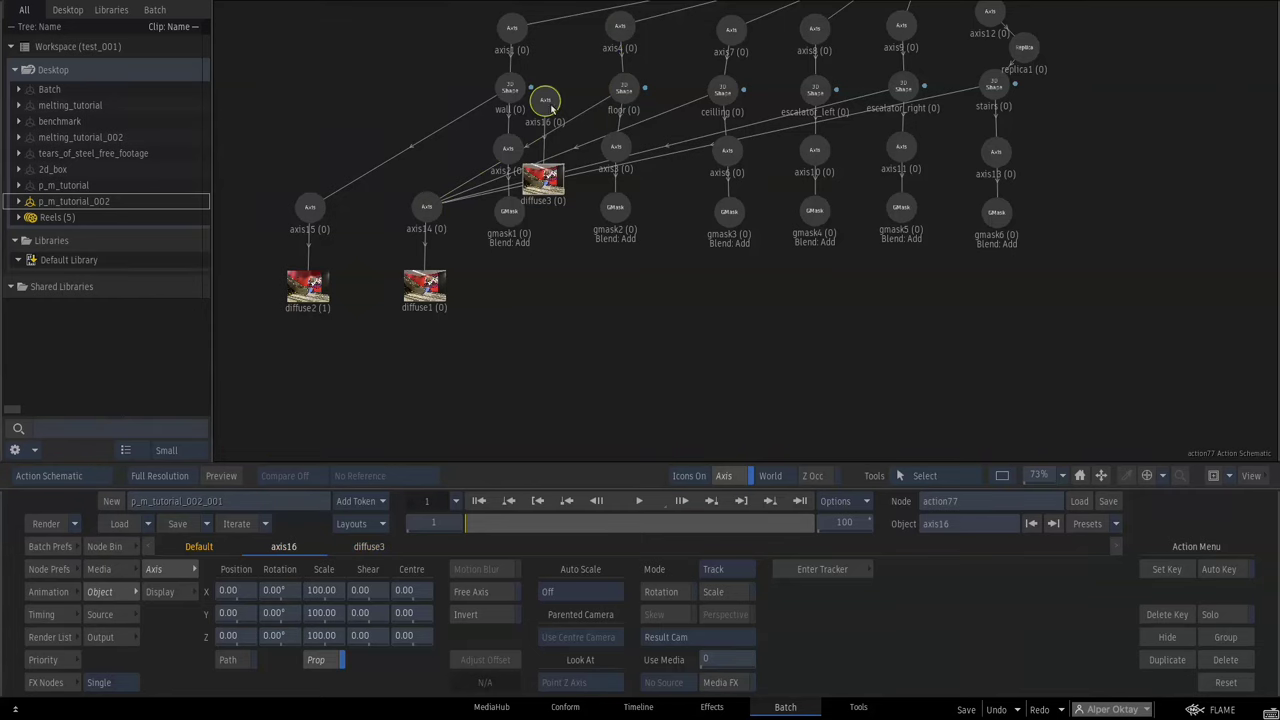
{"action": "left_click_drag", "start_coordinate": [550, 110], "coordinate": [776, 262]}
{"action": "left_click_drag", "start_coordinate": [818, 37], "coordinate": [823, 43]}
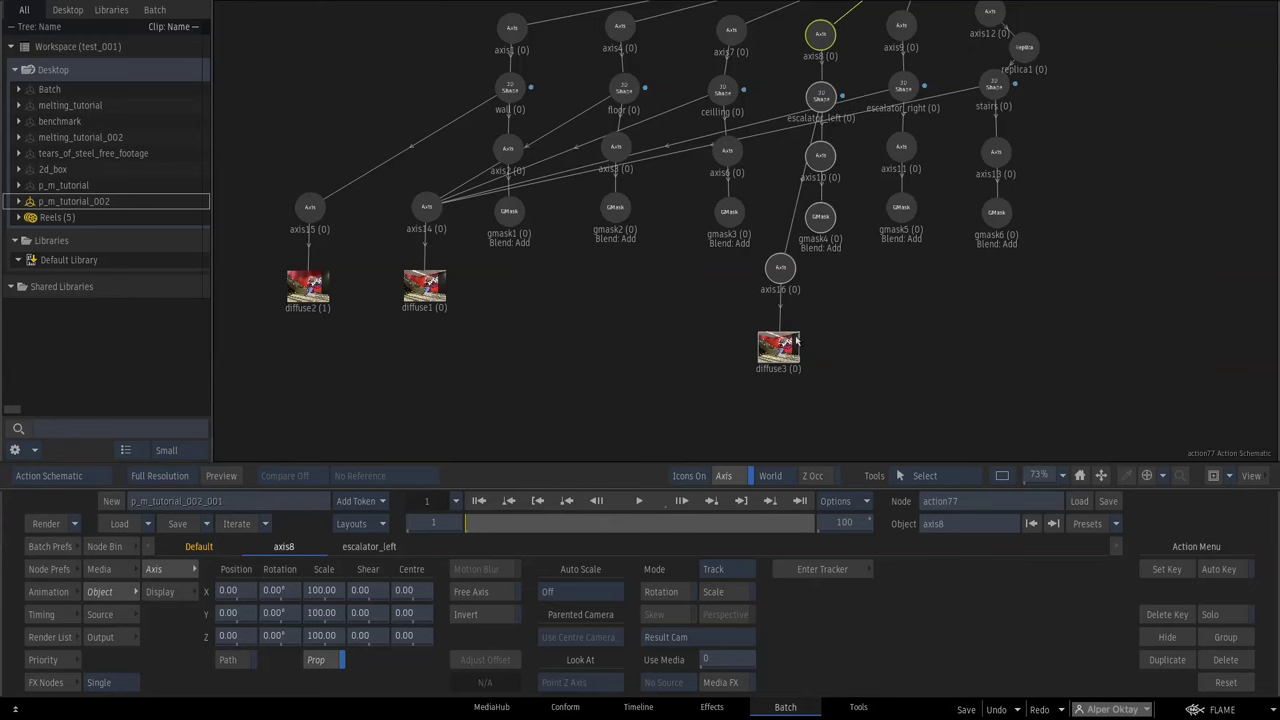
{"action": "left_click_drag", "start_coordinate": [797, 341], "coordinate": [784, 375]}
{"action": "mouse_move", "coordinate": [806, 67]}
{"action": "left_mouse_down"}
{"action": "mouse_move", "coordinate": [820, 69]}
{"action": "mouse_move", "coordinate": [811, 51]}
{"action": "left_mouse_up"}
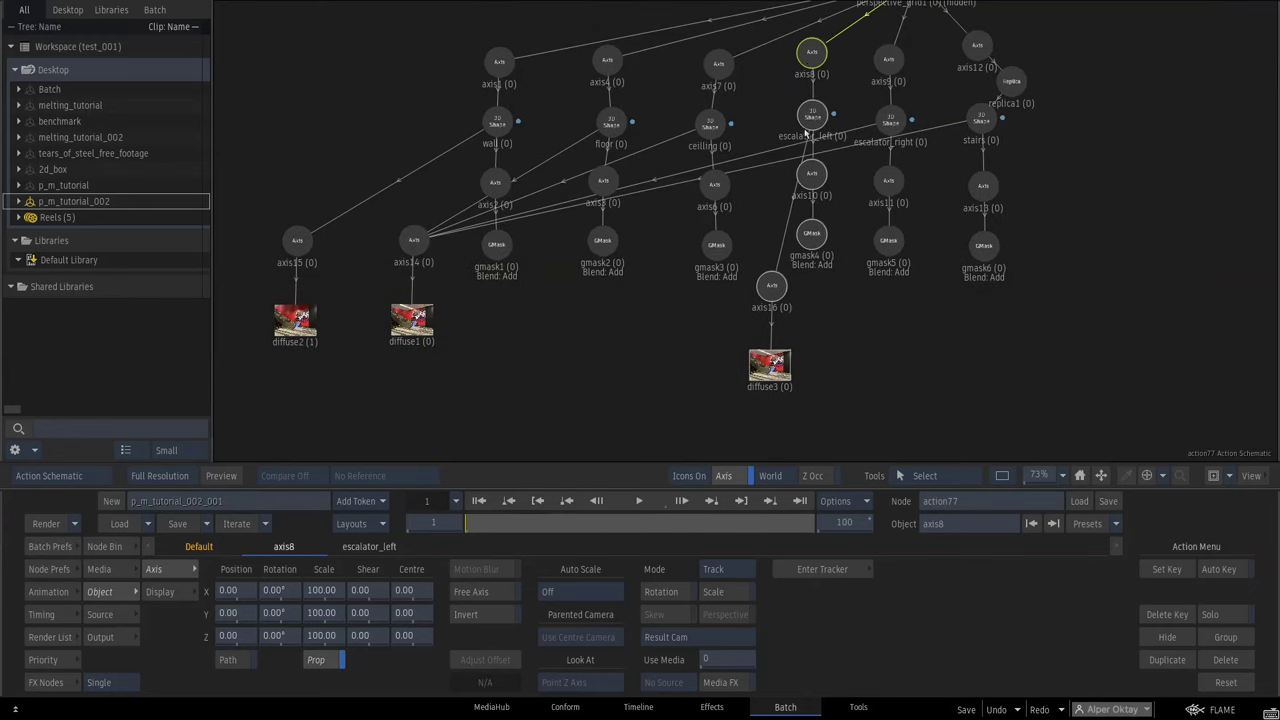
Assign the mux91 media to the copied diffuse map under escalator_left
{"action": "left_click", "coordinate": [773, 392]}
{"action": "left_click", "coordinate": [99, 569]}
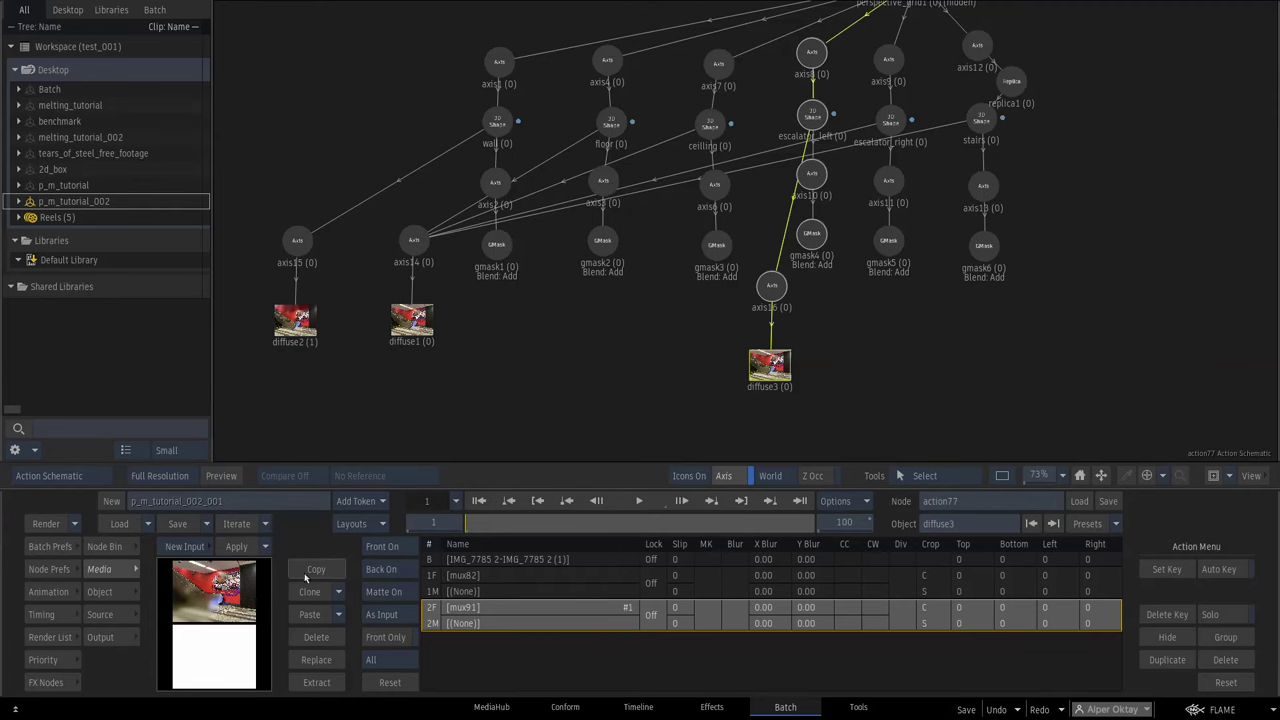
{"action": "left_click_drag", "start_coordinate": [832, 332], "coordinate": [796, 284]}
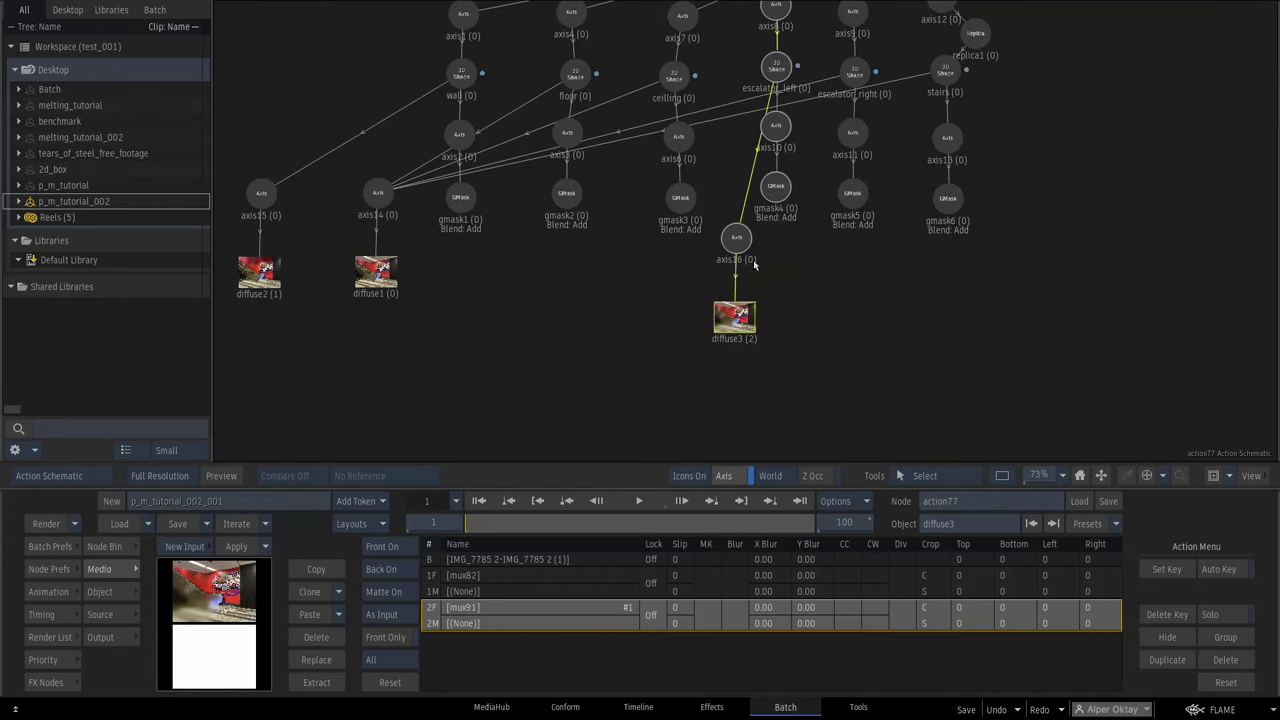
Set the Y rotation of axis5 to -3° and inspect the new texture on the far escalator panel up close
{"action": "left_click_drag", "start_coordinate": [793, 66], "coordinate": [785, 168]}
{"action": "left_click", "coordinate": [769, 106]}
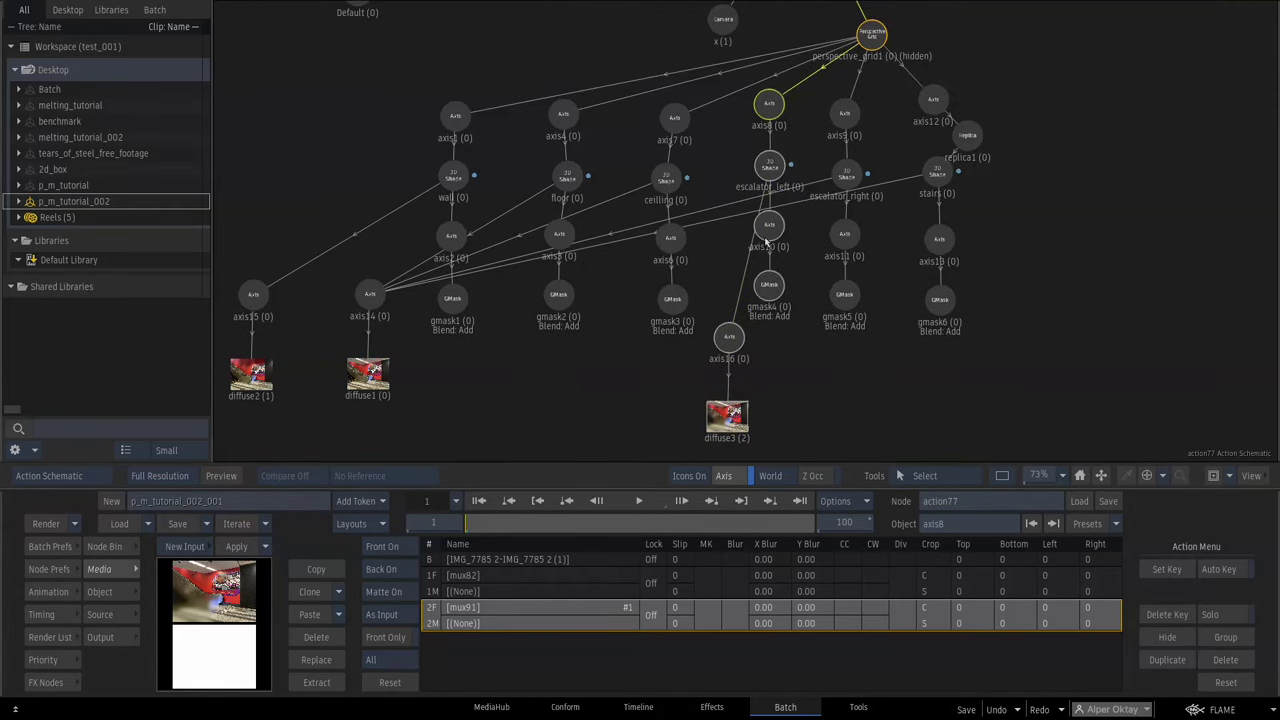
{"action": "left_click_drag", "start_coordinate": [854, 37], "coordinate": [837, 165]}
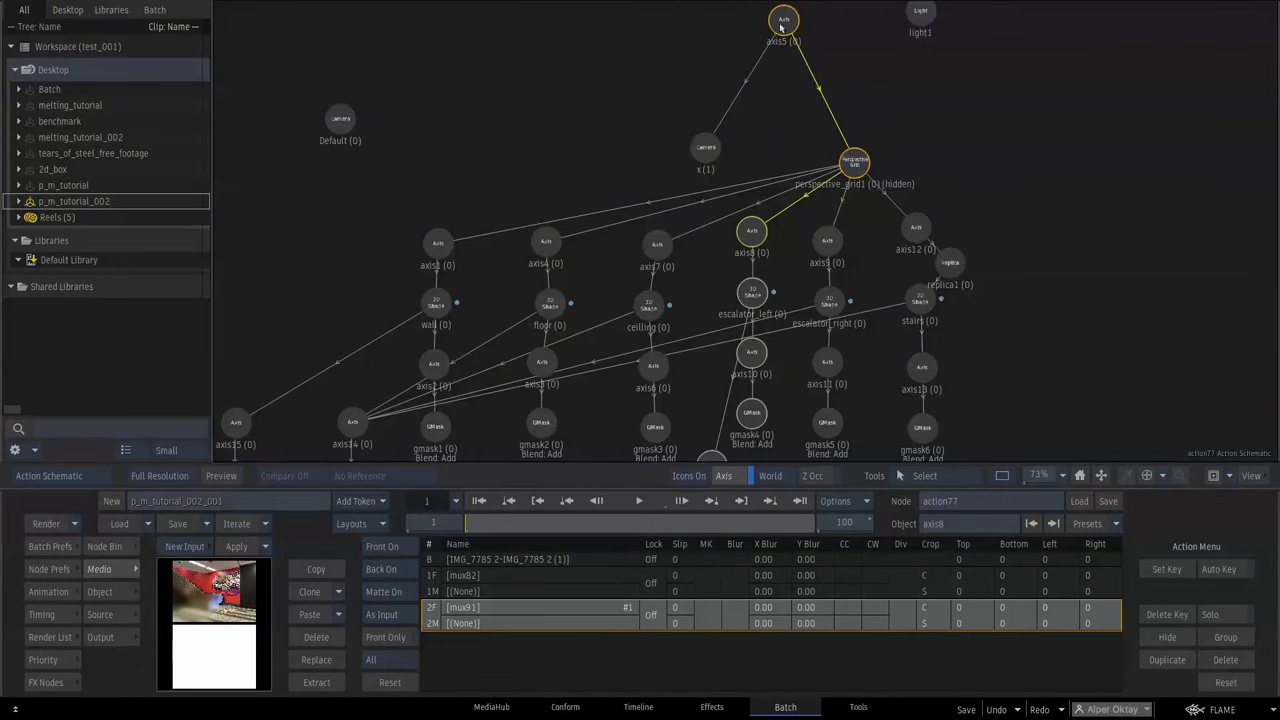
{"action": "left_click", "coordinate": [784, 26]}
{"action": "key", "text": "F4"}
{"action": "left_click", "coordinate": [104, 592]}
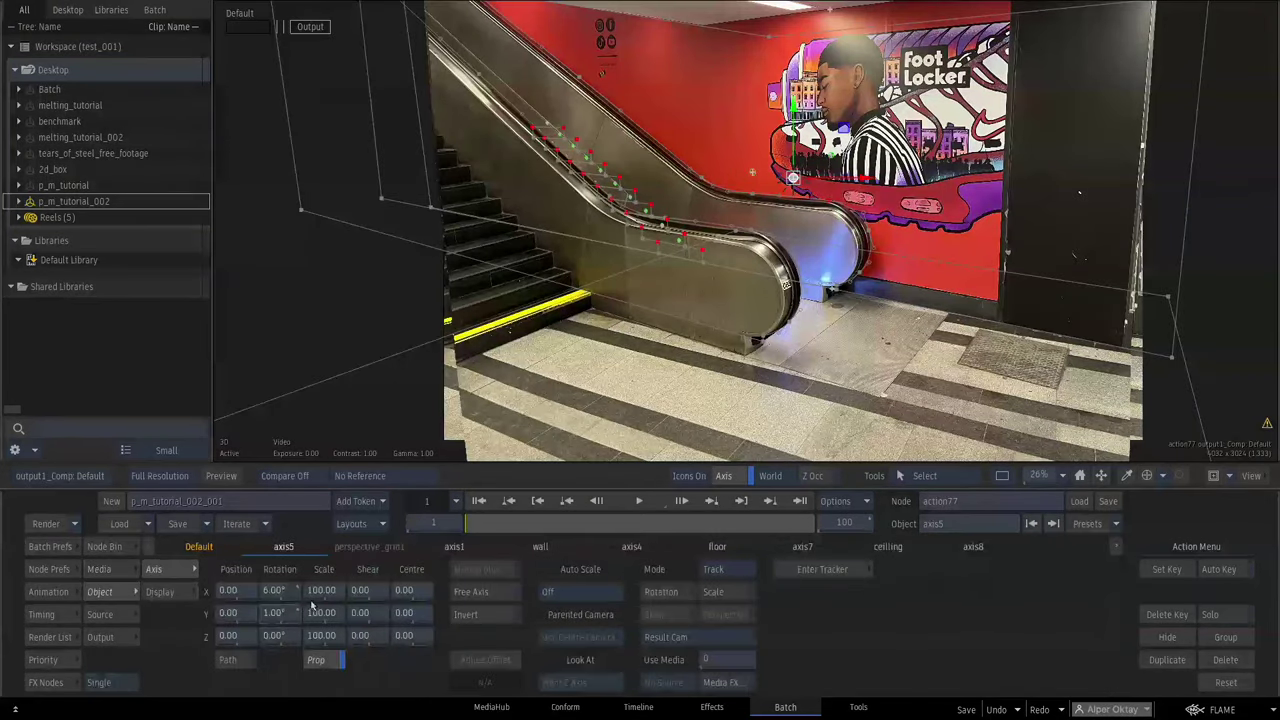
{"action": "left_click_drag", "start_coordinate": [288, 617], "coordinate": [250, 617]}
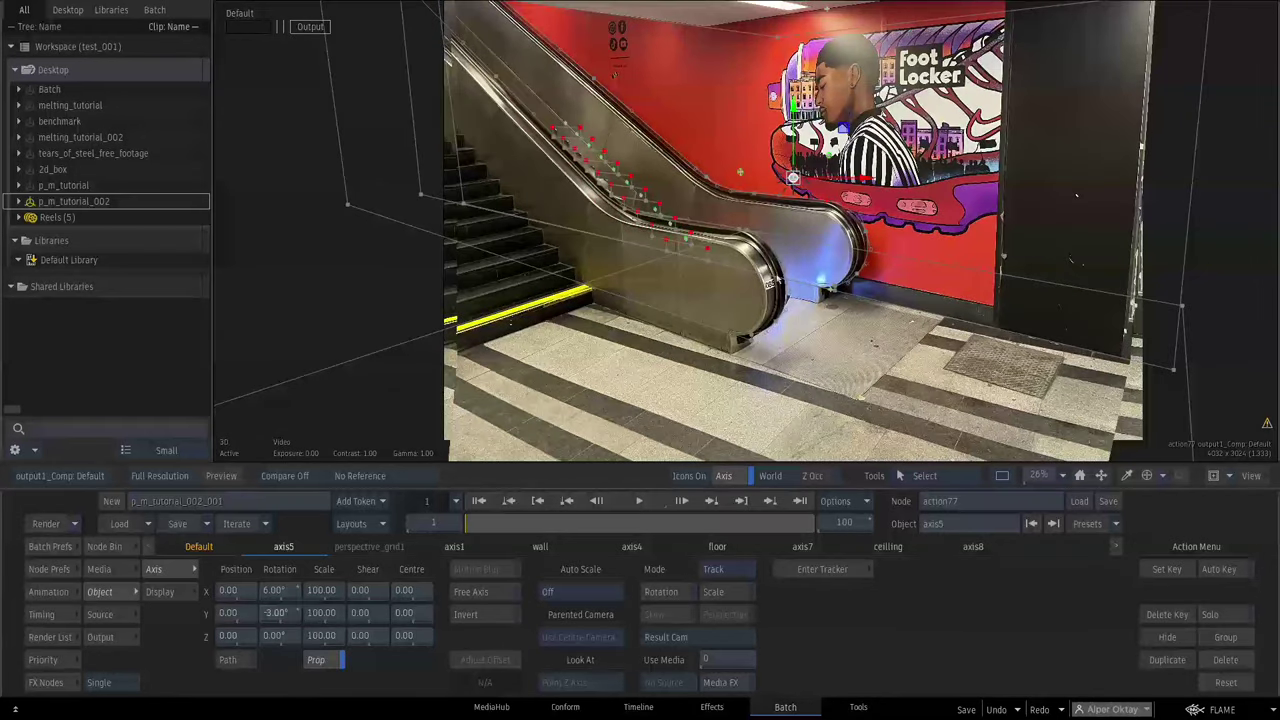
{"action": "left_click_drag", "start_coordinate": [1039, 480], "coordinate": [1110, 480]}
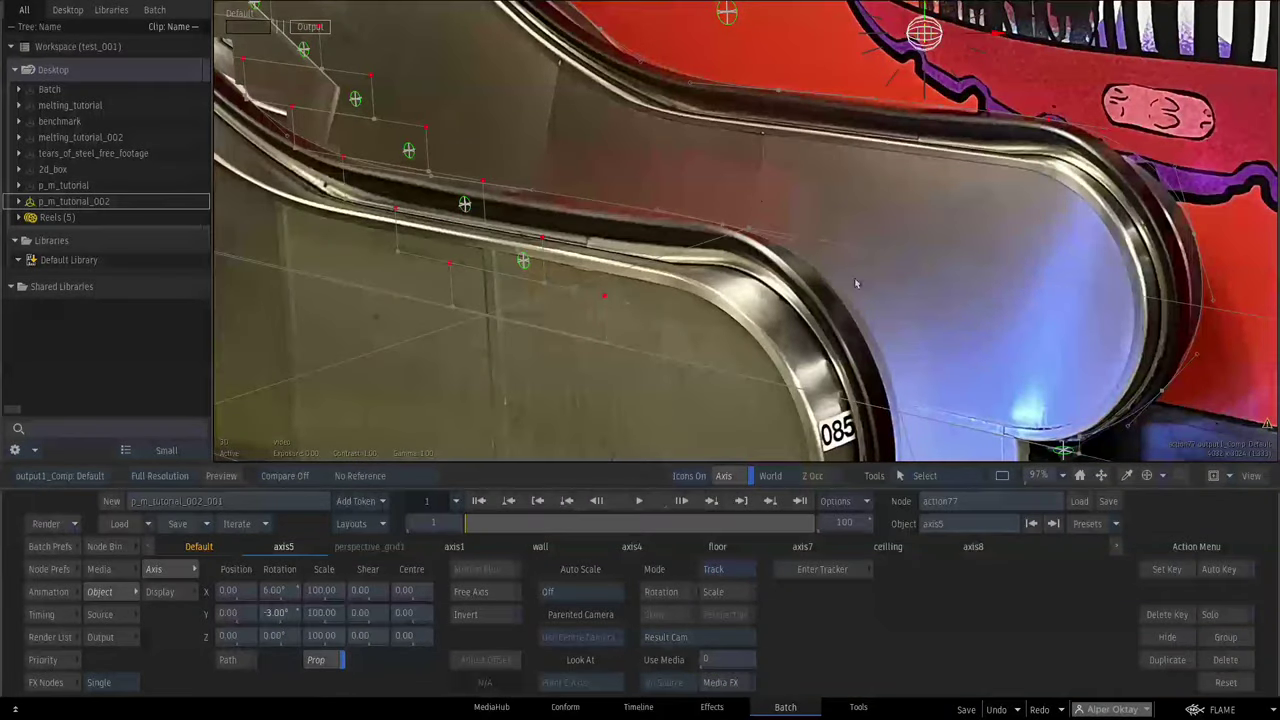
Reset the X and Y rotation of axis5 to 0°
{"action": "left_click_drag", "start_coordinate": [1042, 477], "coordinate": [978, 464]}
{"action": "key", "text": "grave"}
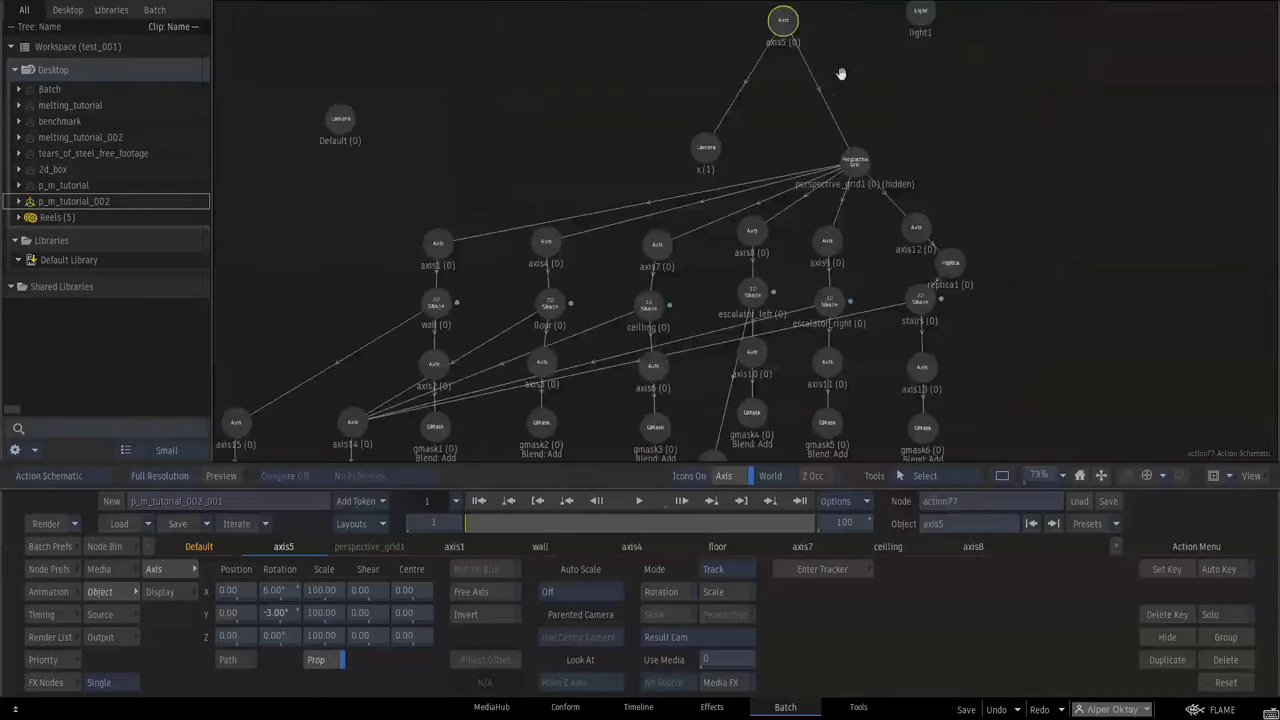
{"action": "left_click_drag", "start_coordinate": [840, 71], "coordinate": [833, 112]}
{"action": "key", "text": "F4"}
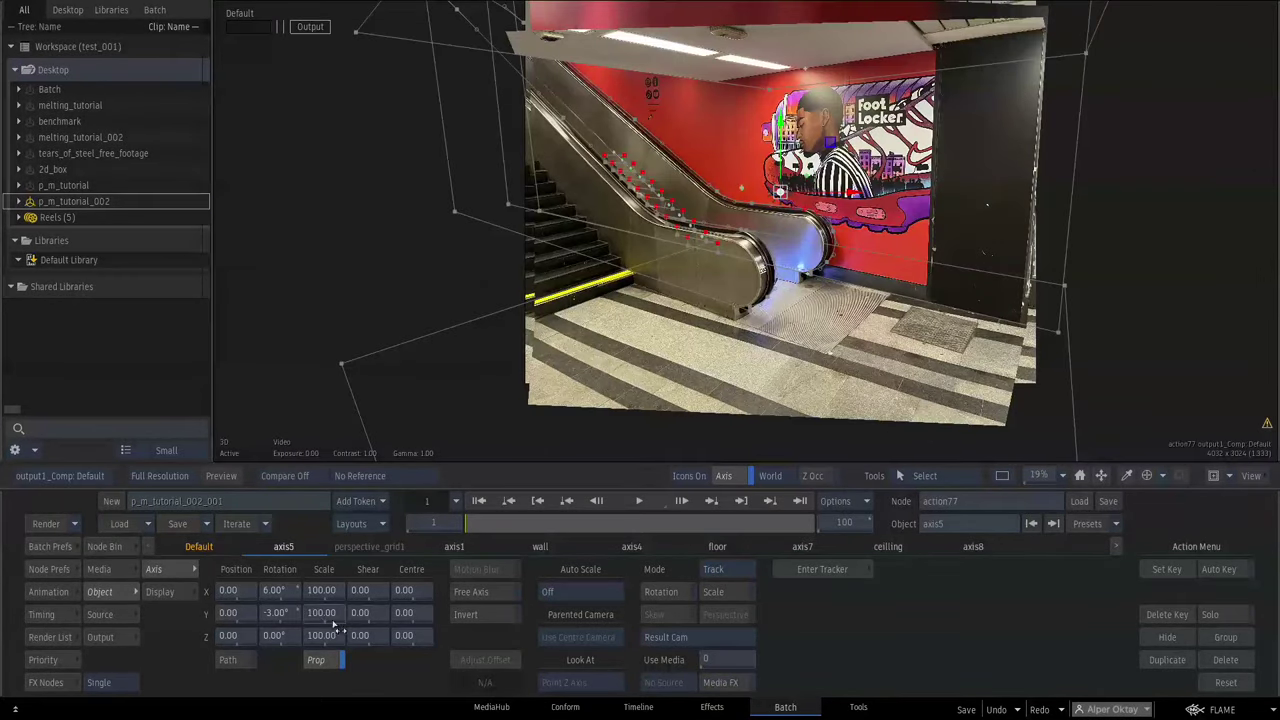
{"action": "left_click", "coordinate": [274, 591], "text": "alt"}
{"action": "left_click", "coordinate": [267, 616], "text": "alt"}
Turn on Auto Key and animate axis5 from Z position 0 at frame 1 to Z position 583 and Y rotation 7° at frame 100
{"action": "left_click", "coordinate": [1222, 571]}
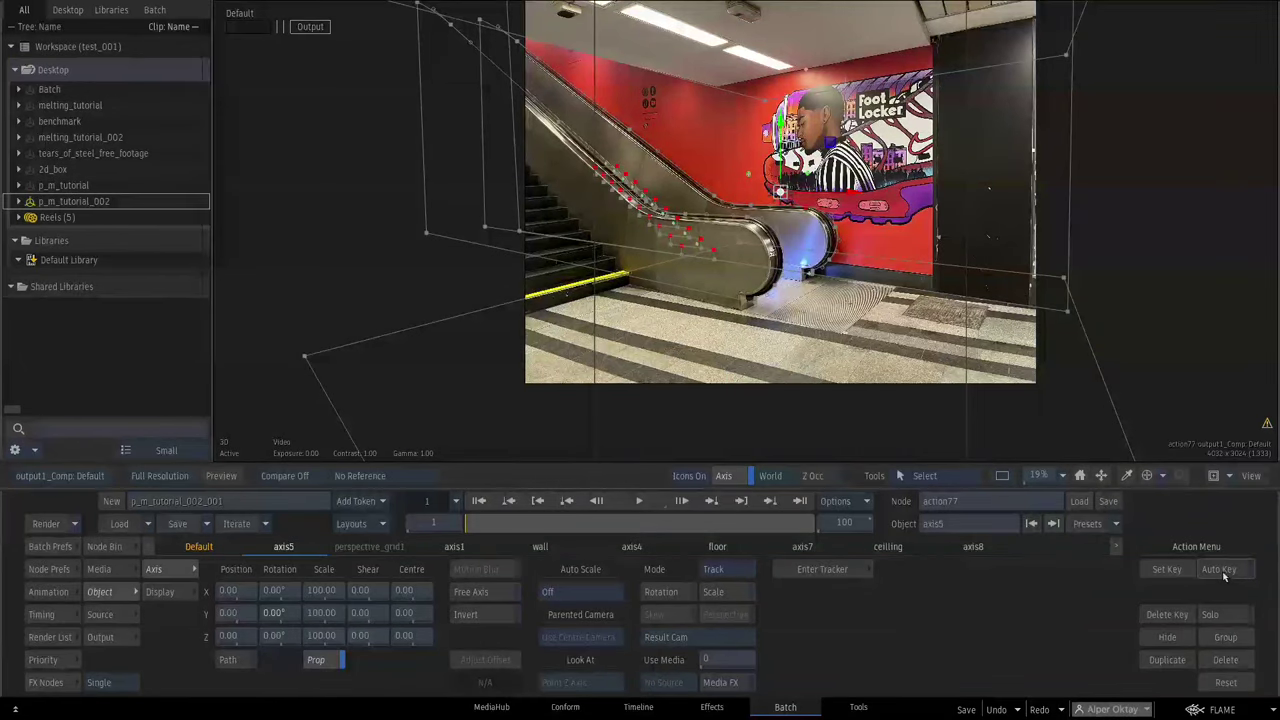
{"action": "left_click_drag", "start_coordinate": [234, 639], "coordinate": [236, 646]}
{"action": "left_click", "coordinate": [236, 641], "text": "alt"}
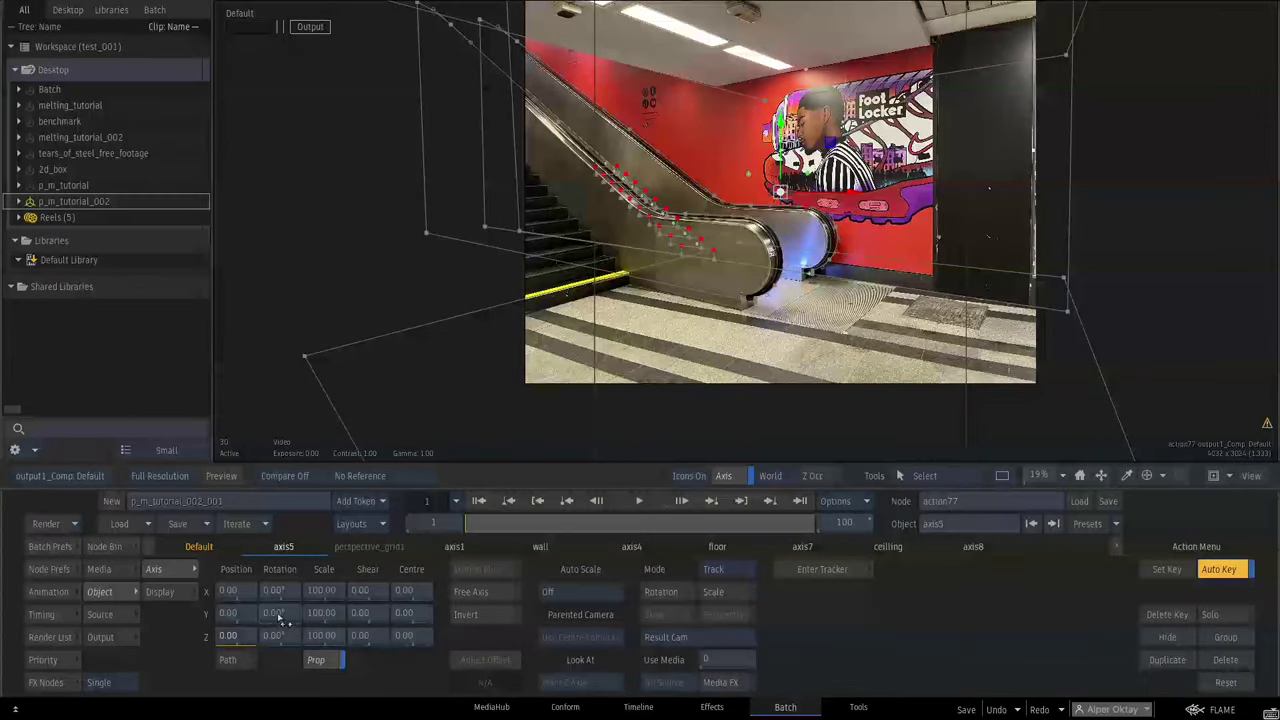
{"action": "left_click", "coordinate": [800, 501]}
{"action": "left_click_drag", "start_coordinate": [238, 637], "coordinate": [556, 475]}
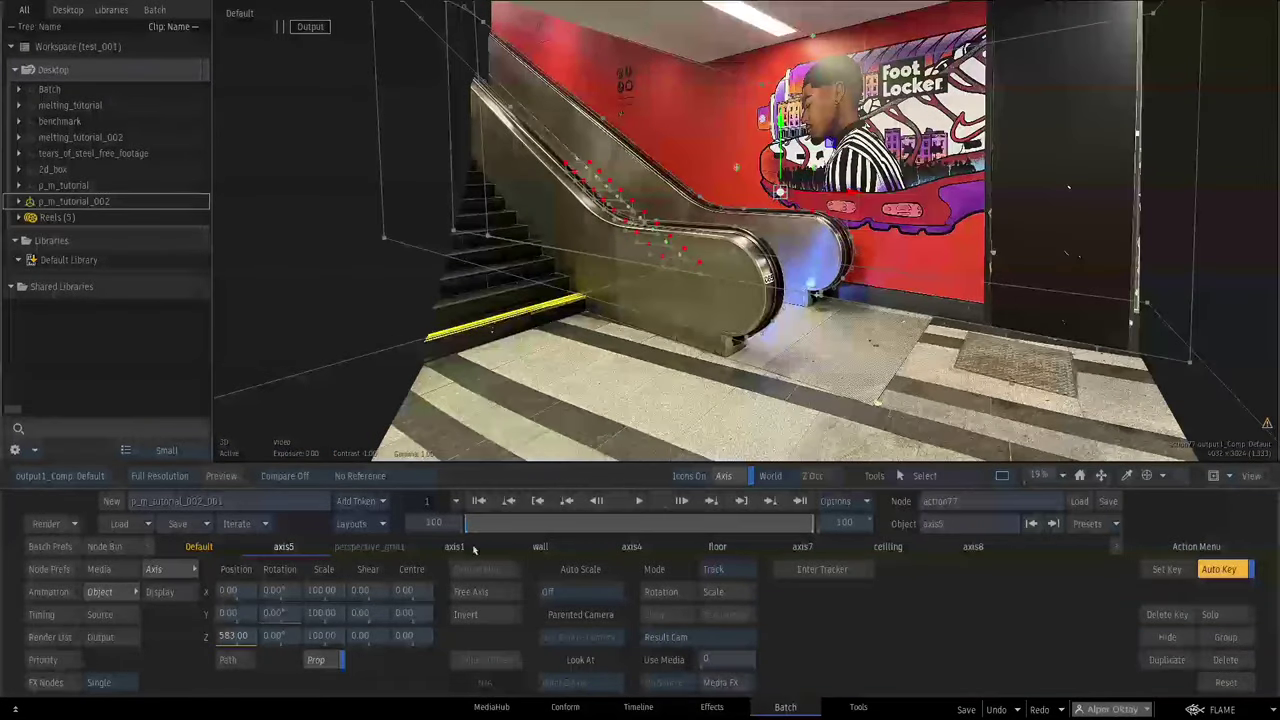
{"action": "left_click_drag", "start_coordinate": [284, 615], "coordinate": [299, 614]}
{"action": "left_click_drag", "start_coordinate": [804, 525], "coordinate": [450, 515]}
Change the interpolation of the axis5 animation curves to Linear and preview the camera move up to frame 100
{"action": "left_click", "coordinate": [52, 594]}
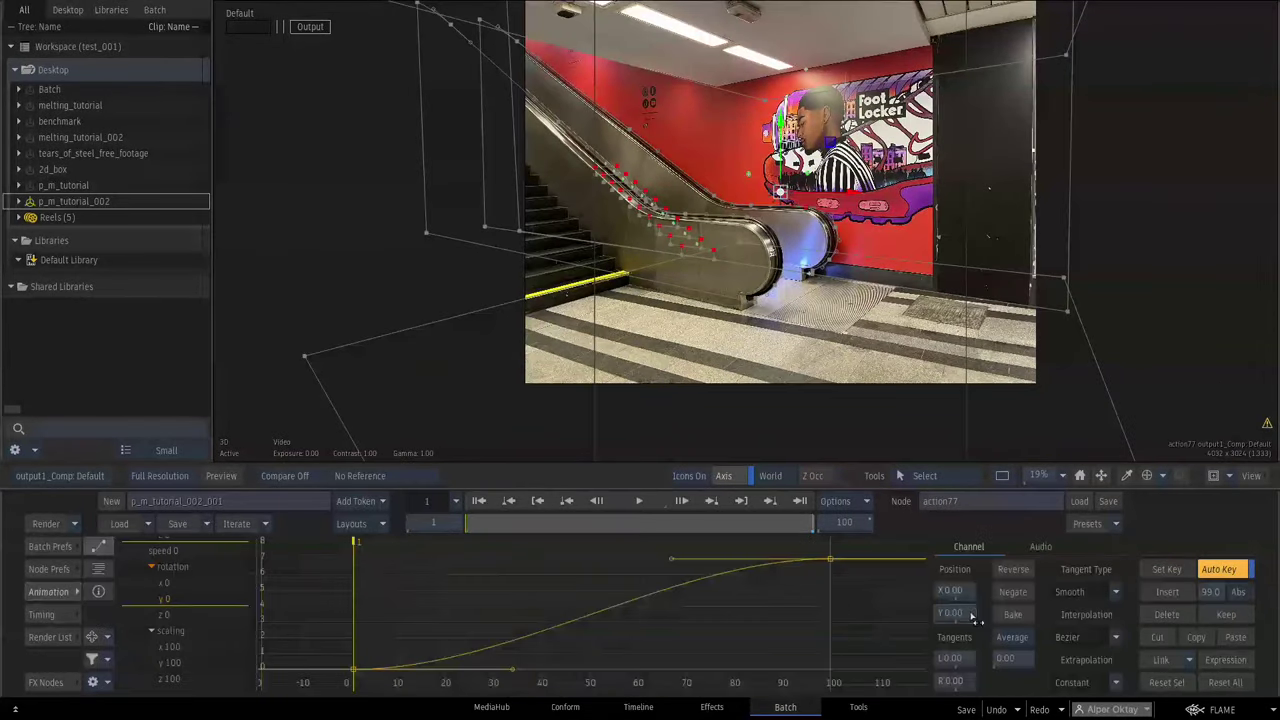
{"action": "left_click", "coordinate": [1060, 638]}
{"action": "left_click", "coordinate": [1090, 594]}
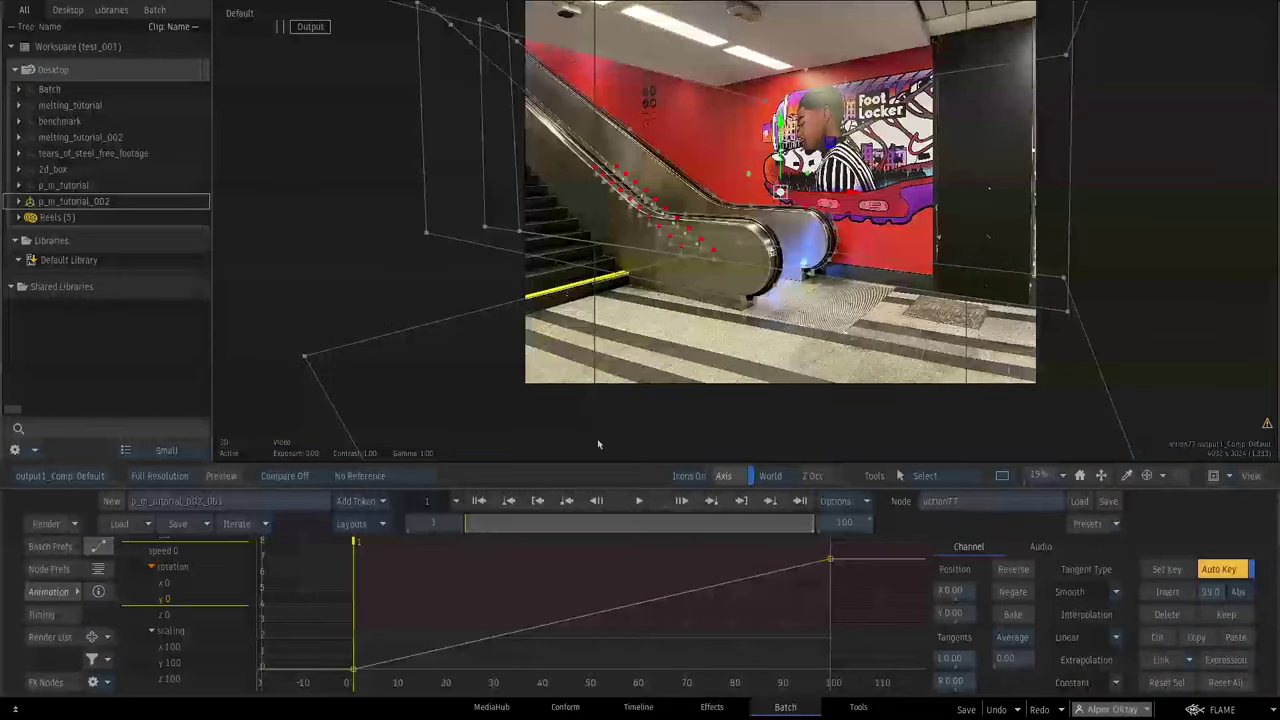
{"action": "left_click_drag", "start_coordinate": [474, 522], "coordinate": [820, 505]}
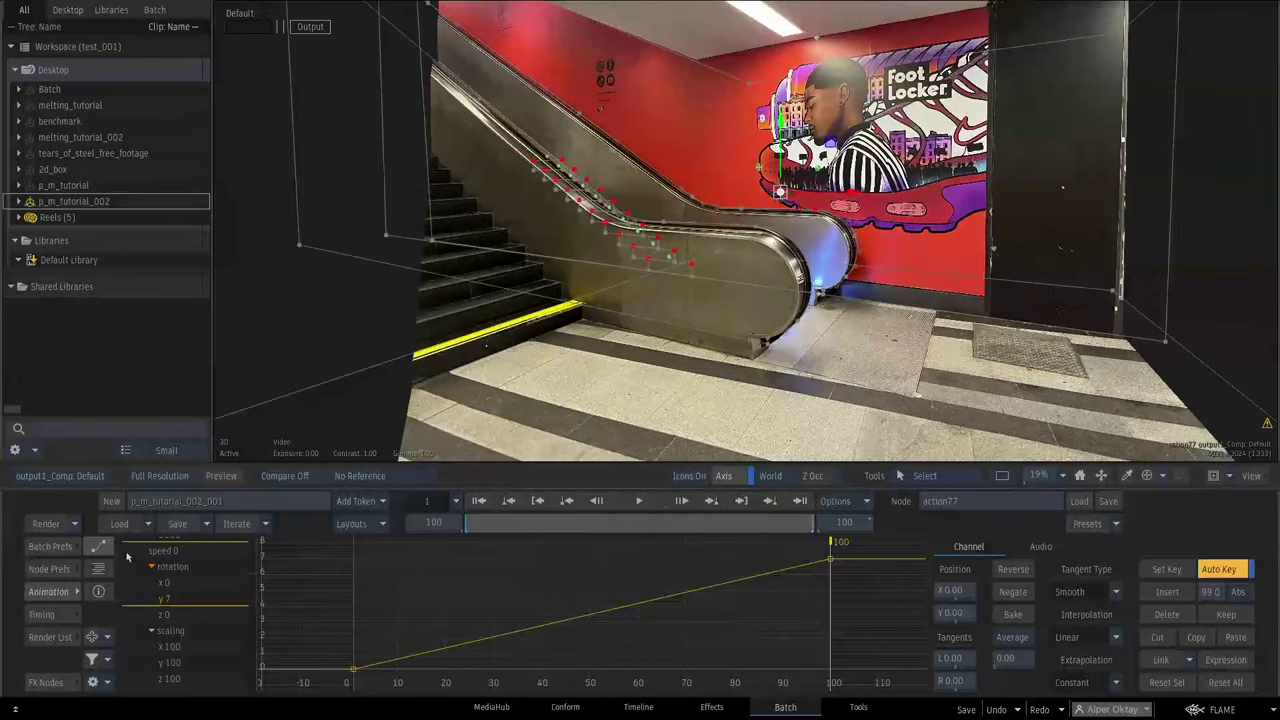
Play back the projection_mapping result to review the animated move, and return to the batch schematic
{"action": "key", "text": "Escape"}
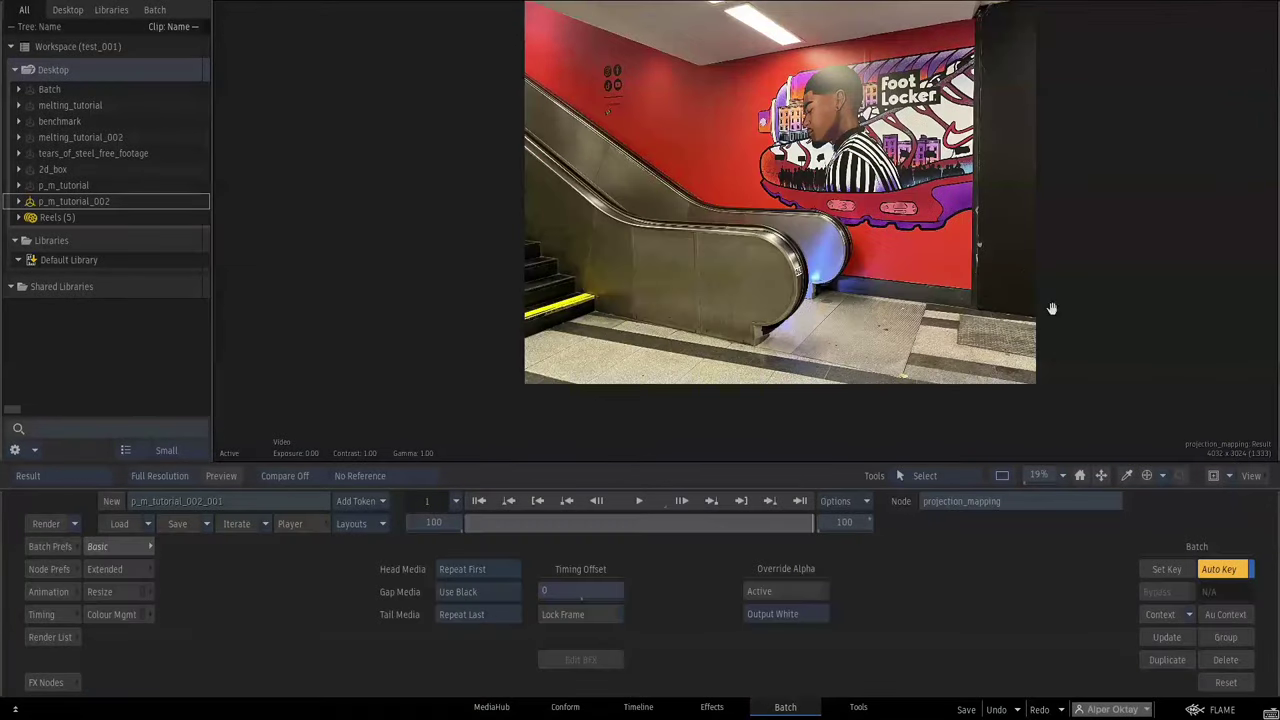
{"action": "left_click_drag", "start_coordinate": [1049, 306], "coordinate": [1000, 375]}
{"action": "left_click_drag", "start_coordinate": [1044, 474], "coordinate": [1038, 473]}
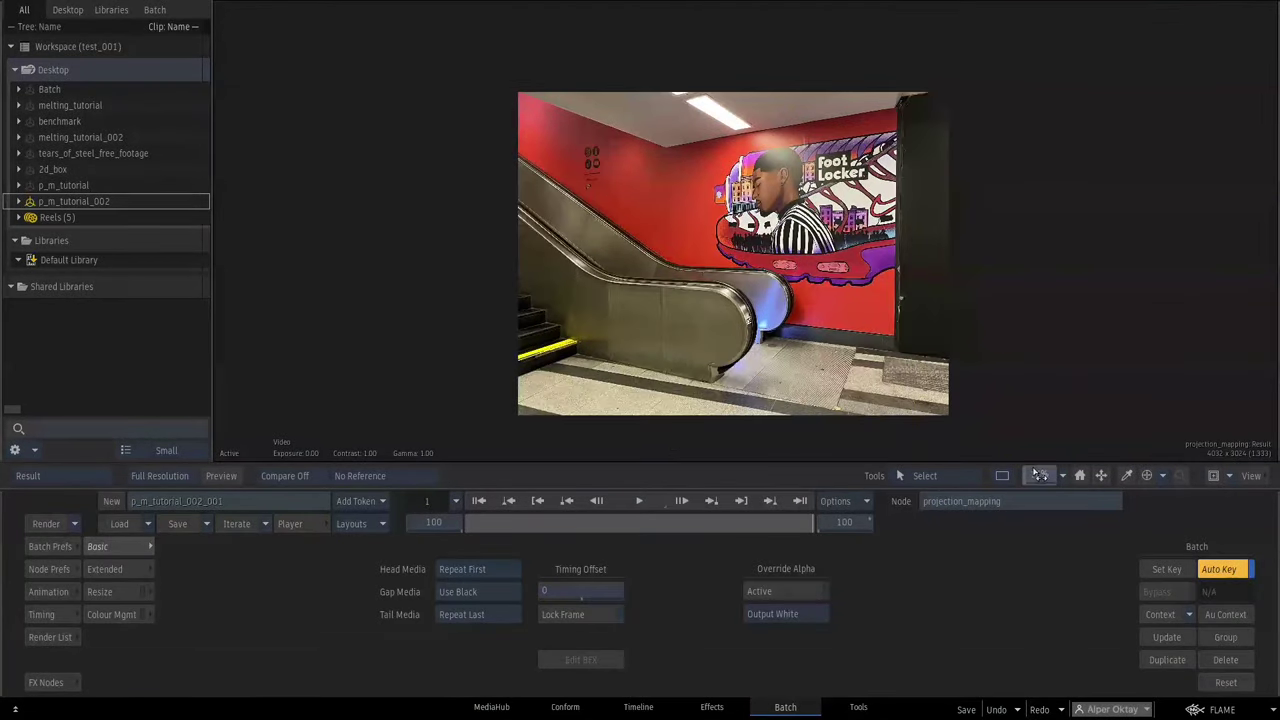
{"action": "left_click", "coordinate": [616, 502]}
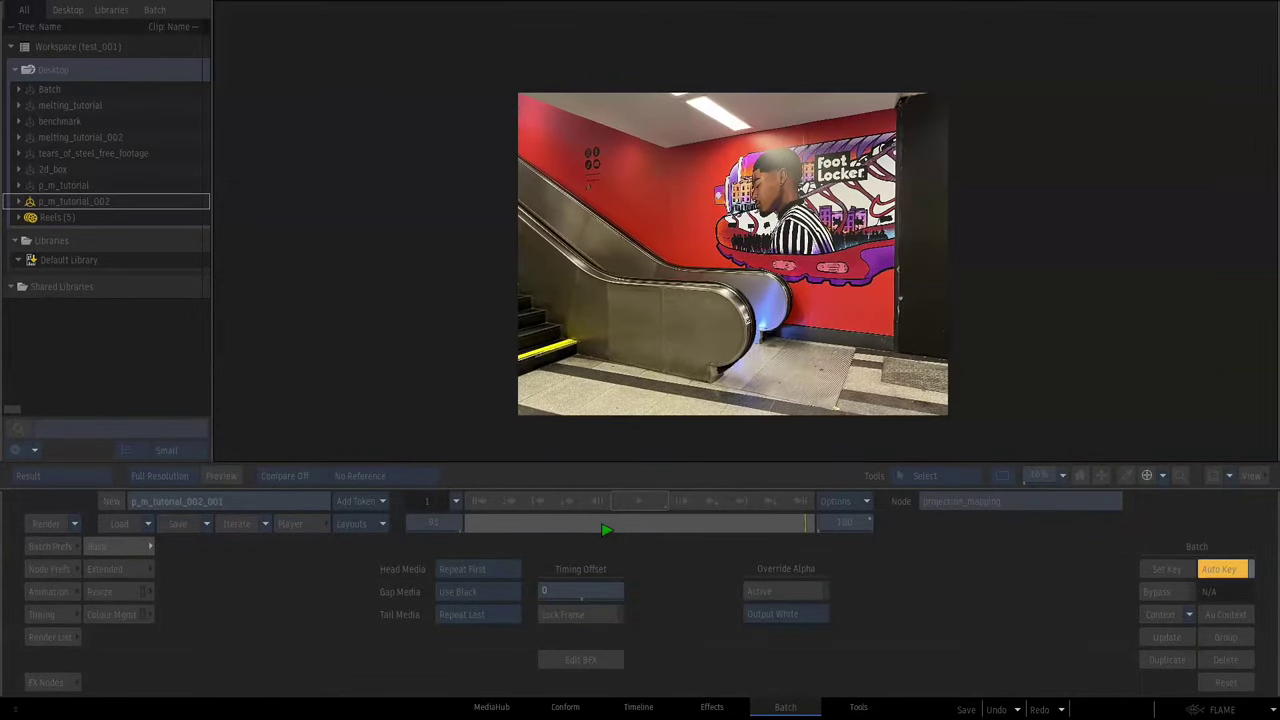
{"action": "key", "text": "Escape"}
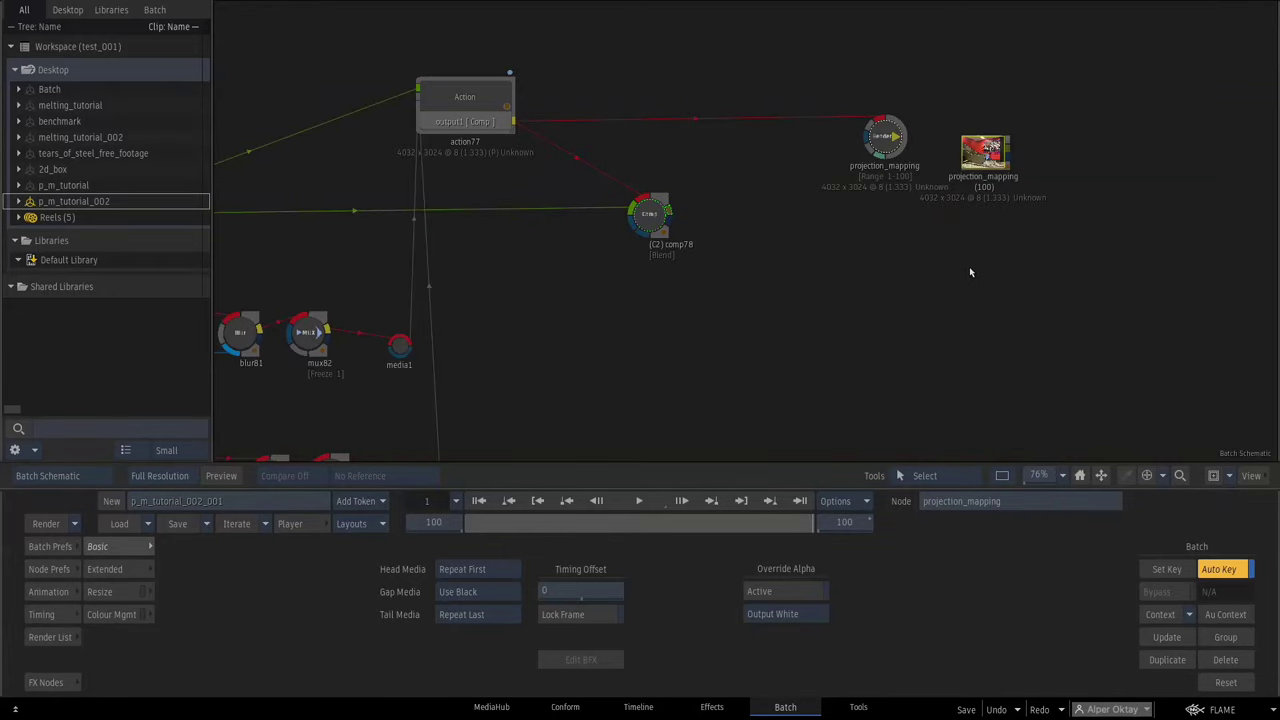